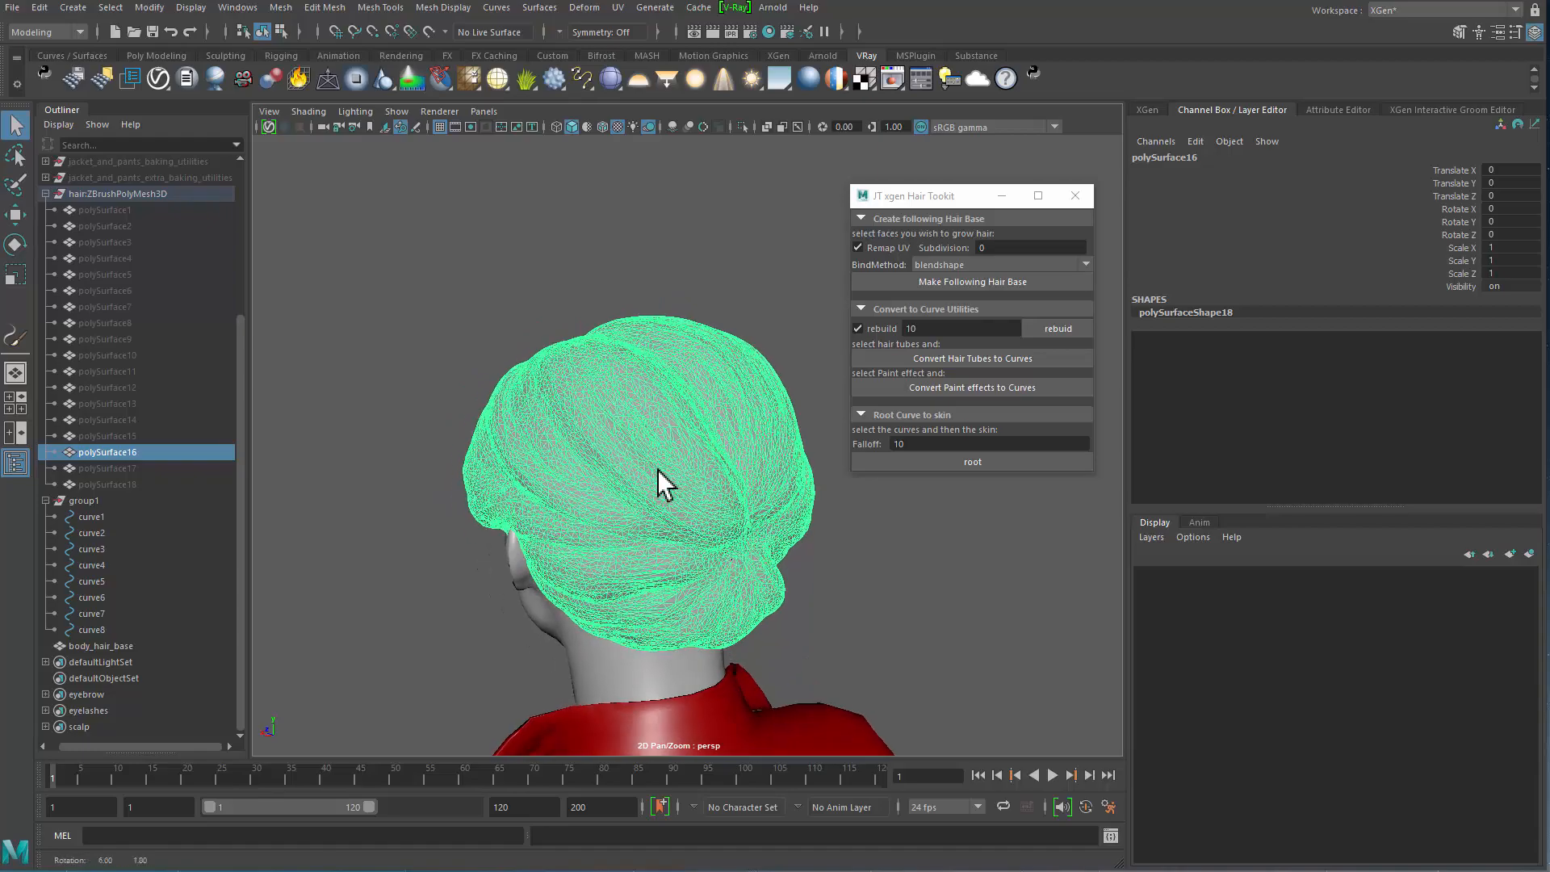
Step: Inspect the selected hair mesh from several angles in wireframe display, and restore shaded display
key("4")
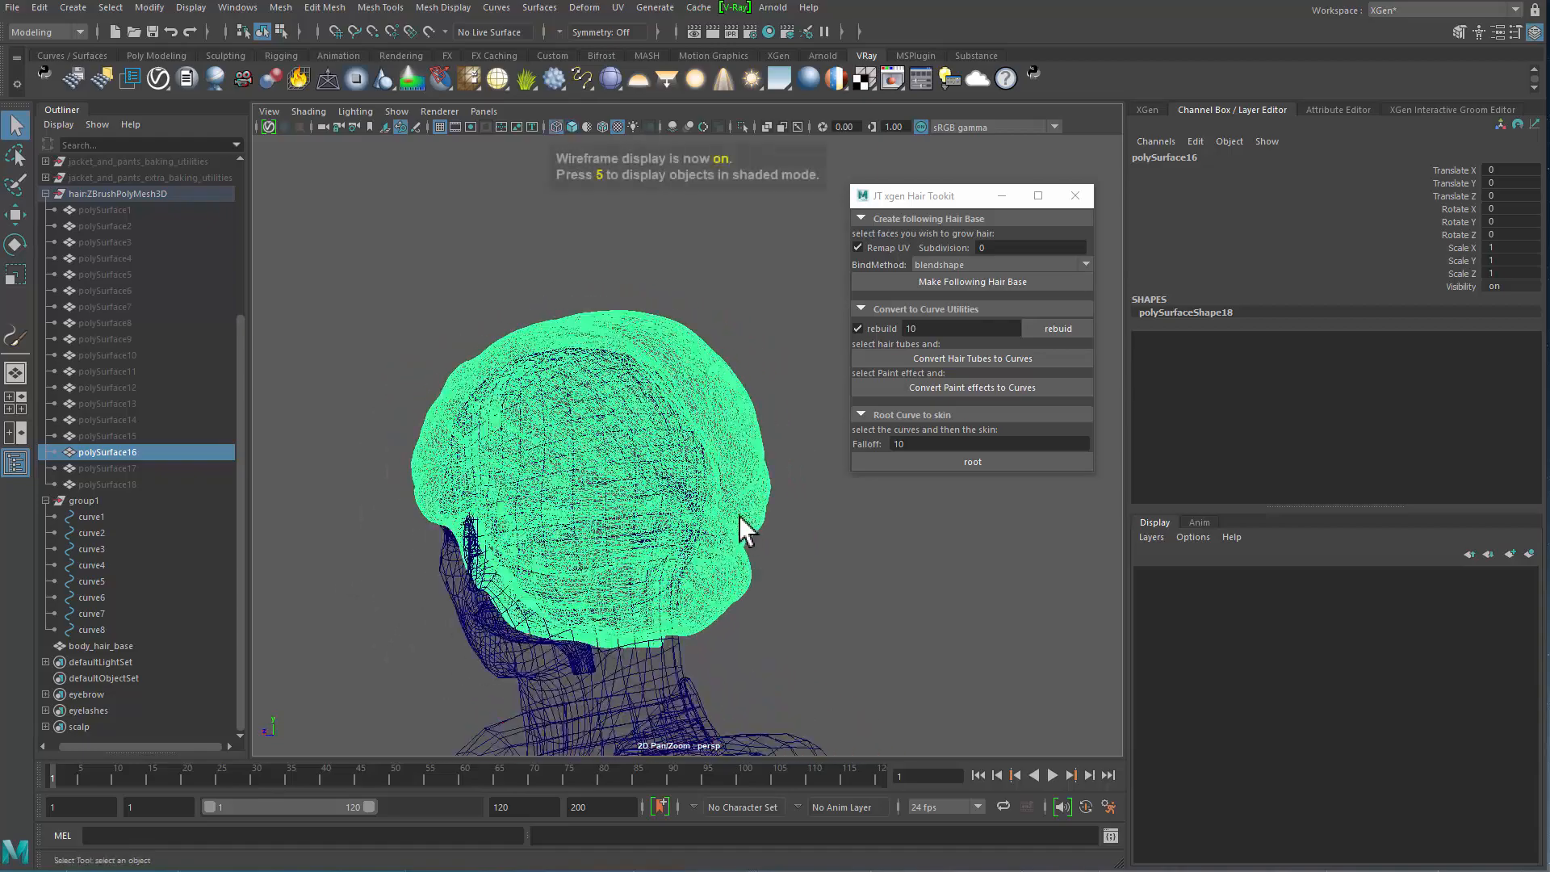
middle_click_drag(424, 554, 428, 541, "alt")
mouse_move(428, 541)
left_mouse_down("alt")
mouse_move(685, 495)
mouse_move(526, 422)
mouse_move(859, 520)
mouse_move(680, 472)
mouse_move(713, 458)
left_mouse_up("alt")
left_click(859, 520)
key("5")
left_click(674, 402)
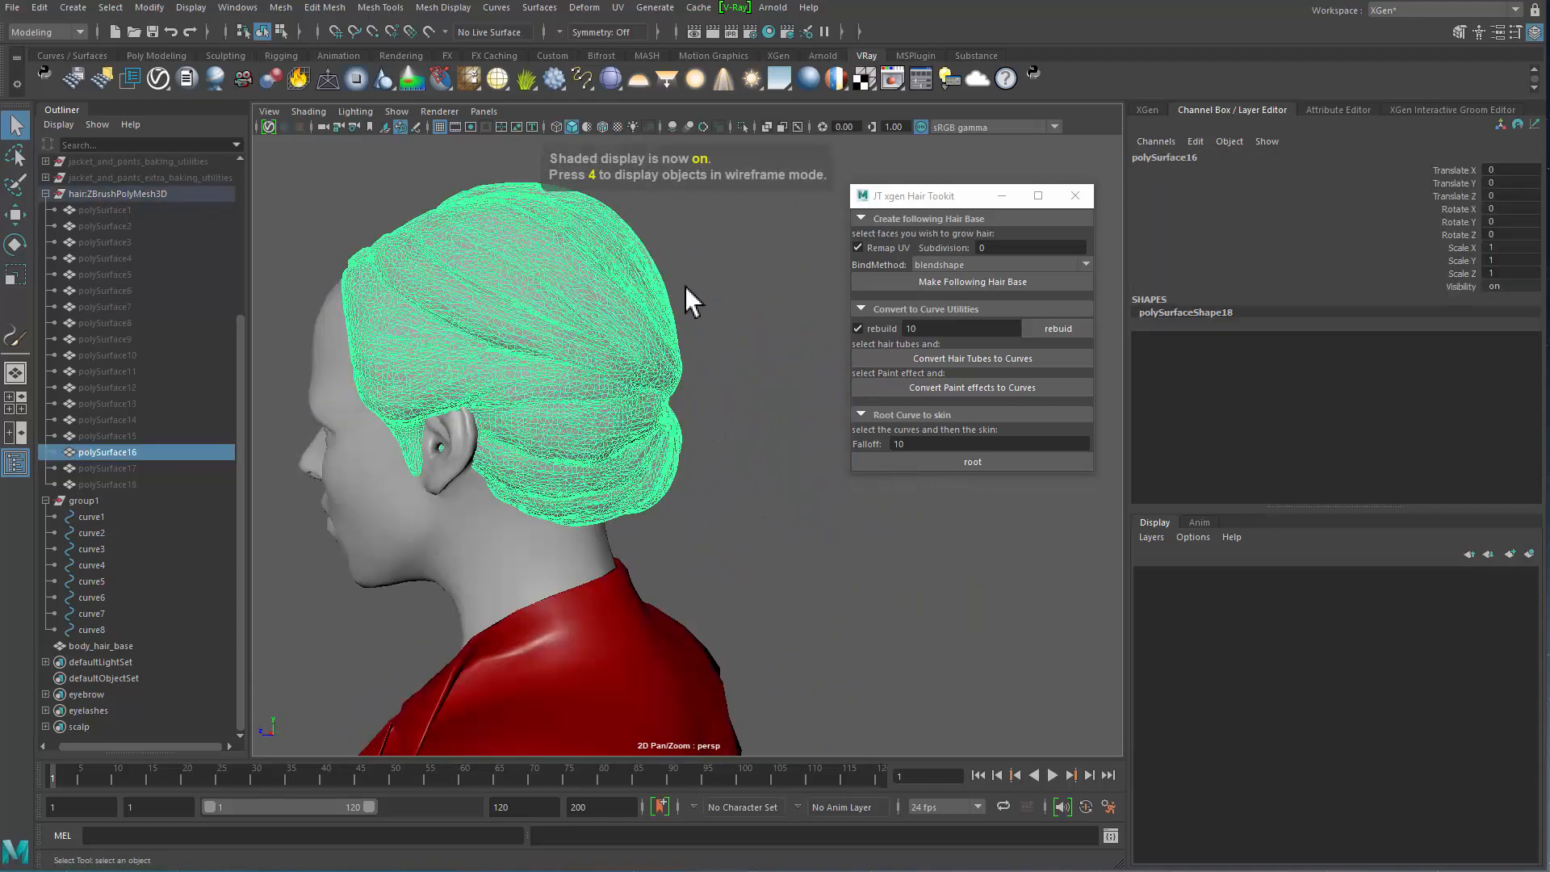
left_click_drag(685, 291, 647, 391, "alt")
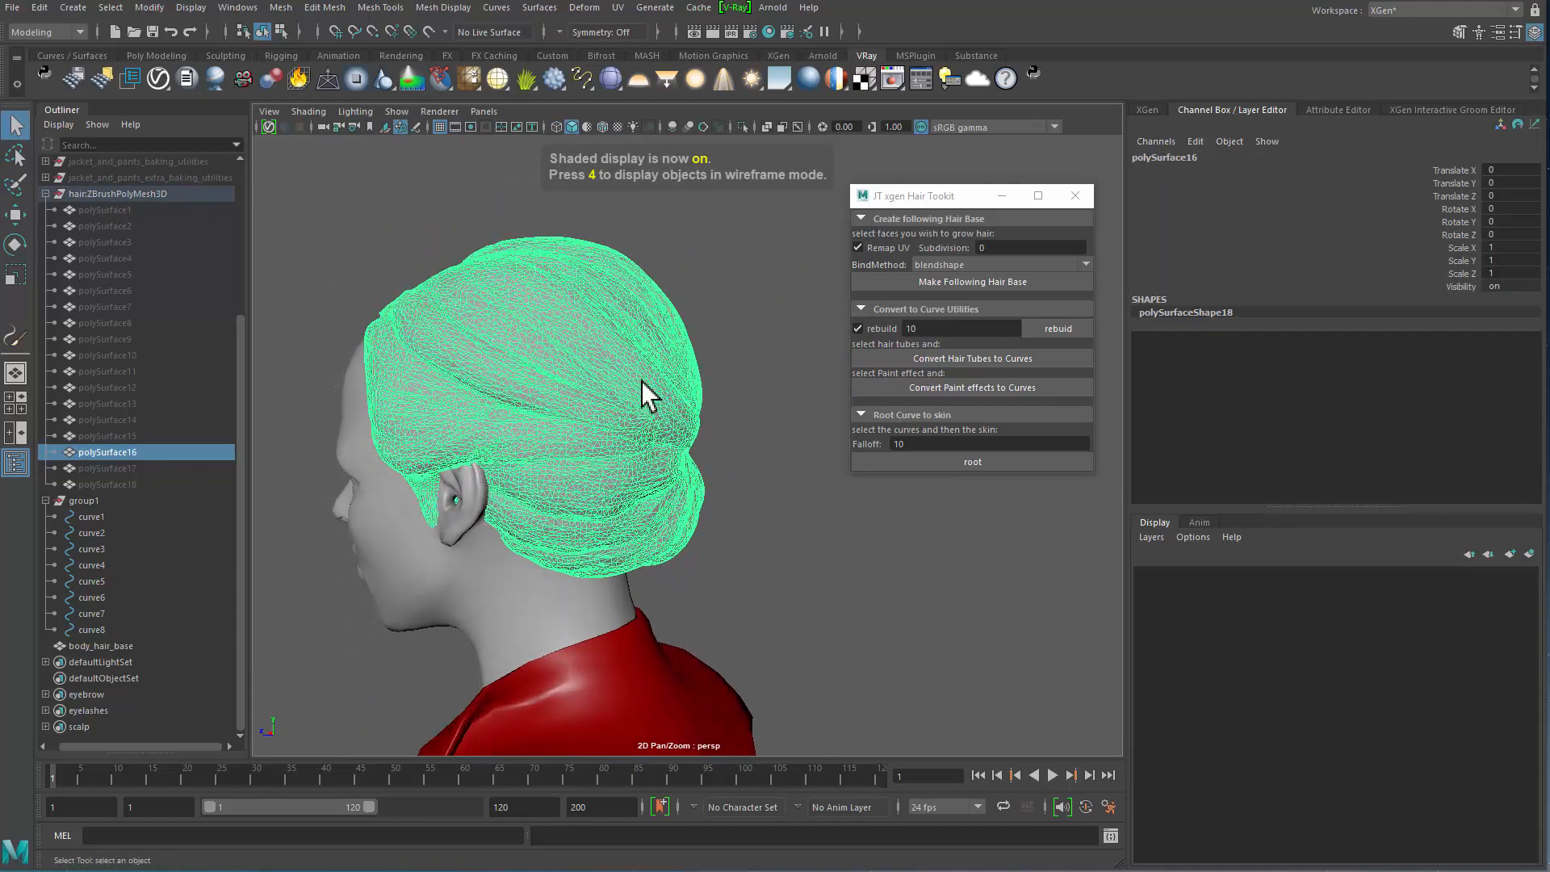
Step: Switch to the Rendering menu set and open the 3D Paint Tool with its settings for the hair mesh
left_click(48, 31)
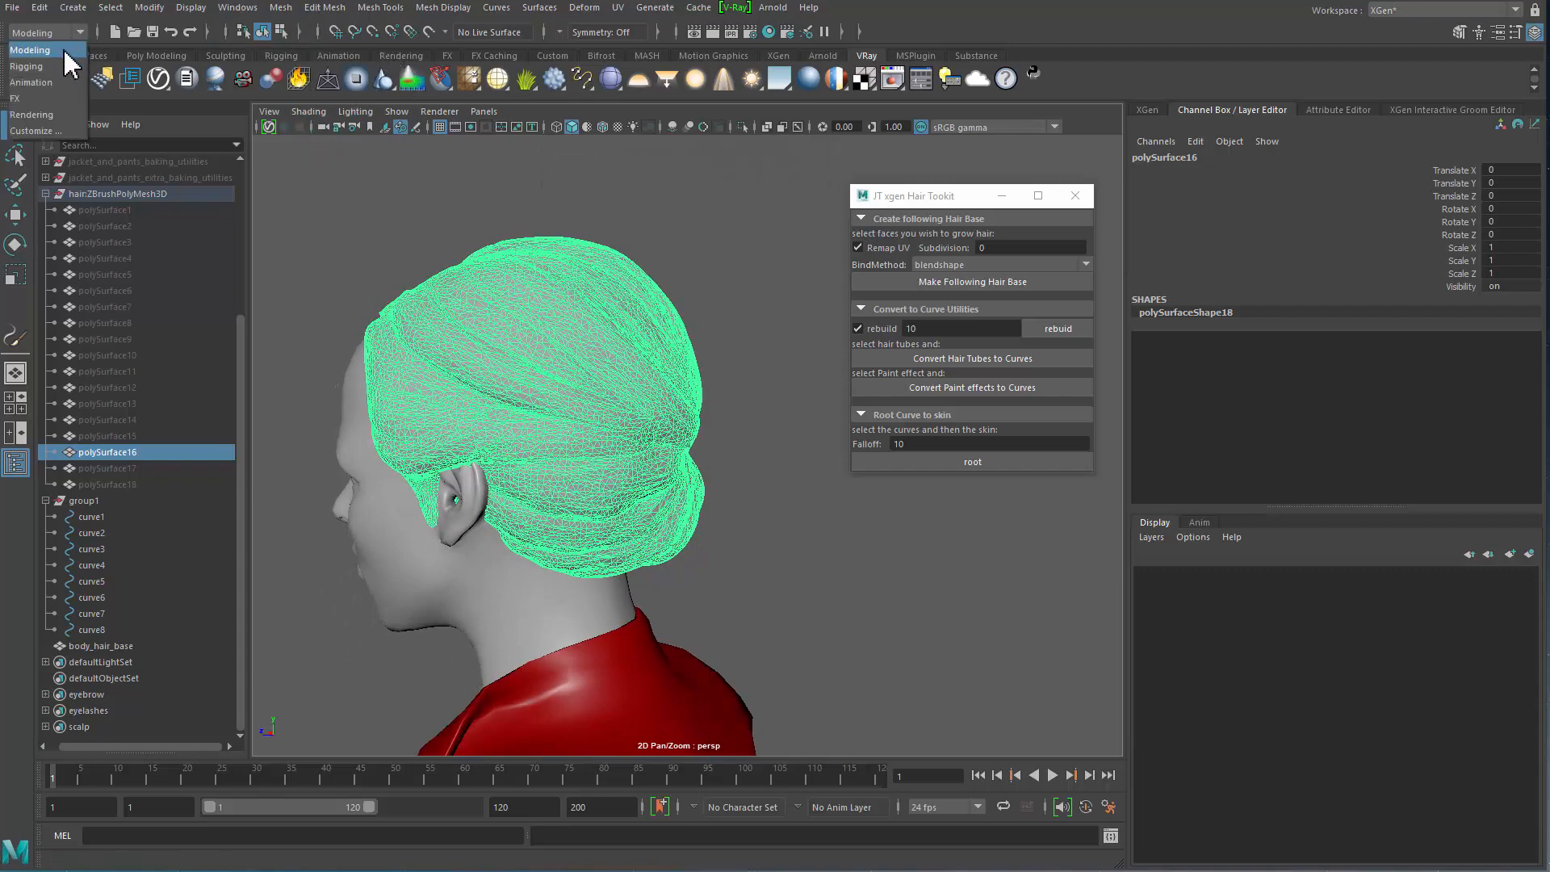
left_click(62, 114)
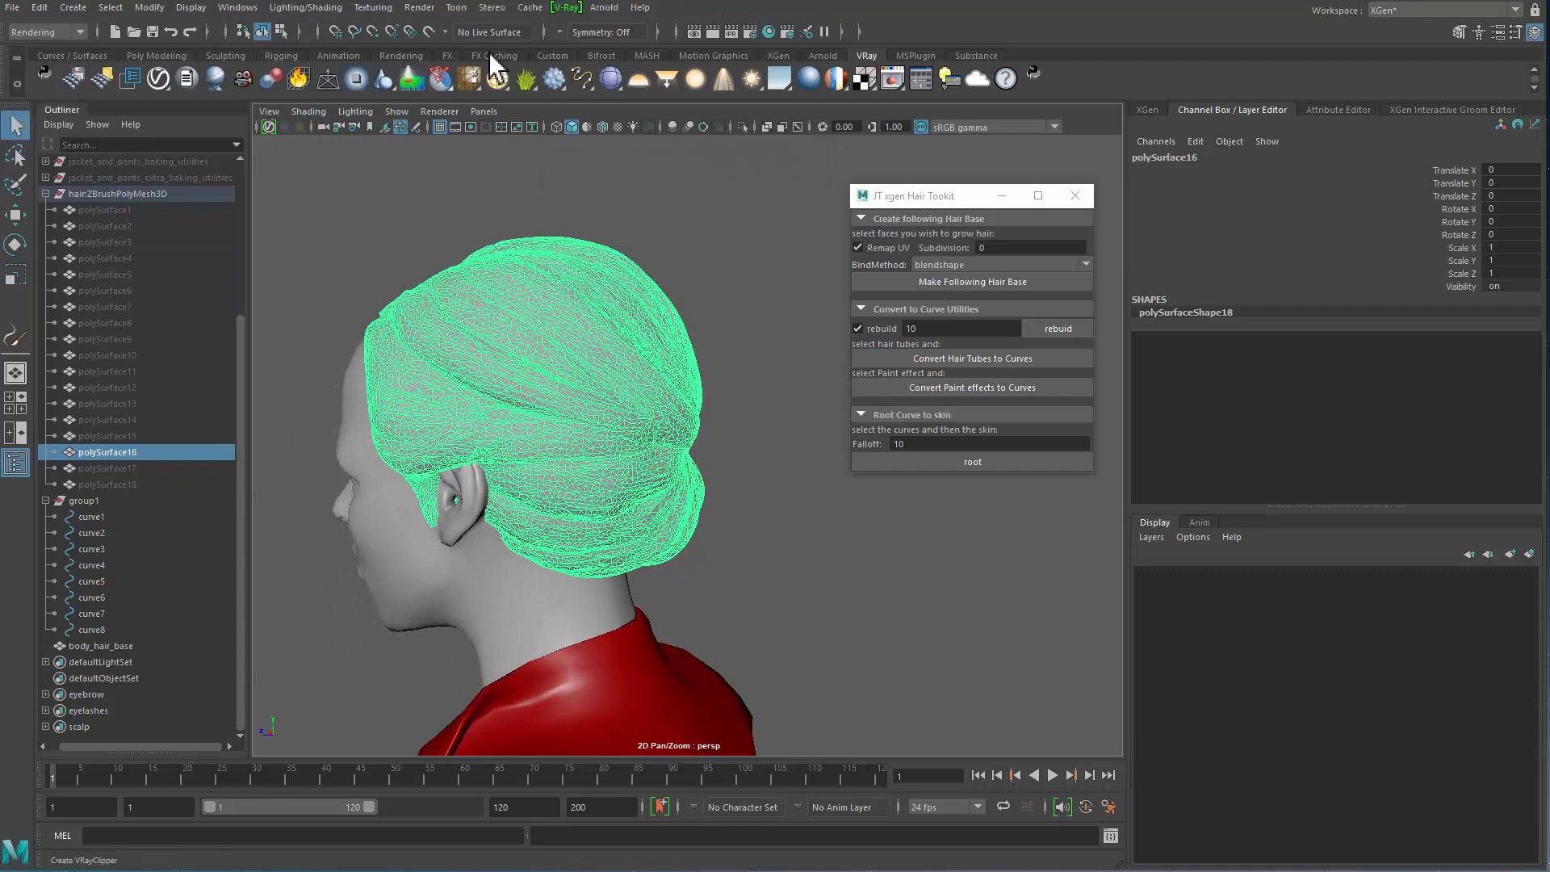
left_click(378, 10)
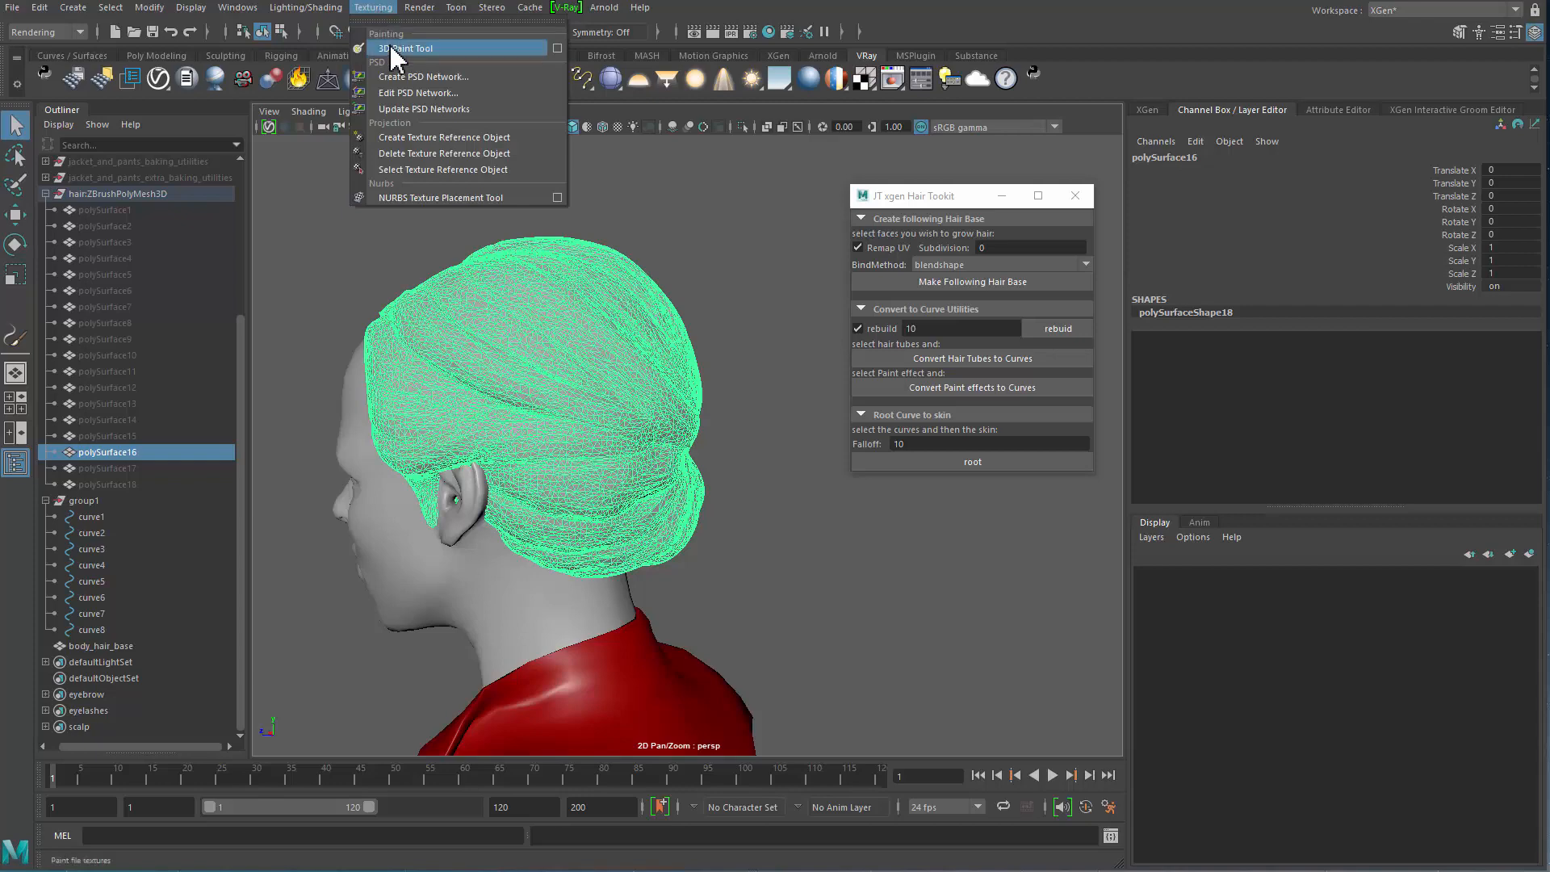
left_click(556, 50)
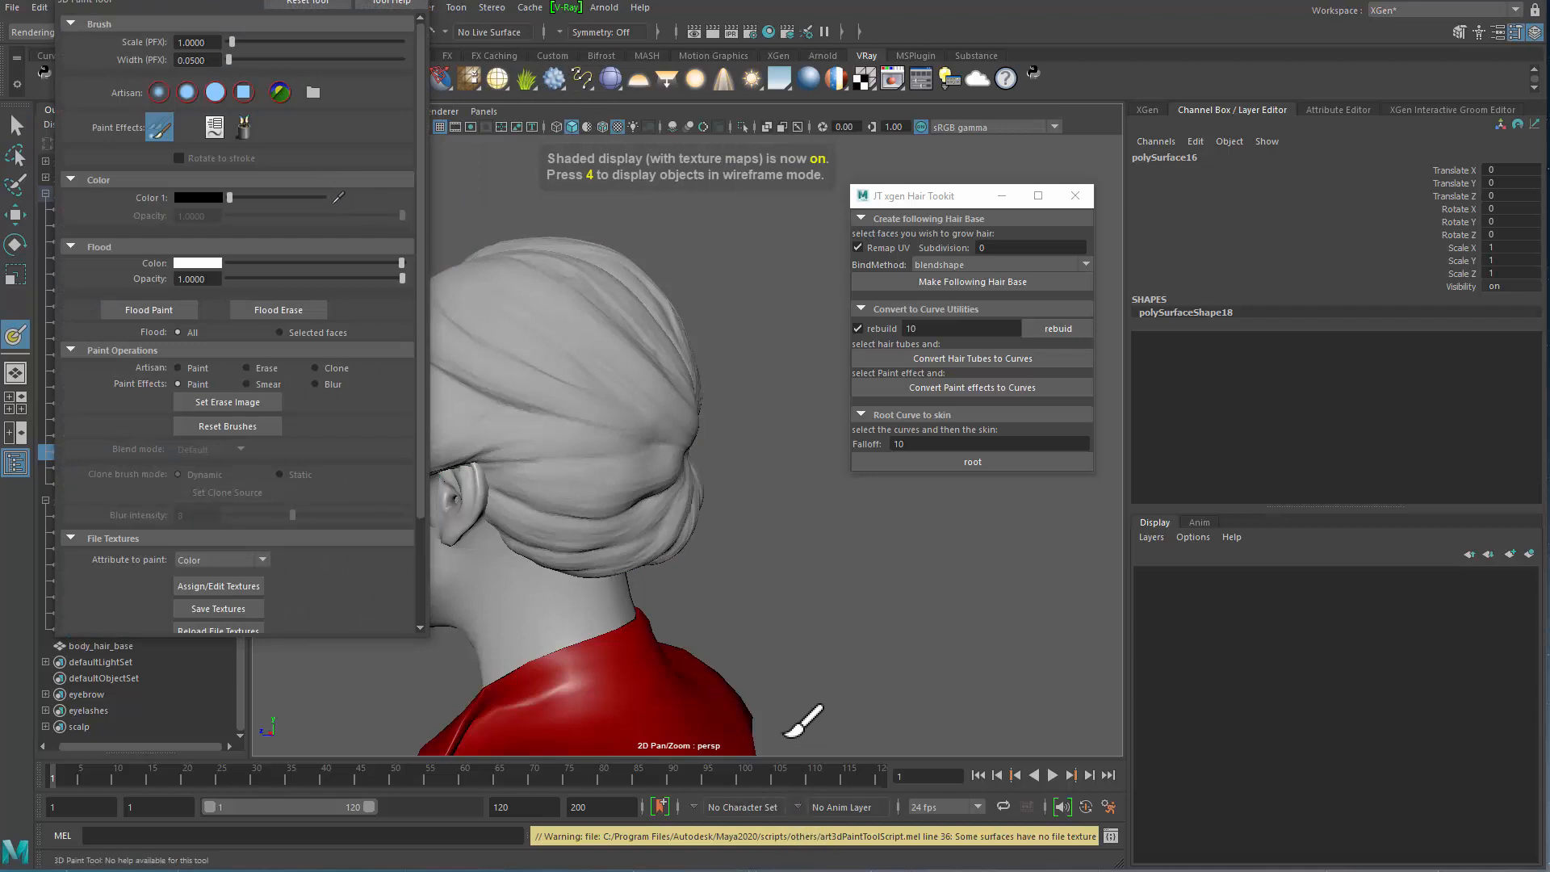
Step: Assign a 1024 by 1024 Maya IFF file texture to the hair mesh's Color attribute
left_click_drag(420, 337, 412, 468)
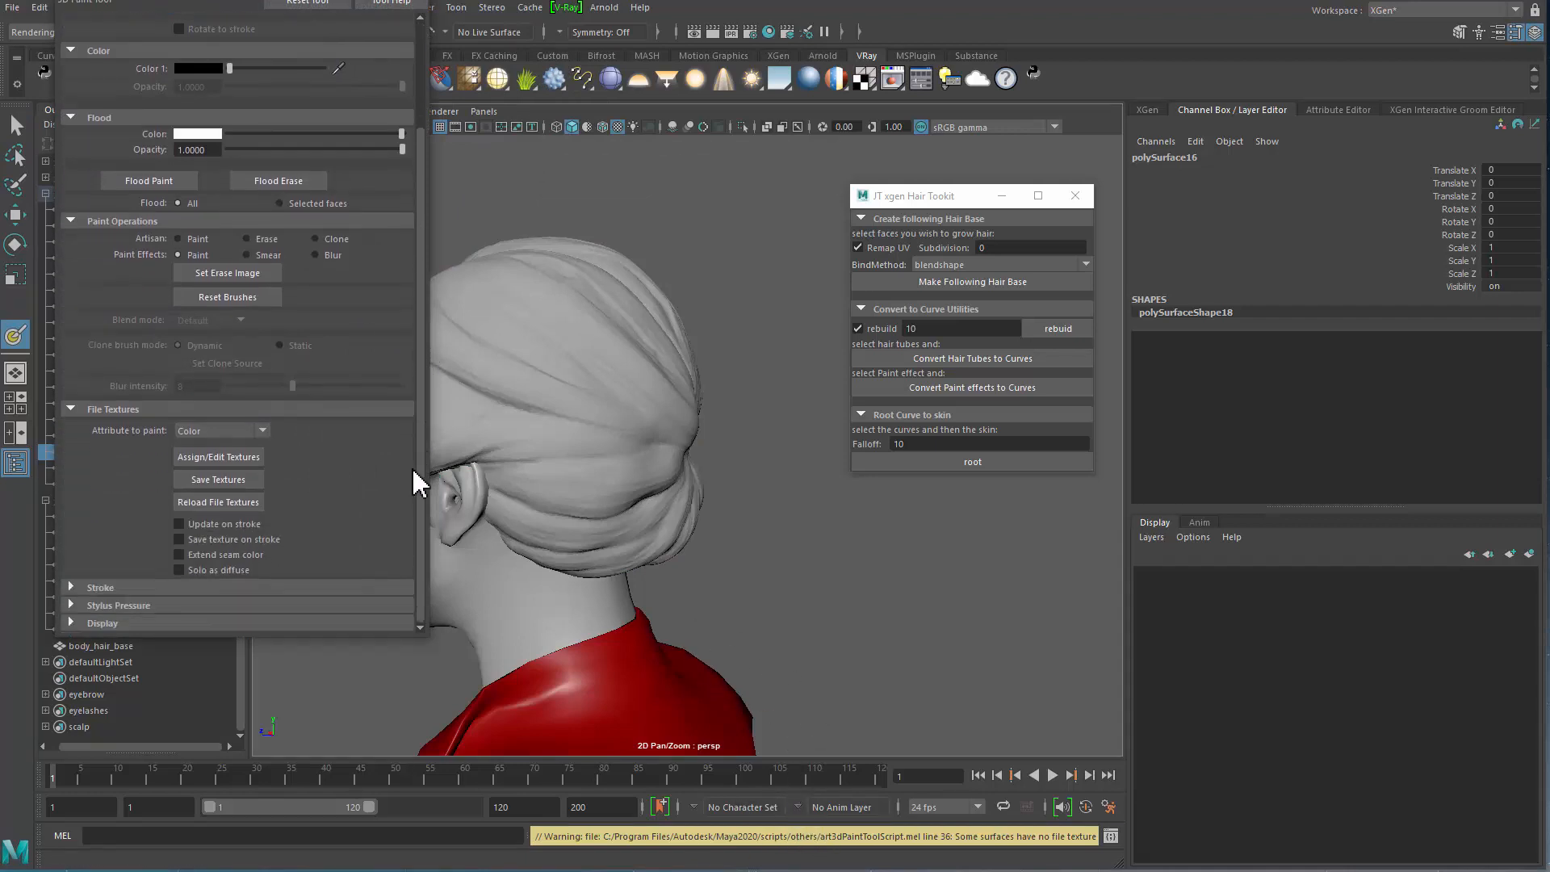
left_click(220, 456)
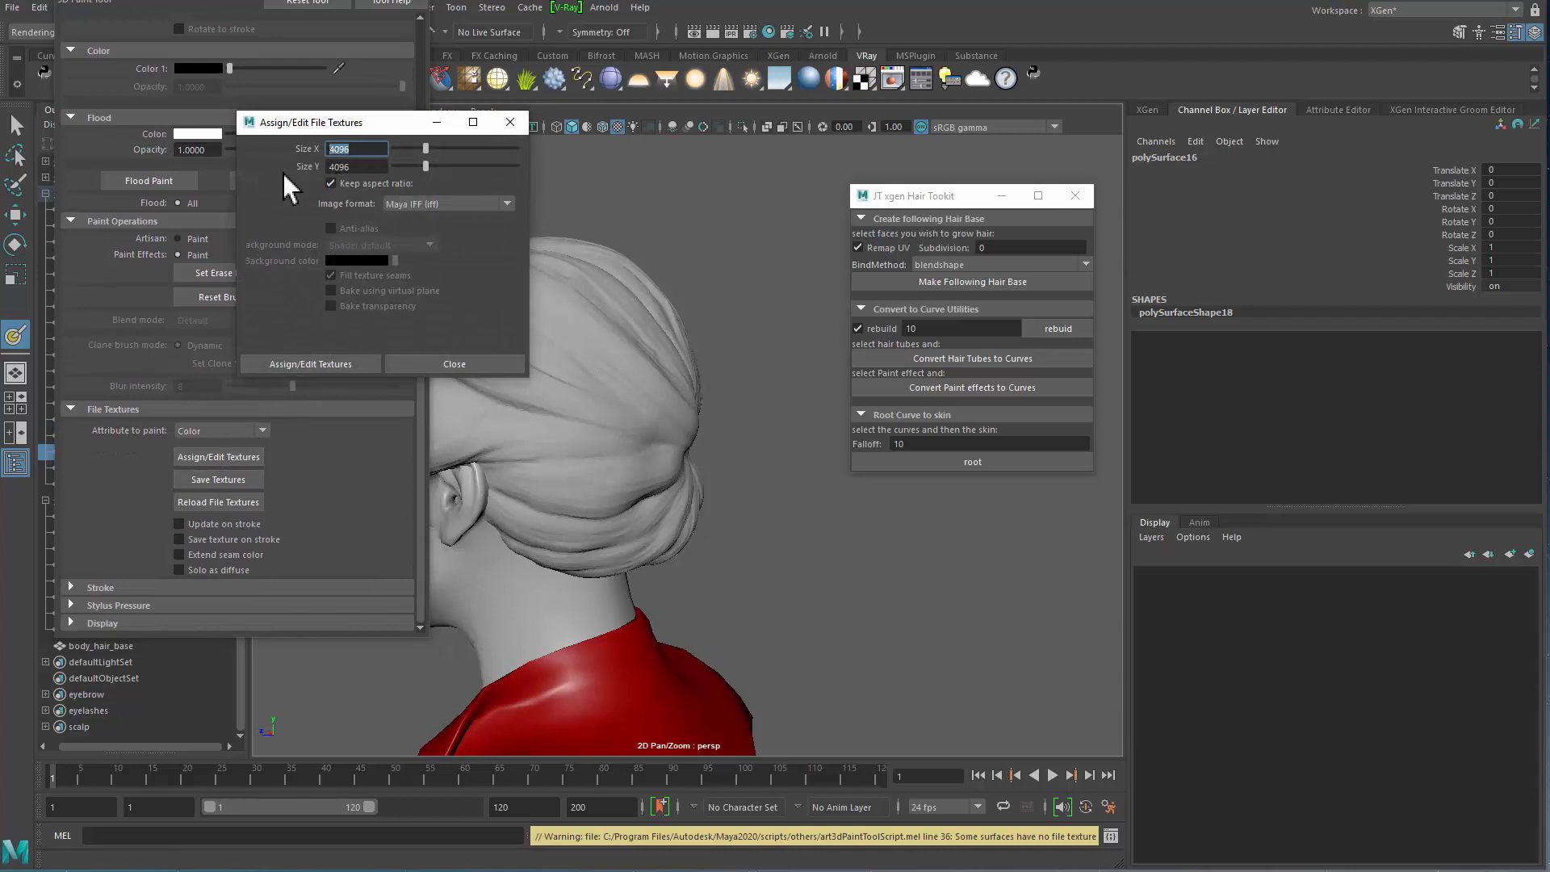
type("120")
type("24")
left_click(378, 171)
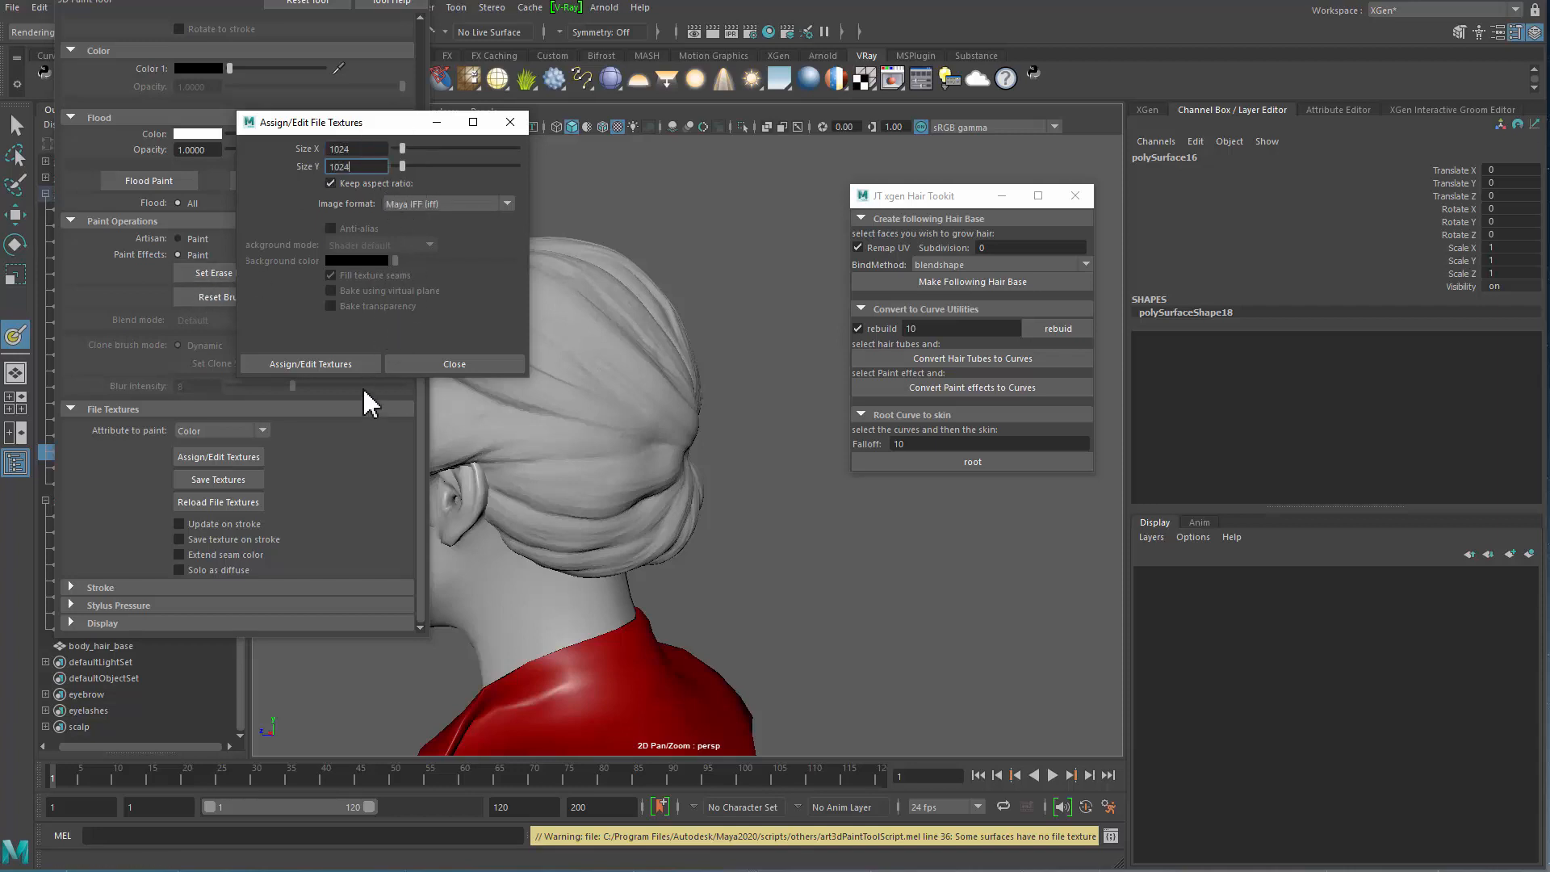
left_click(347, 369)
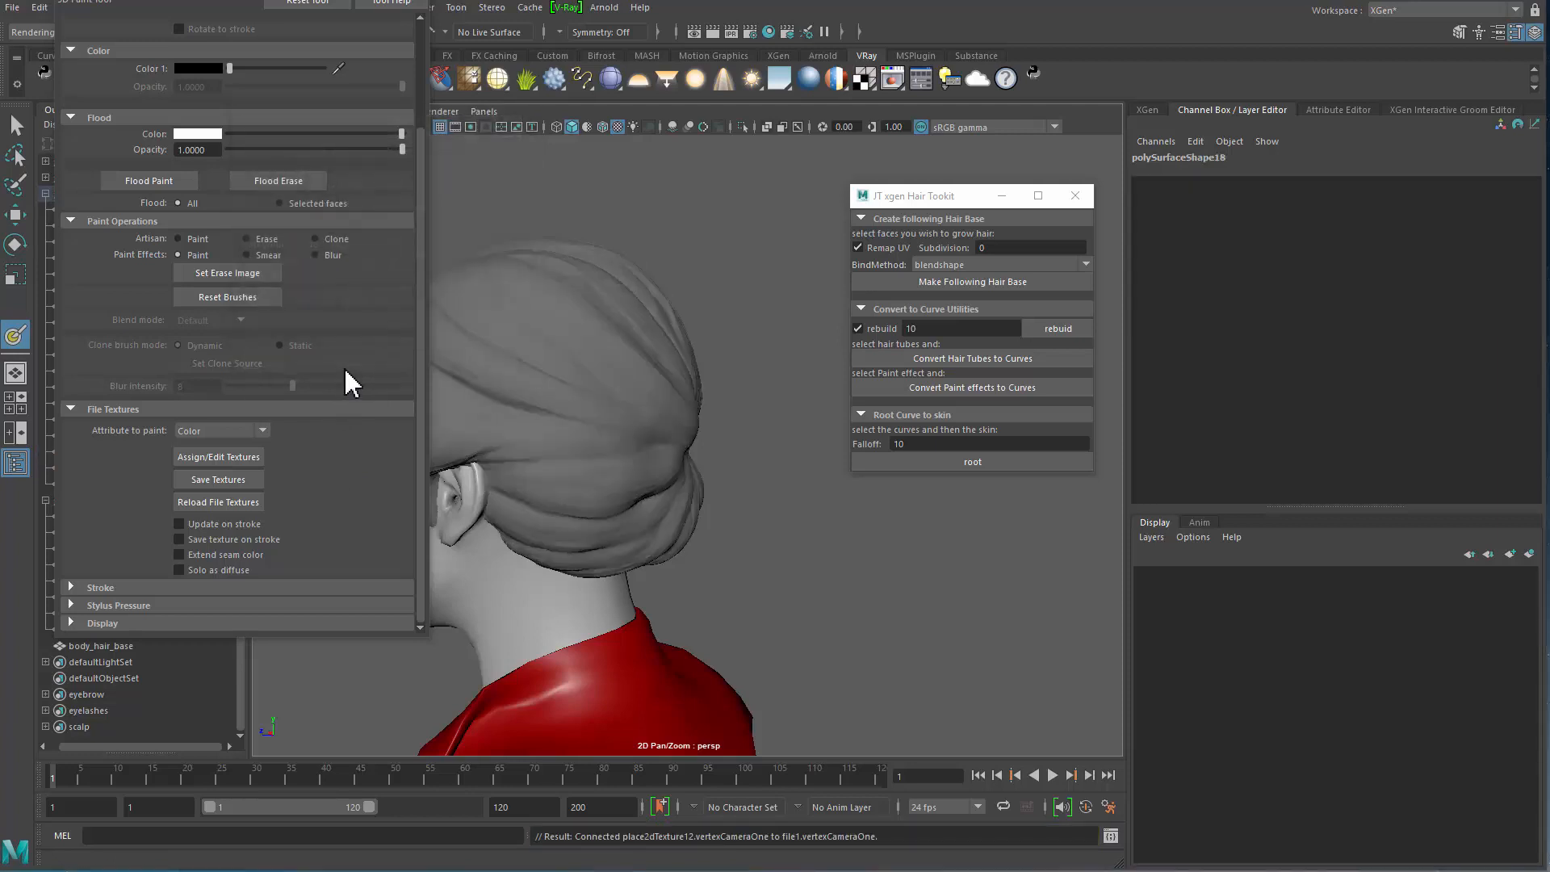
Step: Choose the solid round Artisan brush for painting on the hair mesh
left_click_drag(646, 440, 596, 413, "alt")
scroll(418, 286, "up", 4)
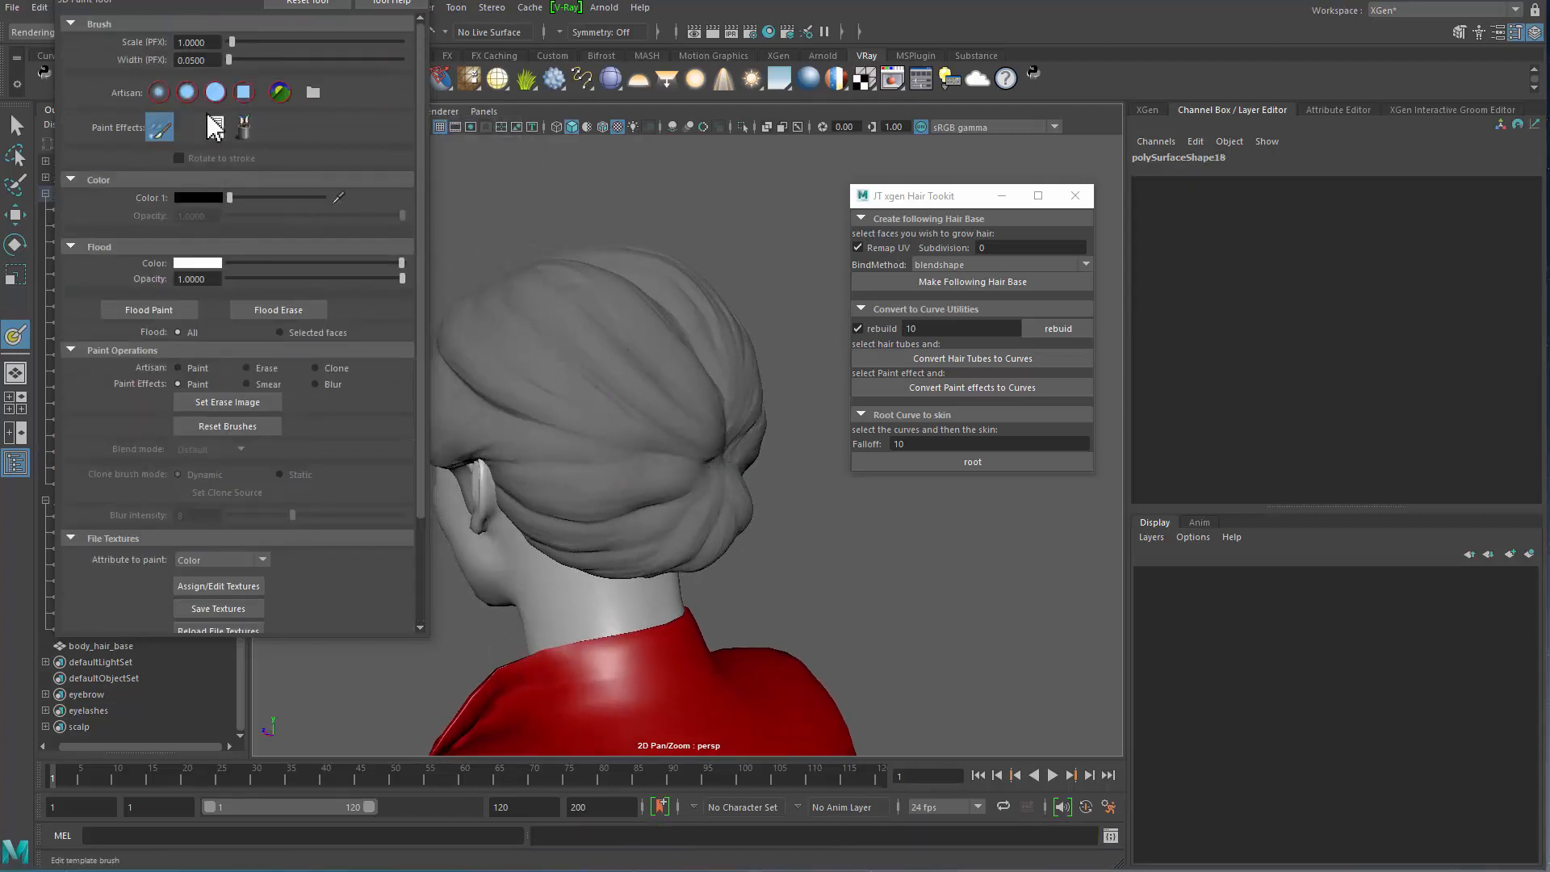
left_click(213, 93)
mouse_move(619, 398)
left_mouse_down("alt")
mouse_move(623, 419)
mouse_move(596, 430)
left_mouse_up("alt")
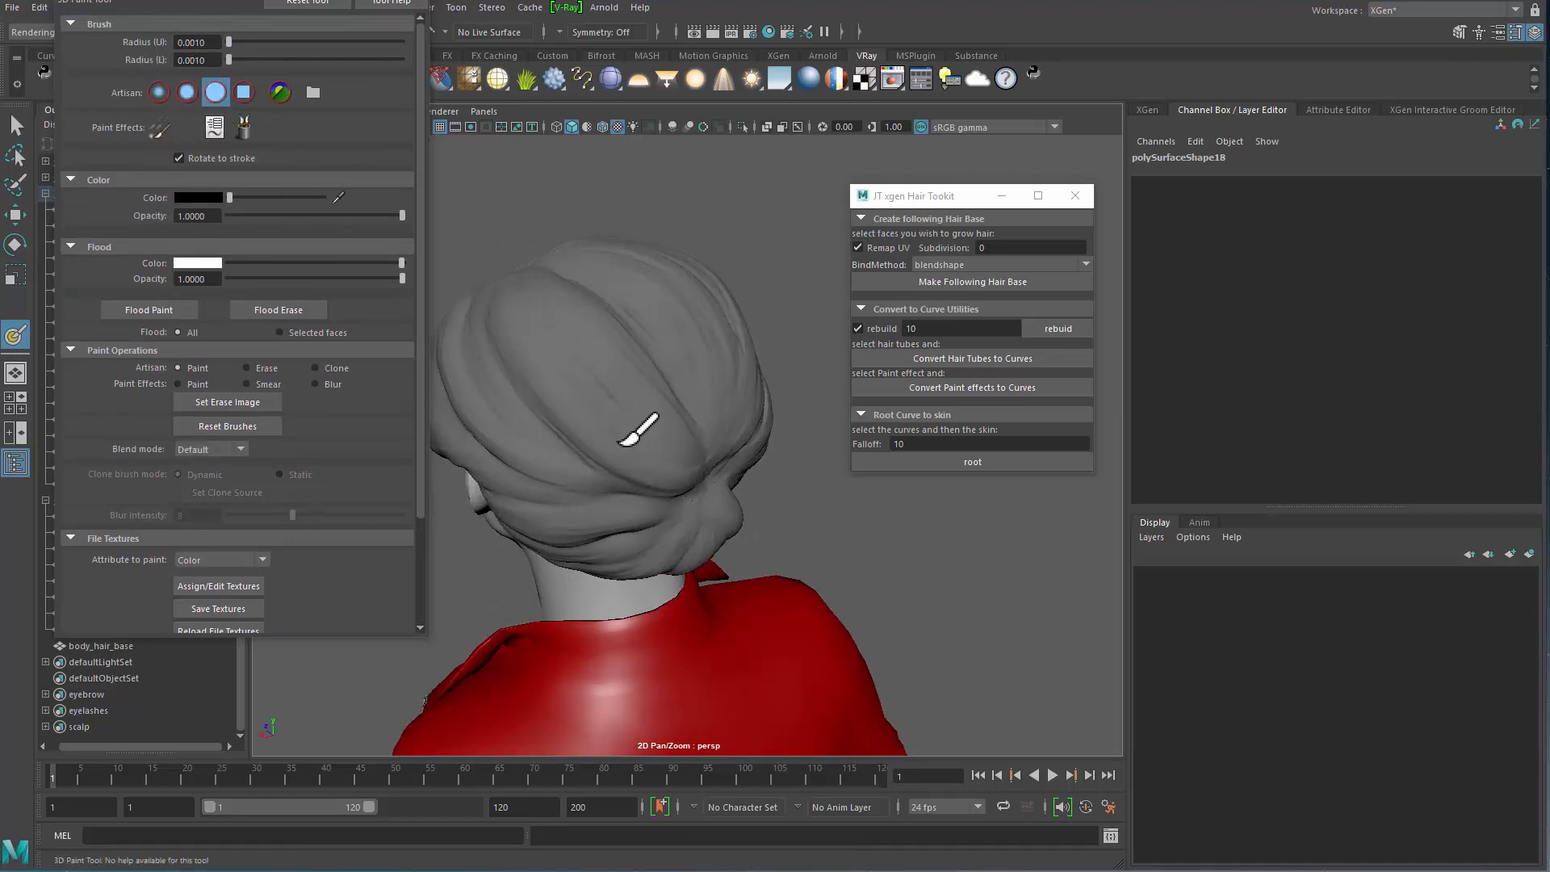
Step: Move the tool settings out of the way, examine the whole character from several angles, and look through the scene hierarchy
right_click_drag(739, 499, 476, 329, "alt")
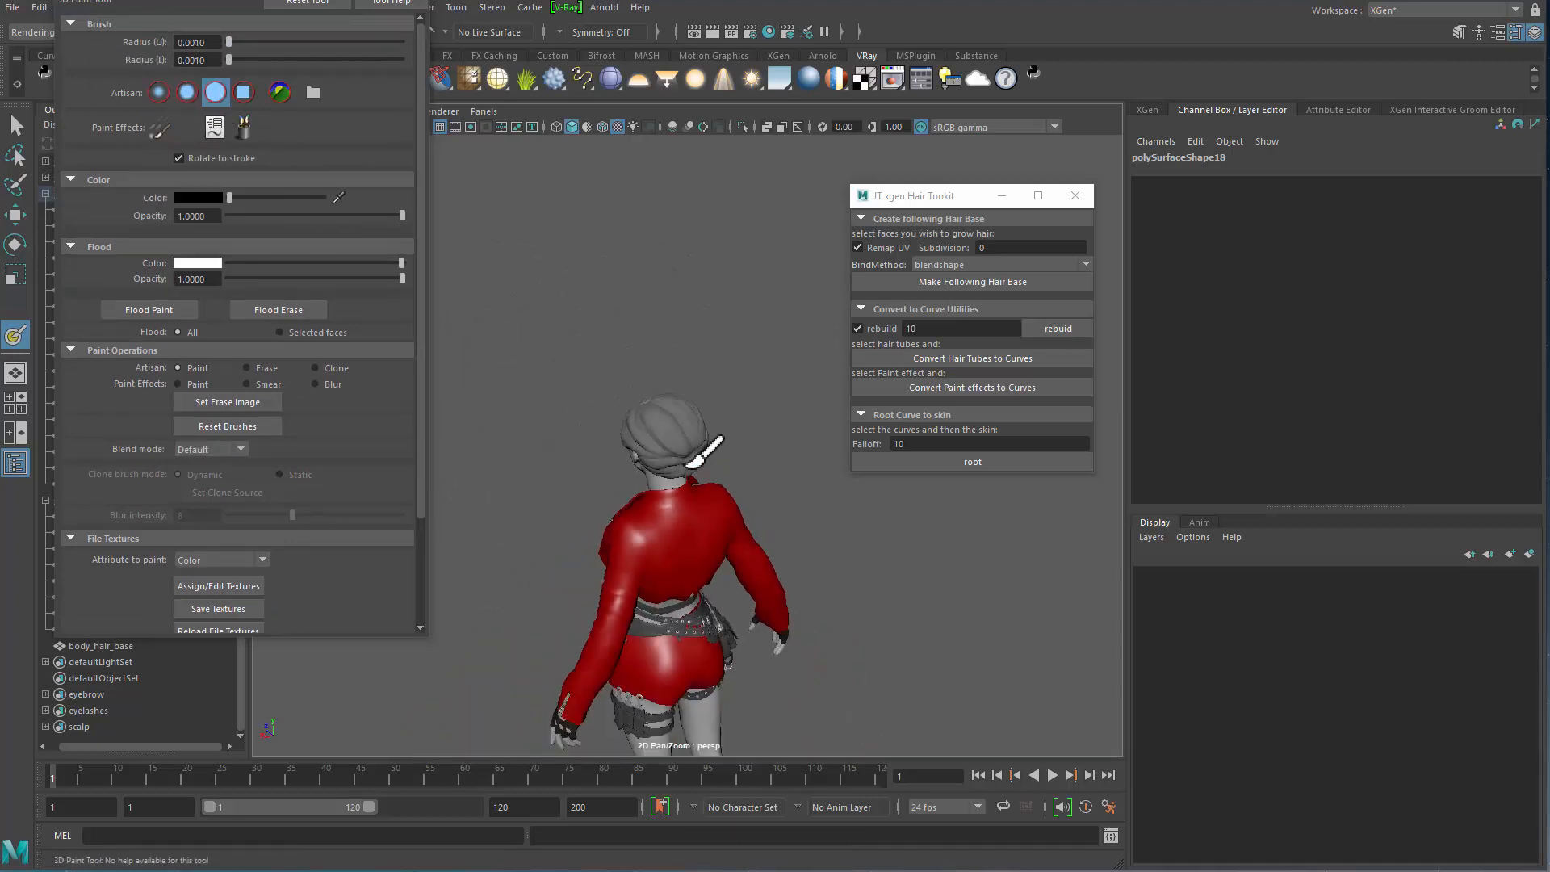
right_click_drag(760, 525, 606, 439, "alt")
left_click_drag(662, 468, 564, 463, "alt")
right_click_drag(662, 492, 872, 606, "alt")
mouse_move(695, 468)
left_mouse_down("alt")
mouse_move(666, 460)
mouse_move(704, 444)
left_mouse_up("alt")
right_click_drag(667, 444, 432, 151, "alt")
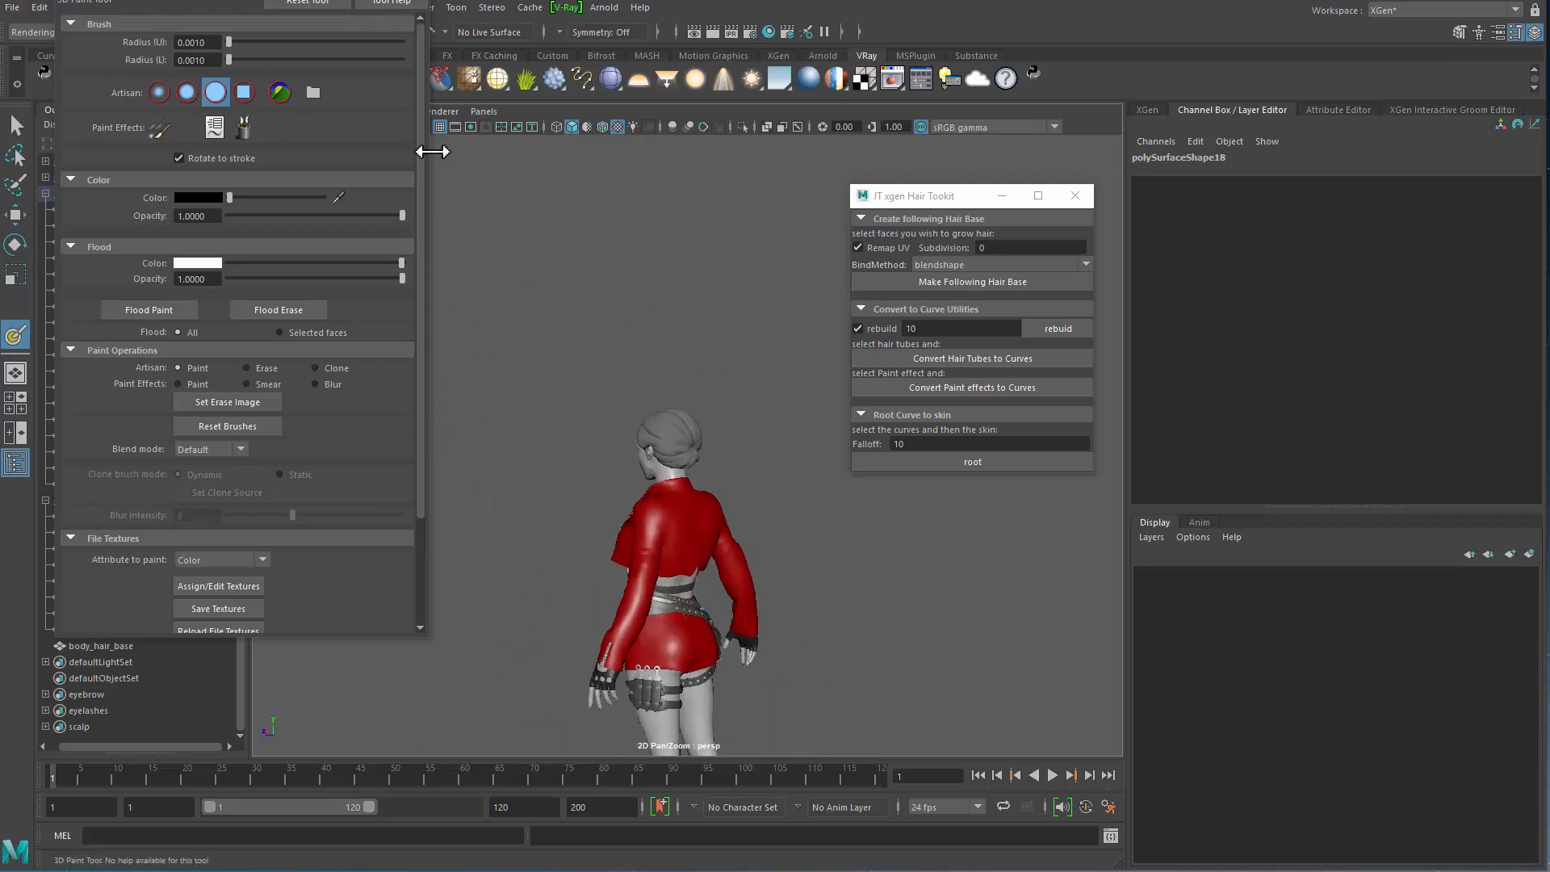
left_click_drag(257, 2, 0, 485)
left_click_drag(457, 488, 646, 477, "alt")
middle_click_drag(497, 529, 448, 430, "alt")
middle_click_drag(141, 658, 183, 514, "alt")
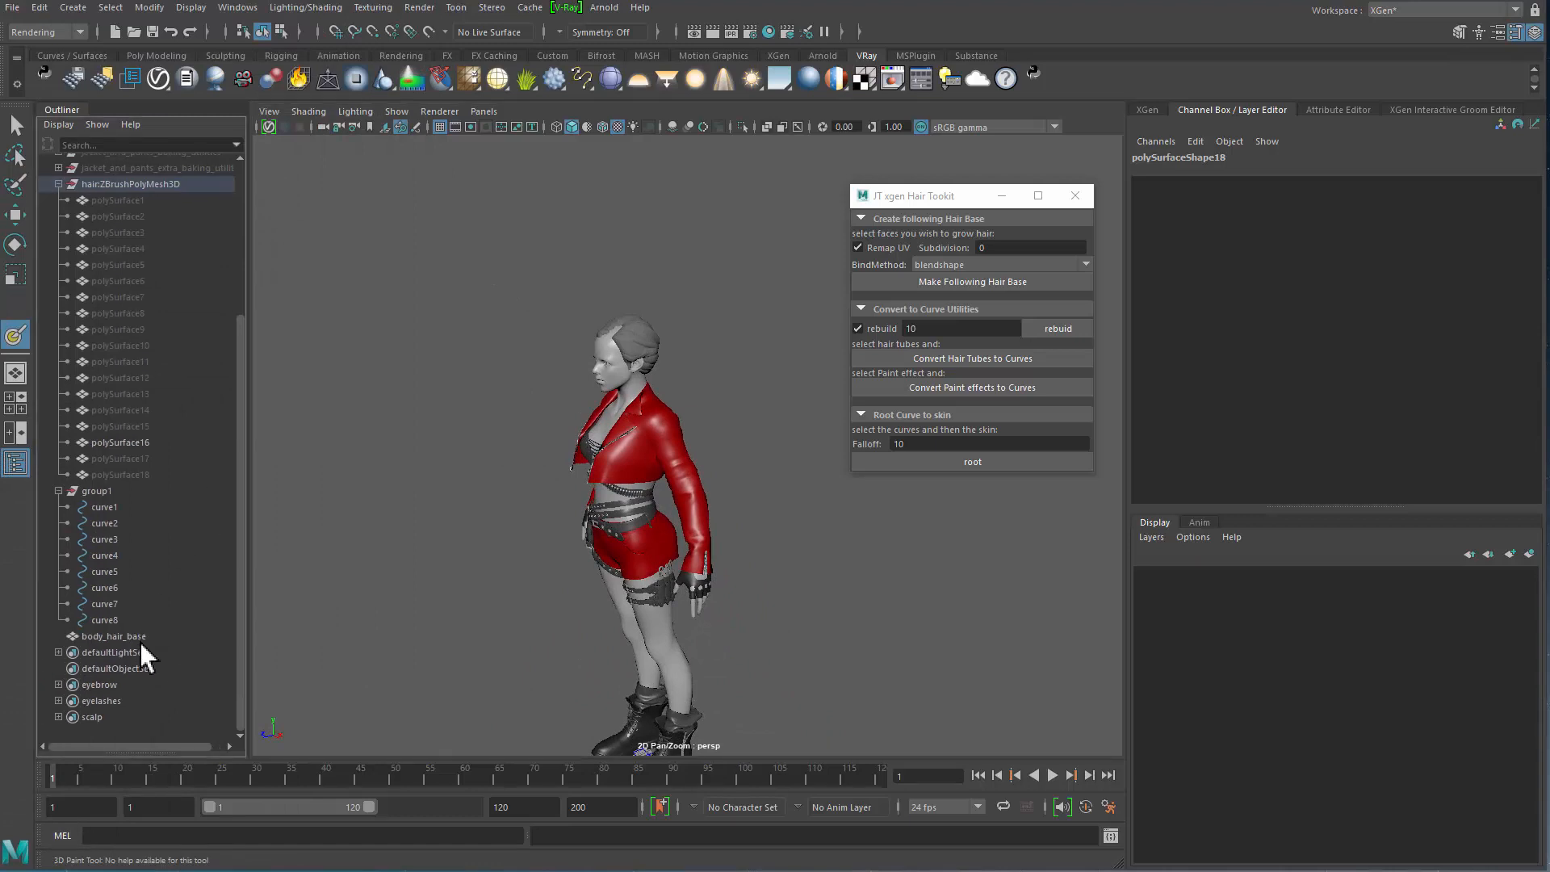
middle_click_drag(405, 521, 408, 558, "alt")
right_click_drag(409, 557, 521, 555, "alt")
left_click_drag(521, 555, 403, 517, "alt")
middle_click_drag(150, 420, 149, 642, "alt")
left_click_drag(645, 570, 567, 568, "alt")
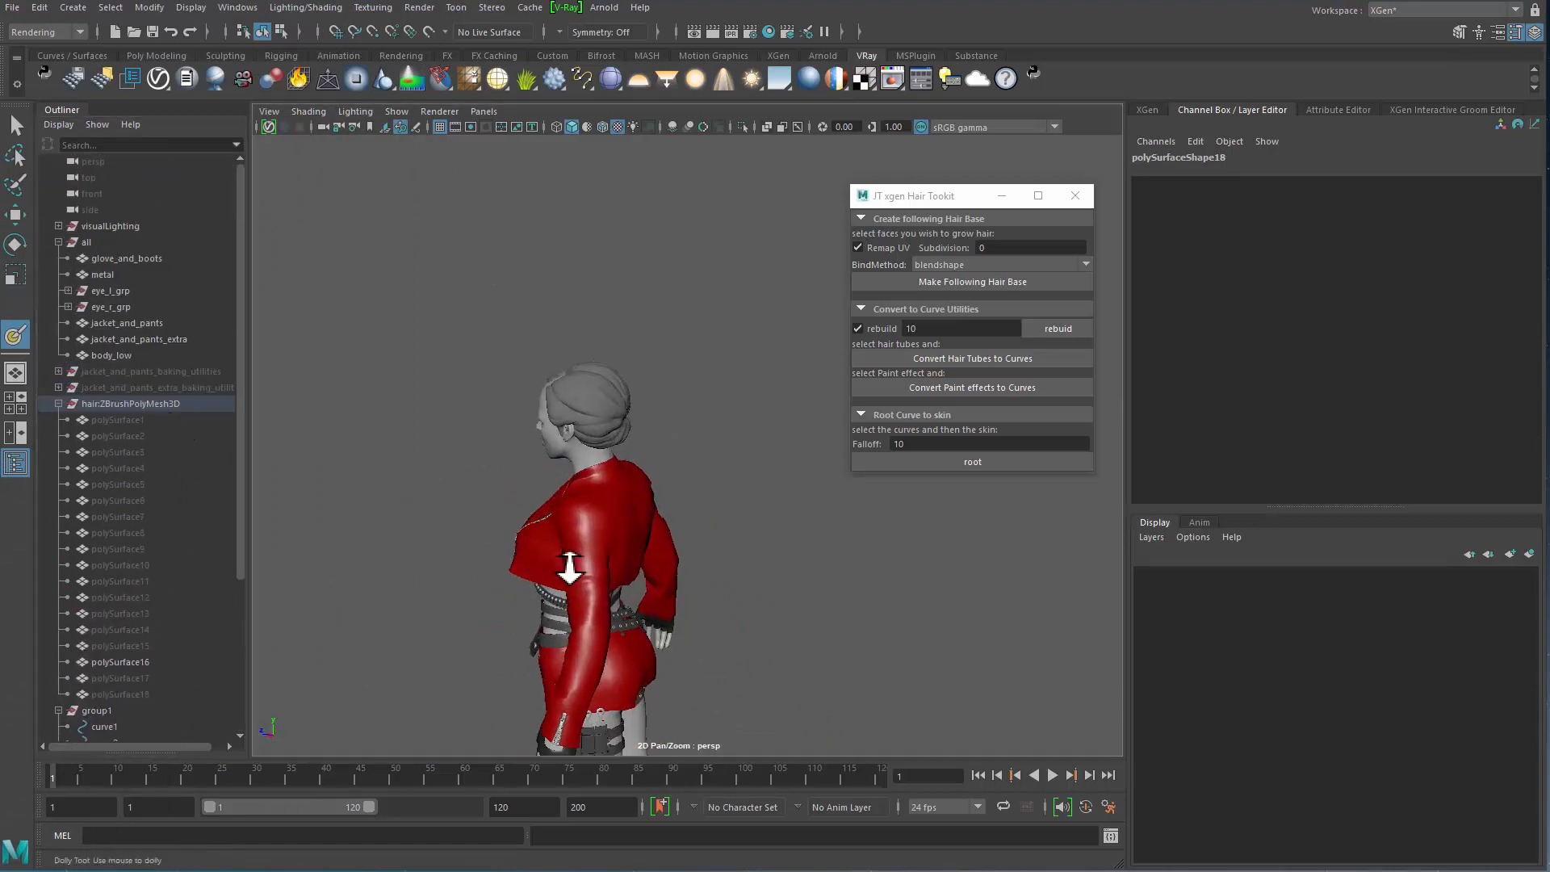
right_click_drag(568, 567, 578, 454, "alt")
middle_click_drag(578, 454, 472, 424, "alt")
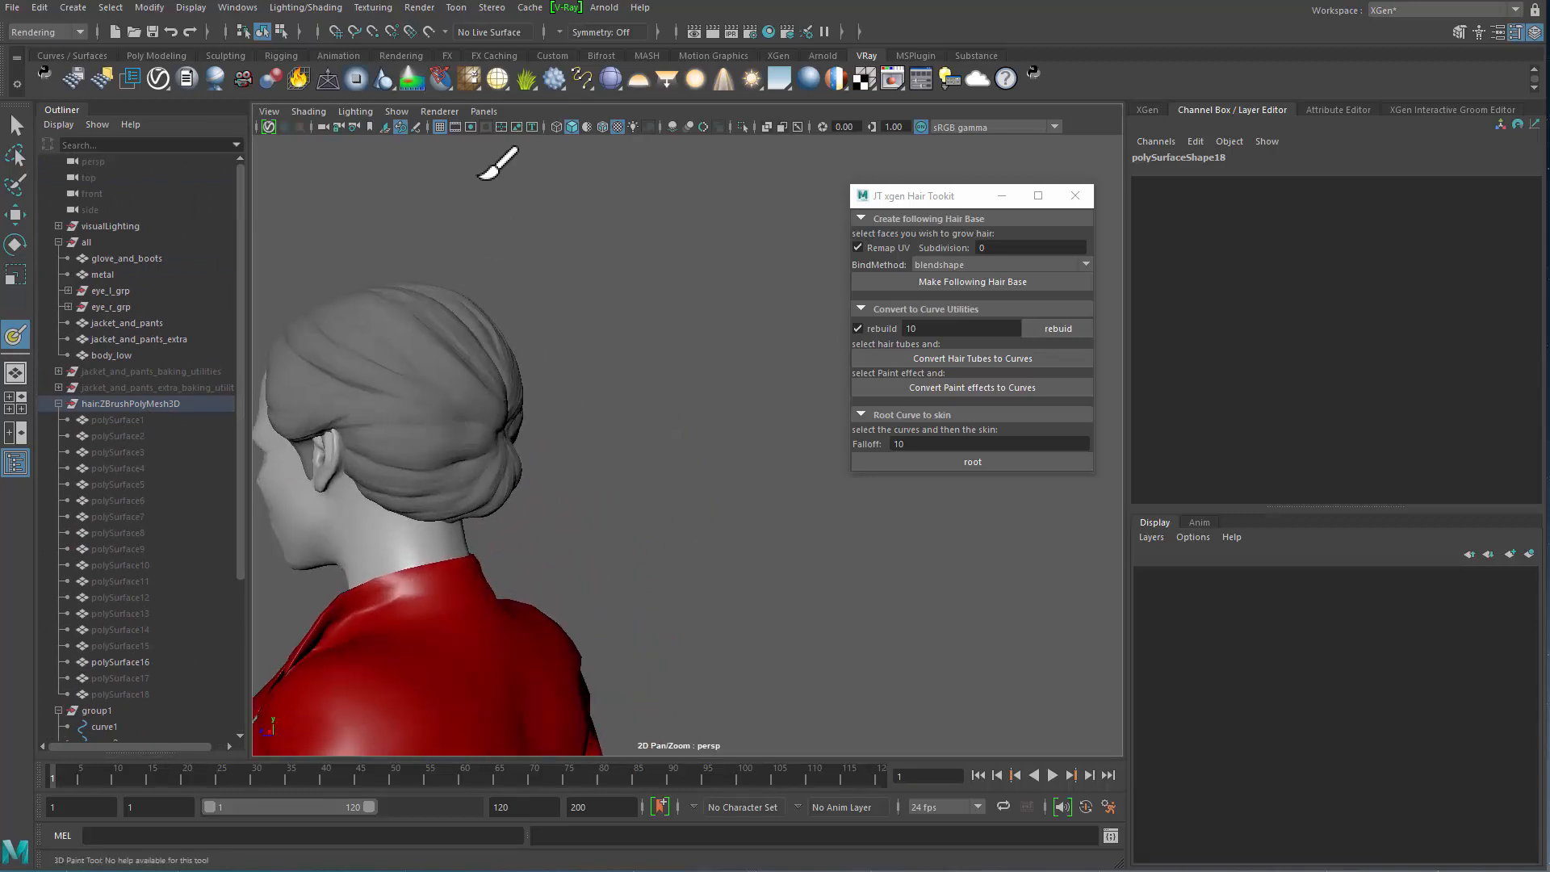
Step: Show all object types in the viewport and turn off the display of lights
left_click(404, 114)
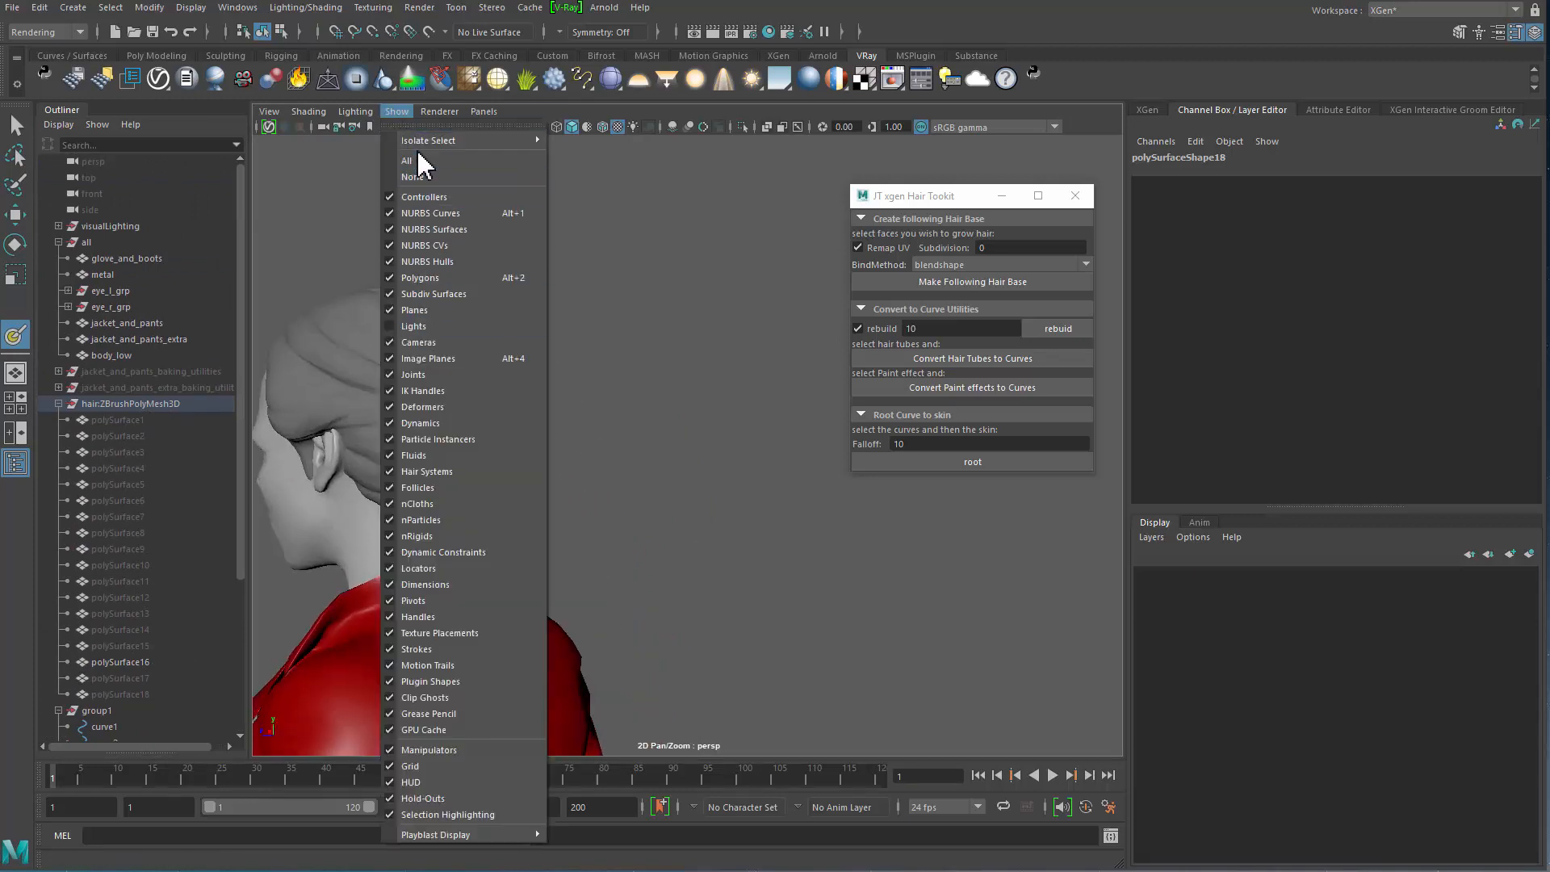
left_click(420, 161)
left_click(403, 114)
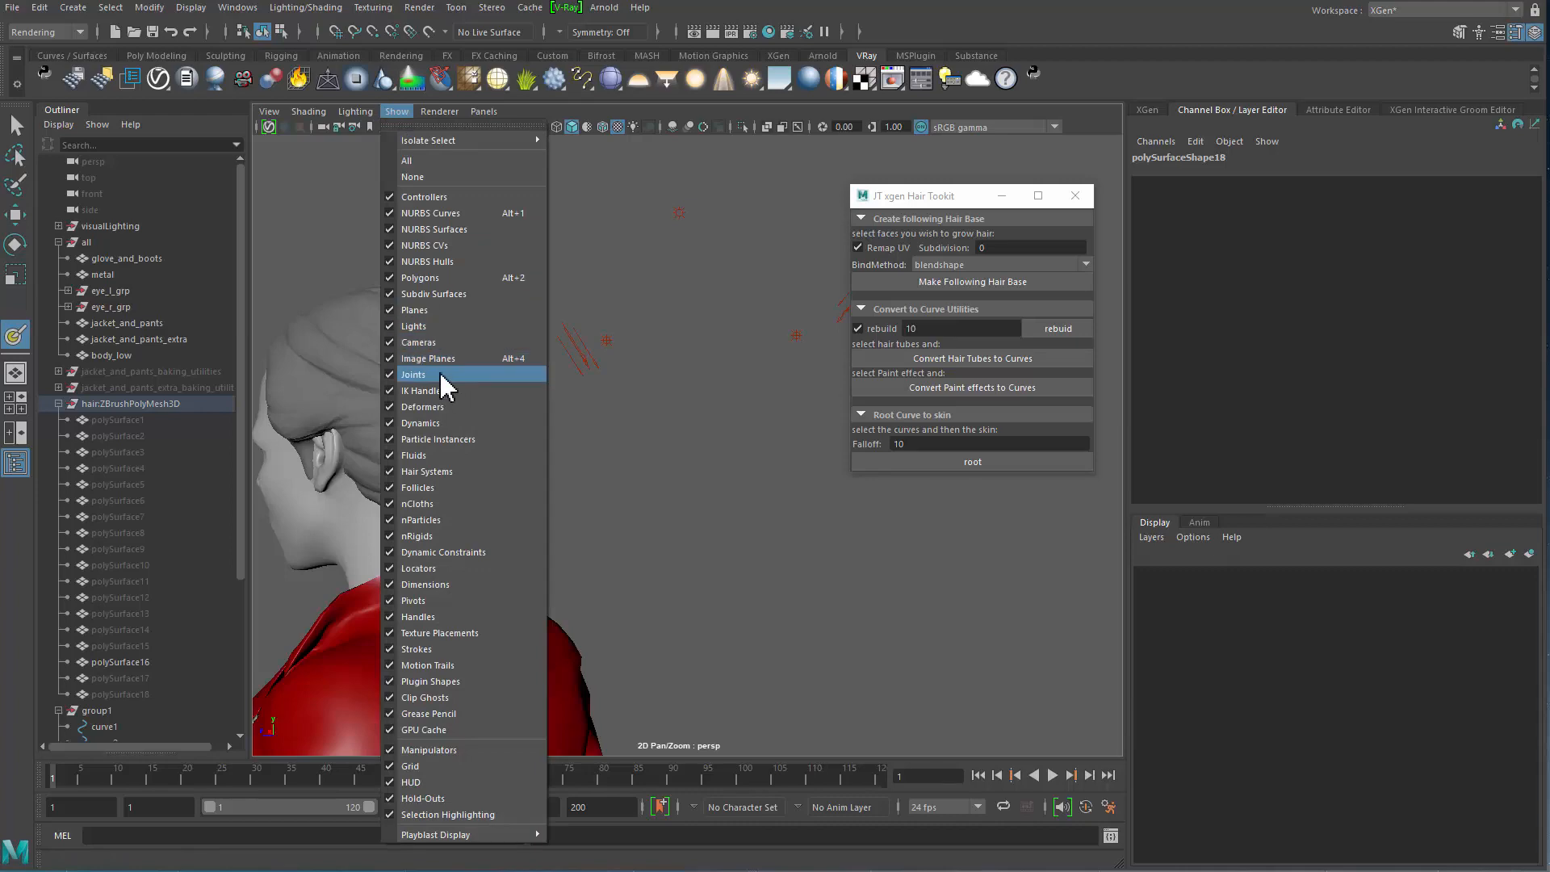
left_click(437, 331)
left_click_drag(419, 421, 629, 420, "alt")
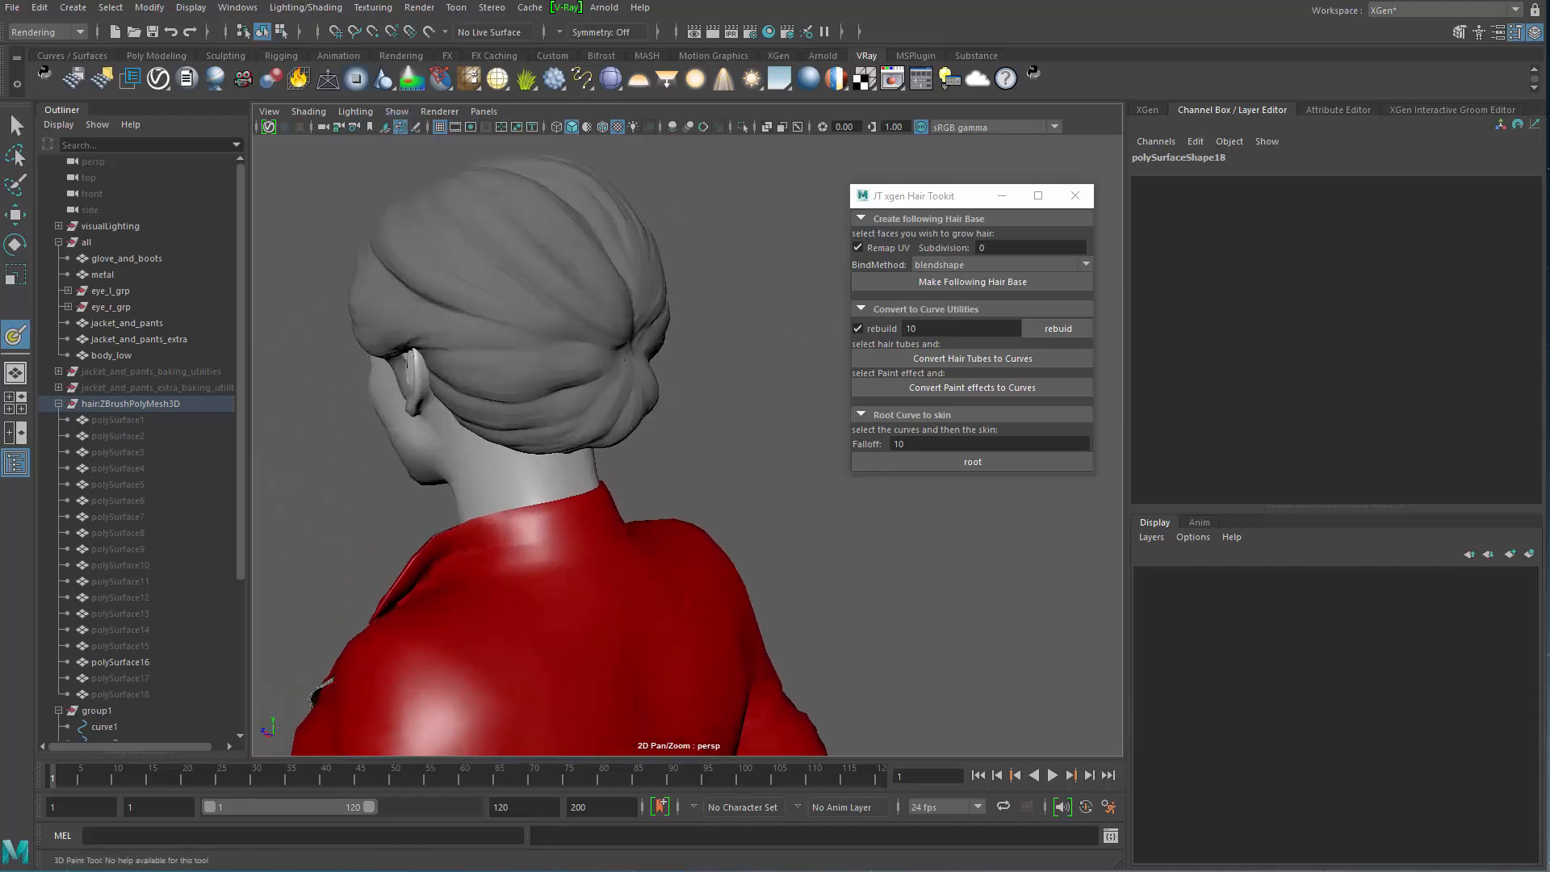
Step: Reopen the 3D Paint Tool settings and save the hair mesh's painted textures
double_click(15, 334)
left_click_drag(298, 258, 820, 113)
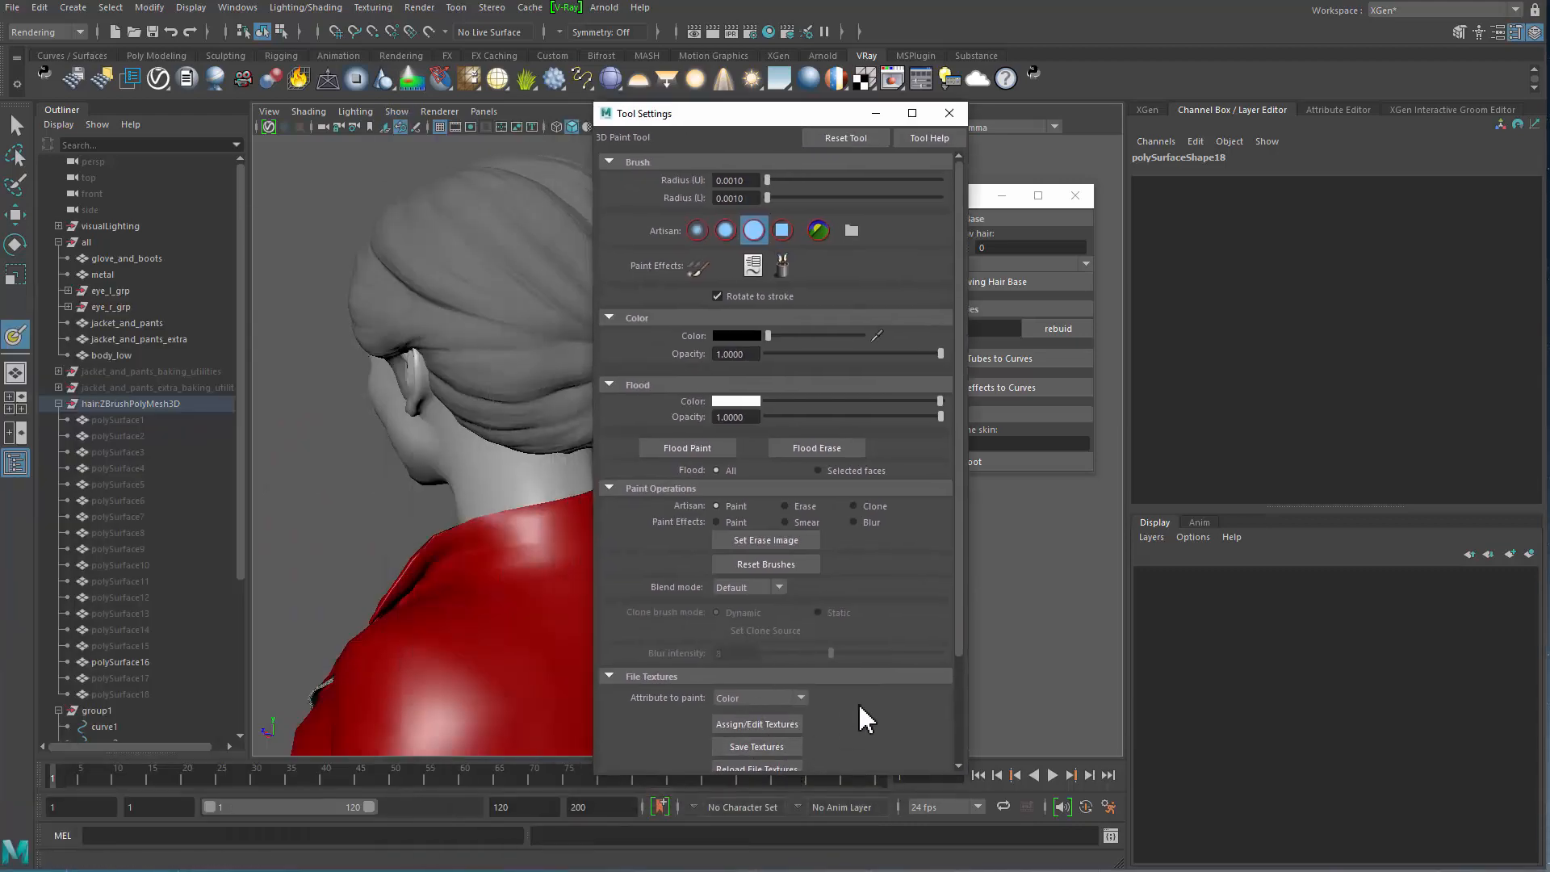
left_click_drag(957, 626, 957, 651)
left_click(758, 719)
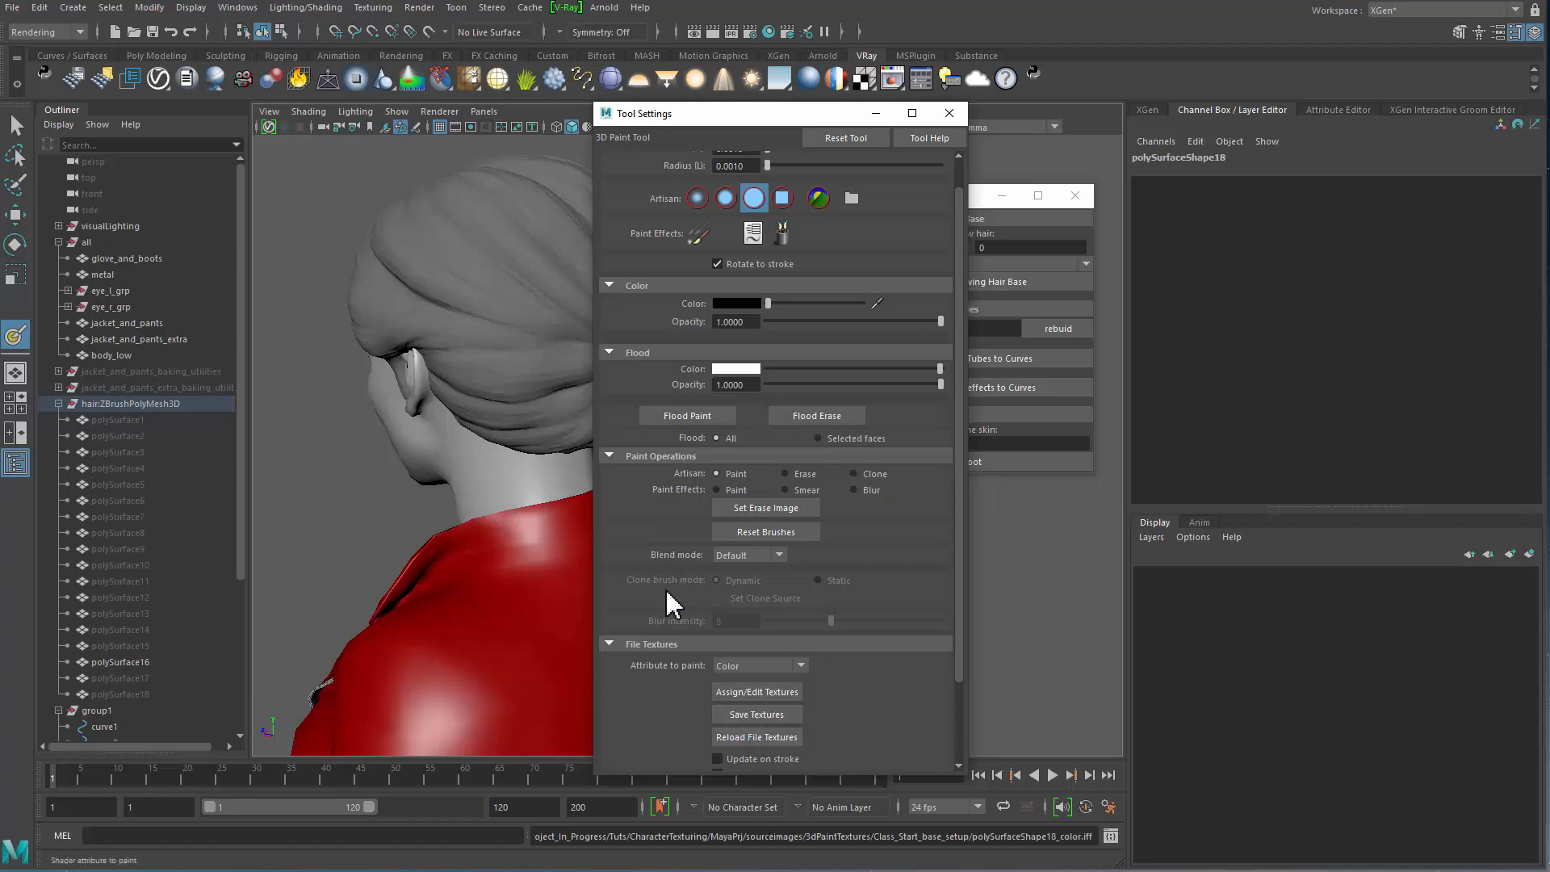
Step: Flood the whole hair mesh with white paint and keep black as the brush color
middle_click_drag(528, 461, 426, 546, "alt")
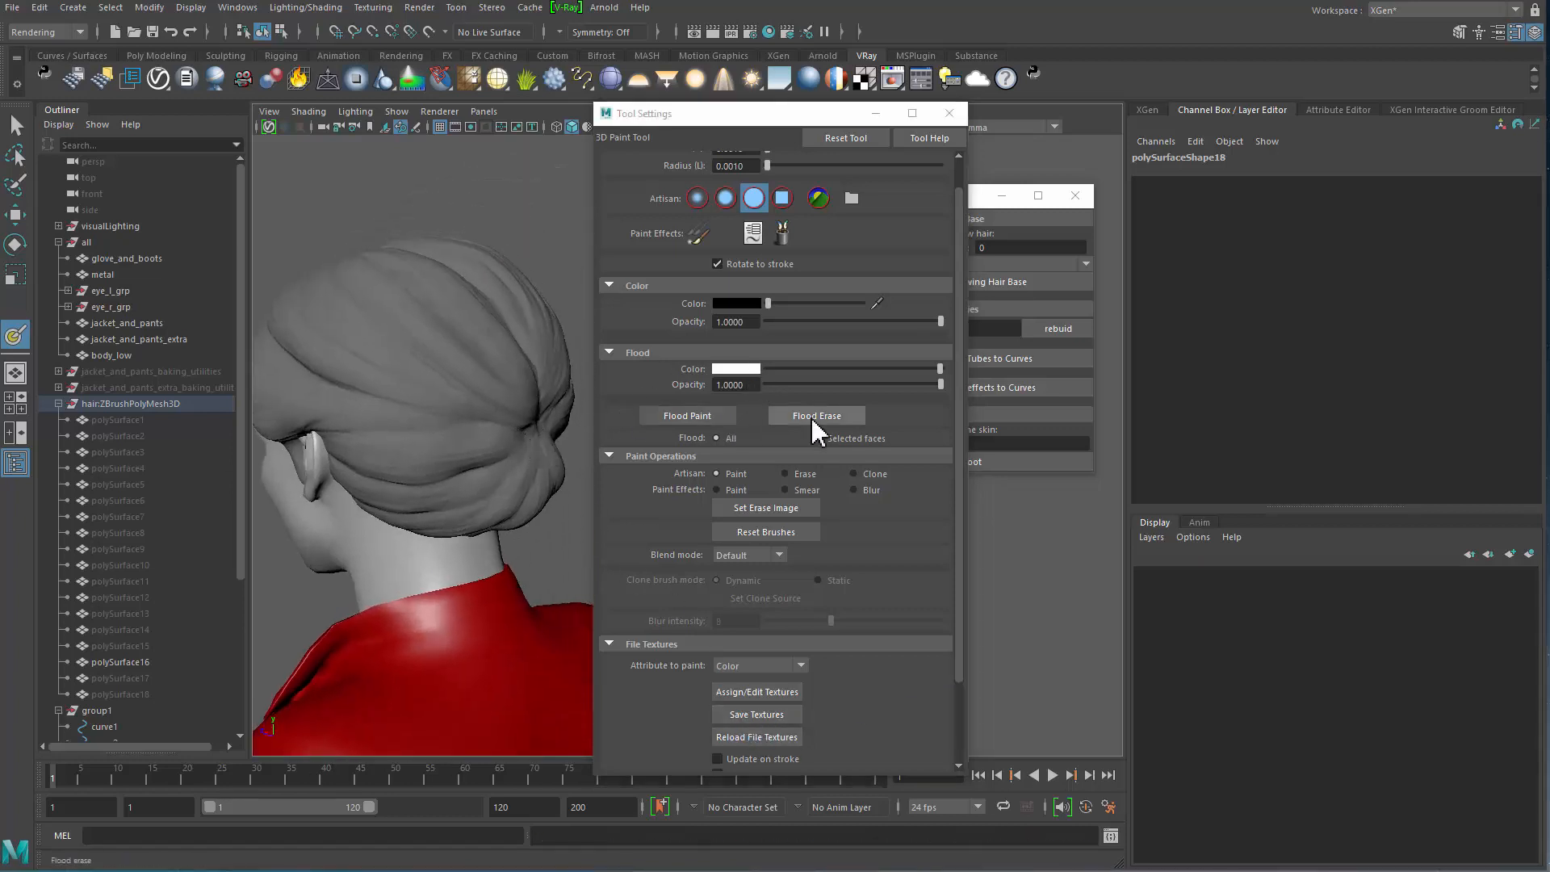
left_click(687, 416)
left_click_drag(768, 303, 775, 303)
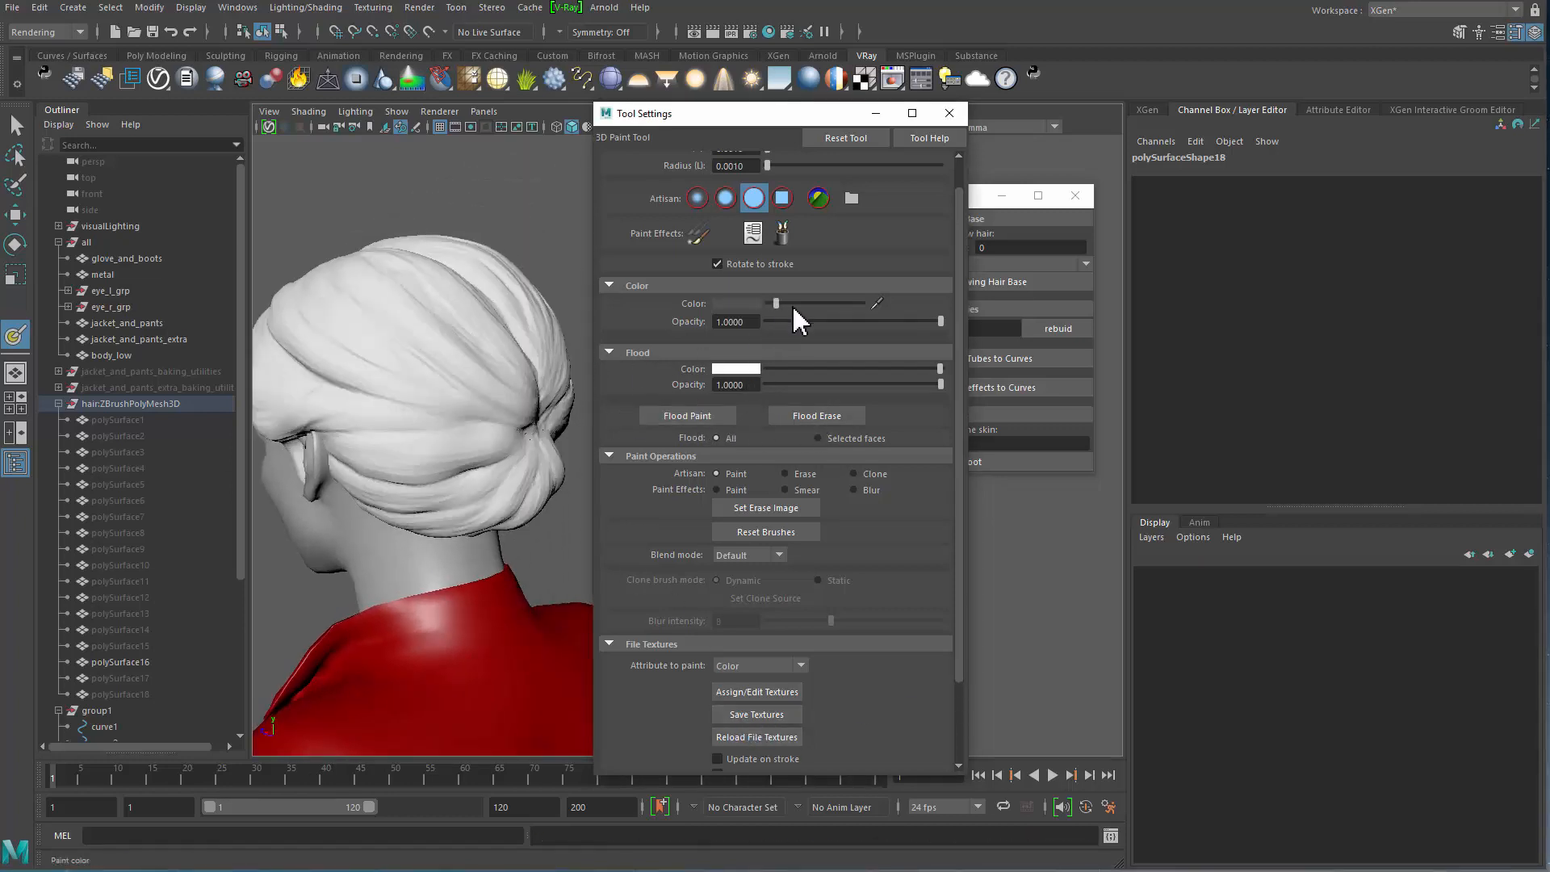
Step: Leave the paint tool, clear the selection, and reselect the hair mesh polySurface16
left_click(427, 393)
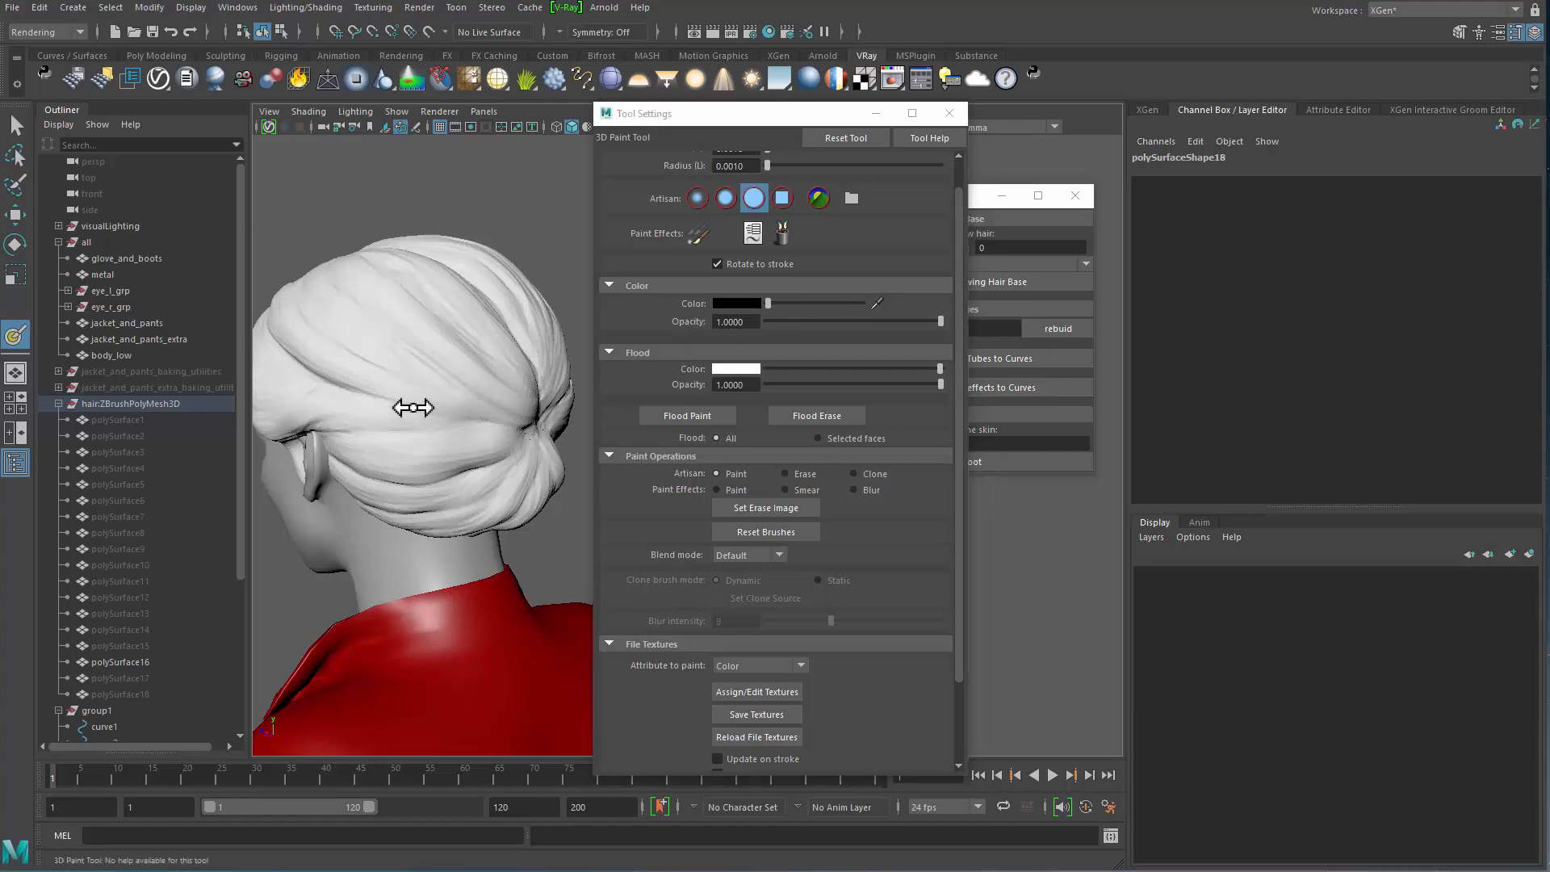
key("q")
left_click(526, 264)
left_click(511, 395)
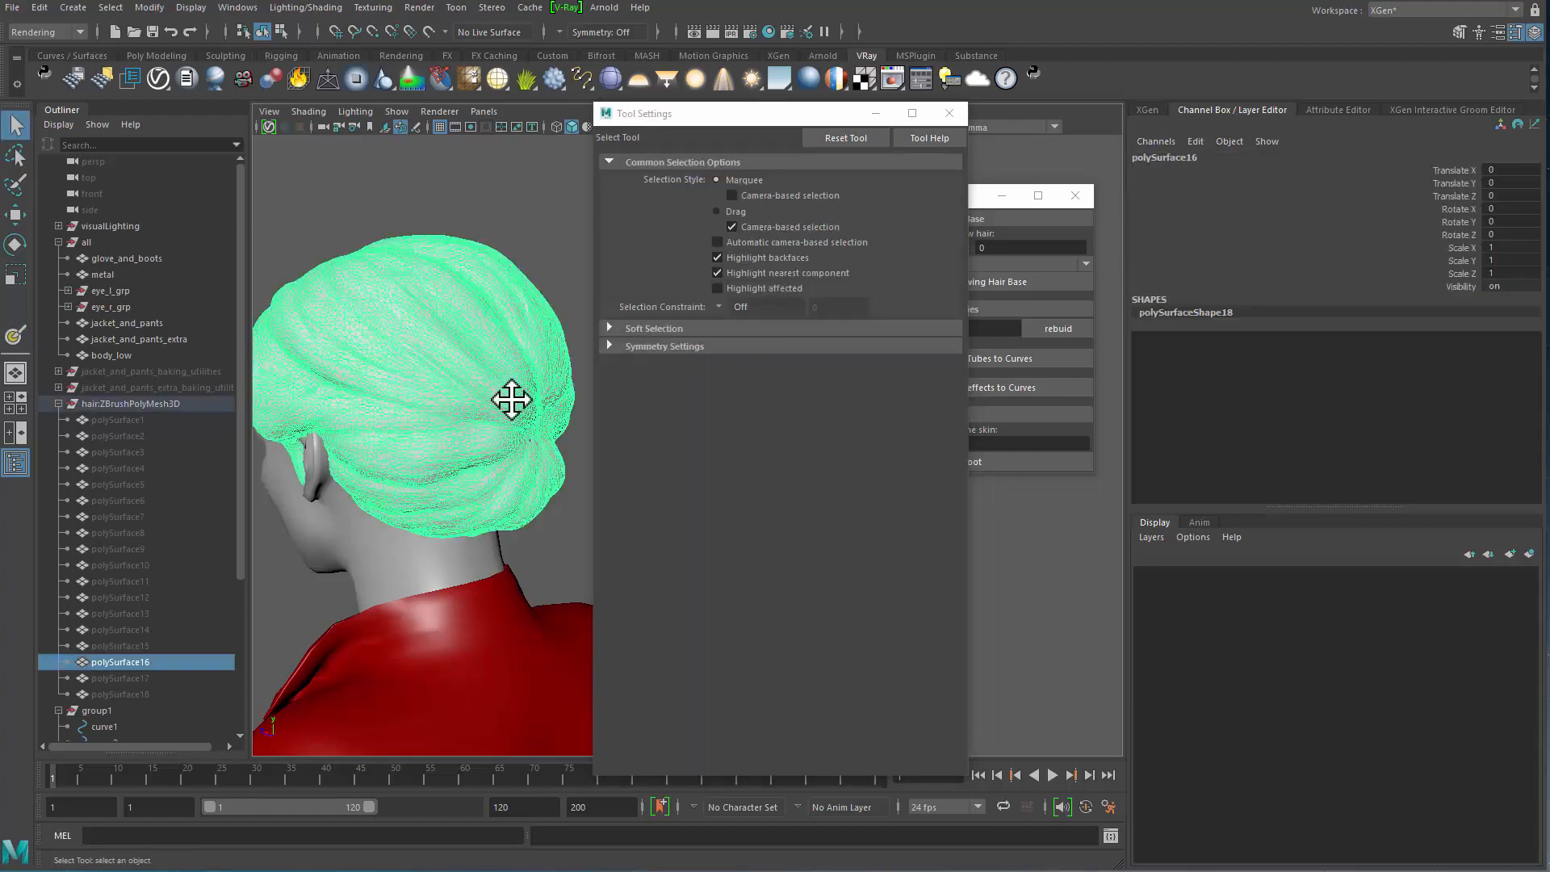
left_click_drag(512, 401, 436, 371, "alt")
left_click(494, 276)
left_click(472, 395)
left_click_drag(501, 408, 453, 382, "alt")
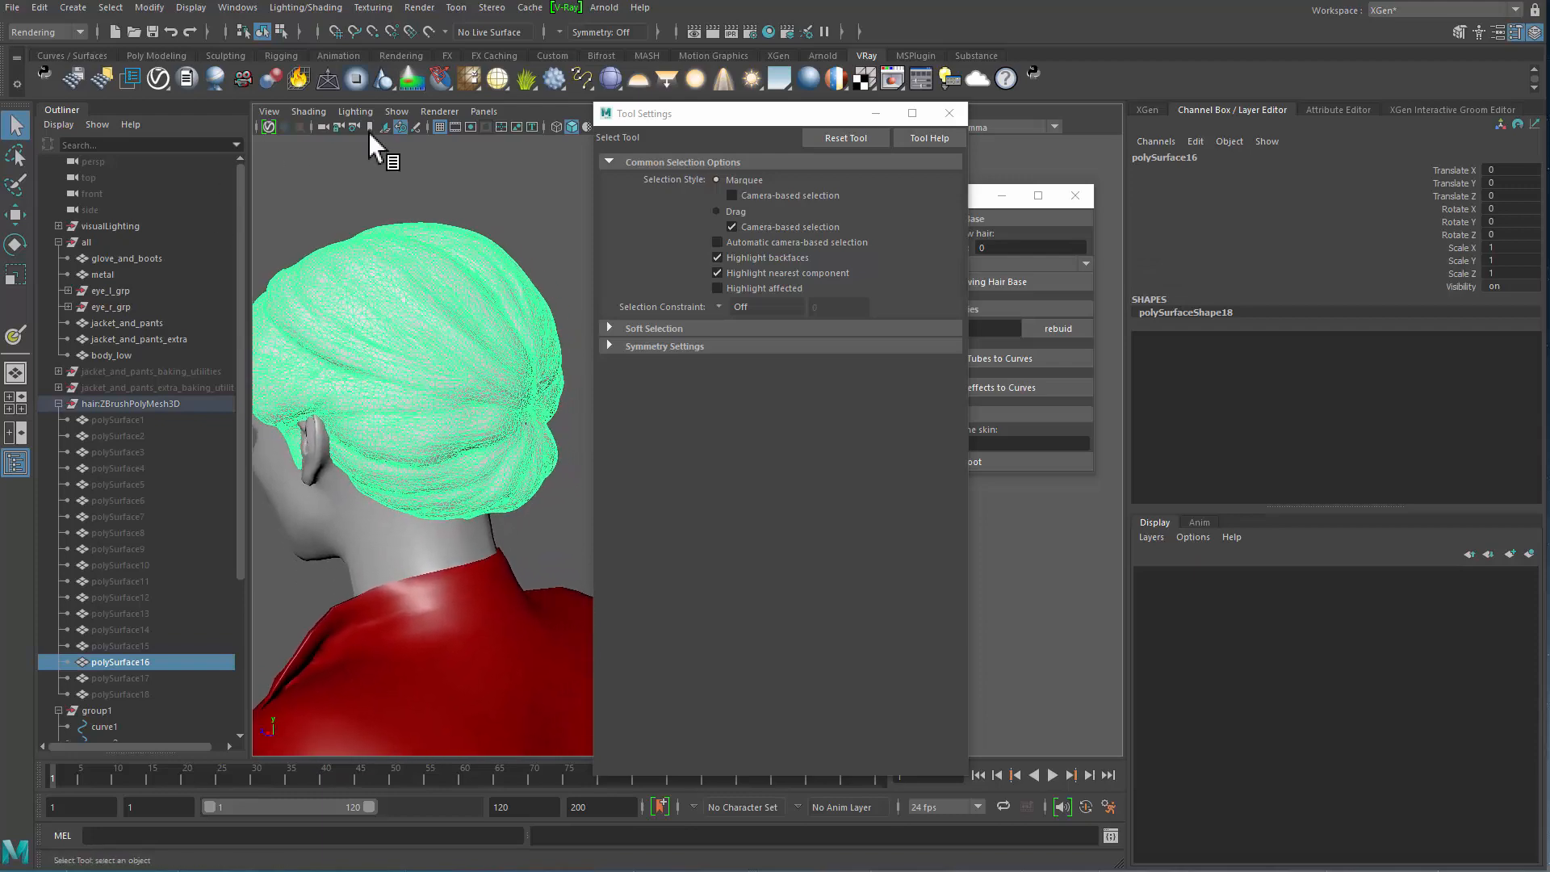
Step: Close the selection tool settings and restart the 3D Paint Tool with its settings on the selected hair mesh
left_click(948, 113)
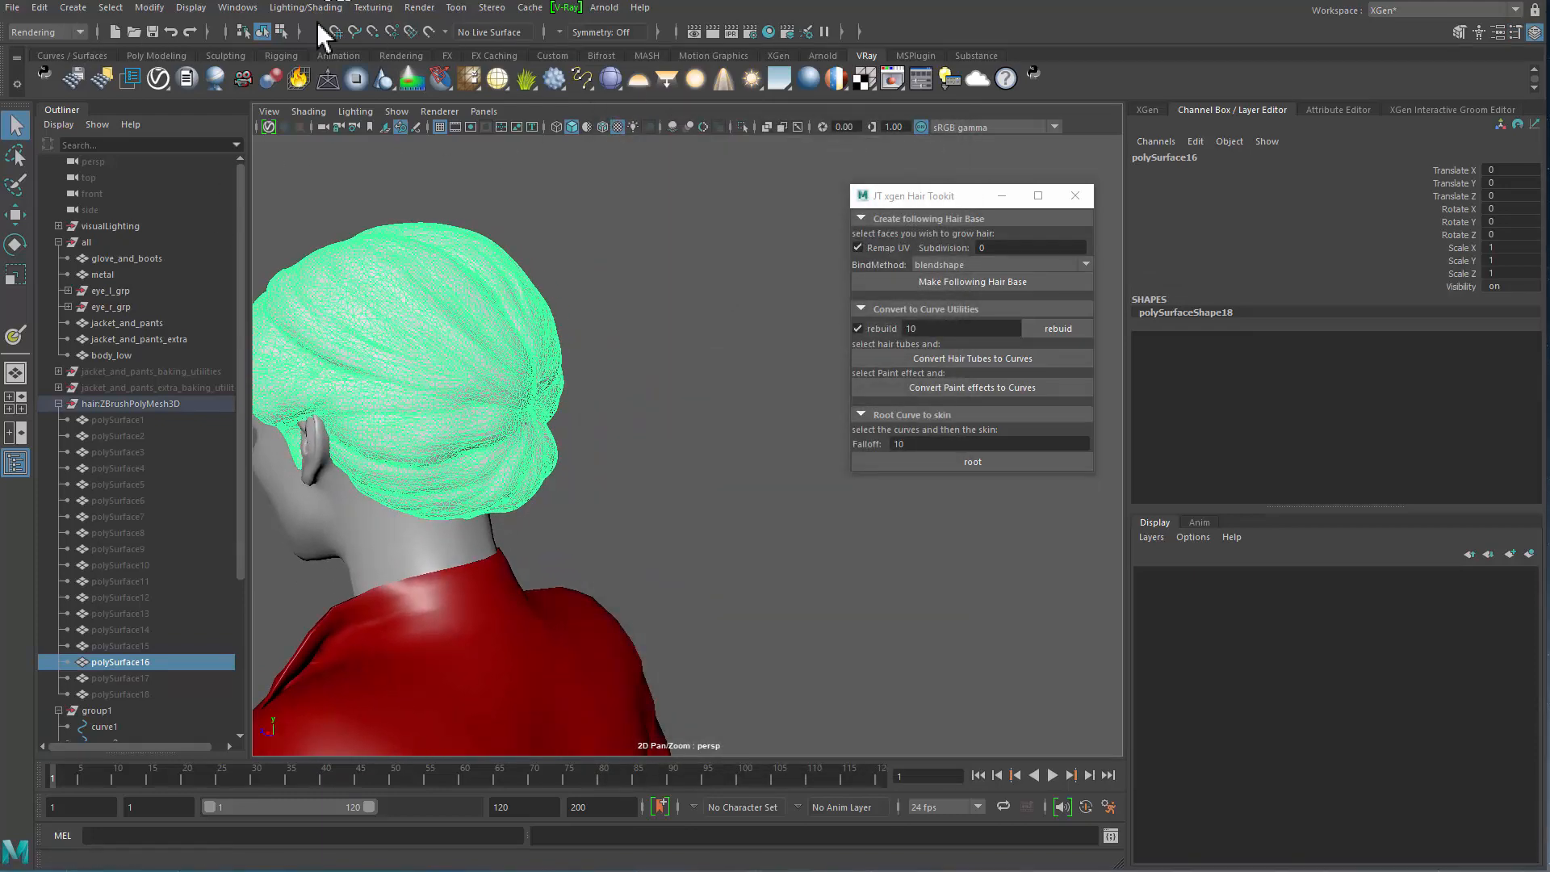
left_click(374, 7)
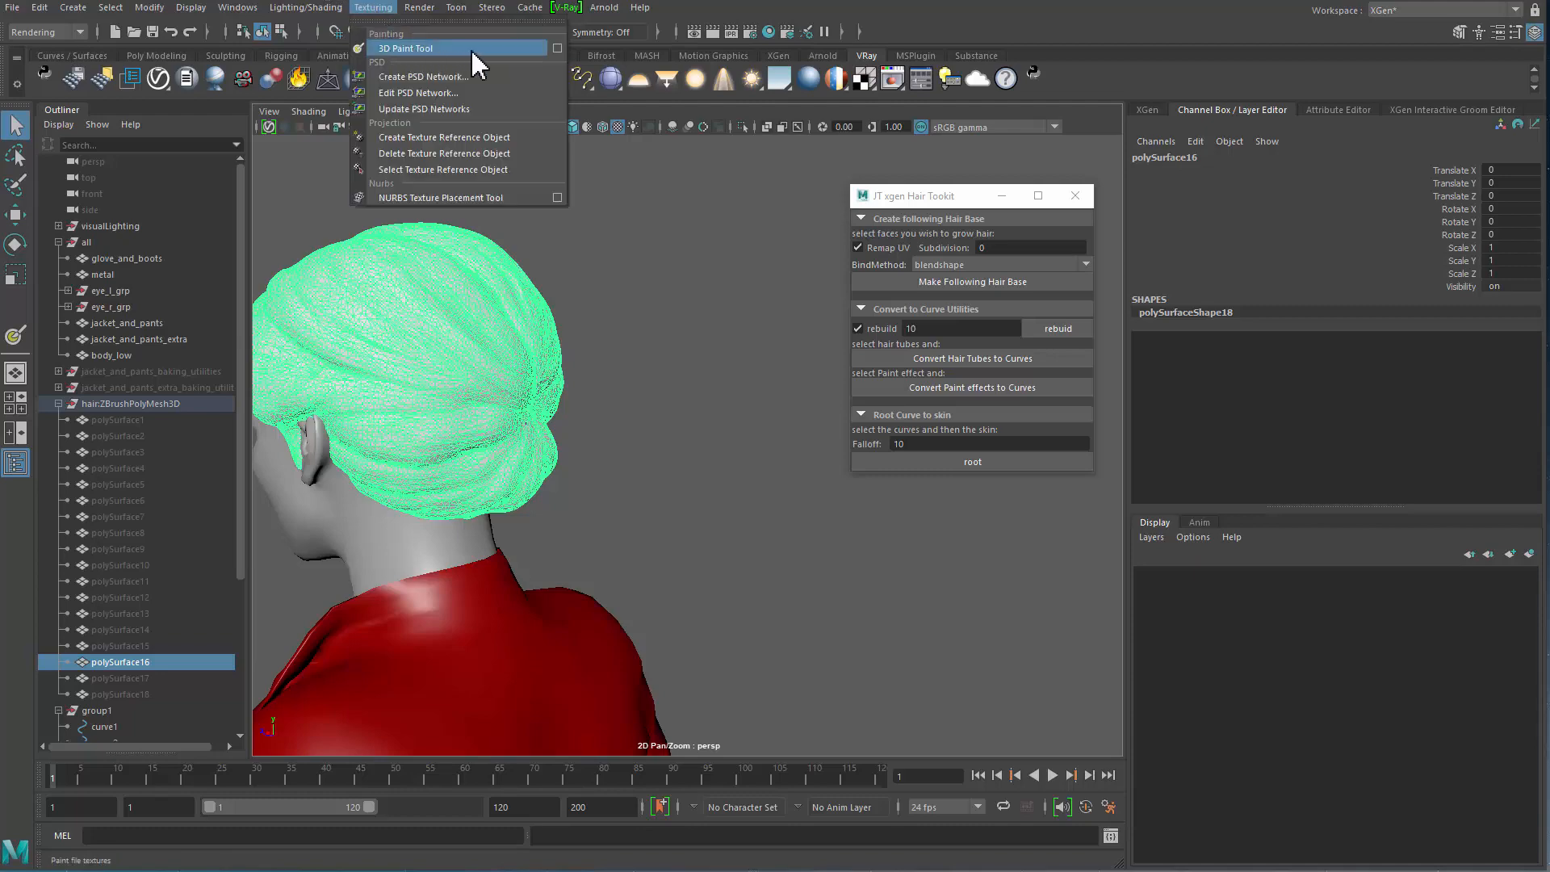
left_click(557, 49)
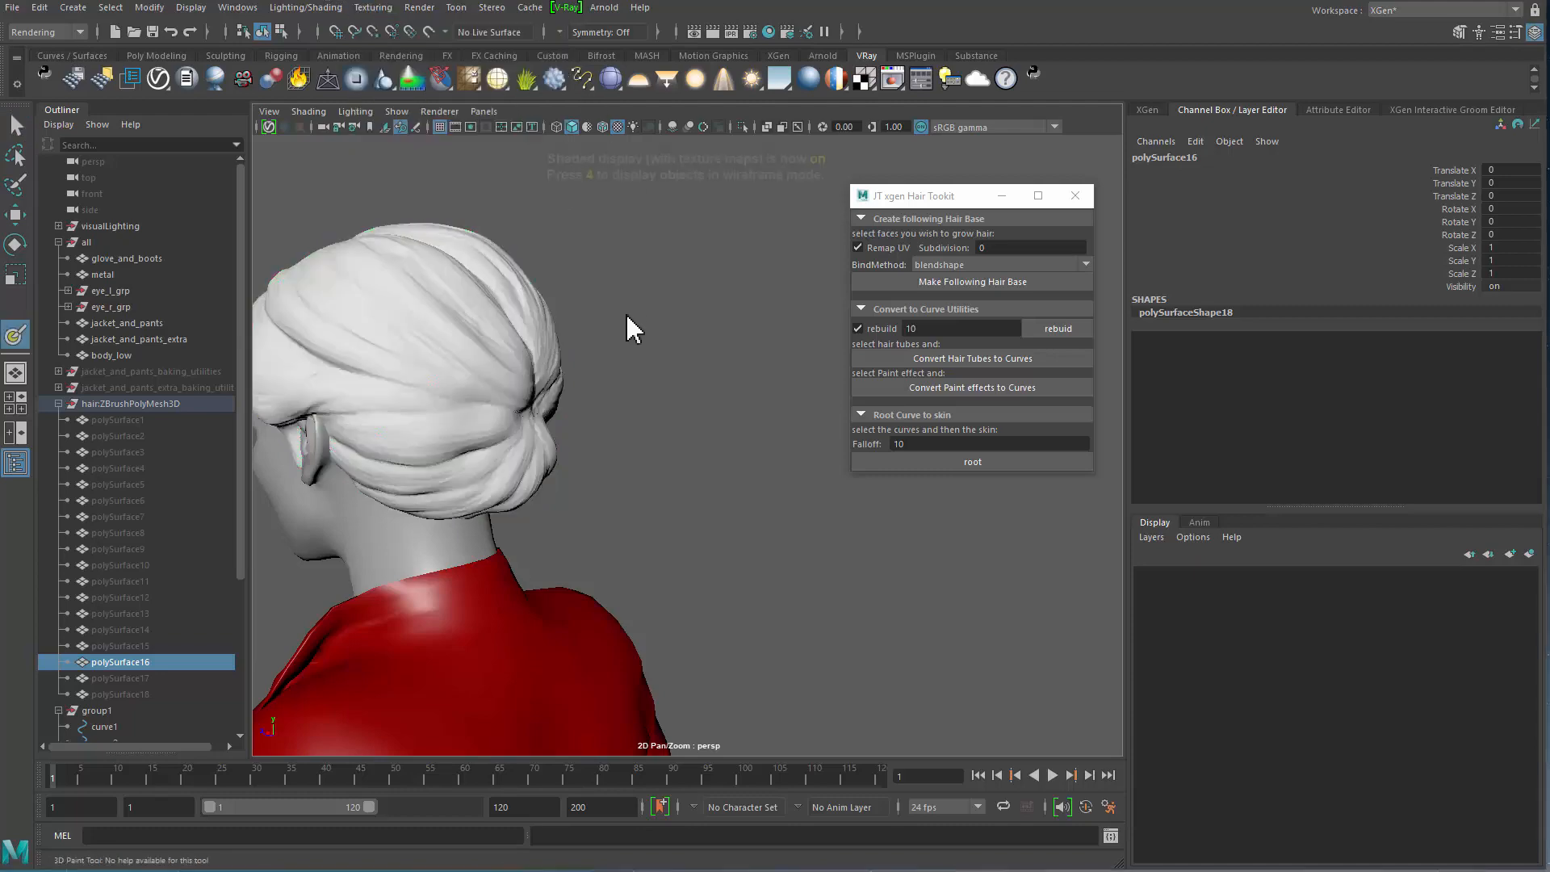
Step: Expand the 3D Paint Tool's Stroke options and disable Screen projection
mouse_move(443, 357)
right_mouse_down("alt")
mouse_move(552, 406)
mouse_move(476, 441)
right_mouse_up("alt")
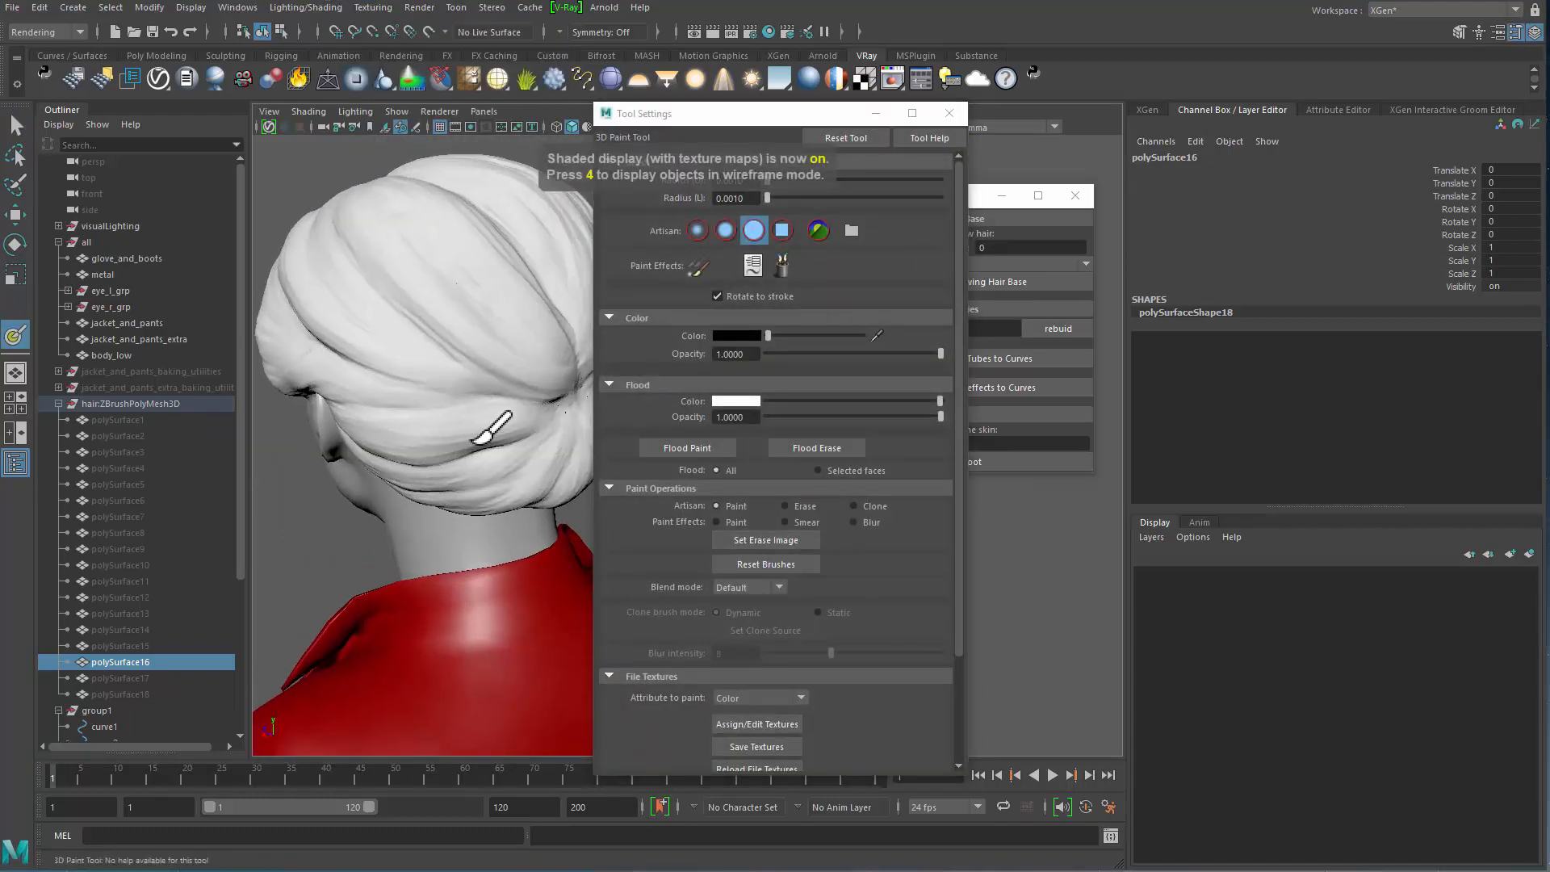
scroll(956, 521, "down", 3)
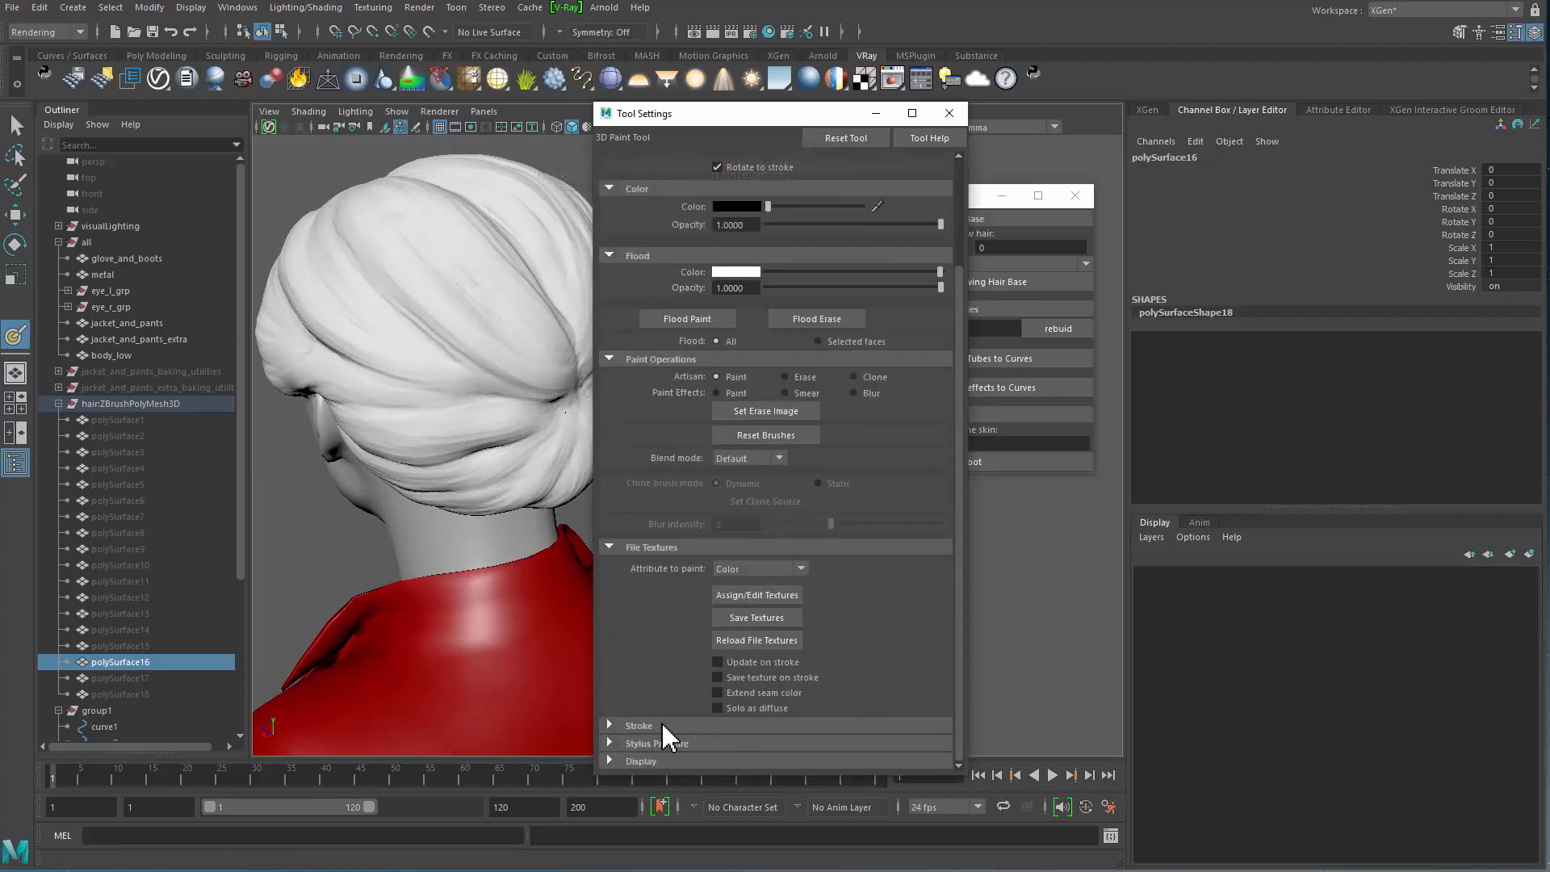
left_click(638, 725)
scroll(856, 678, "down", 3)
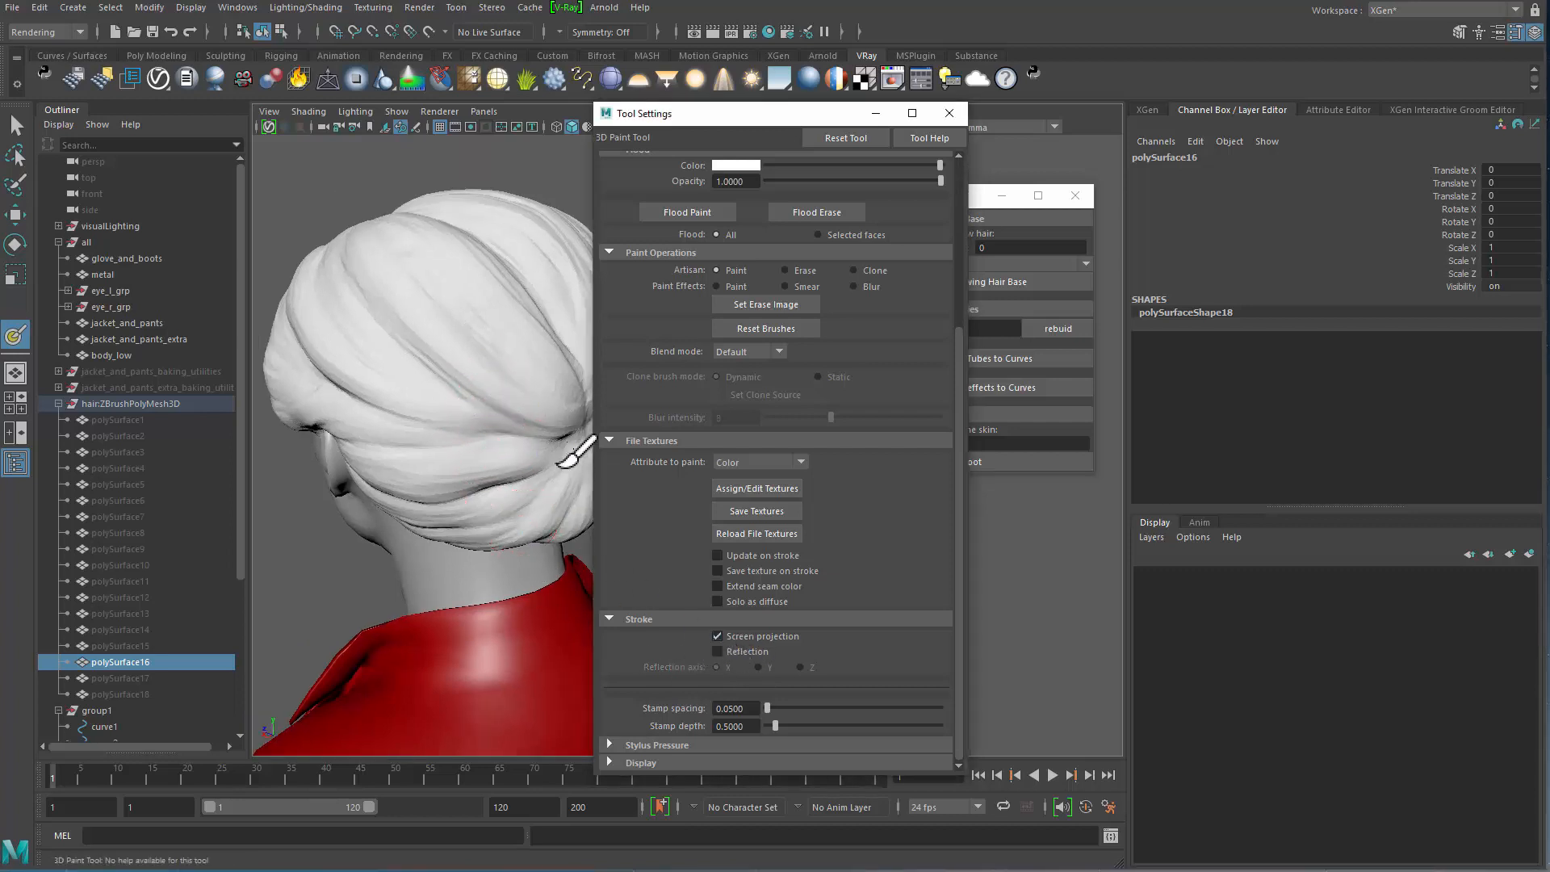
left_click(717, 636)
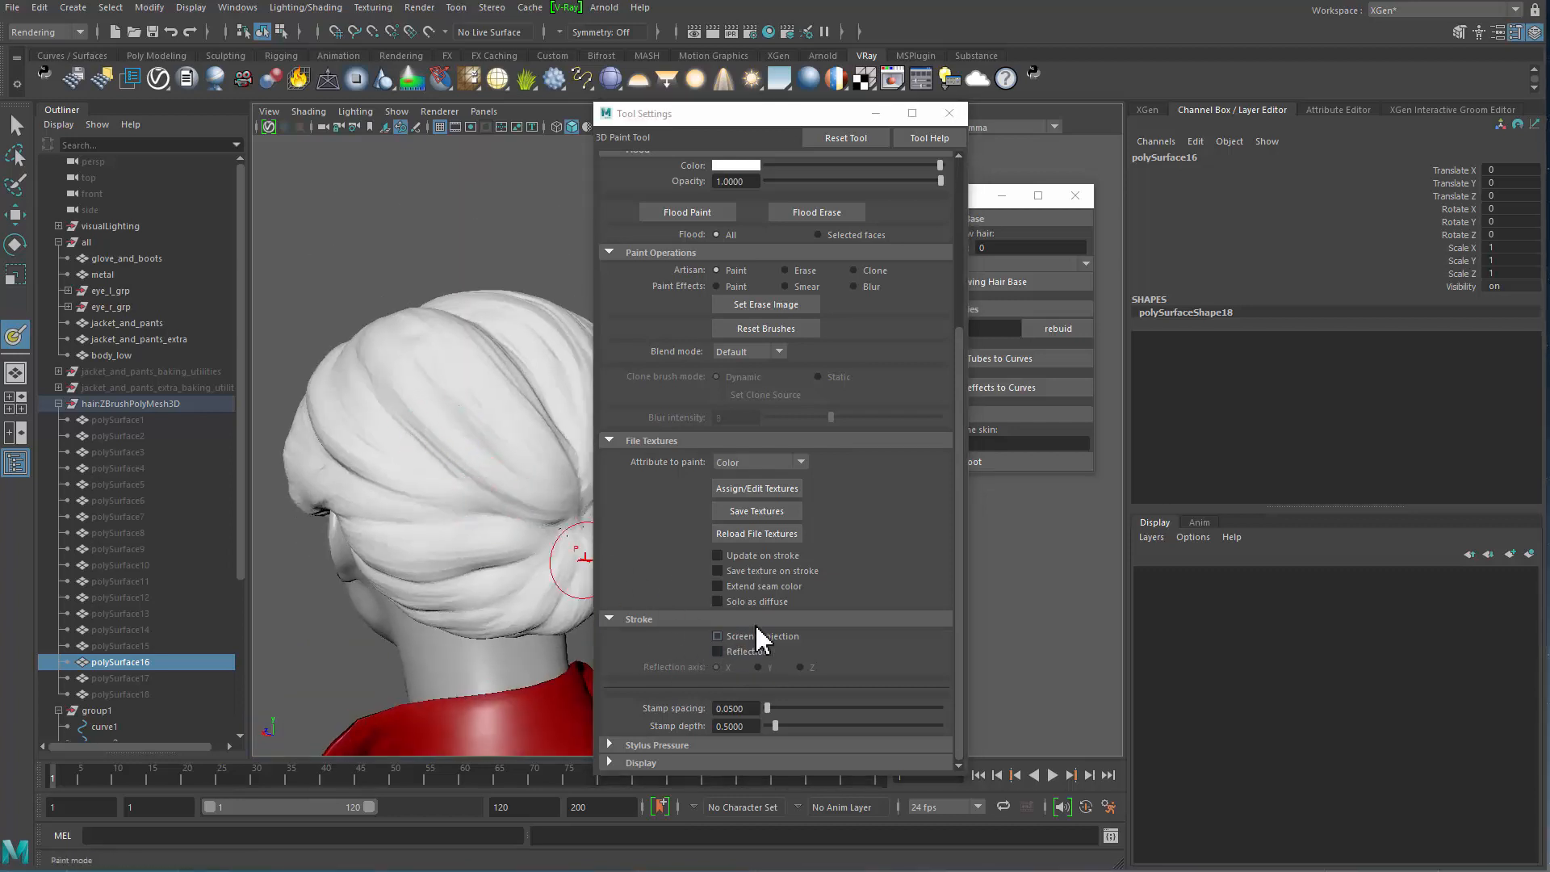
Step: Paint a black test patch on the back of the hair and flood the mesh with white again
left_click_drag(408, 456, 419, 430, "alt")
mouse_move(484, 428)
left_mouse_down()
mouse_move(457, 465)
mouse_move(440, 561)
mouse_move(493, 493)
mouse_move(495, 416)
mouse_move(510, 533)
left_mouse_up()
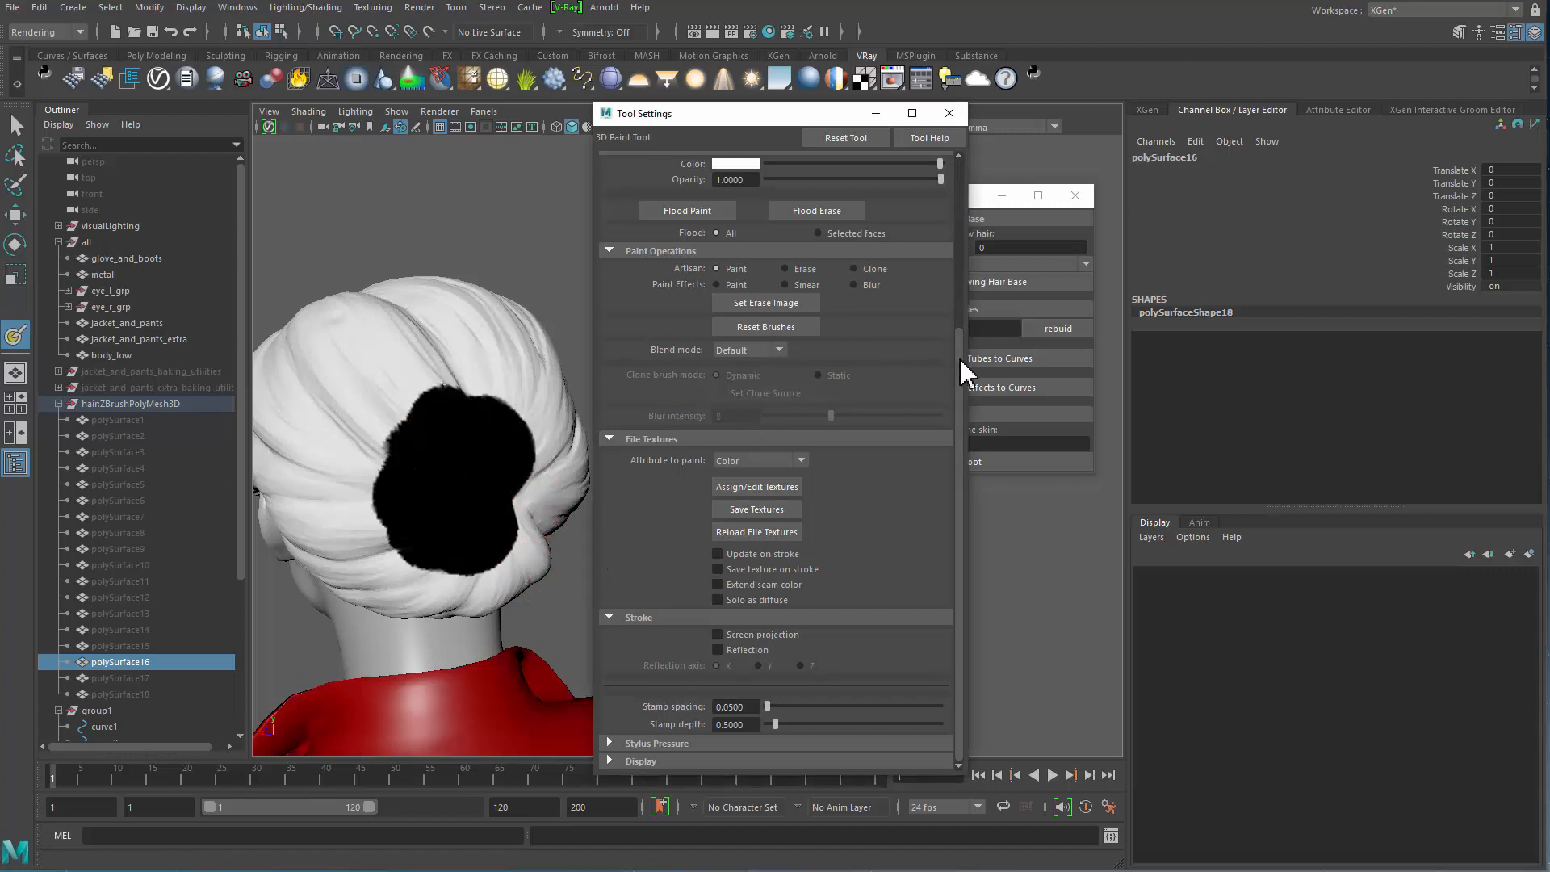
scroll(959, 357, "up", 3)
left_click(678, 312)
scroll(960, 274, "up", 3)
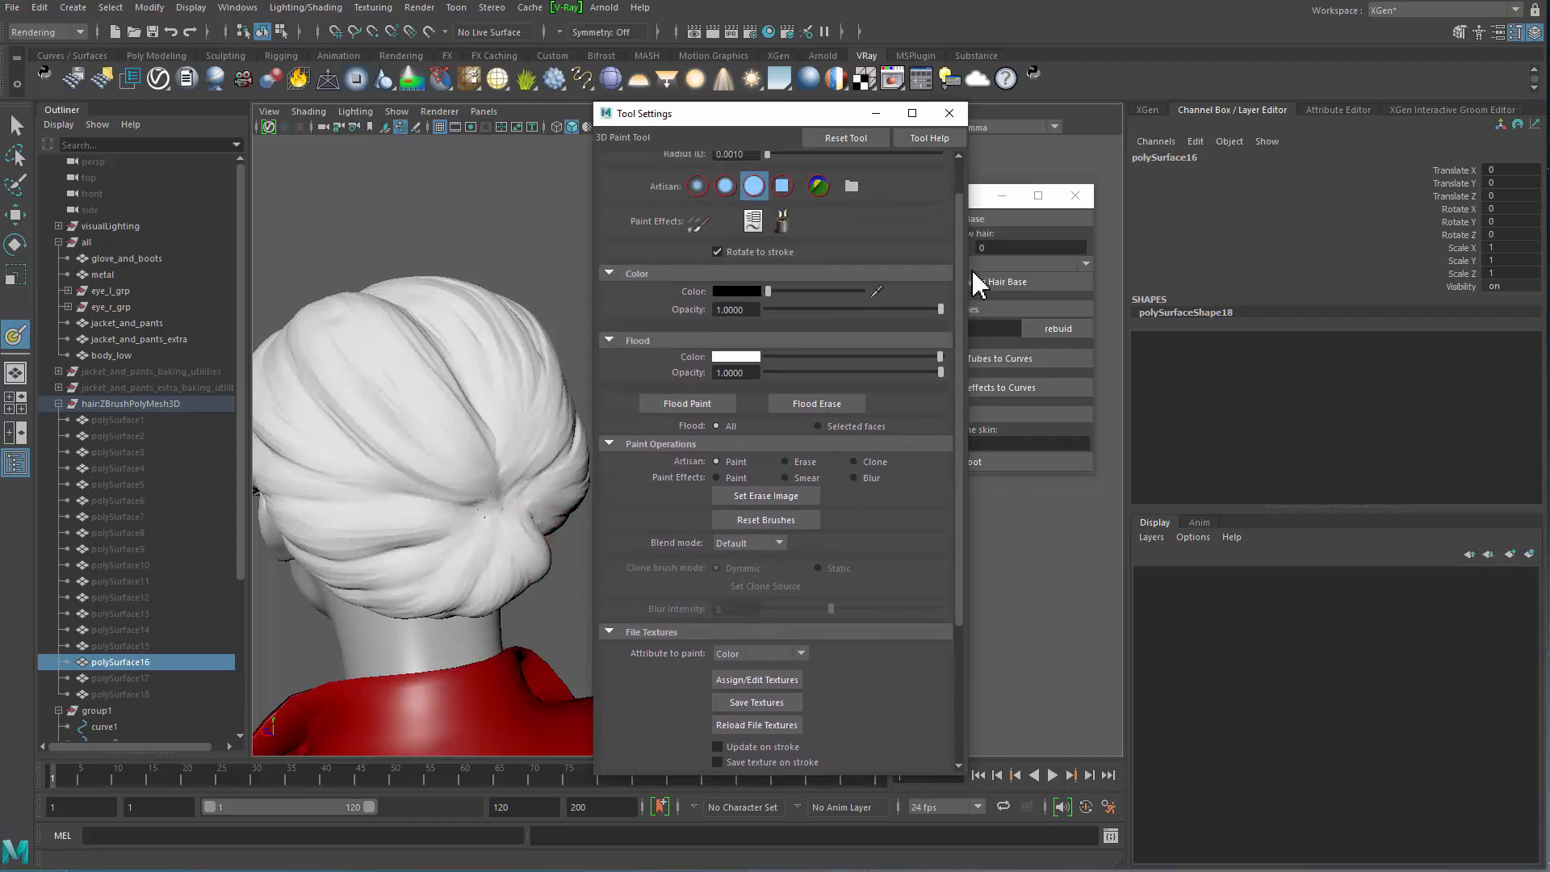
Step: Set the brush color to grey and paint the back of the hair around the bun, out to both sides
left_click_drag(794, 333, 811, 344)
mouse_move(460, 444)
left_mouse_down("alt")
mouse_move(616, 447)
mouse_move(446, 448)
left_mouse_up("alt")
middle_click_drag(443, 449, 466, 456, "alt")
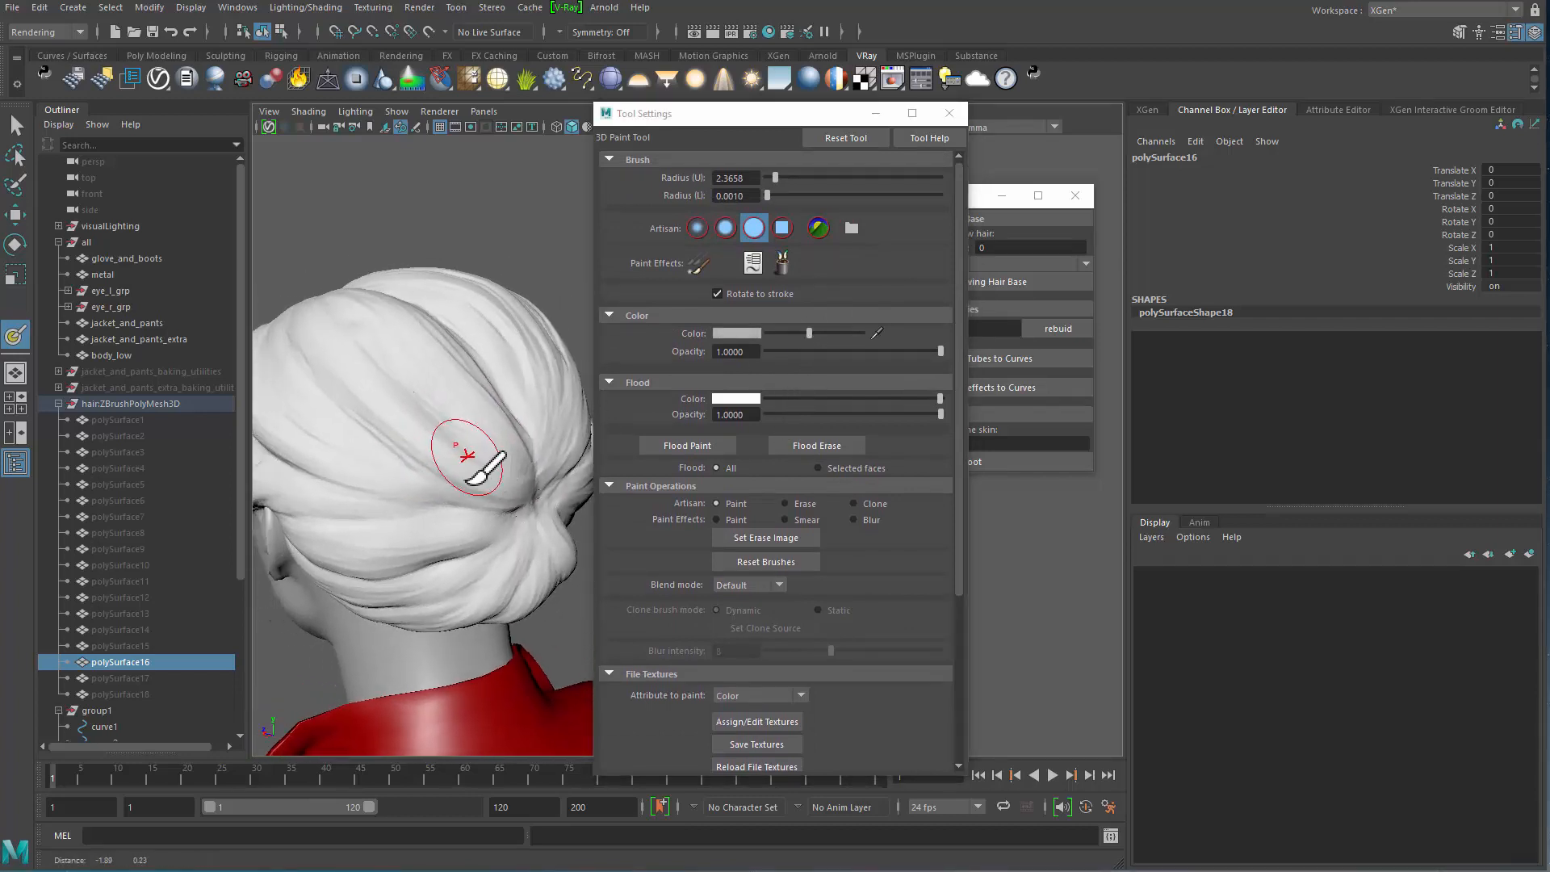
mouse_move(467, 456)
left_mouse_down()
mouse_move(419, 417)
mouse_move(484, 483)
mouse_move(449, 419)
mouse_move(412, 482)
mouse_move(440, 545)
mouse_move(504, 519)
mouse_move(492, 549)
left_mouse_up()
left_click_drag(493, 549, 350, 477, "alt")
mouse_move(565, 533)
middle_mouse_down("alt")
mouse_move(488, 461)
mouse_move(413, 430)
middle_mouse_up("alt")
mouse_move(461, 472)
left_mouse_down()
mouse_move(461, 519)
mouse_move(384, 564)
mouse_move(499, 544)
left_mouse_up()
left_click_drag(499, 544, 433, 474, "alt")
mouse_move(557, 565)
middle_mouse_down("alt")
mouse_move(453, 436)
mouse_move(415, 432)
middle_mouse_up("alt")
mouse_move(428, 452)
left_mouse_down()
mouse_move(442, 489)
mouse_move(460, 460)
mouse_move(449, 432)
mouse_move(519, 419)
mouse_move(439, 497)
mouse_move(443, 549)
left_mouse_up()
mouse_move(476, 412)
left_mouse_down()
mouse_move(409, 411)
mouse_move(406, 379)
mouse_move(346, 302)
mouse_move(422, 270)
left_mouse_up()
mouse_move(477, 355)
left_mouse_down("alt")
mouse_move(331, 376)
mouse_move(478, 346)
mouse_move(442, 395)
mouse_move(471, 431)
left_mouse_up("alt")
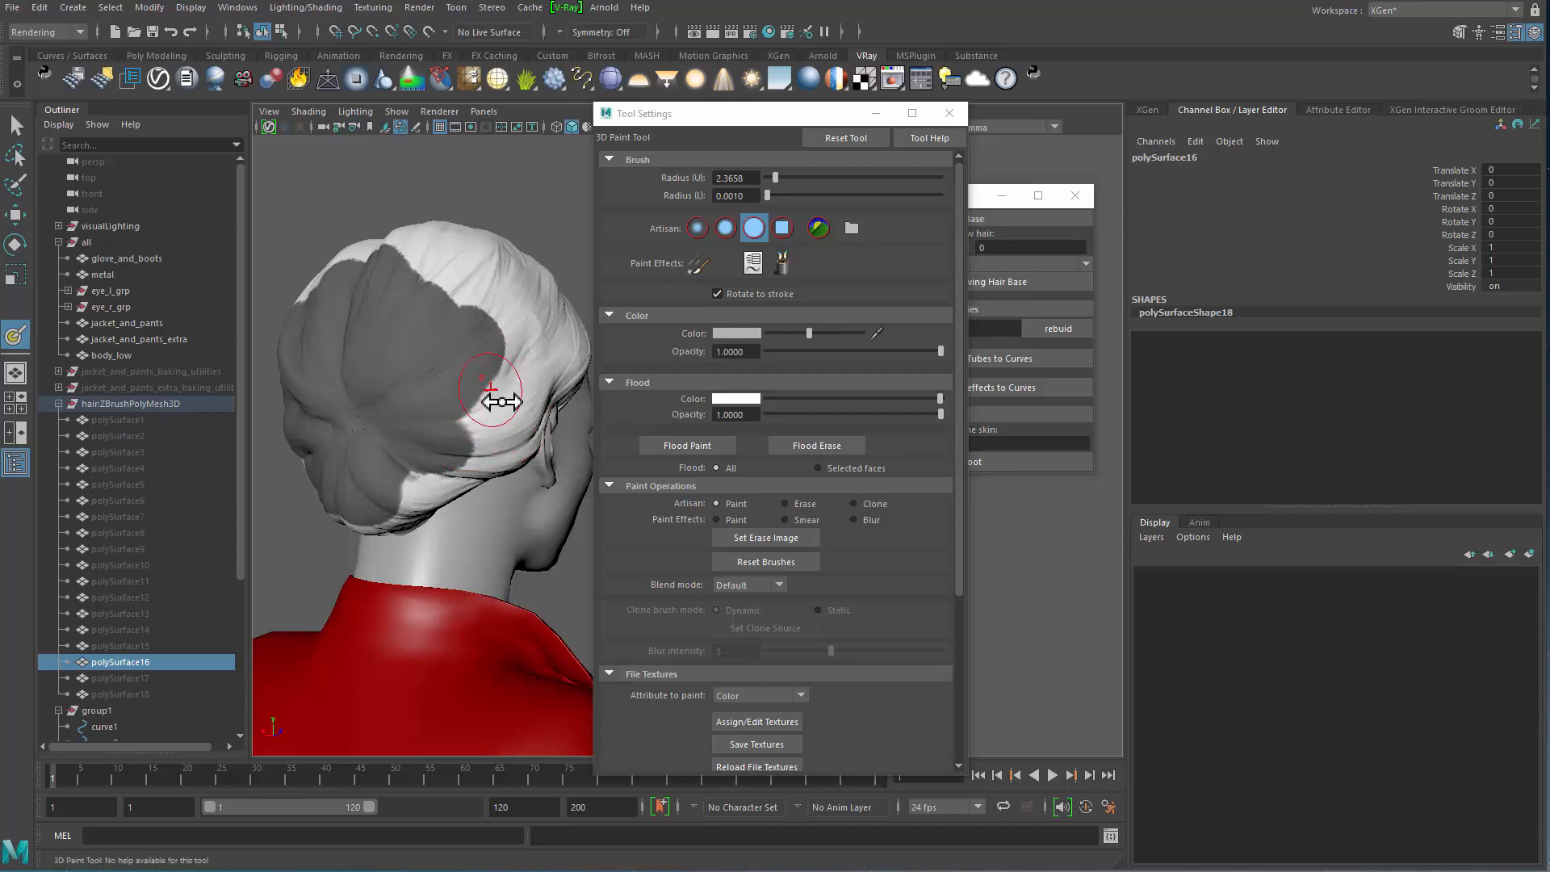
mouse_move(476, 442)
left_mouse_down("alt")
mouse_move(380, 374)
mouse_move(564, 453)
mouse_move(512, 494)
mouse_move(452, 494)
mouse_move(424, 472)
mouse_move(491, 463)
left_mouse_up("alt")
Step: Leave the 3D Paint Tool, close its settings, and make the selected hair mesh paintable for Paint Effects
key("q")
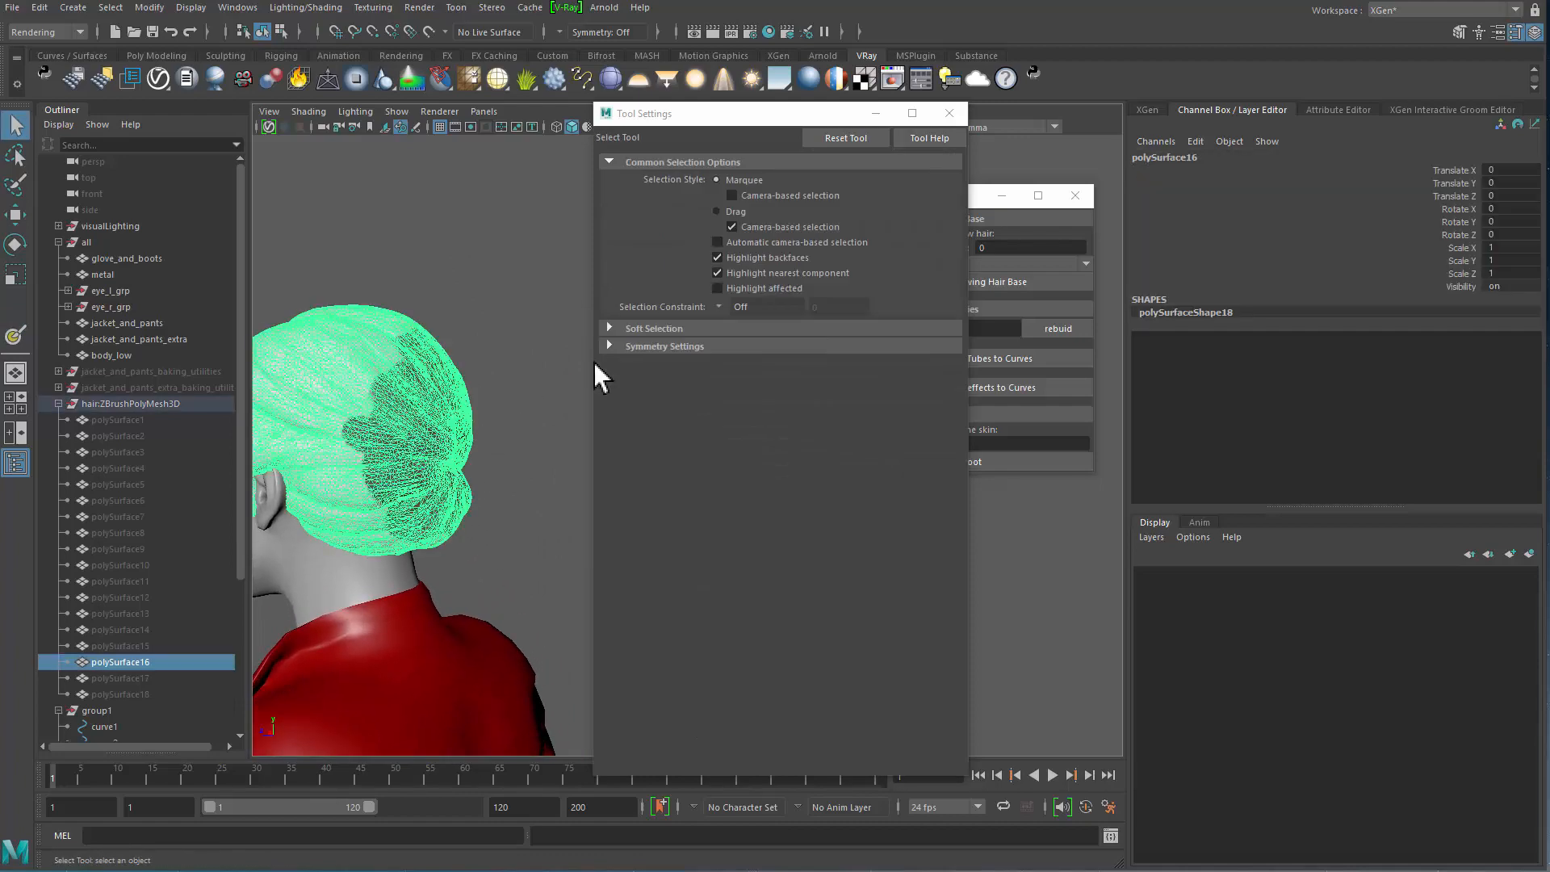
left_click(949, 113)
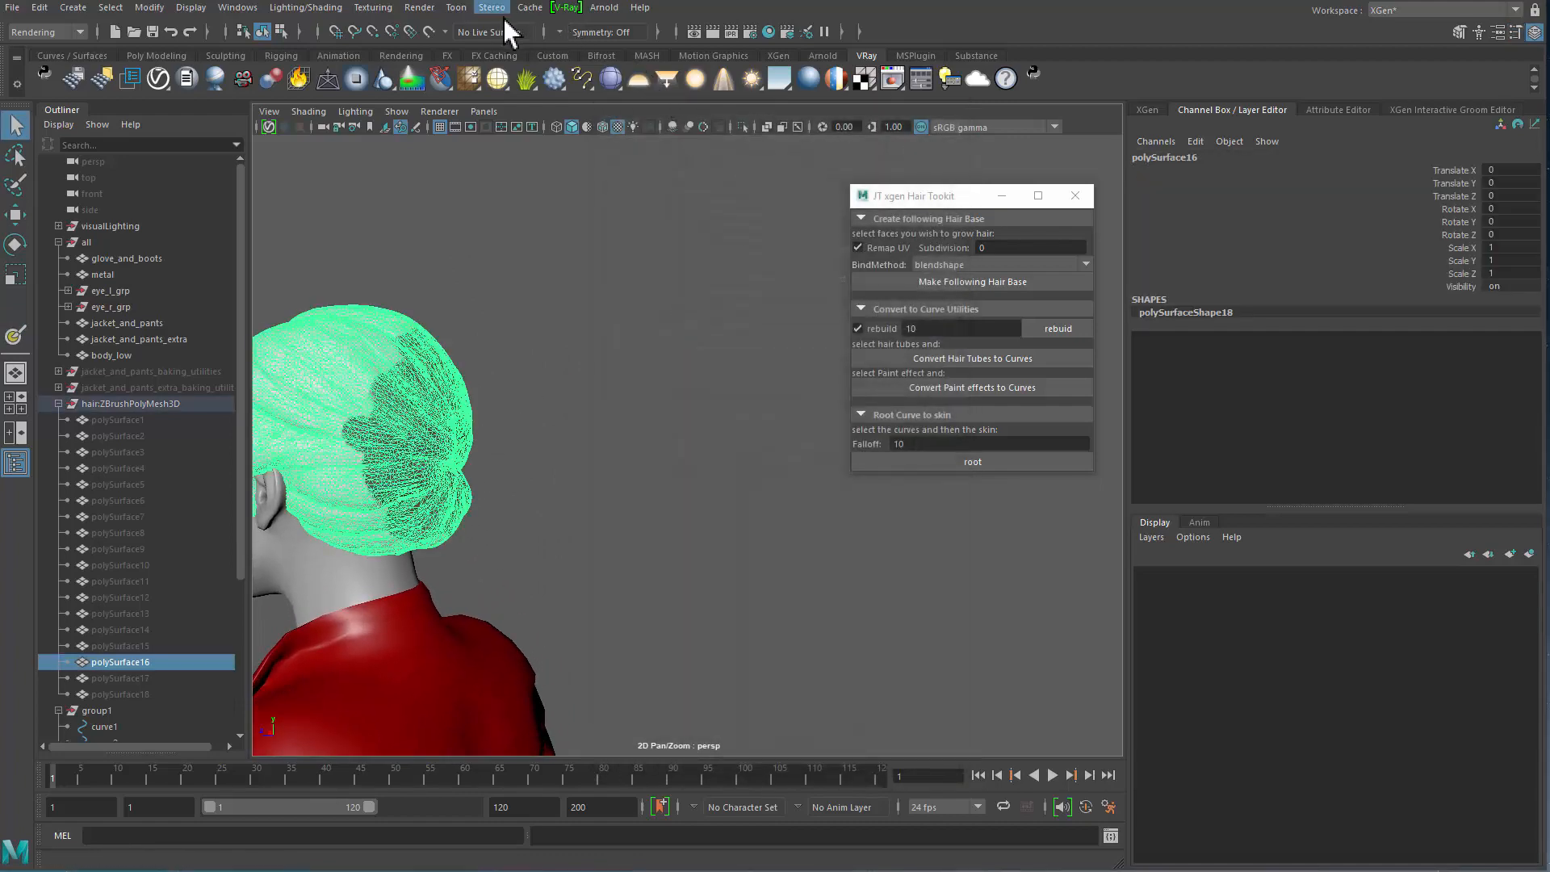
left_click(45, 32)
left_click(32, 50)
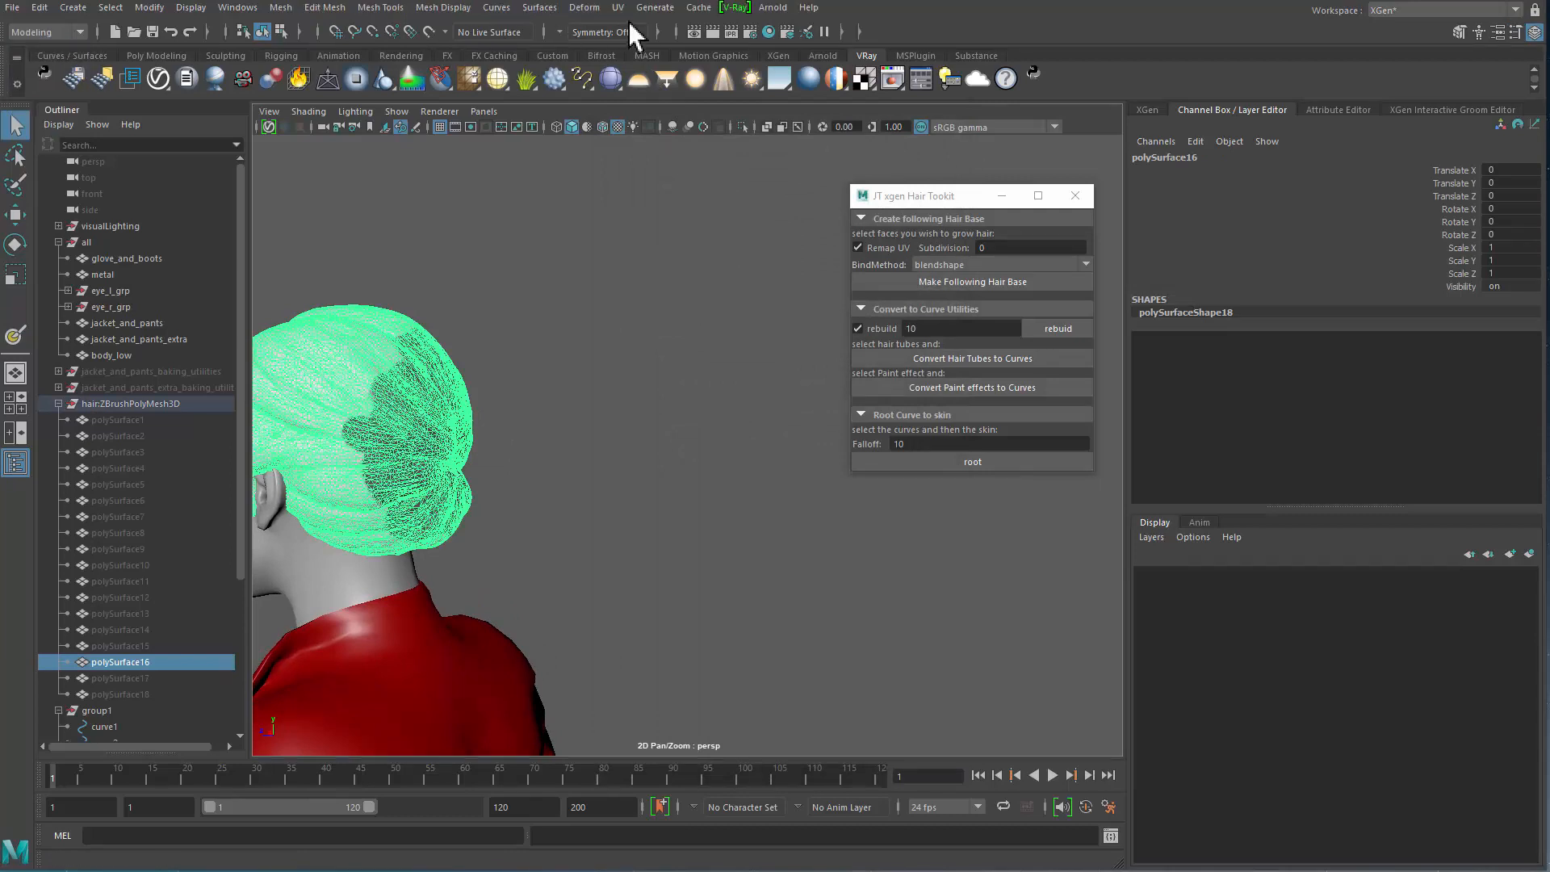
left_click(654, 8)
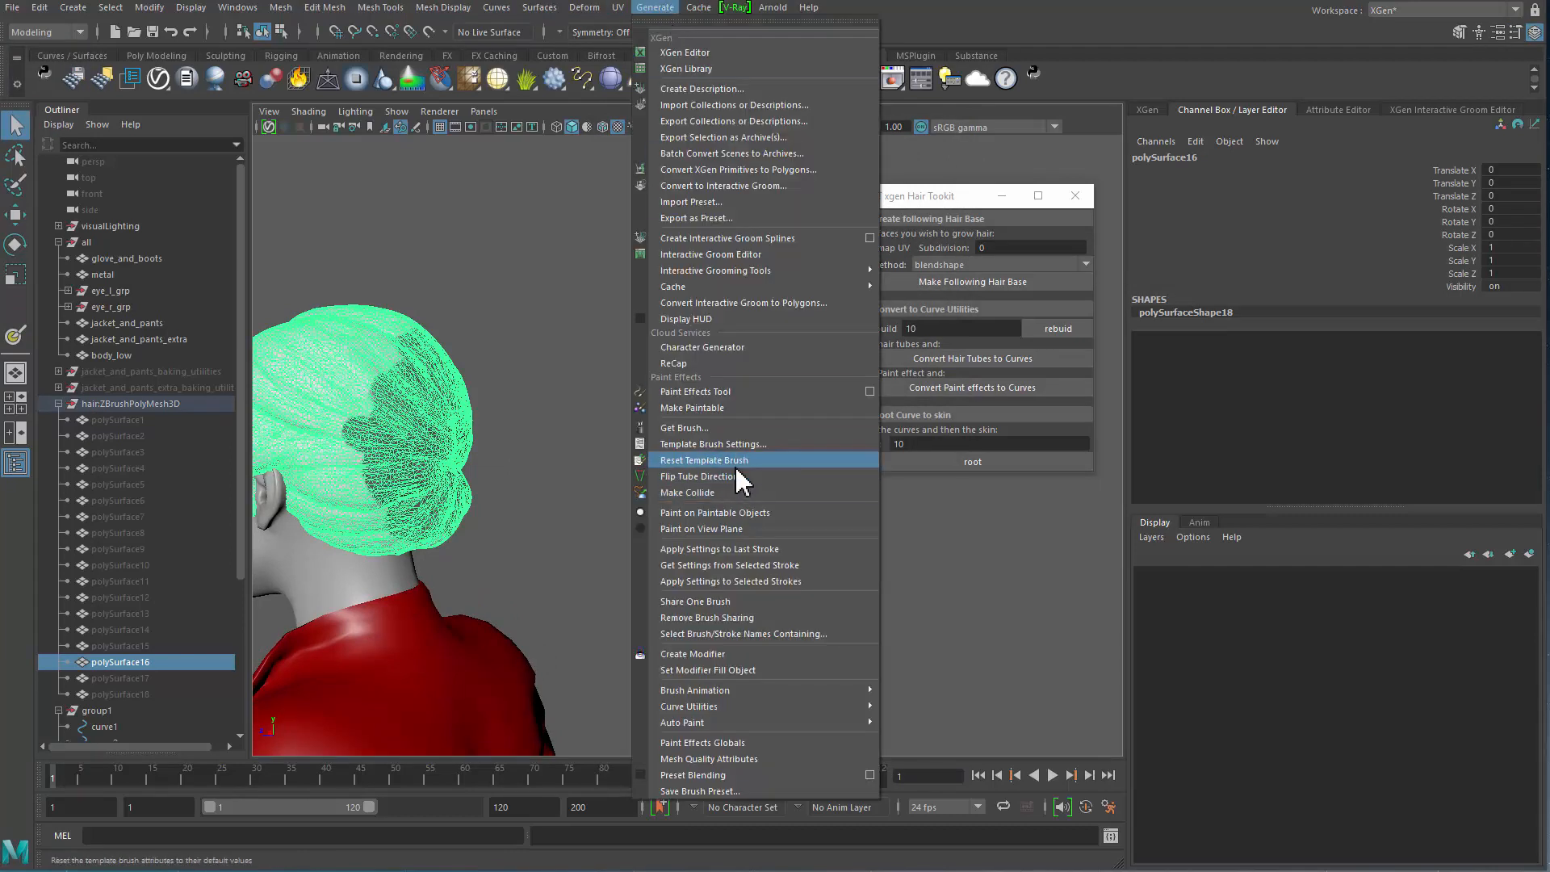
left_click(724, 410)
Step: With the Paint Effects Tool, draw a first stroke following the hair from the grey area's left edge to the gathering point
left_click(651, 8)
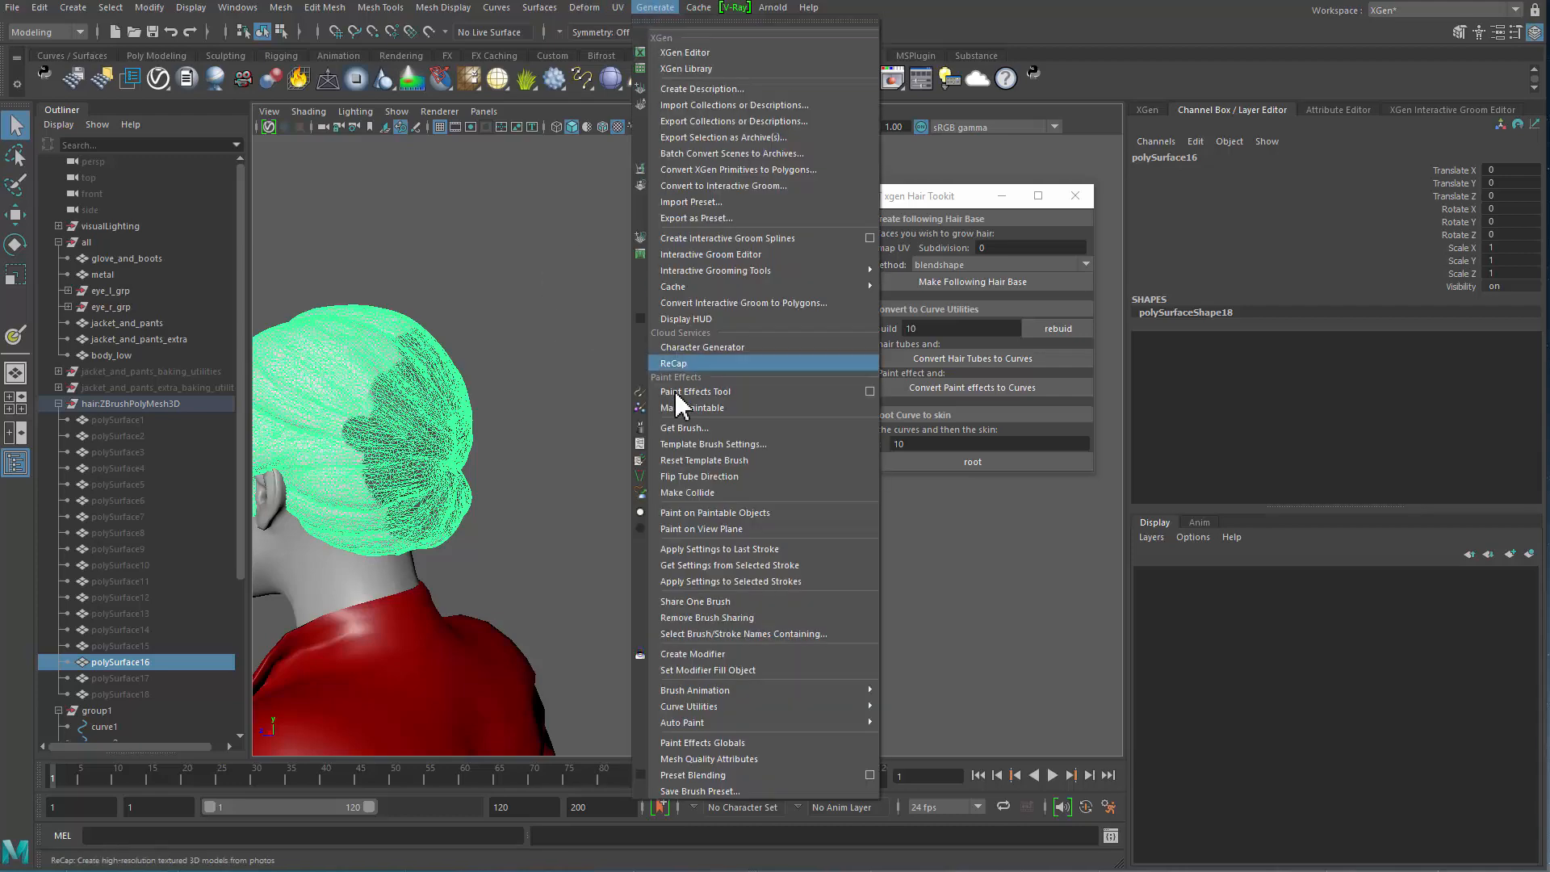
left_click(693, 393)
middle_click_drag(463, 460, 555, 424, "alt")
scroll(595, 460, "up", 5)
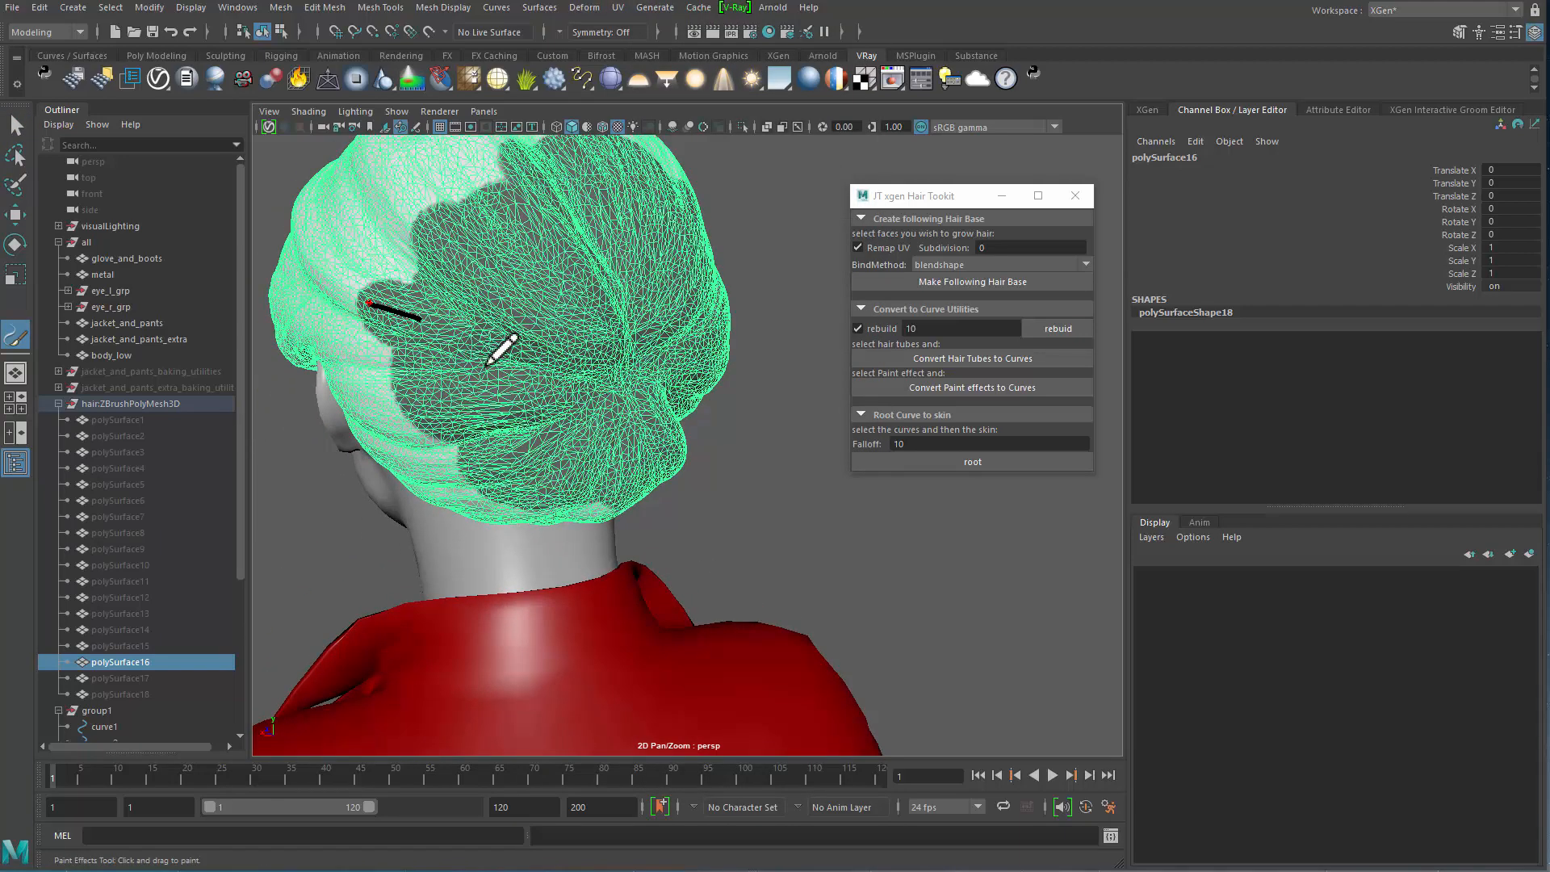
left_click_drag(478, 360, 479, 362)
key("ctrl+z")
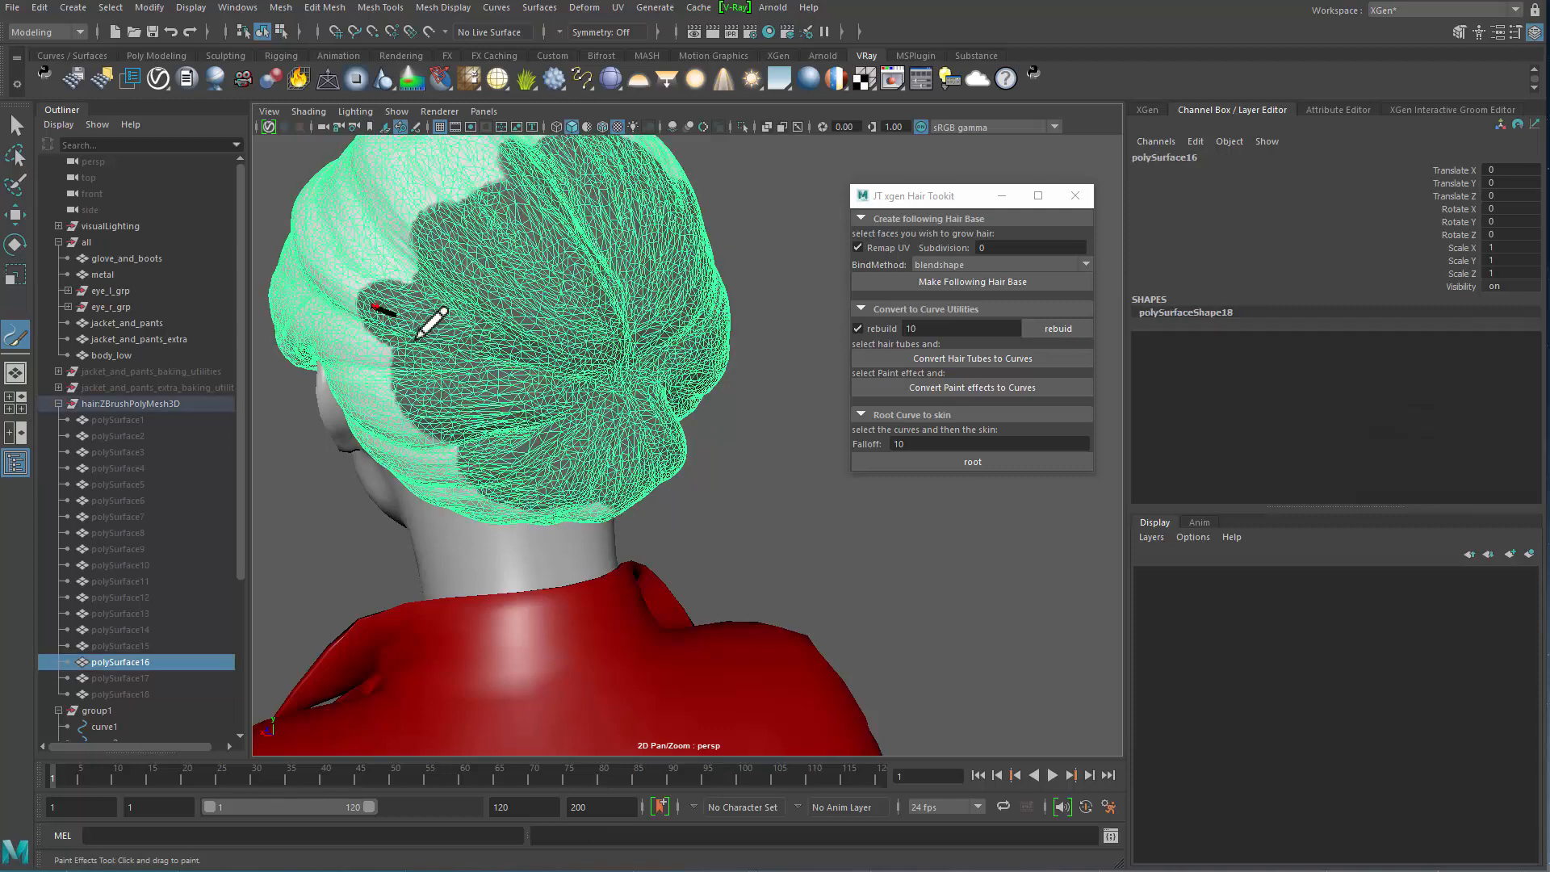
left_click_drag(624, 378, 622, 376)
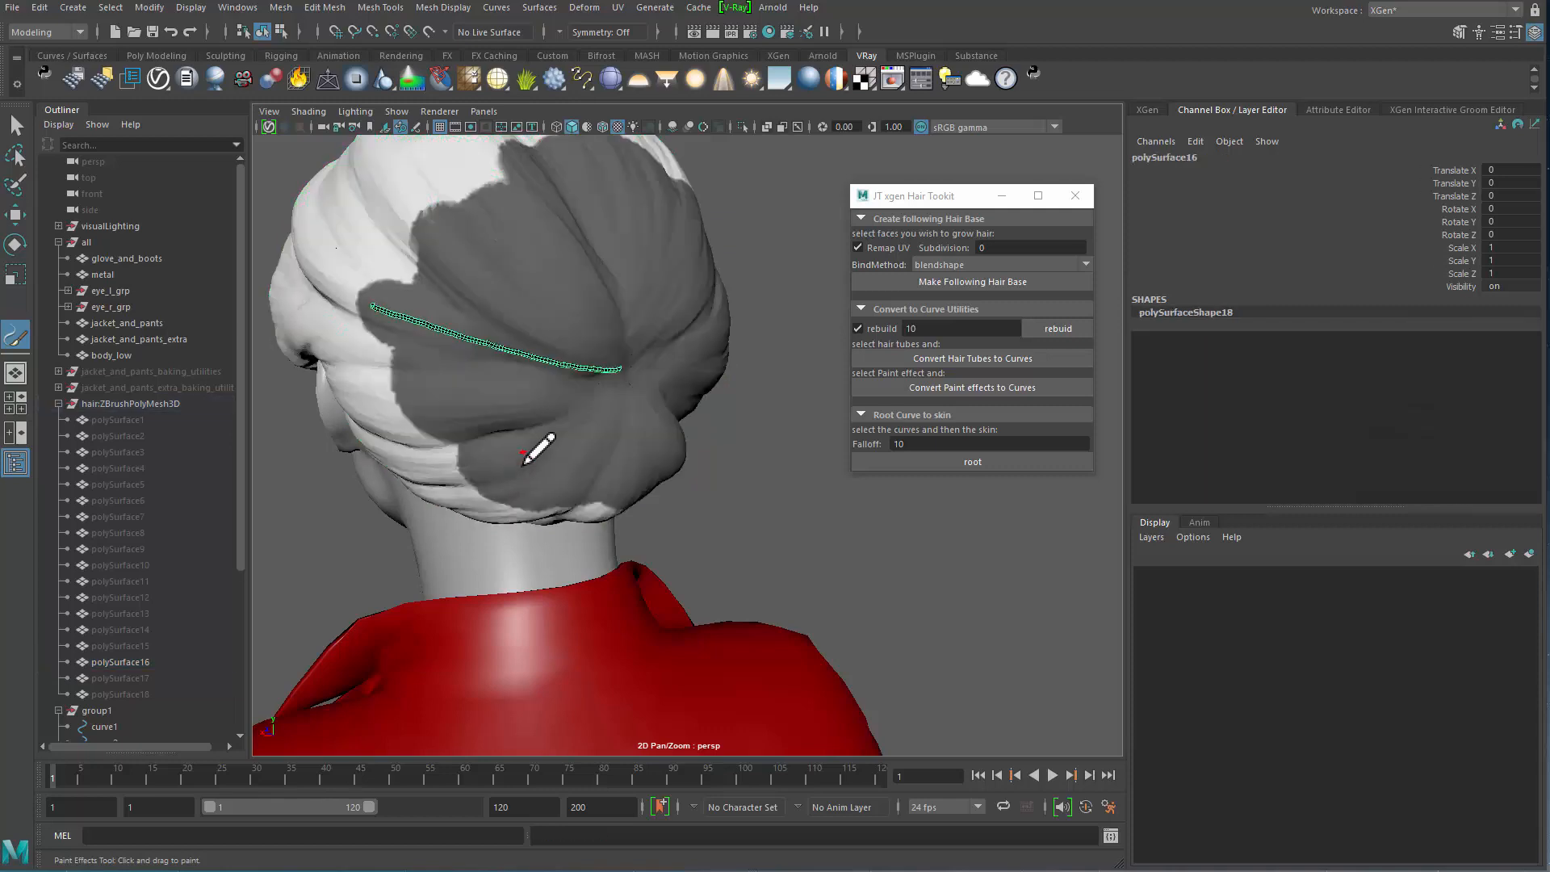
Step: Draw further Paint Effects strokes over the left and upper parts of the grey area, converging at the gathering point
left_click_drag(536, 450, 398, 431, "alt")
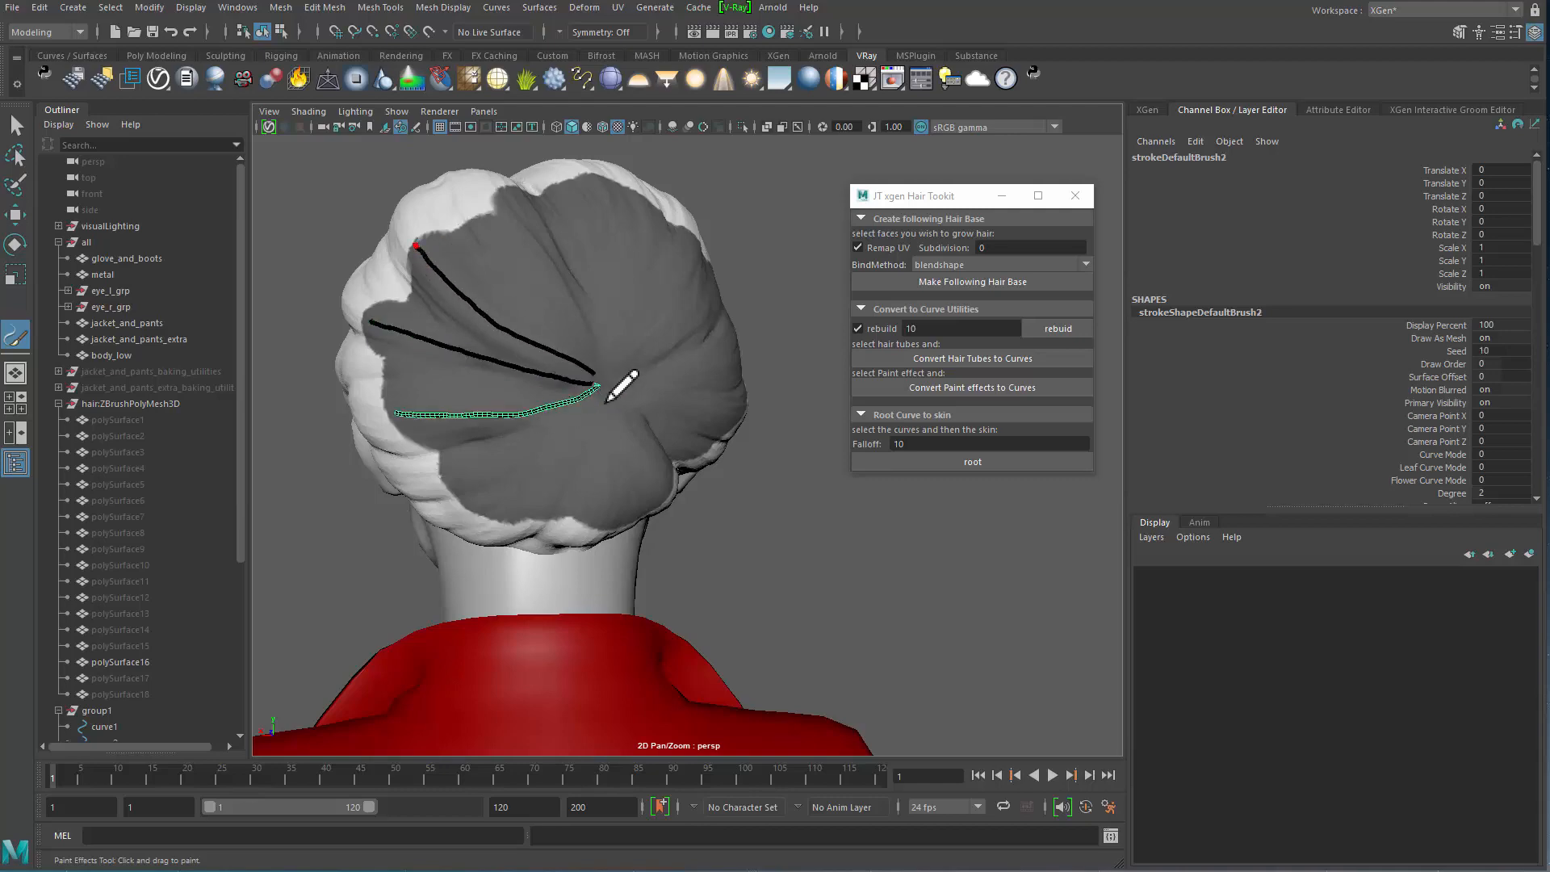
left_click_drag(415, 299, 492, 363, "alt")
middle_click_drag(493, 363, 608, 485, "alt")
mouse_move(536, 395)
left_mouse_down("alt")
mouse_move(813, 422)
mouse_move(603, 402)
left_mouse_up("alt")
mouse_move(602, 401)
middle_mouse_down("alt")
mouse_move(546, 370)
mouse_move(519, 325)
middle_mouse_up("alt")
right_click_drag(518, 325, 536, 326, "alt")
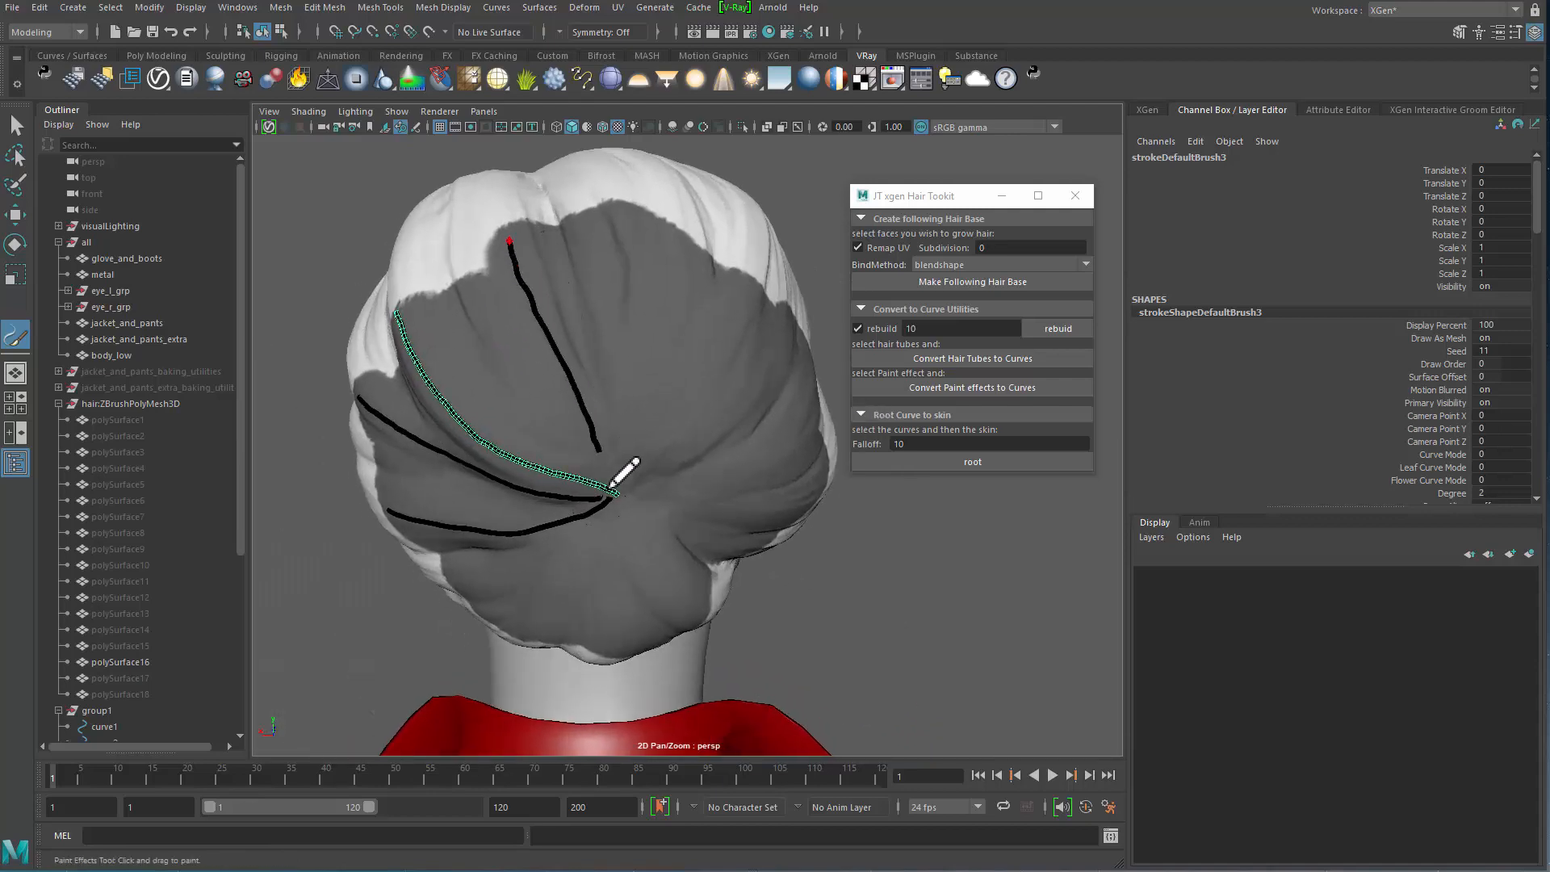
left_click_drag(701, 389, 595, 318, "alt")
left_click_drag(584, 254, 553, 440)
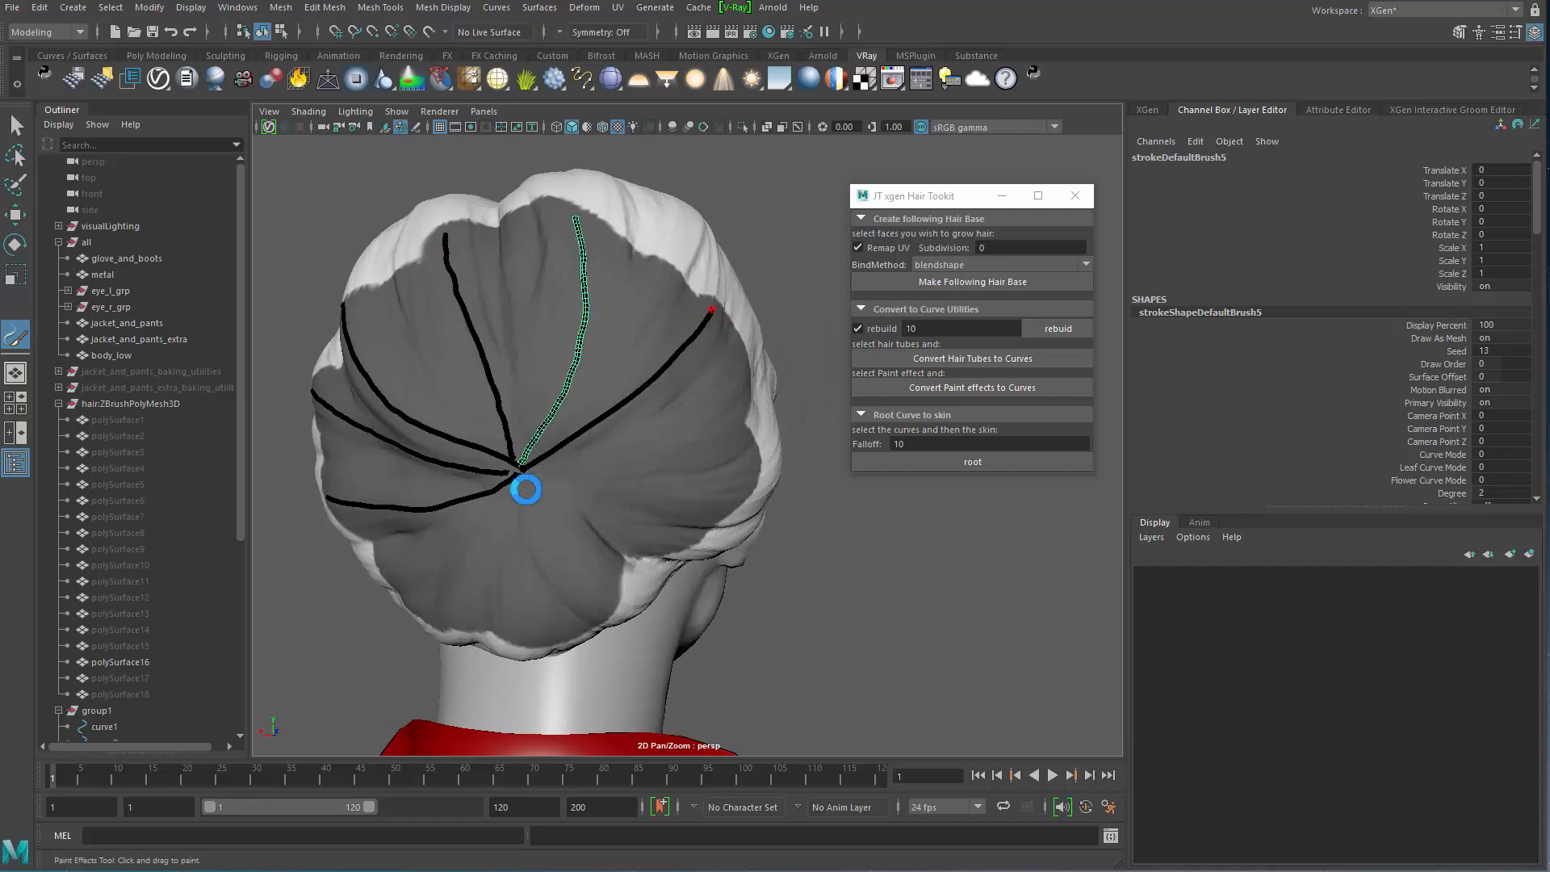
Step: Draw the remaining Paint Effects strokes over the right and lower parts of the grey area, radiating from the gathering point
left_click_drag(627, 473, 582, 448, "alt")
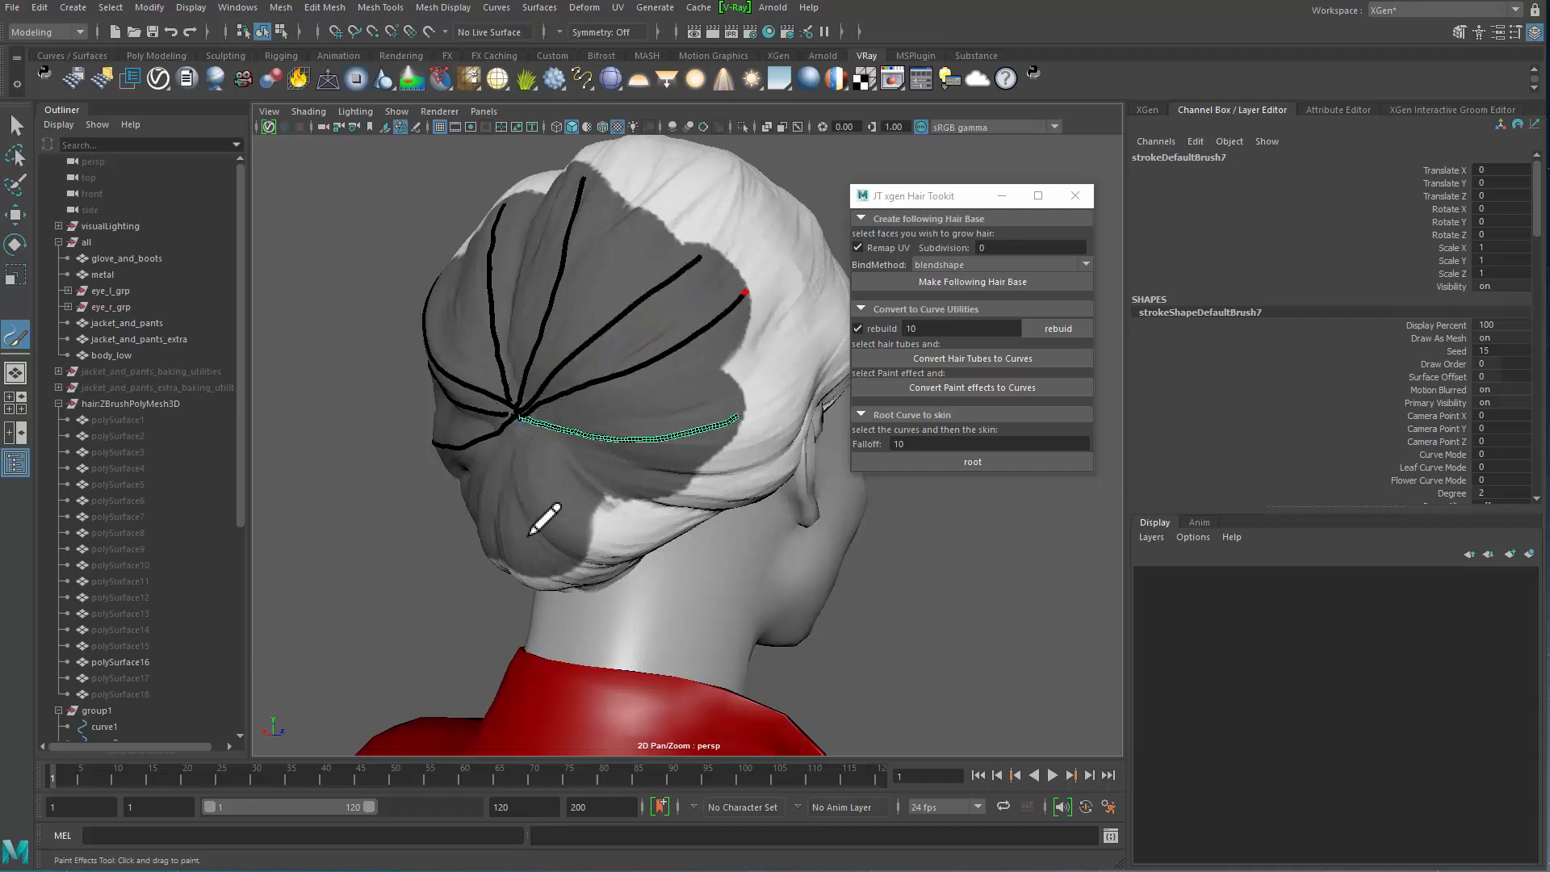
left_click_drag(534, 545, 542, 563, "alt")
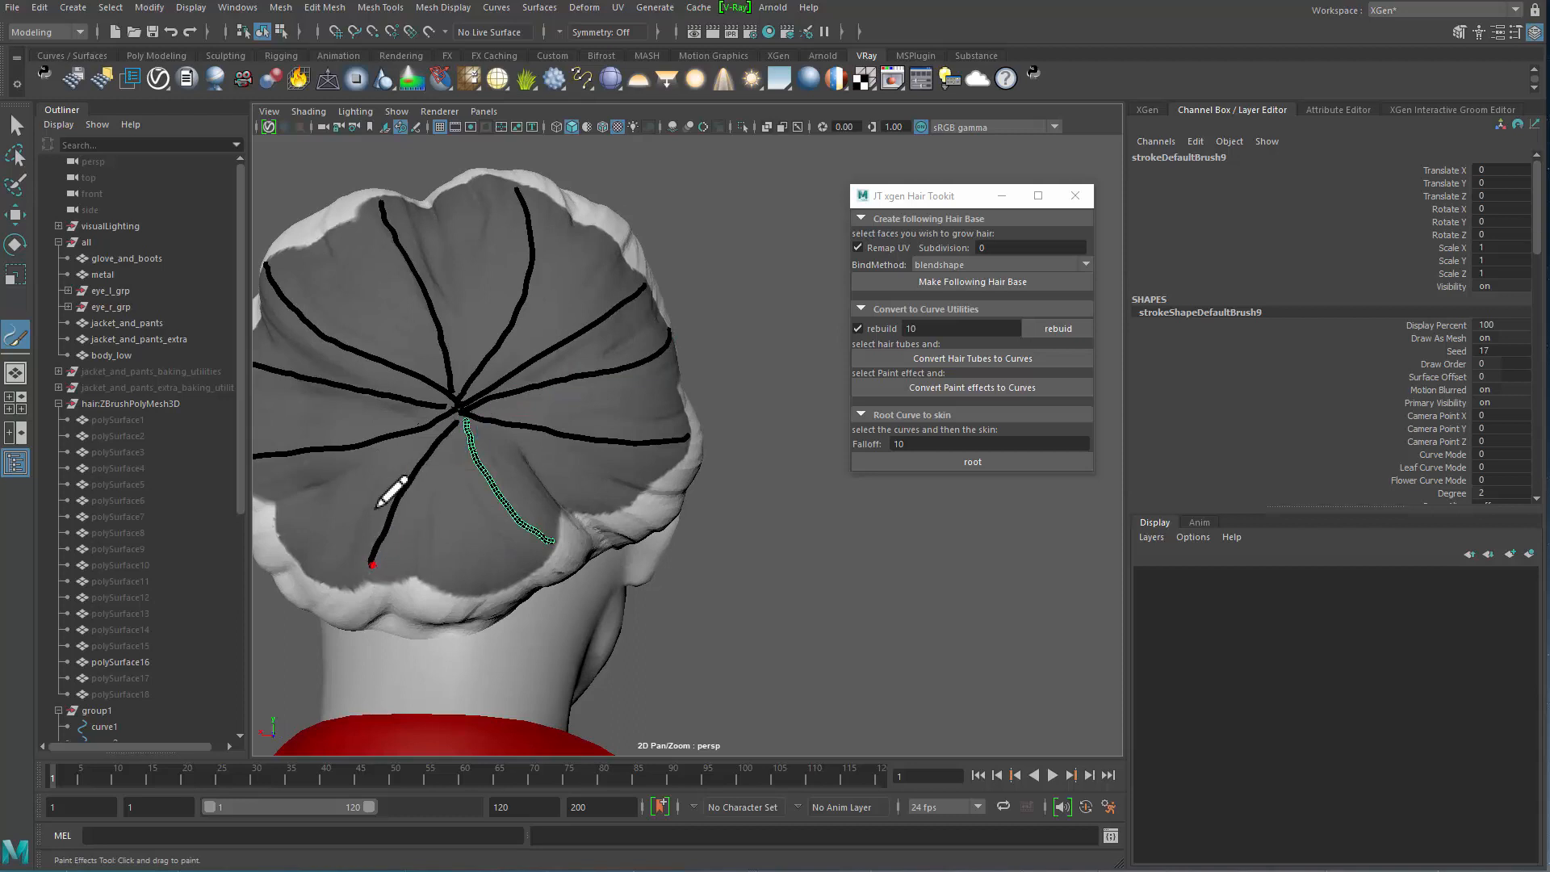
mouse_move(542, 577)
right_mouse_down("alt")
mouse_move(457, 467)
mouse_move(416, 444)
right_mouse_up("alt")
left_click_drag(416, 444, 501, 564, "alt")
middle_click_drag(501, 565, 512, 557, "alt")
Step: Select strokeDefaultBrush1 through strokeDefaultBrush11 and convert the Paint Effects strokes to curves with a rebuild value of 10
key("q")
middle_click_drag(160, 553, 161, 521, "alt")
scroll(154, 549, "down", 6)
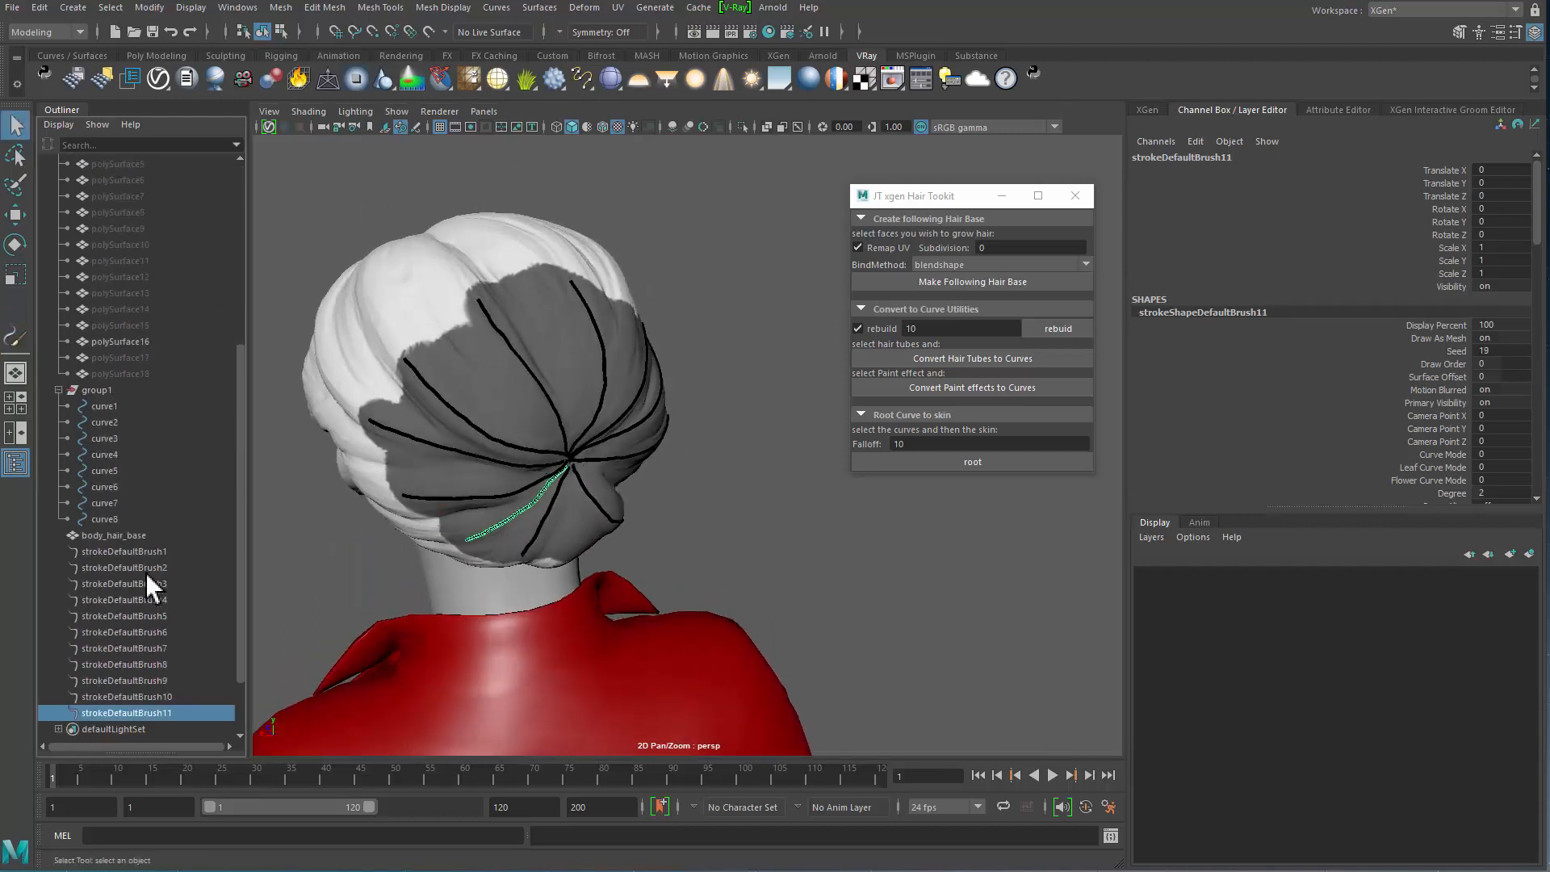
left_click(129, 551)
left_click(163, 714, "shift")
left_click_drag(602, 517, 711, 485, "alt")
left_click(993, 394)
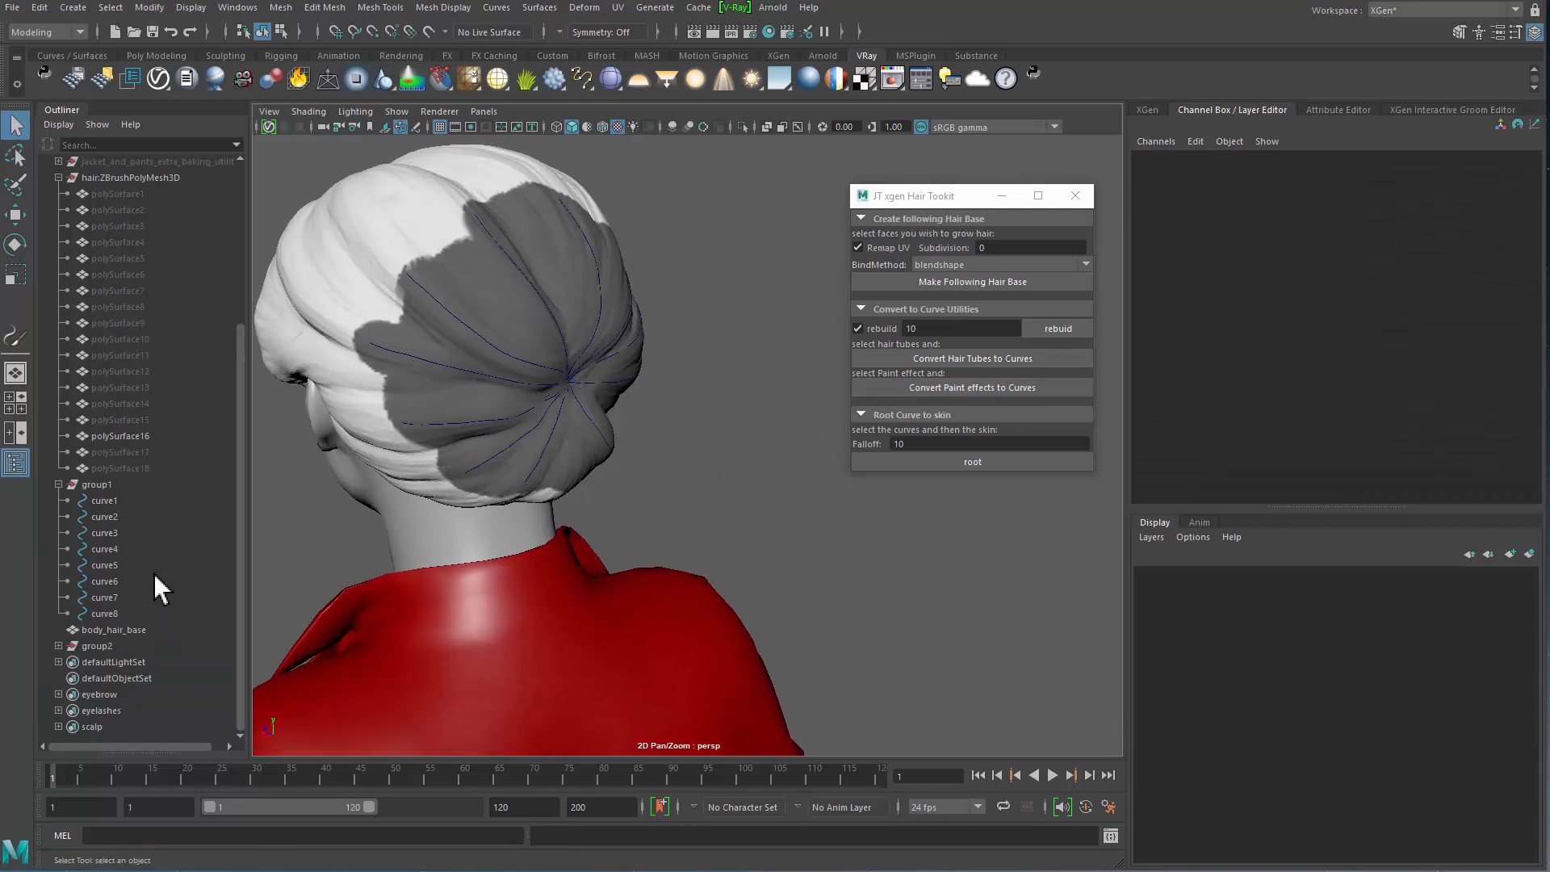
Step: Select curve9 through curve19 in group2 and smooth them
left_click(84, 638)
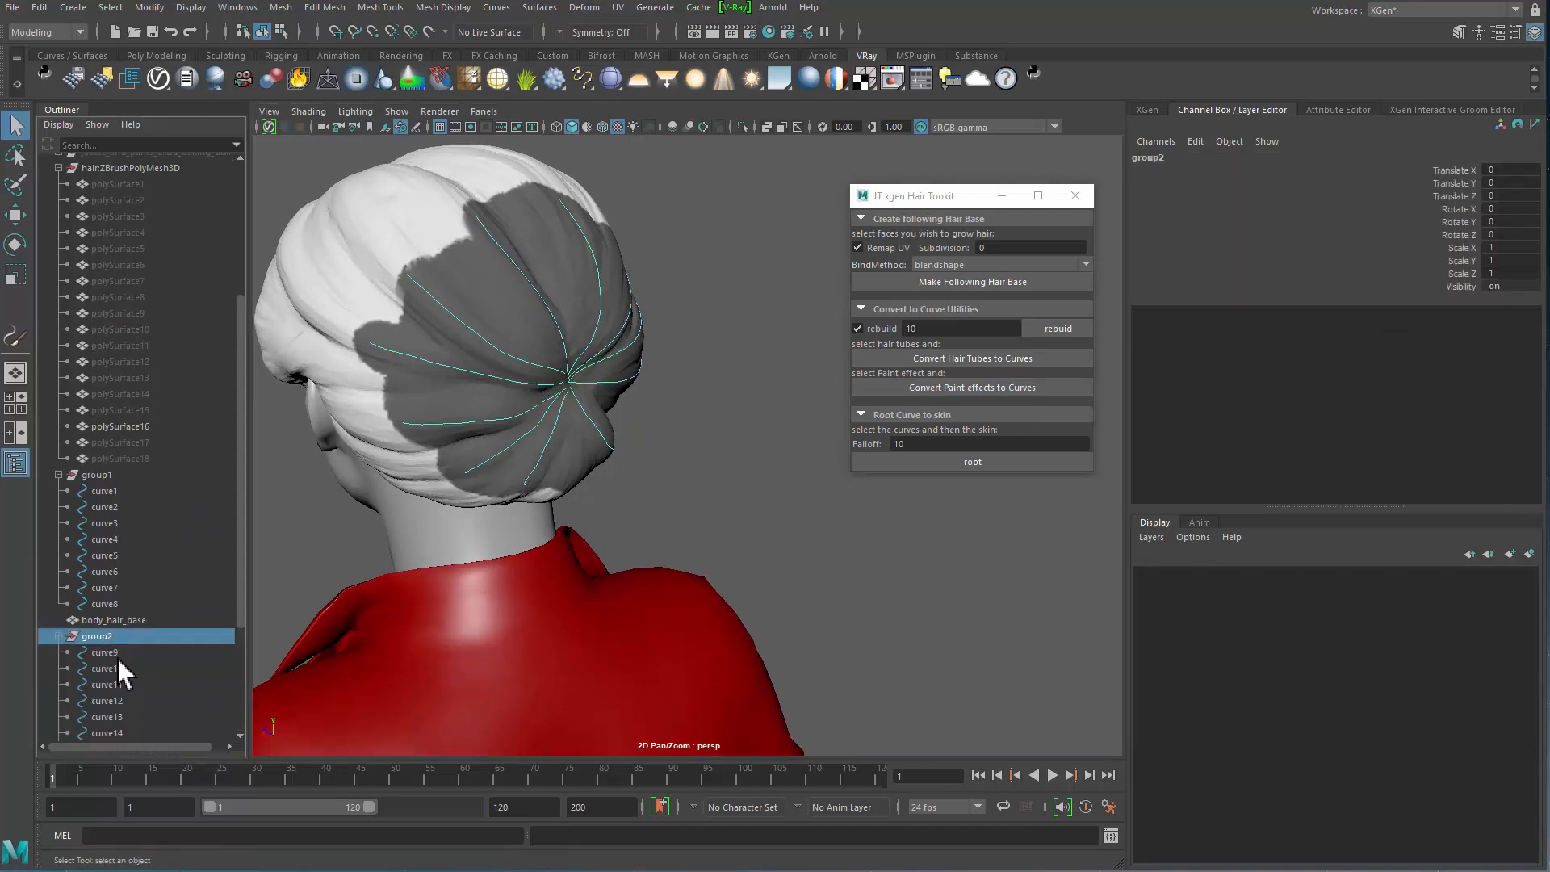
left_click(118, 654)
scroll(155, 491, "down", 4)
left_click(136, 641, "shift")
middle_click_drag(465, 492, 421, 536, "alt")
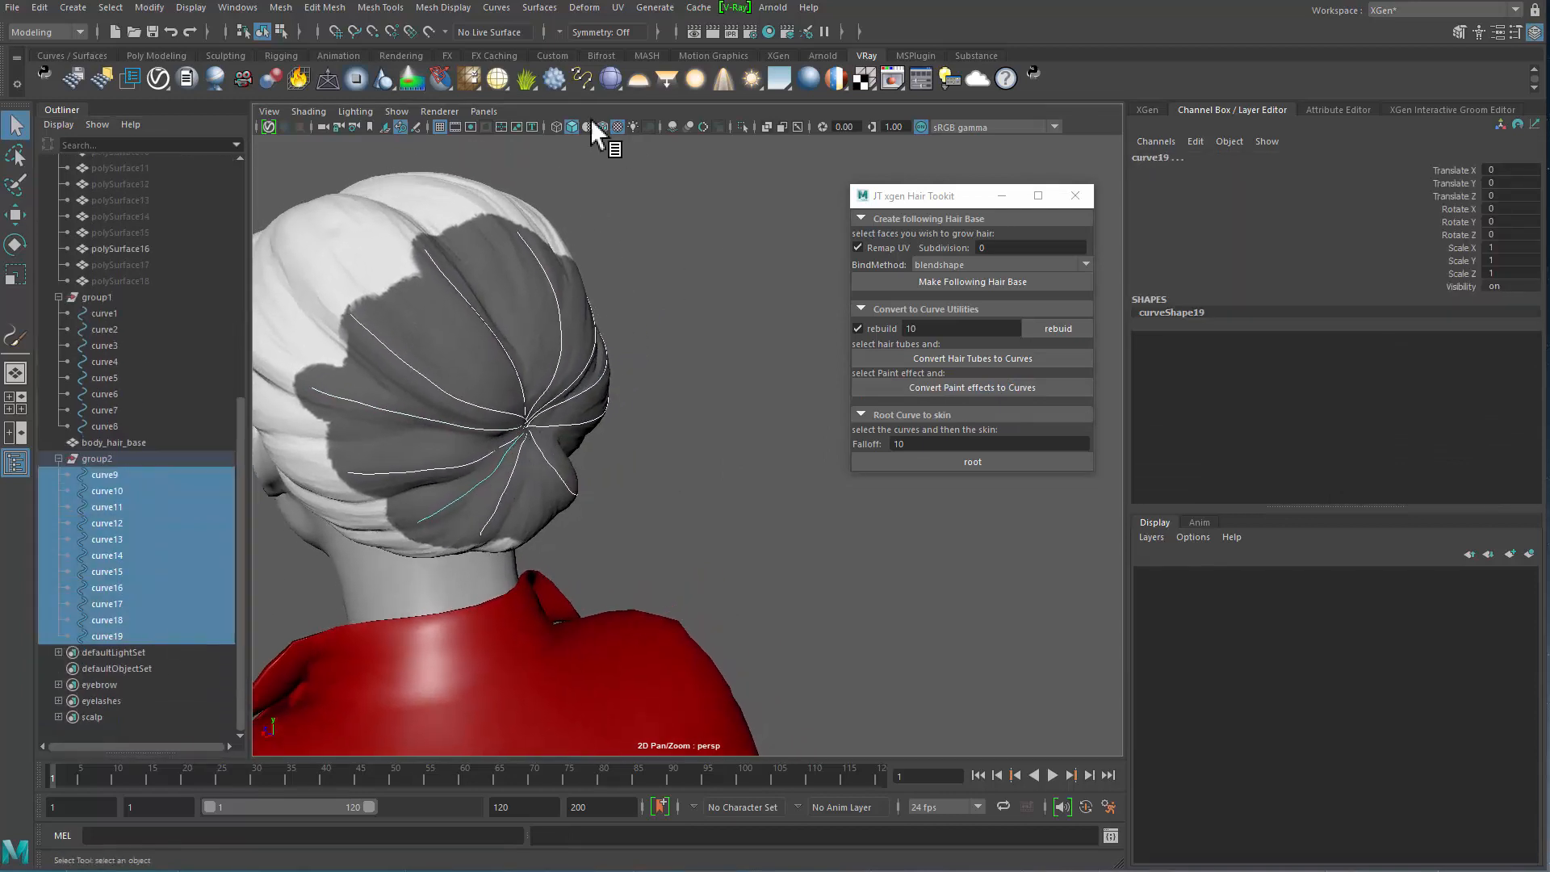
left_click(498, 8)
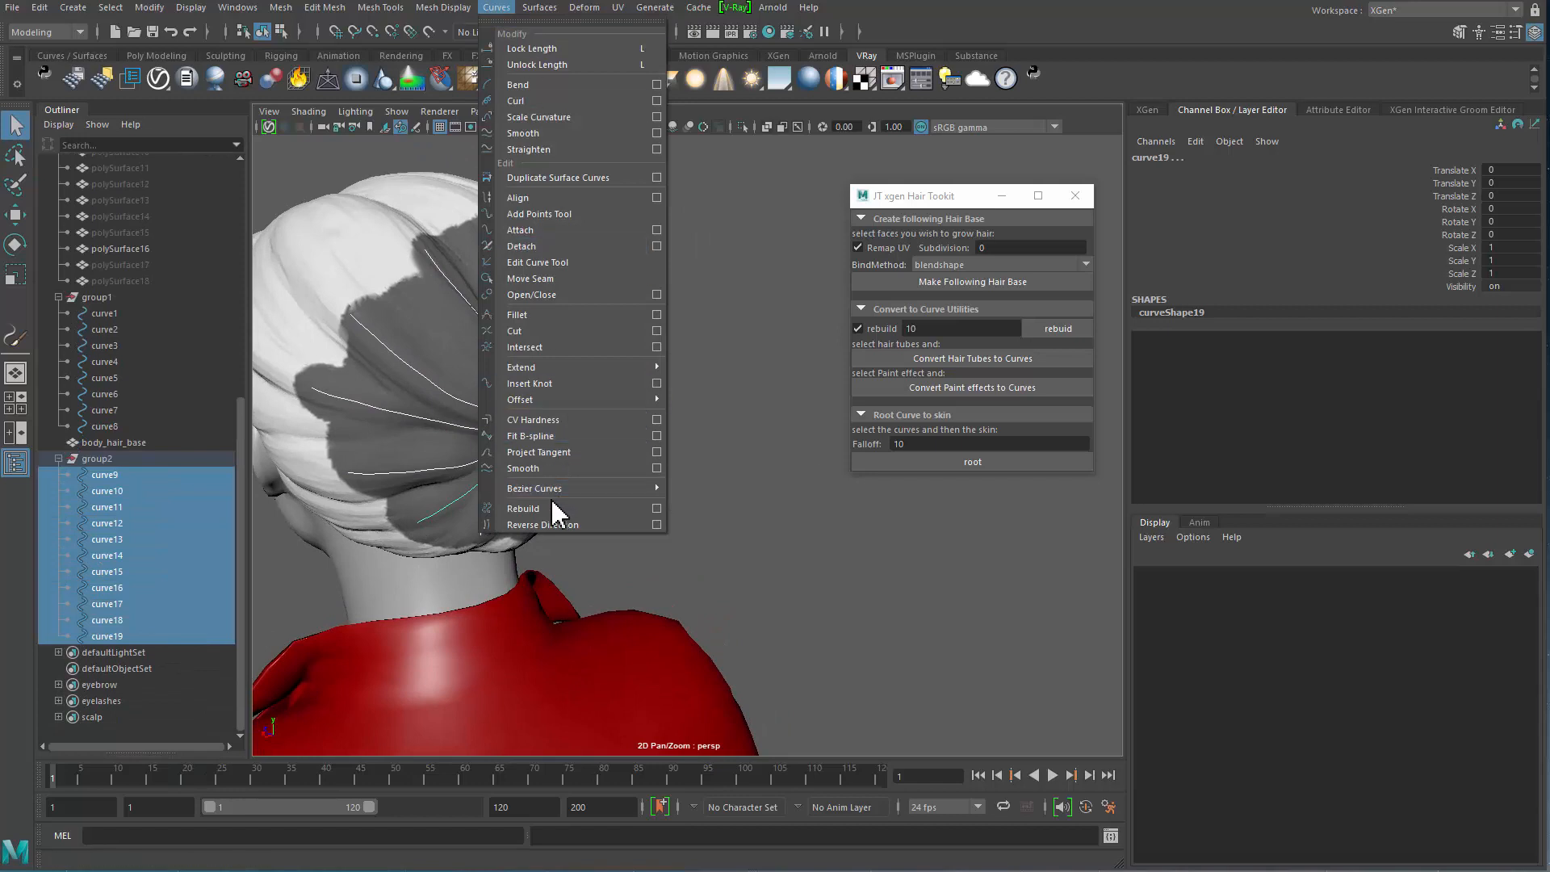
mouse_move(558, 494)
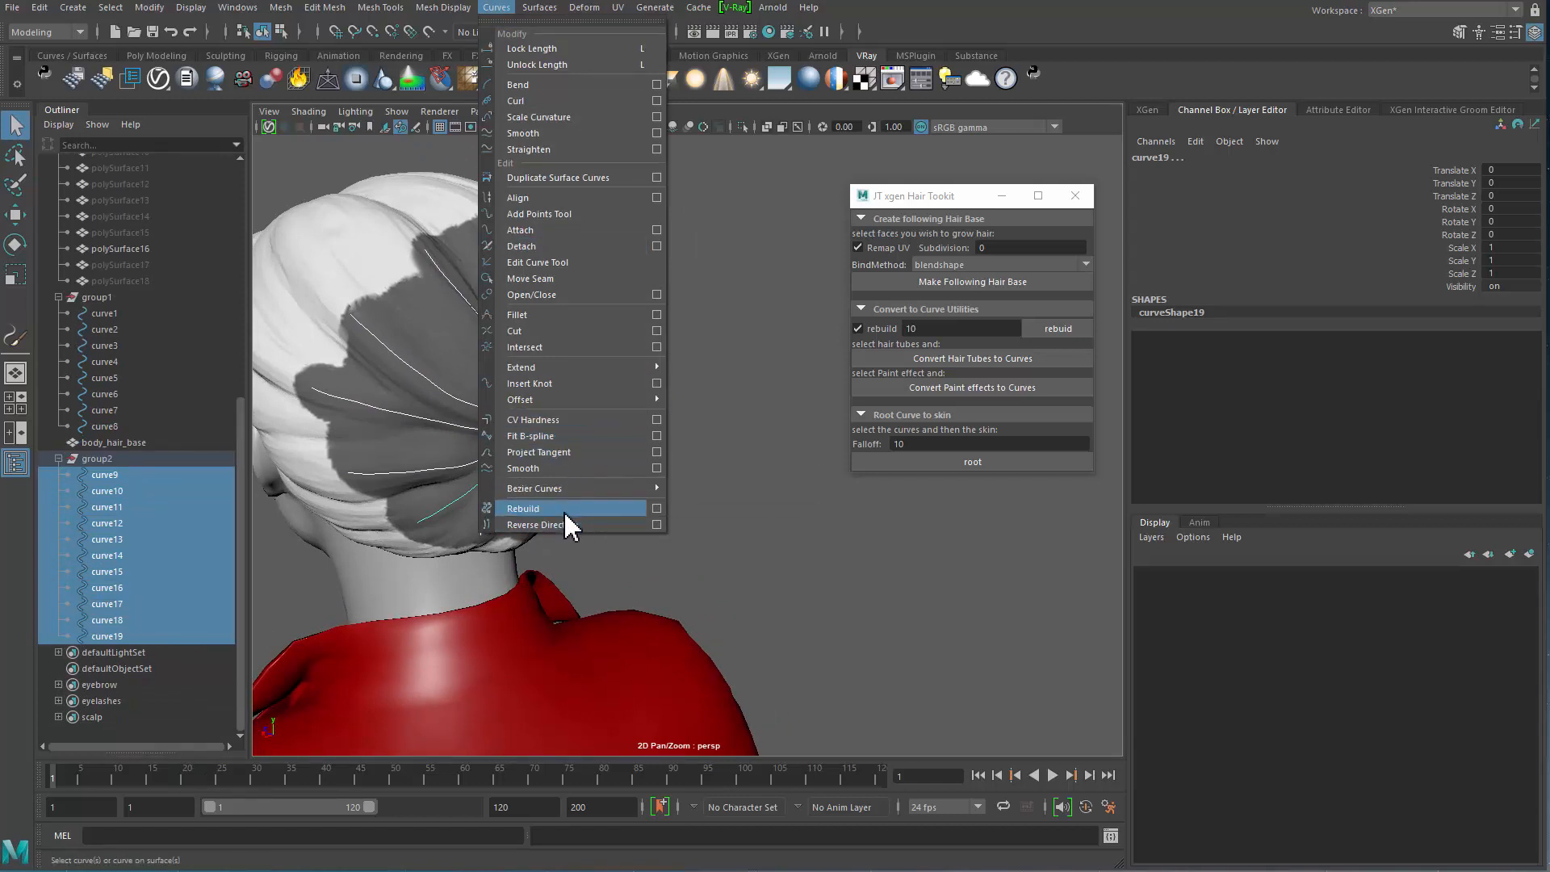
left_click(566, 470)
Step: Add body_hair_base to the selected curves, isolate them, and root the curves to the skin with a falloff of 10
left_click_drag(559, 499, 534, 457, "alt")
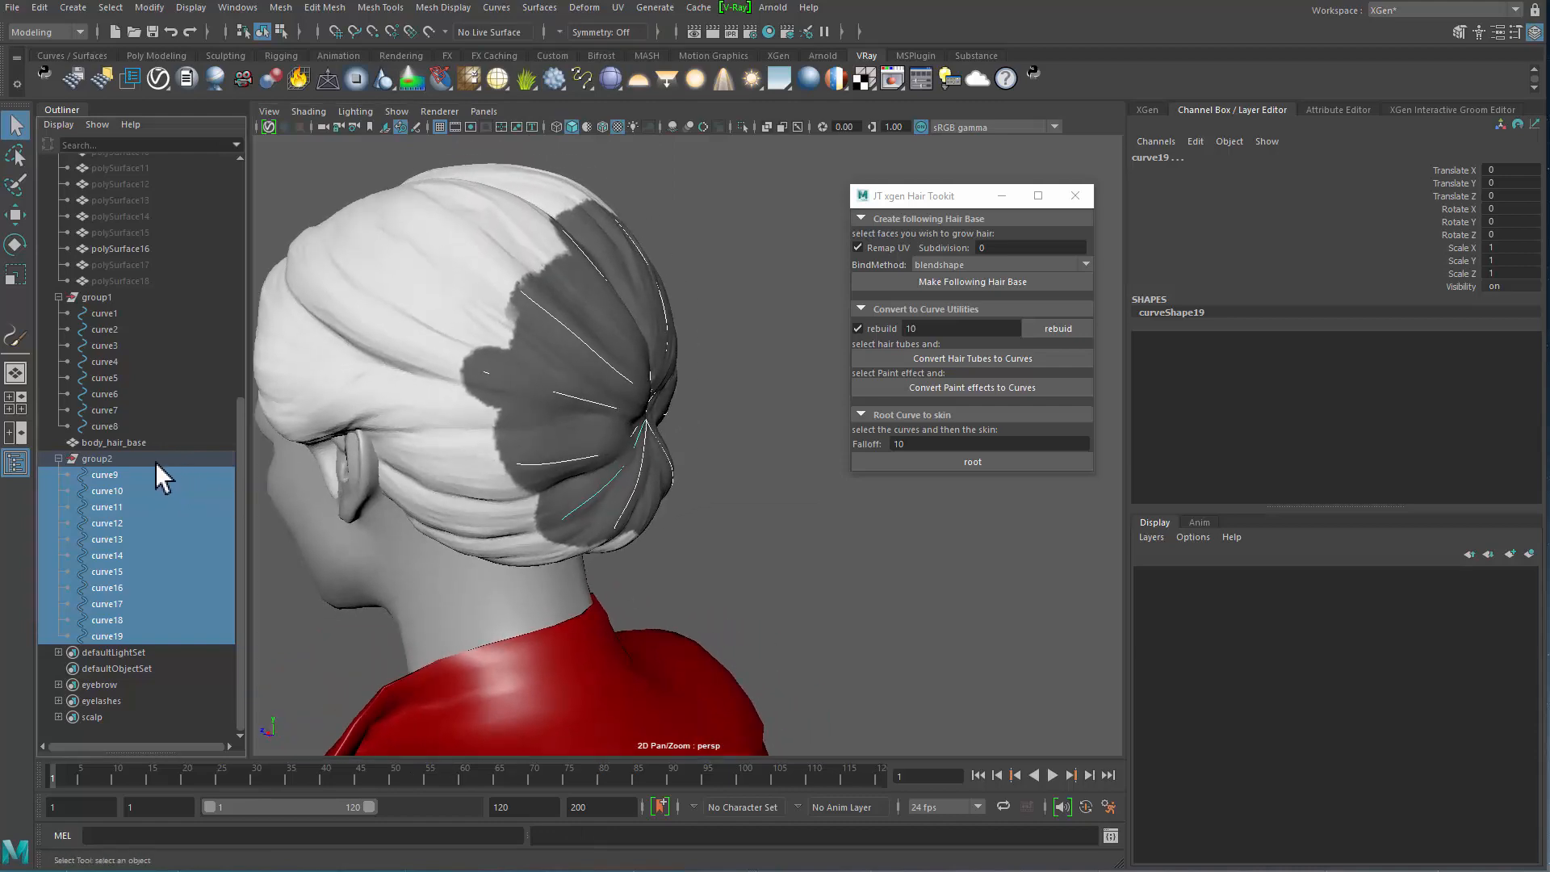
left_click(121, 442, "ctrl")
key("ctrl+1")
left_click_drag(649, 482, 678, 353, "alt")
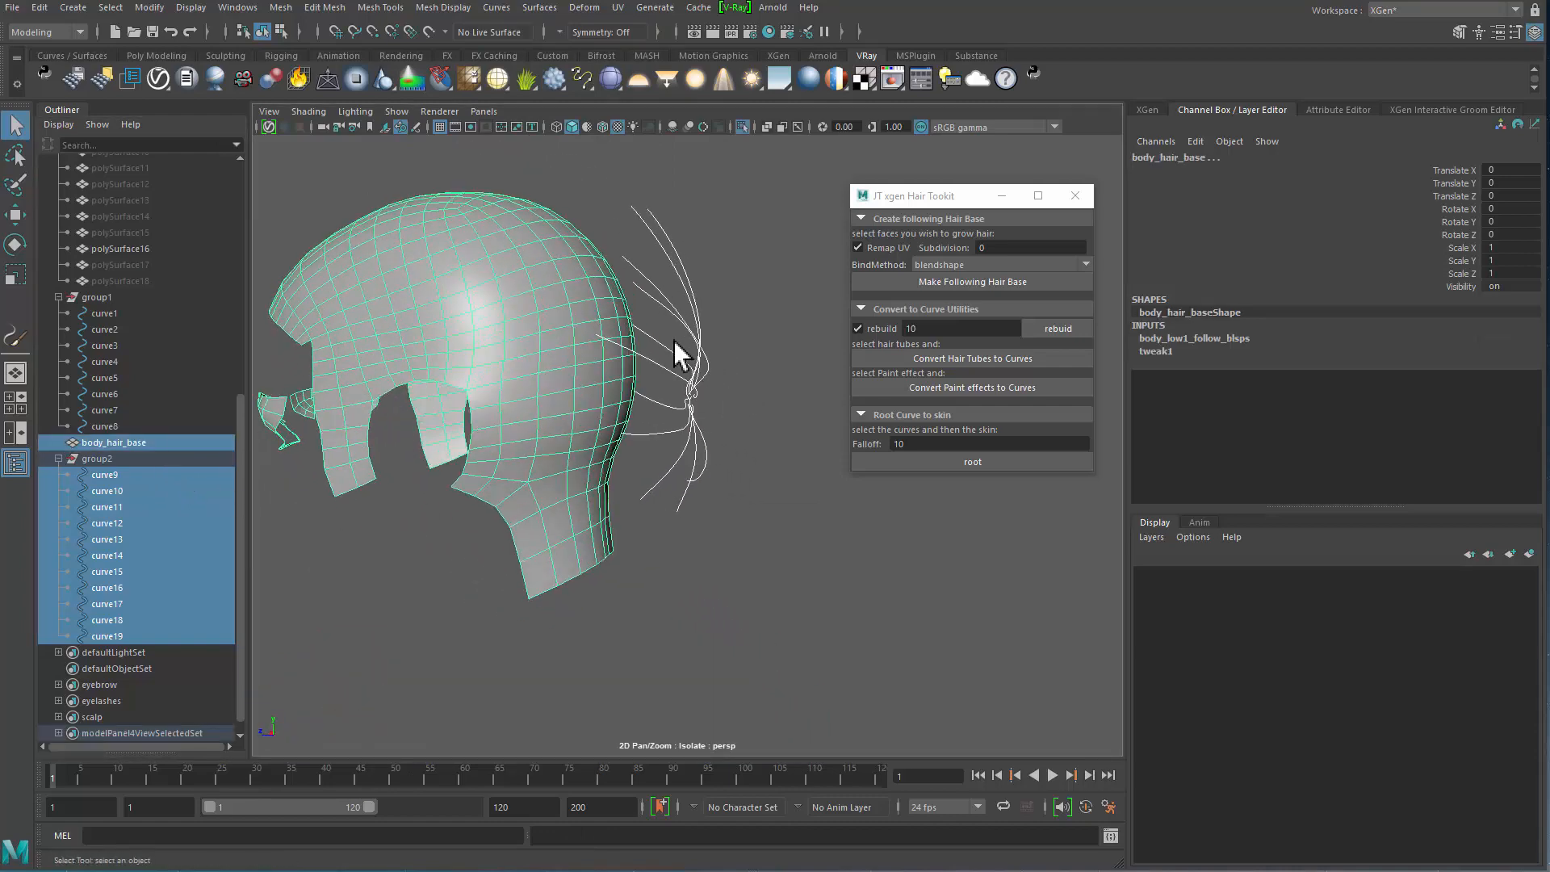
left_click(906, 446)
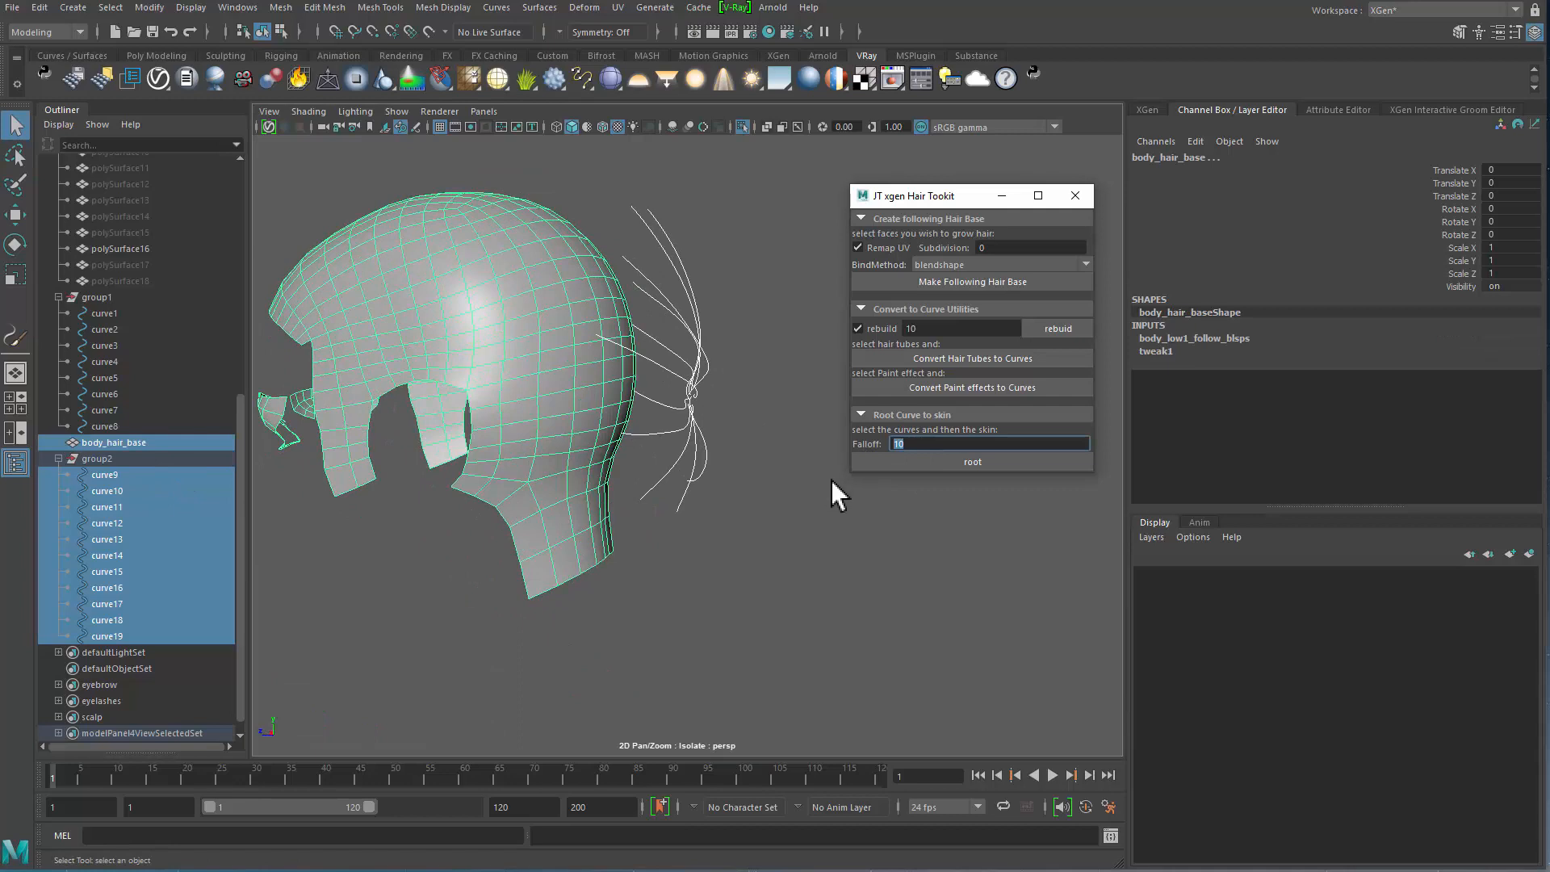
left_click(965, 462)
left_click_drag(763, 406, 733, 439, "alt")
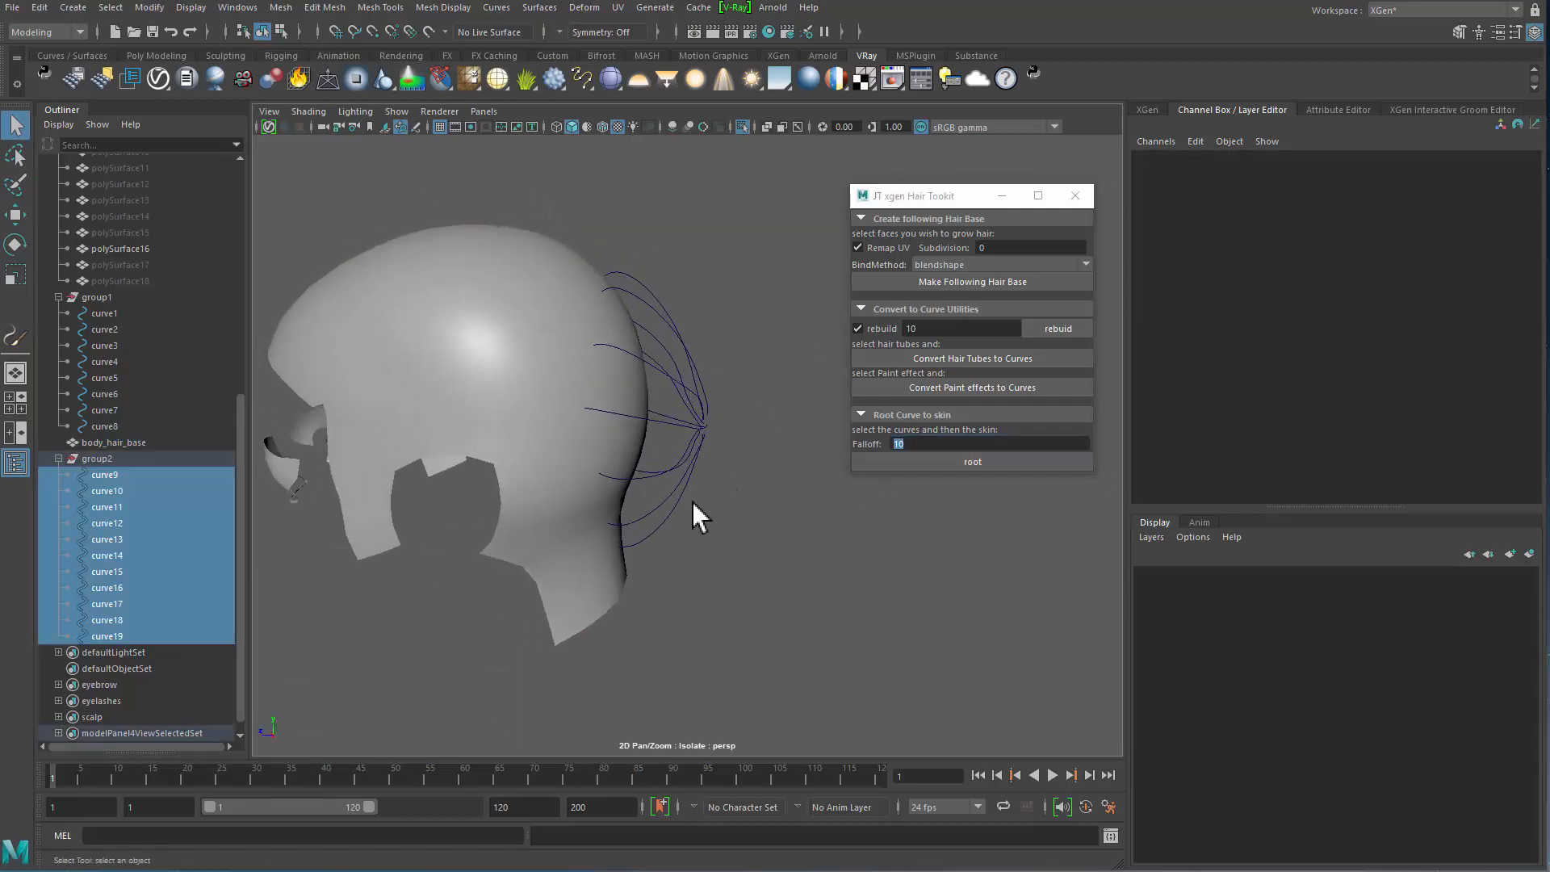
Step: Exit the isolated view and select curve1 through curve8 together with curve9 through curve19
key("ctrl+1")
left_click_drag(709, 345, 269, 460, "alt")
left_click(125, 314, "shift")
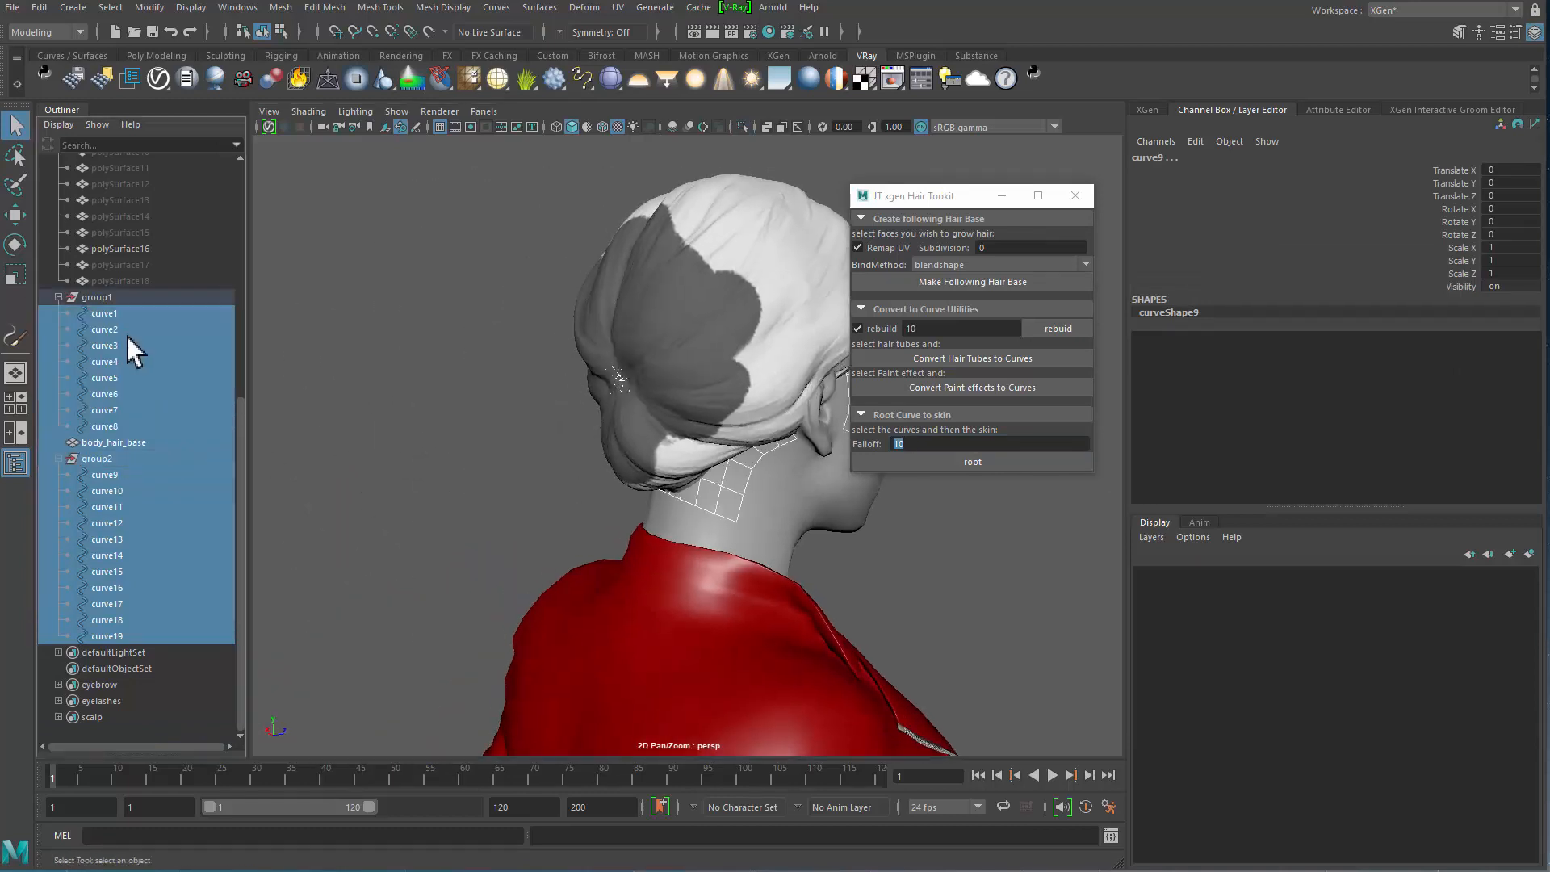
left_click(131, 430)
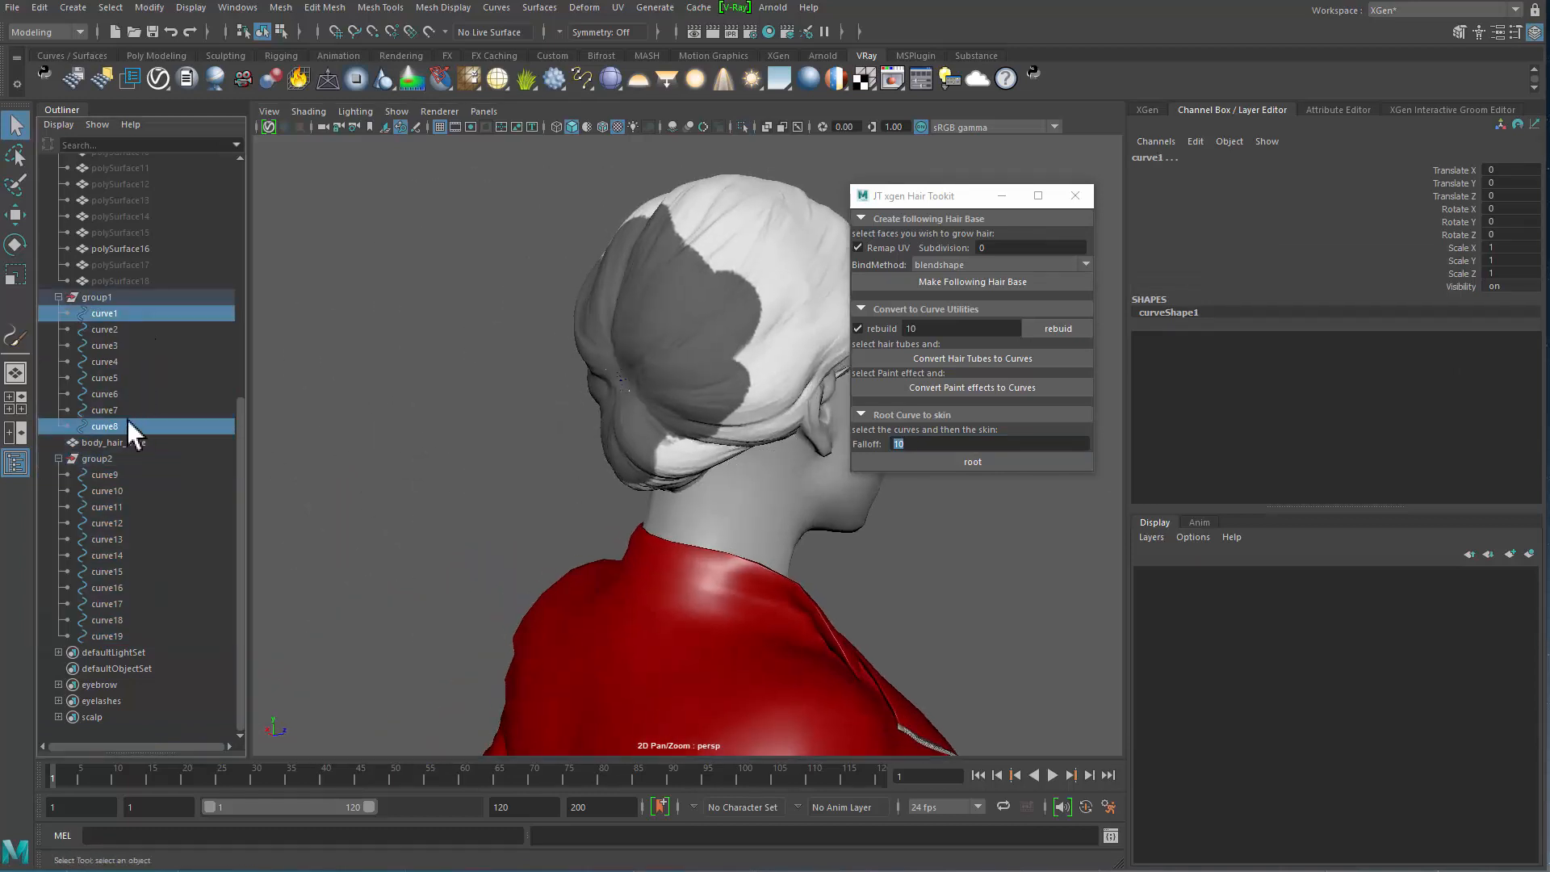
left_click(127, 315)
left_click(127, 428, "shift")
left_click(129, 477, "ctrl")
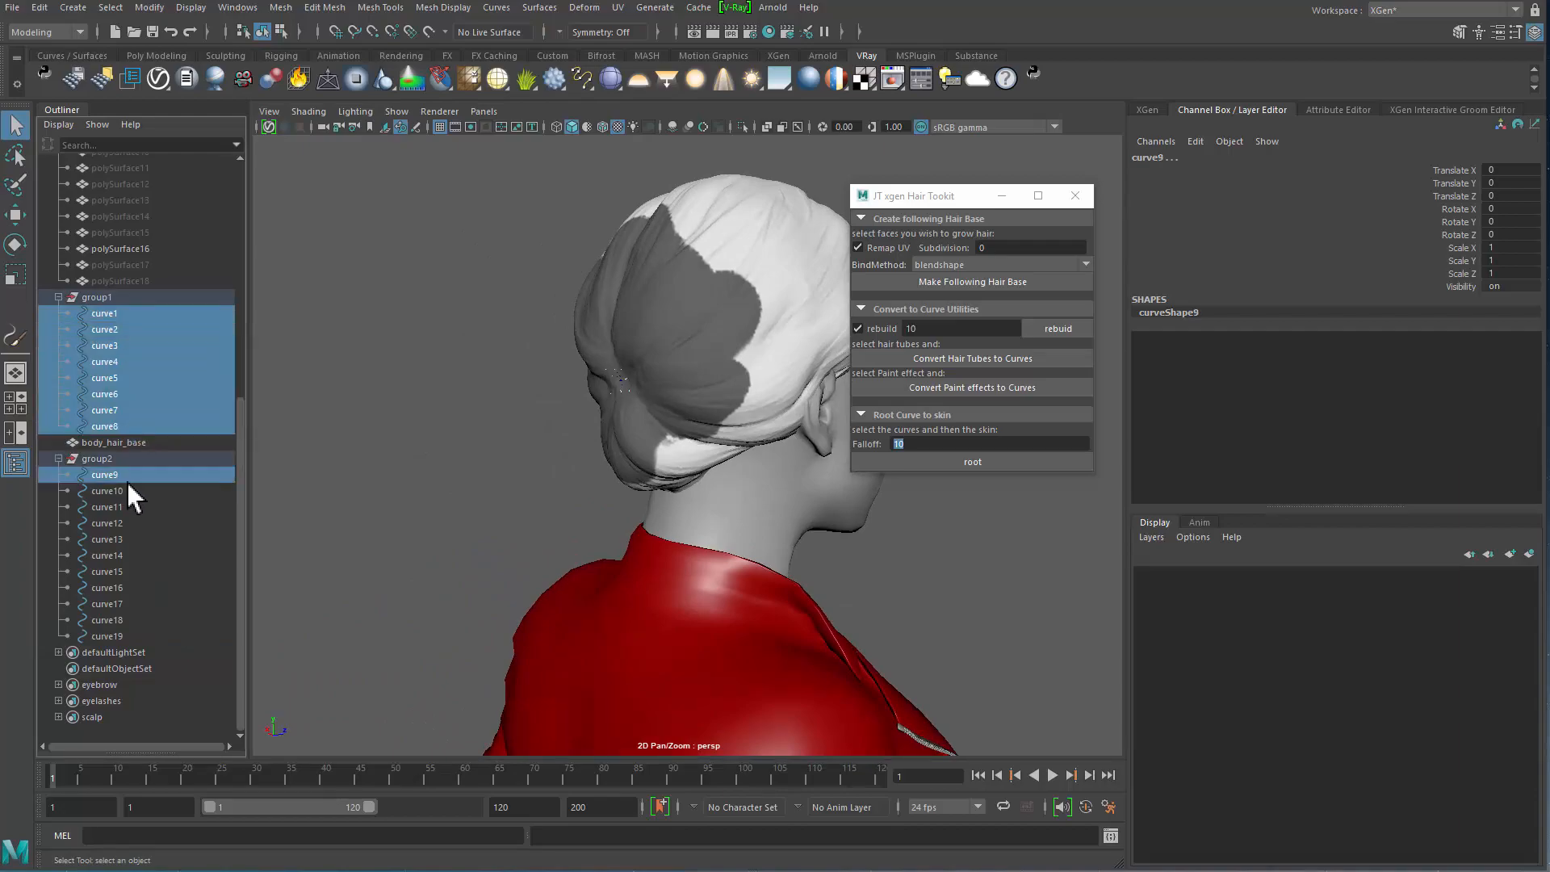
left_click(145, 638, "shift")
Step: Examine the selected guide curves around the head in wireframe display, then return to shaded display
left_click_drag(516, 524, 404, 504, "alt")
key("4")
middle_click_drag(529, 481, 646, 435, "alt")
right_click_drag(588, 457, 637, 496, "alt")
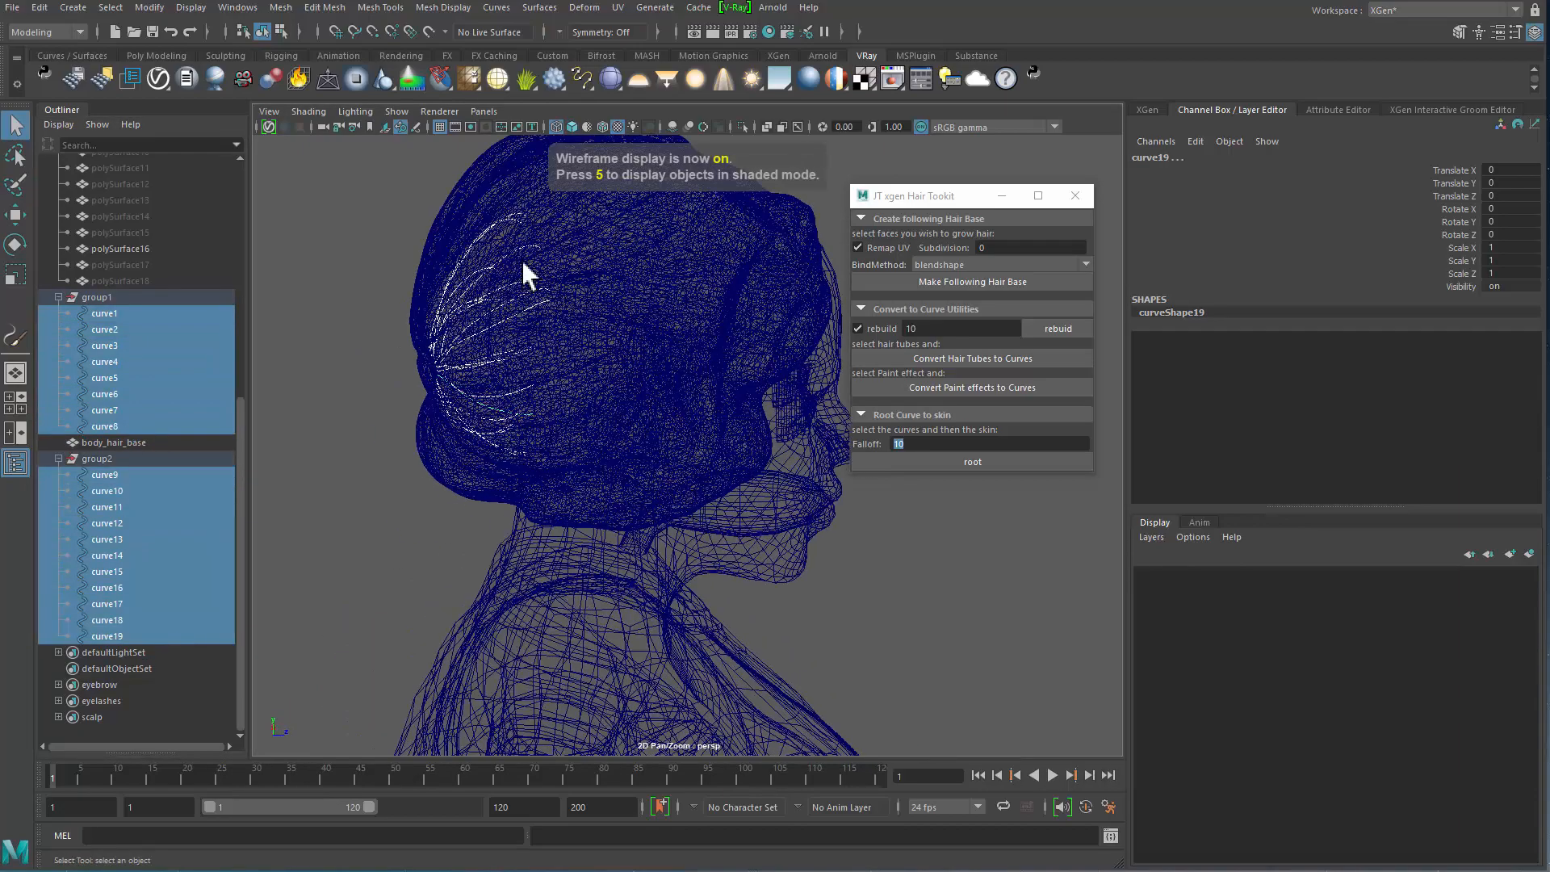
mouse_move(487, 268)
left_mouse_down("alt")
mouse_move(414, 390)
mouse_move(747, 439)
mouse_move(763, 545)
mouse_move(599, 409)
left_mouse_up("alt")
key("5")
Step: Select polySurface16, restart the 3D Paint Tool from the Rendering set, and paint grey over the left side and back of the hair
left_click(702, 405)
mouse_move(702, 404)
left_mouse_down("alt")
mouse_move(612, 439)
mouse_move(674, 302)
mouse_move(665, 388)
mouse_move(713, 381)
left_mouse_up("alt")
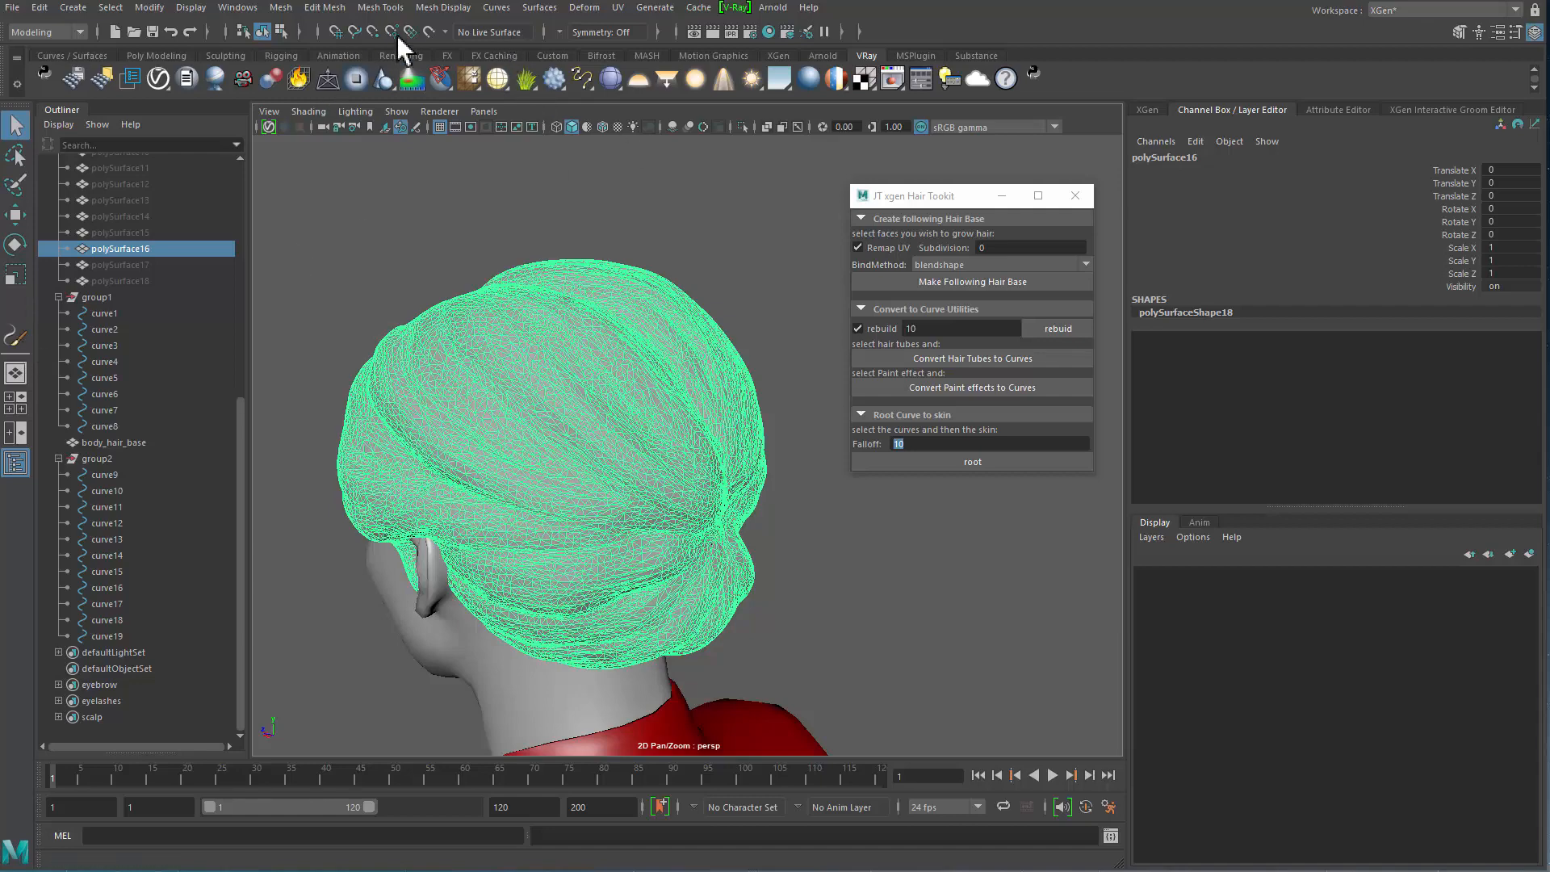
left_click(40, 34)
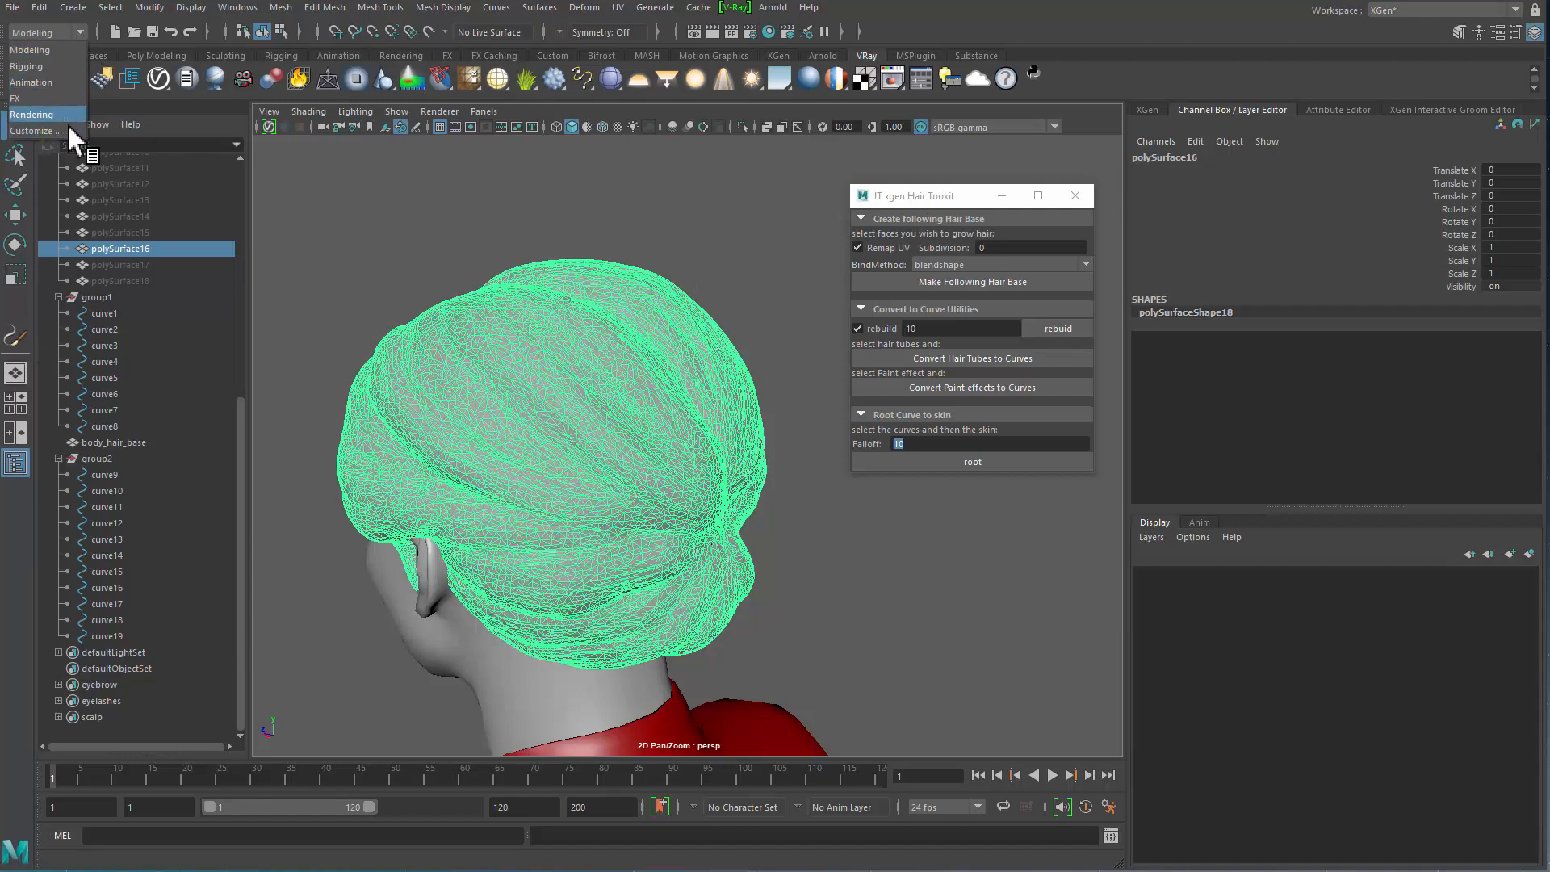
left_click(48, 115)
left_click(373, 7)
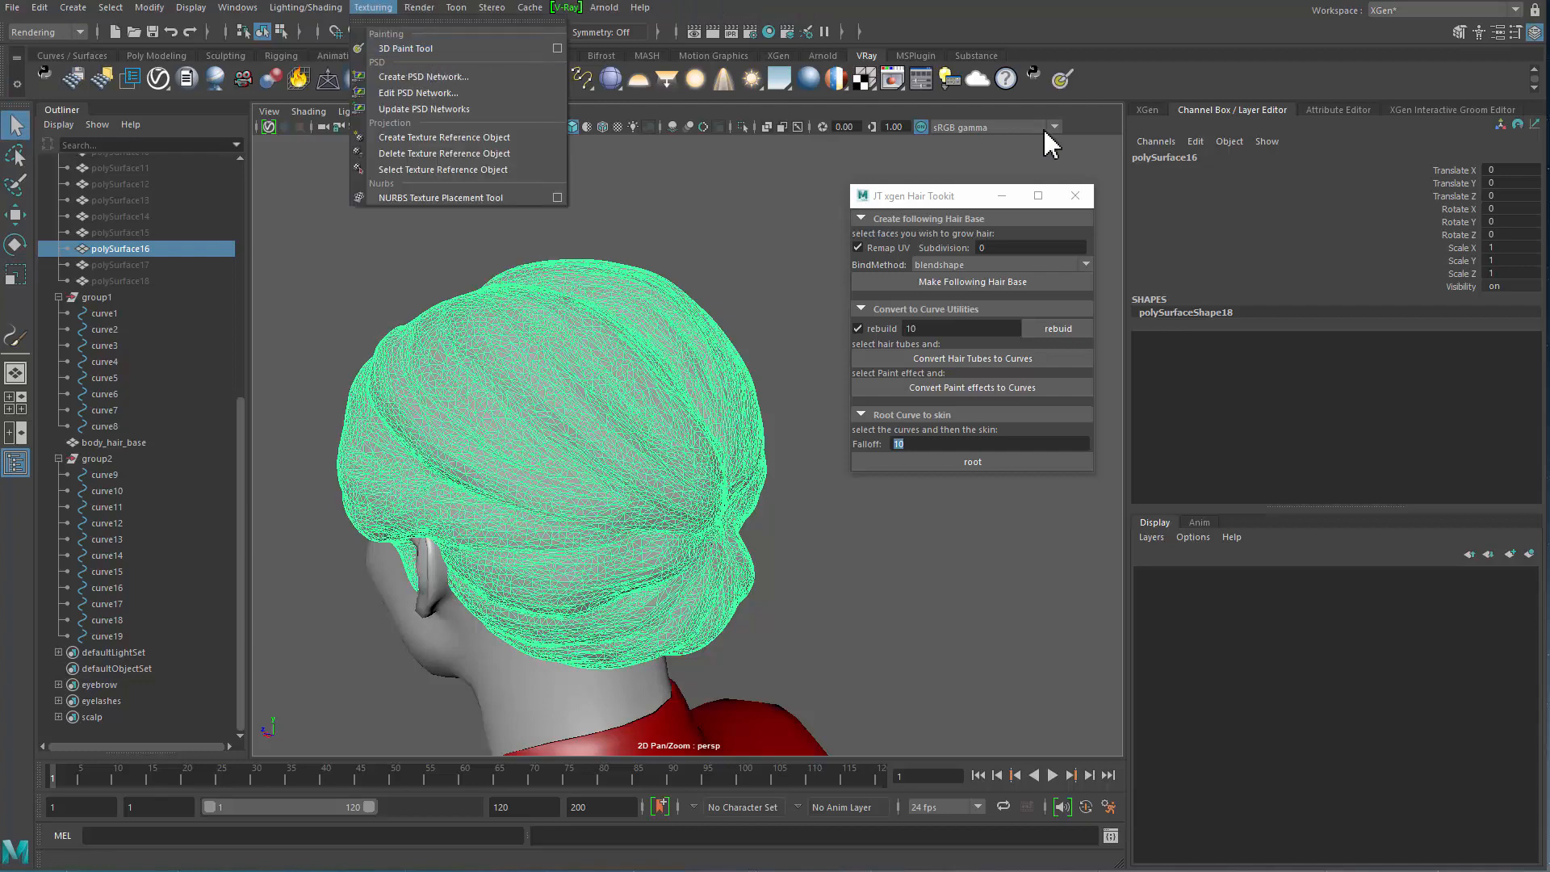
left_click(1062, 79)
right_click_drag(630, 413, 536, 487, "alt")
mouse_move(536, 487)
left_mouse_down("alt")
mouse_move(583, 472)
mouse_move(622, 517)
mouse_move(614, 493)
mouse_move(706, 464)
mouse_move(711, 433)
left_mouse_up("alt")
mouse_move(680, 509)
left_mouse_down("alt")
mouse_move(626, 519)
mouse_move(615, 533)
mouse_move(632, 551)
left_mouse_up("alt")
left_click_drag(643, 580, 630, 557, "alt")
mouse_move(565, 464)
left_mouse_down()
mouse_move(520, 473)
mouse_move(578, 543)
mouse_move(509, 557)
mouse_move(512, 571)
mouse_move(633, 620)
mouse_move(609, 631)
mouse_move(485, 430)
mouse_move(523, 496)
left_mouse_up()
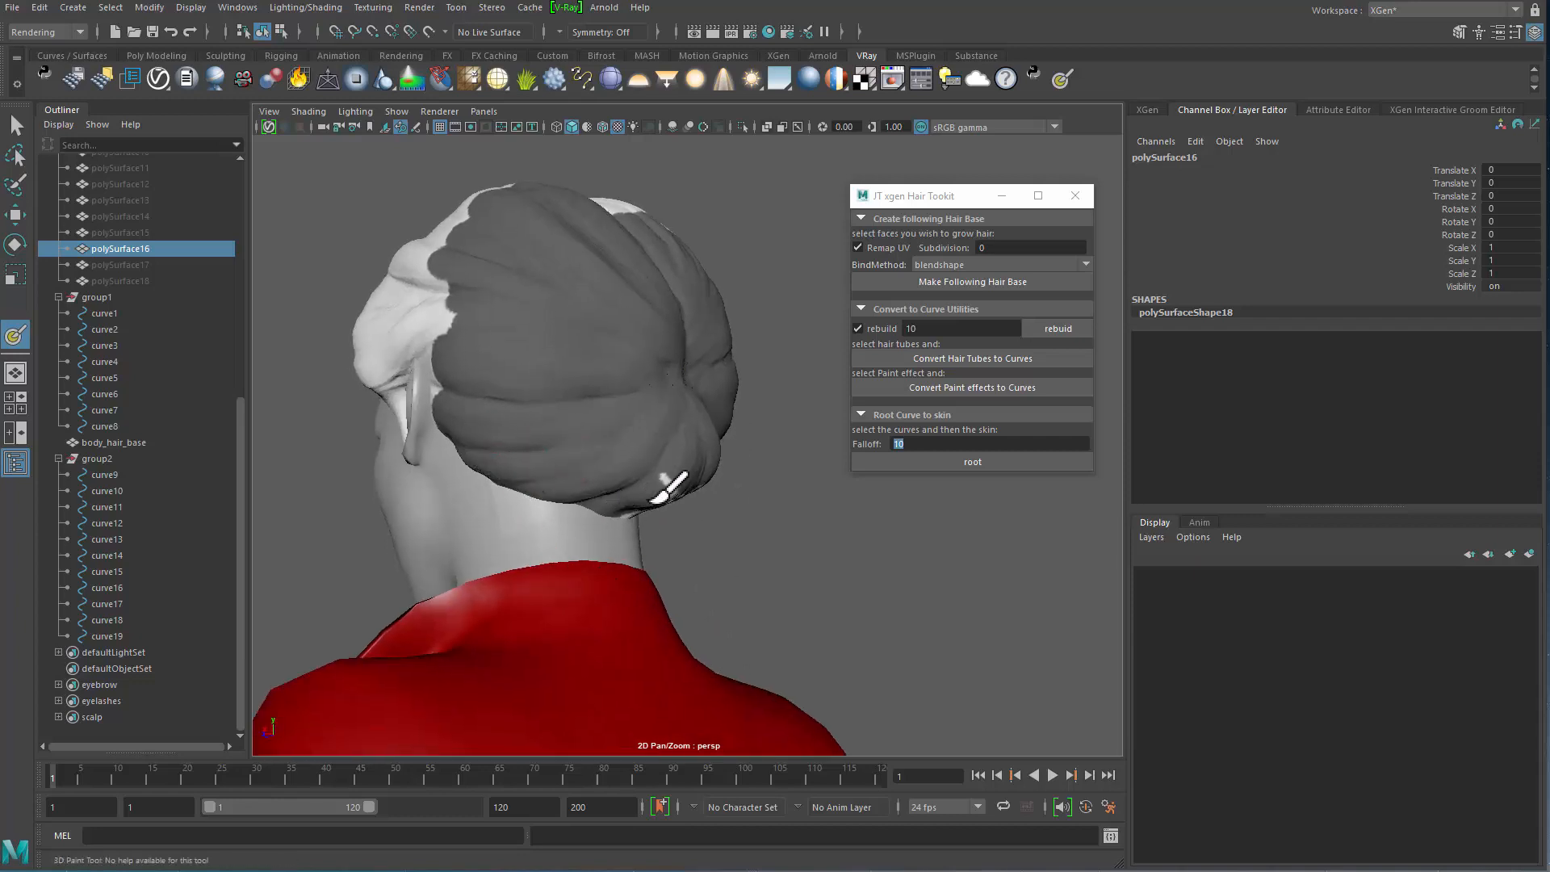
Step: Paint grey over the remaining back, right side and crown of the hair mesh up to behind the right ear
mouse_move(654, 499)
left_mouse_down("alt")
mouse_move(551, 535)
mouse_move(501, 525)
mouse_move(554, 519)
mouse_move(641, 563)
left_mouse_up("alt")
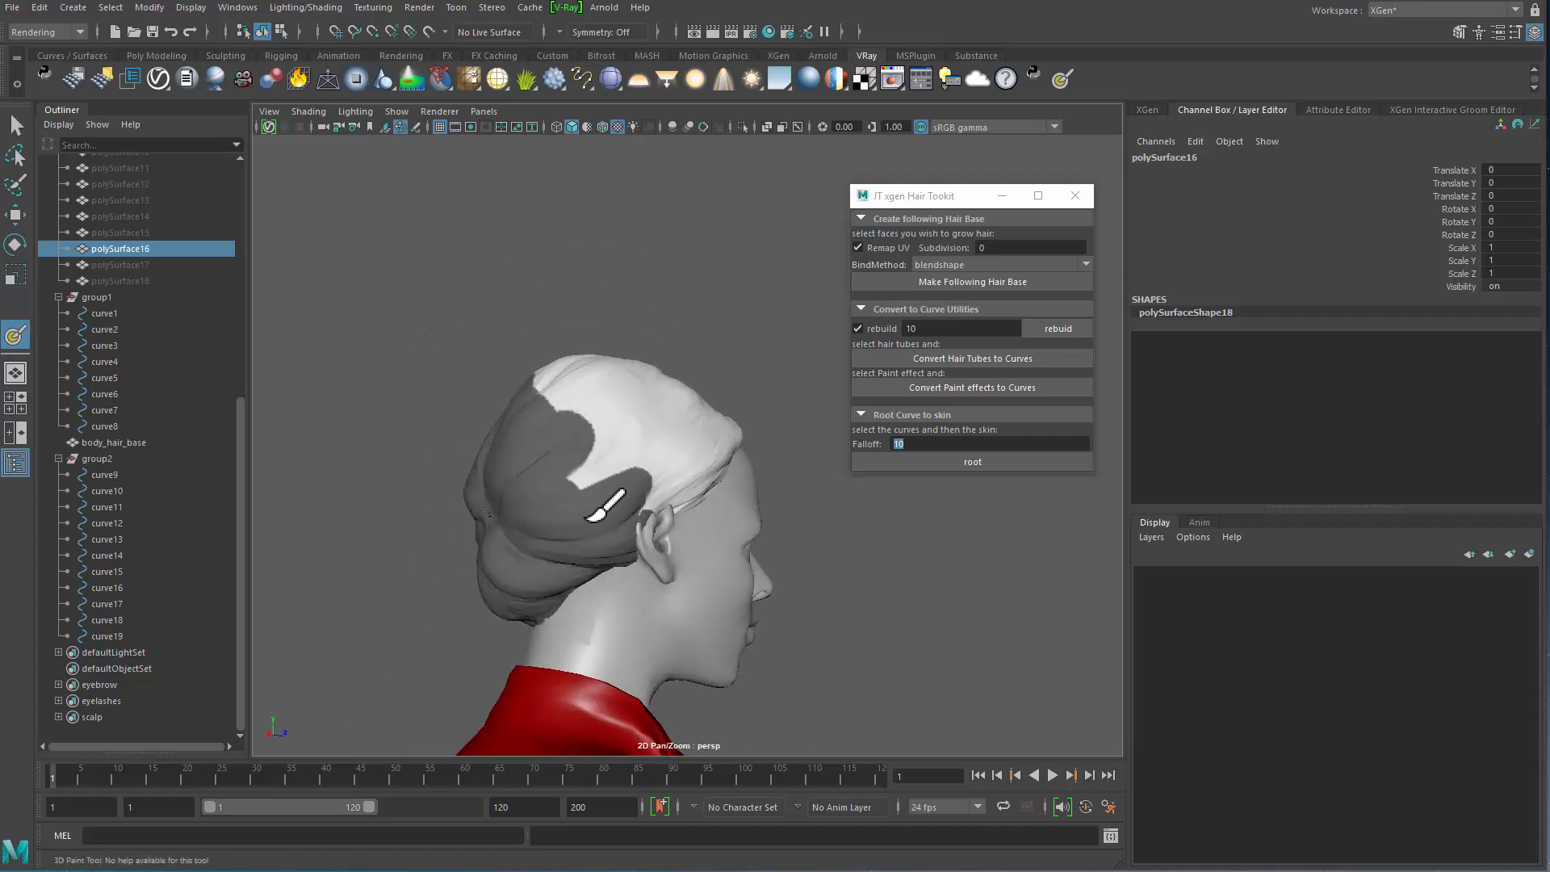
left_click_drag(589, 520, 590, 575, "alt")
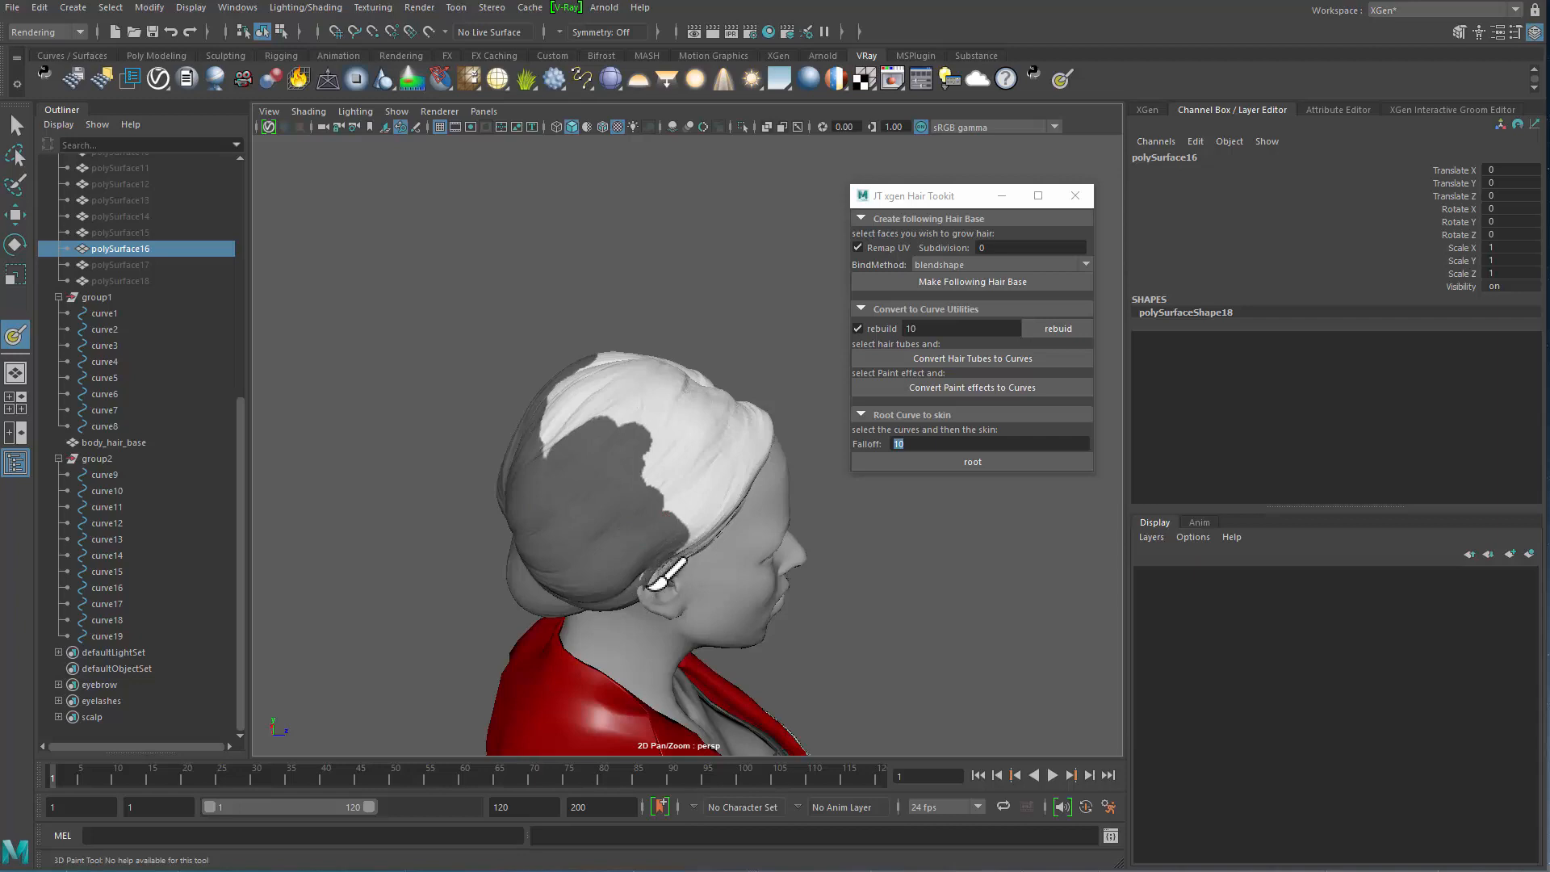
left_click_drag(570, 540, 563, 478, "alt")
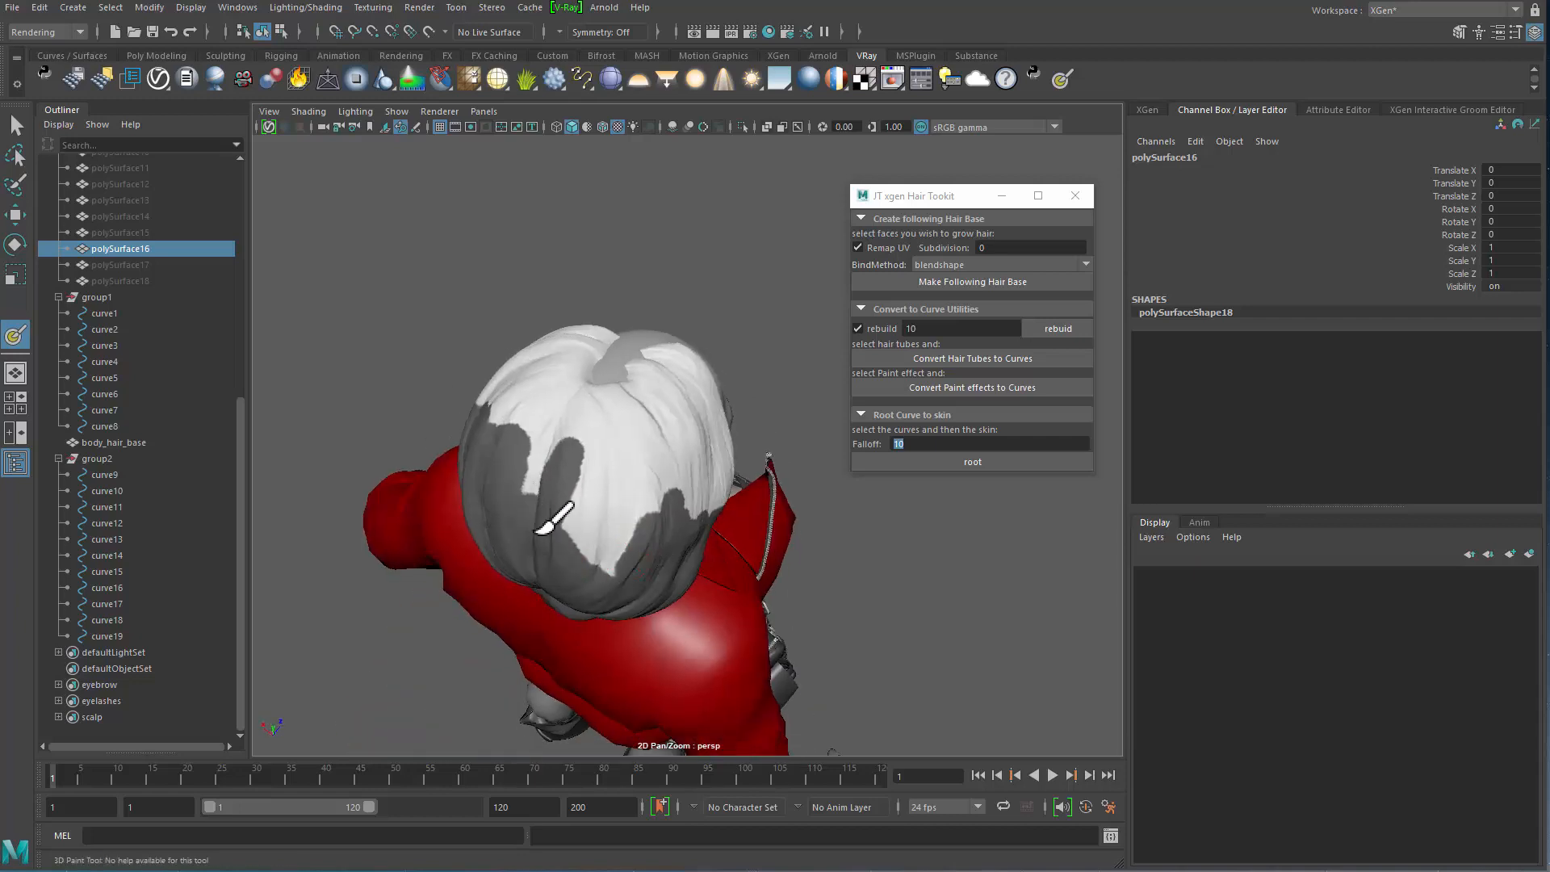
mouse_move(600, 574)
left_mouse_down()
mouse_move(632, 563)
mouse_move(642, 517)
left_mouse_up()
mouse_move(550, 546)
left_mouse_down("alt")
mouse_move(840, 544)
mouse_move(644, 495)
mouse_move(623, 543)
mouse_move(594, 523)
mouse_move(605, 554)
mouse_move(750, 512)
mouse_move(605, 506)
mouse_move(696, 532)
mouse_move(703, 554)
mouse_move(710, 453)
mouse_move(670, 429)
left_mouse_up("alt")
key("q")
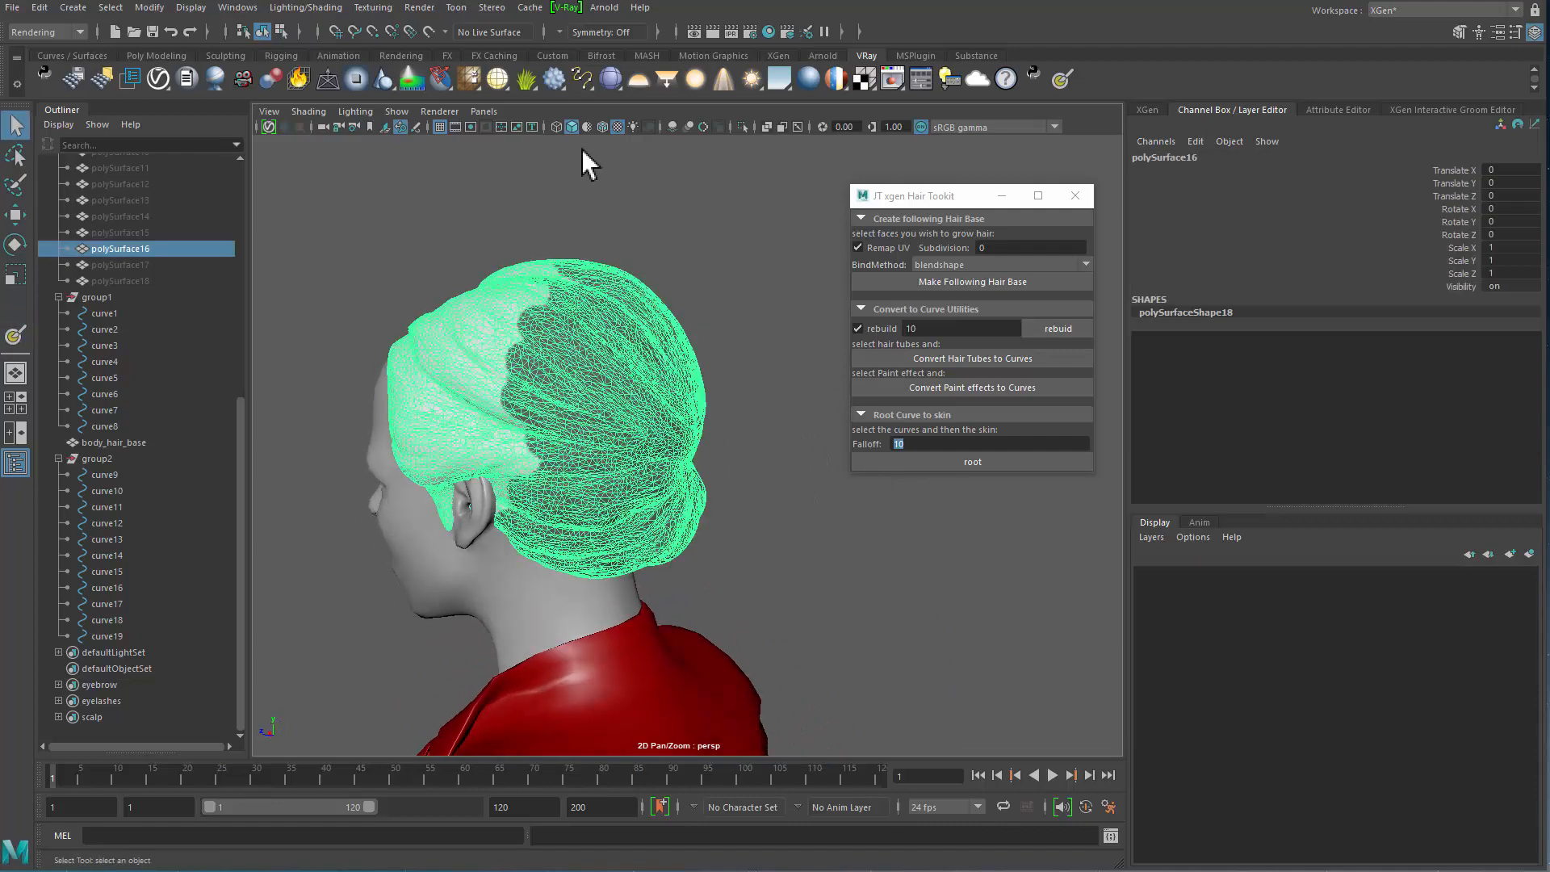
Step: Switch to the Modeling menu set and draw three Paint Effects strokes from the lower left hairline to the gathering point
left_click(66, 31)
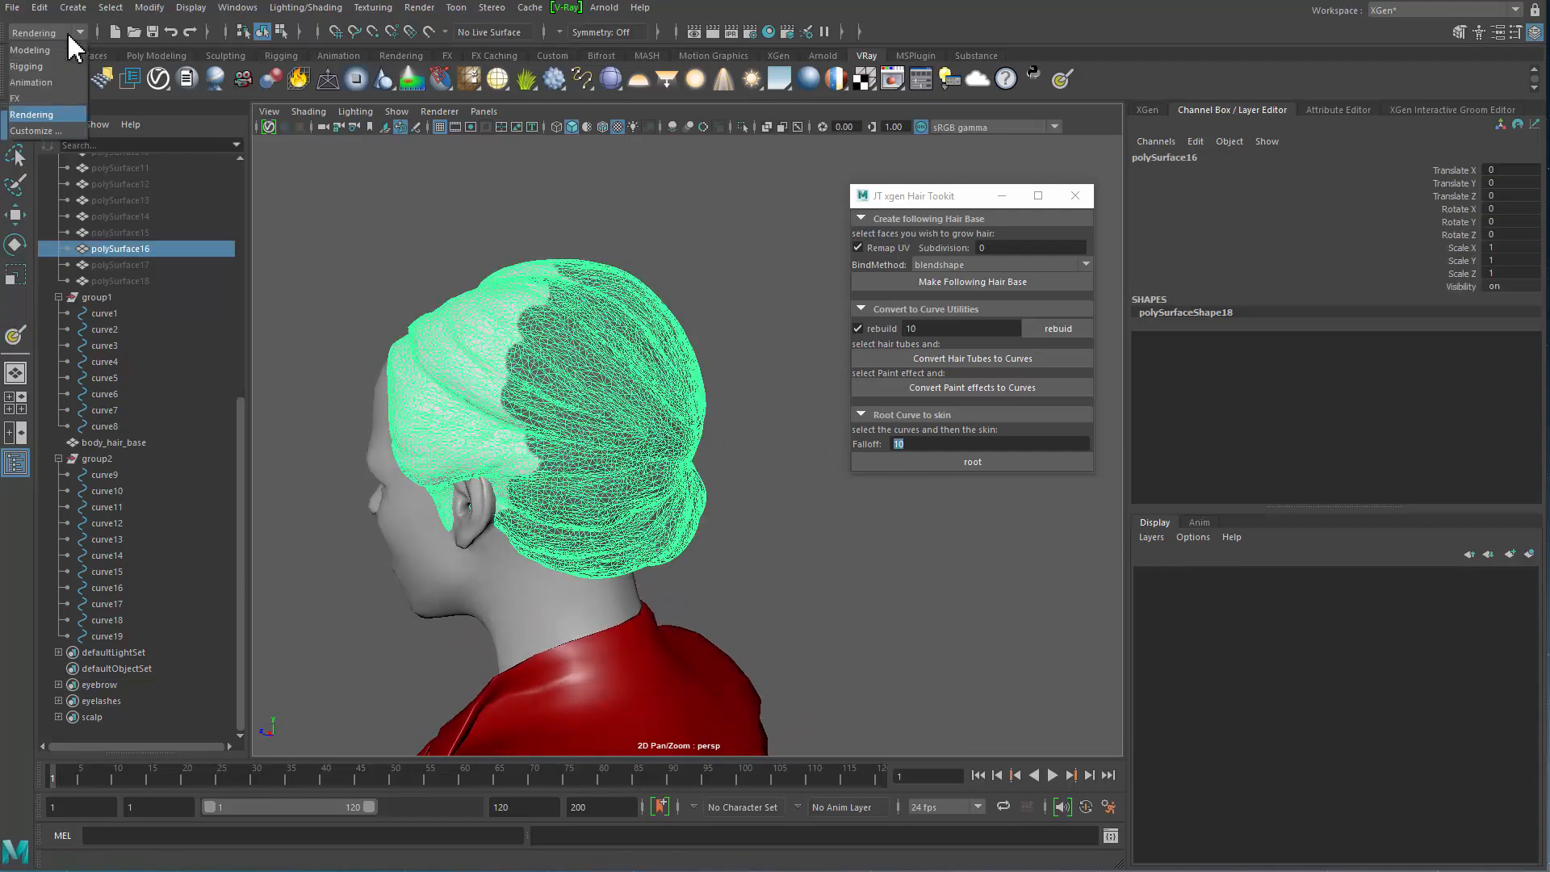
left_click(49, 49)
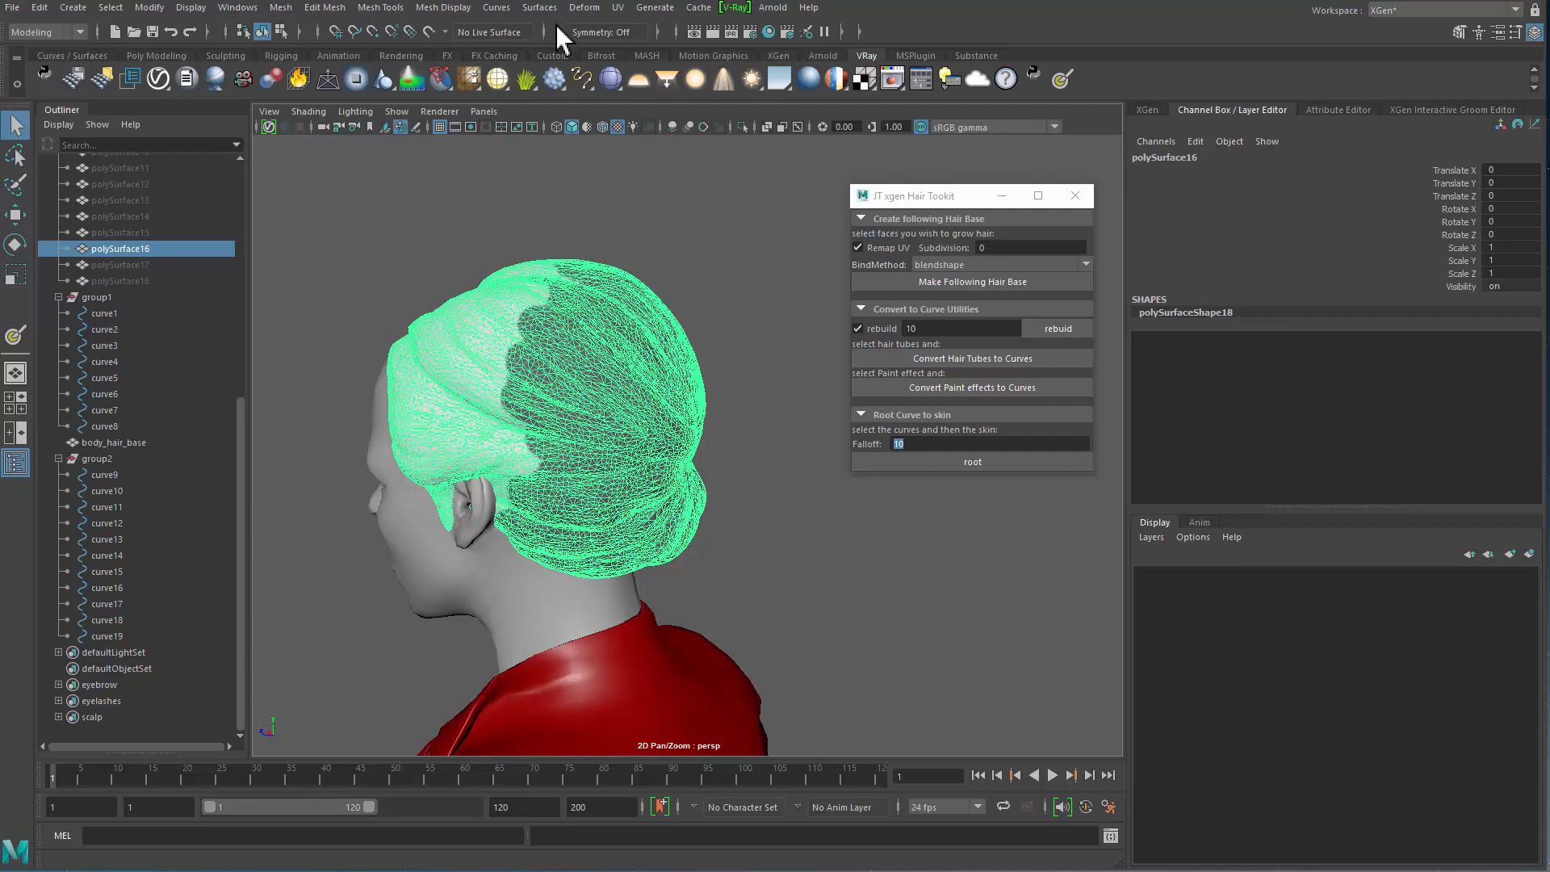
left_click(658, 8)
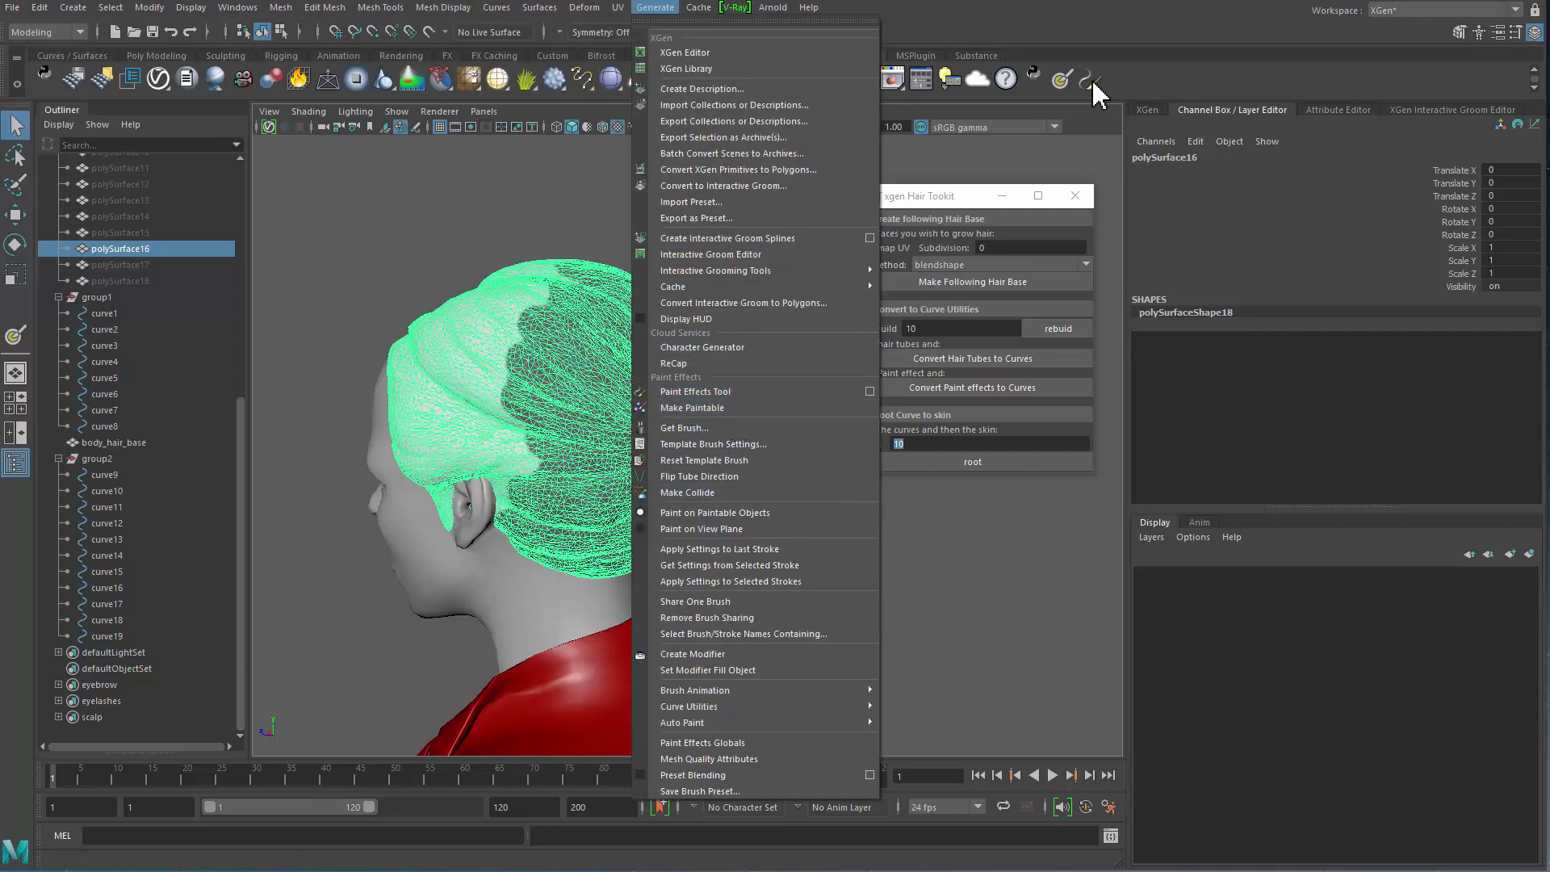
left_click(1092, 81)
mouse_move(472, 416)
left_mouse_down("alt")
mouse_move(539, 487)
mouse_move(493, 440)
mouse_move(497, 412)
left_mouse_up("alt")
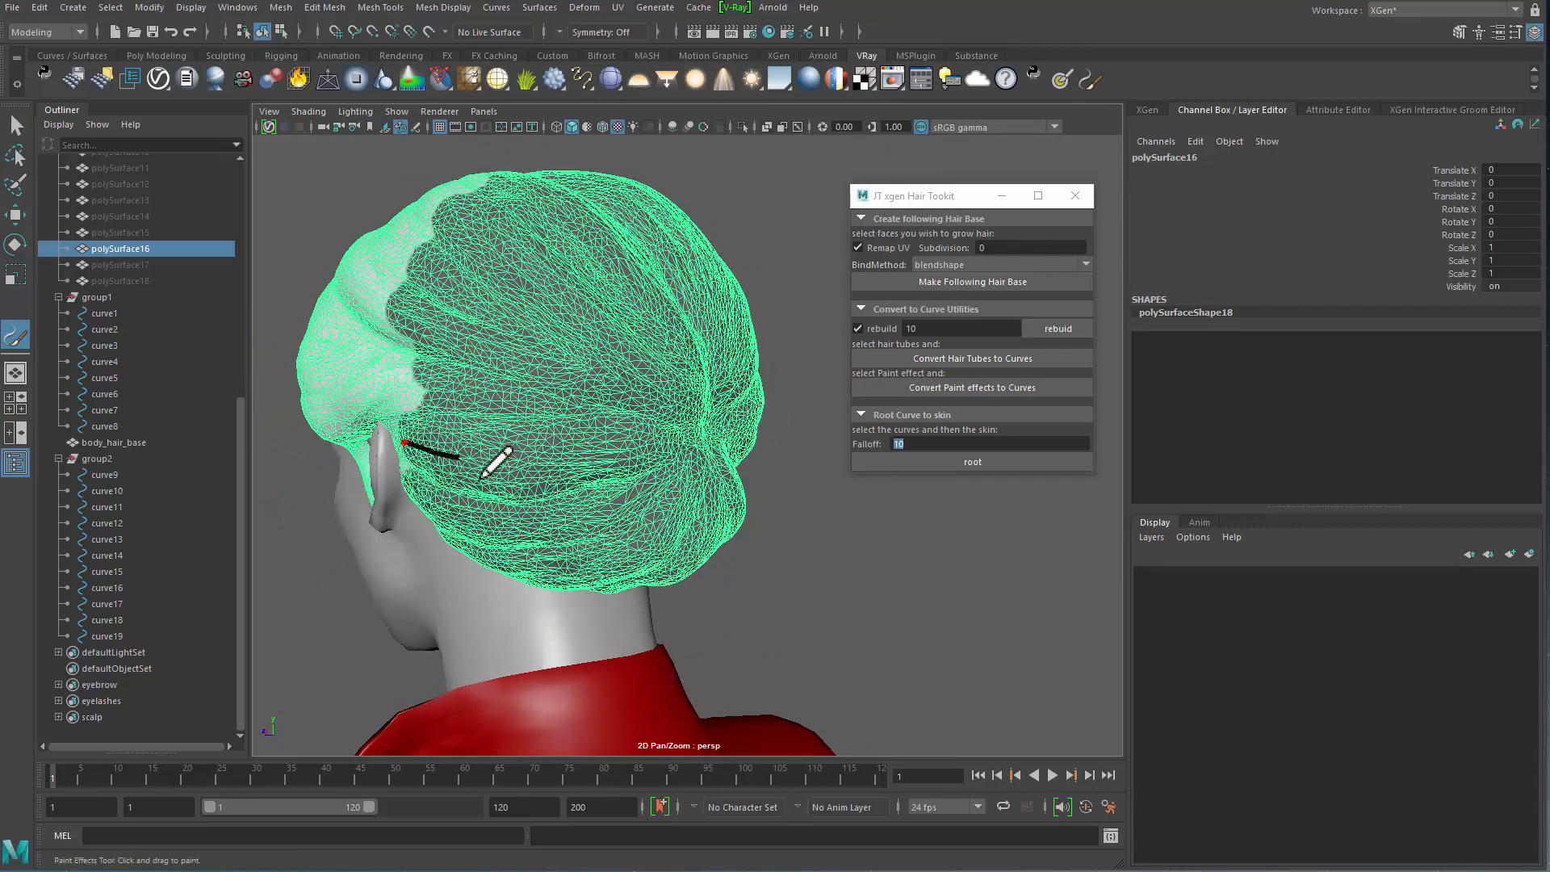
mouse_move(569, 571)
left_mouse_down("alt")
mouse_move(543, 526)
mouse_move(504, 538)
left_mouse_up("alt")
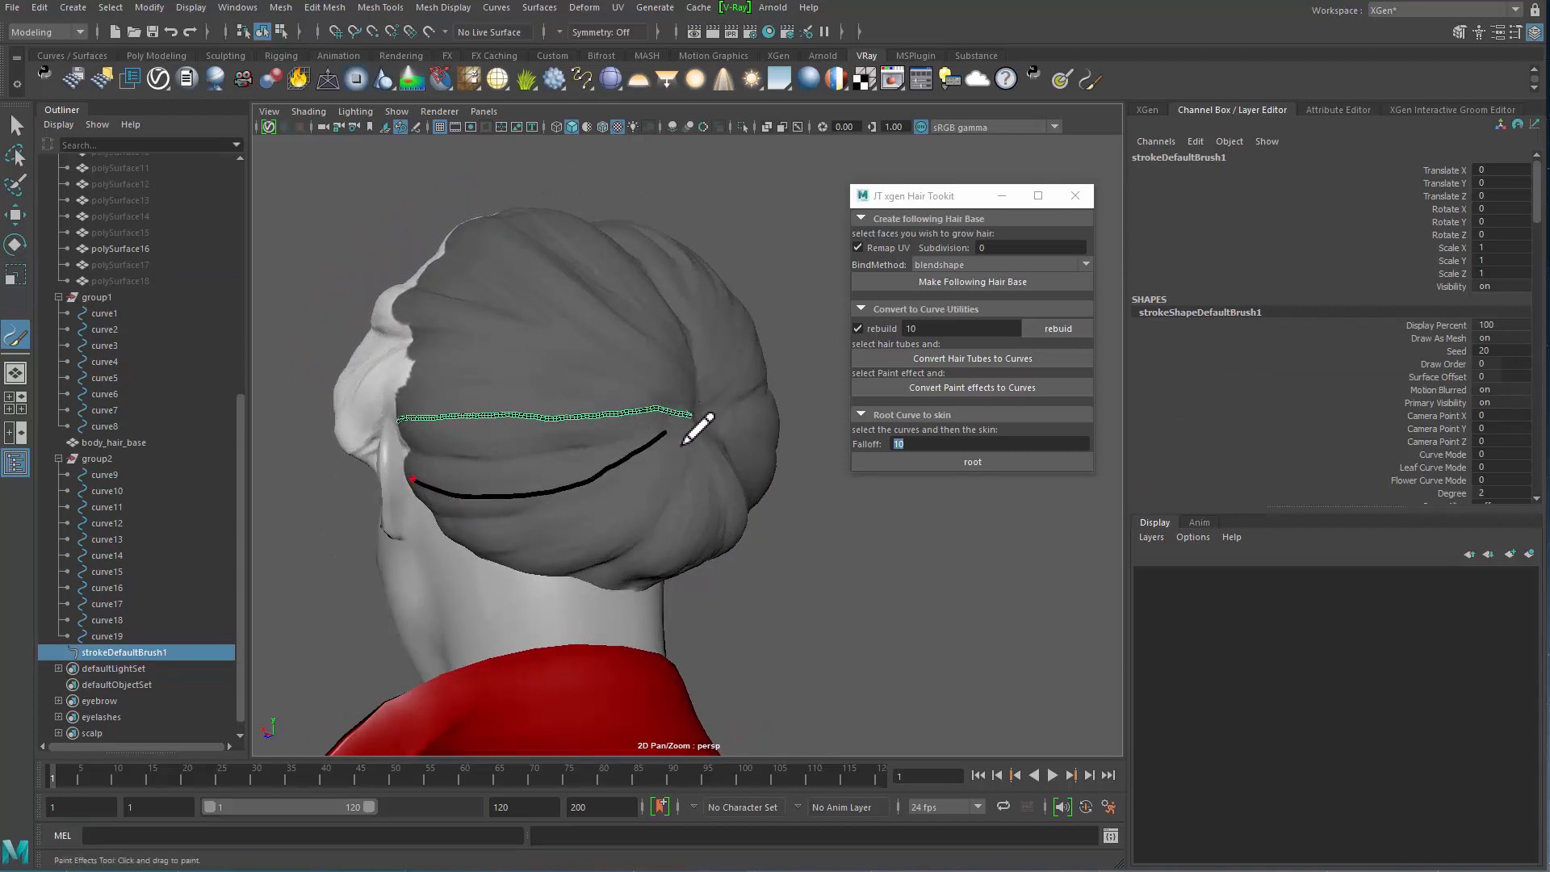
mouse_move(589, 569)
left_mouse_down("alt")
mouse_move(581, 540)
mouse_move(525, 574)
left_mouse_up("alt")
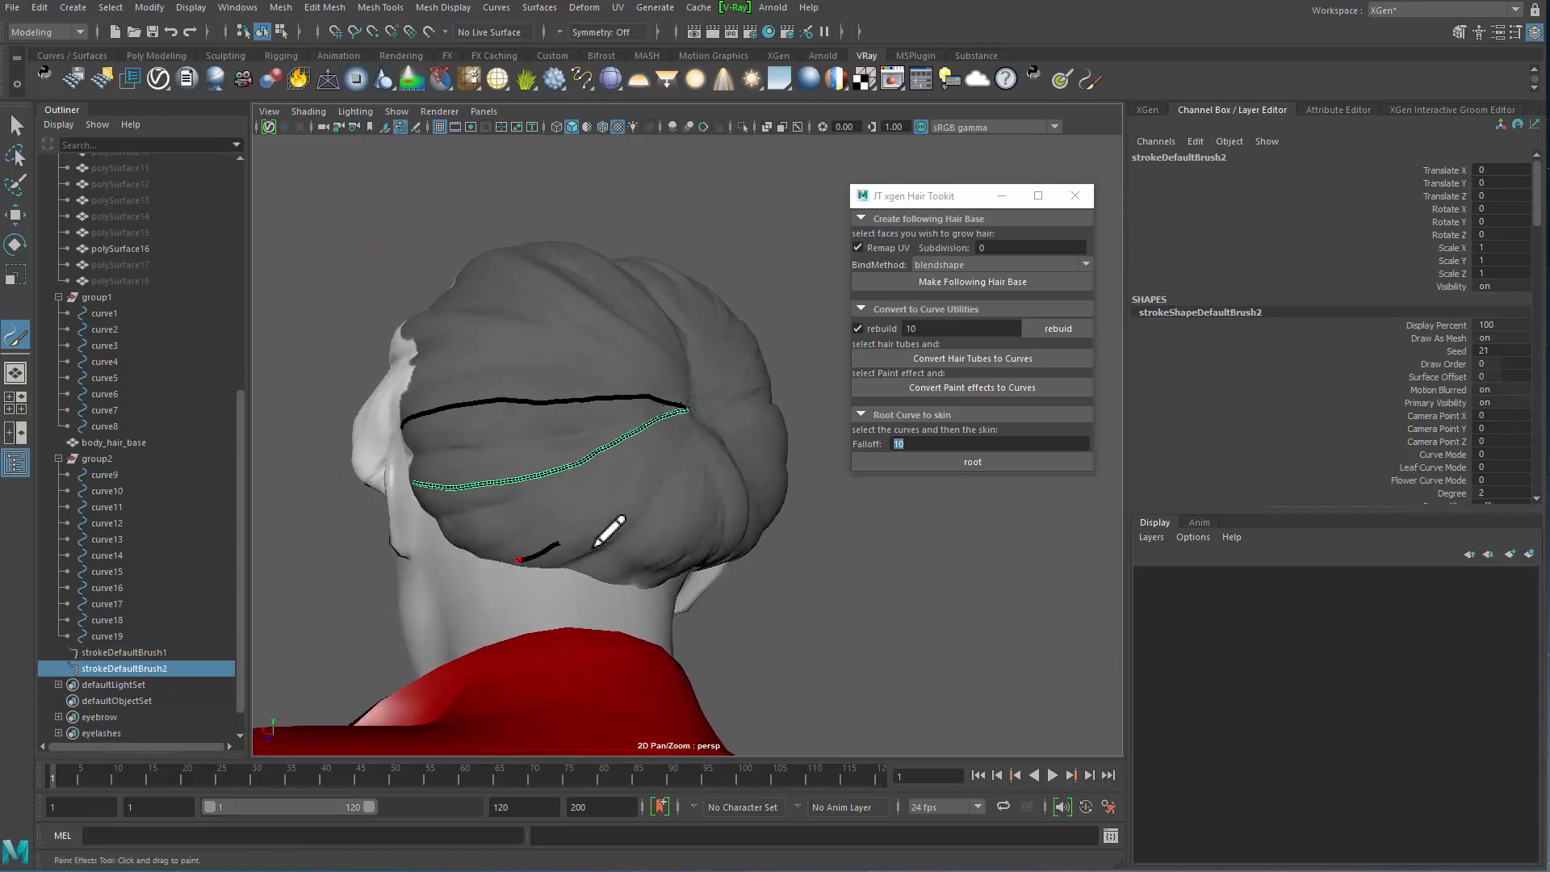
left_click_drag(688, 442, 689, 441)
Step: Draw three Paint Effects strokes from the nape and the area behind the right ear to the gathering point
mouse_move(734, 536)
left_mouse_down("alt")
mouse_move(709, 545)
mouse_move(728, 587)
left_mouse_up("alt")
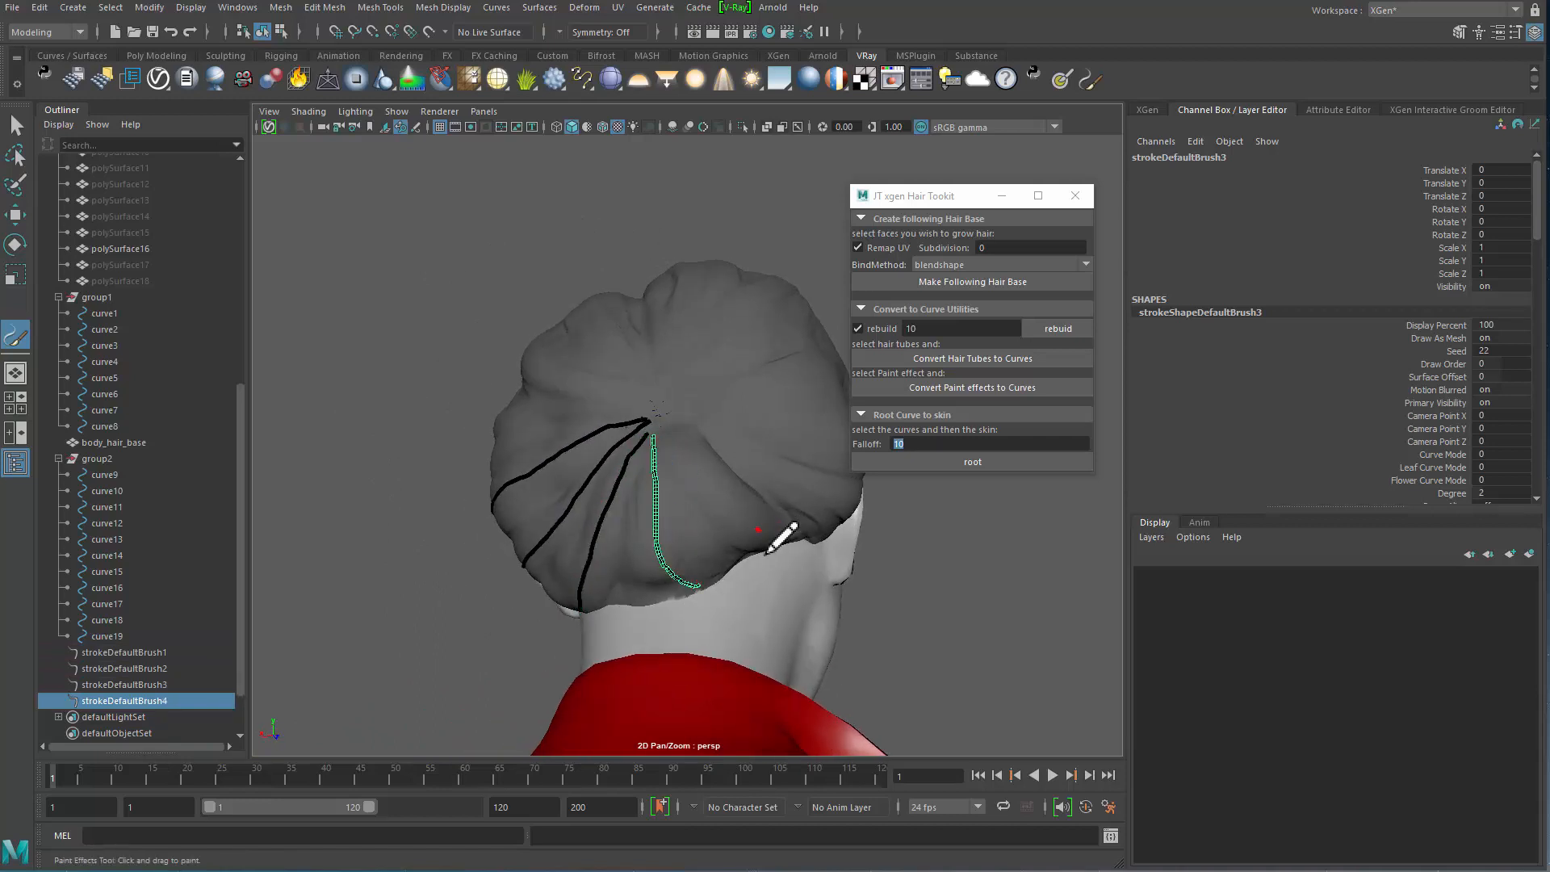
mouse_move(701, 470)
left_mouse_down()
mouse_move(751, 526)
mouse_move(685, 560)
mouse_move(727, 565)
left_mouse_up()
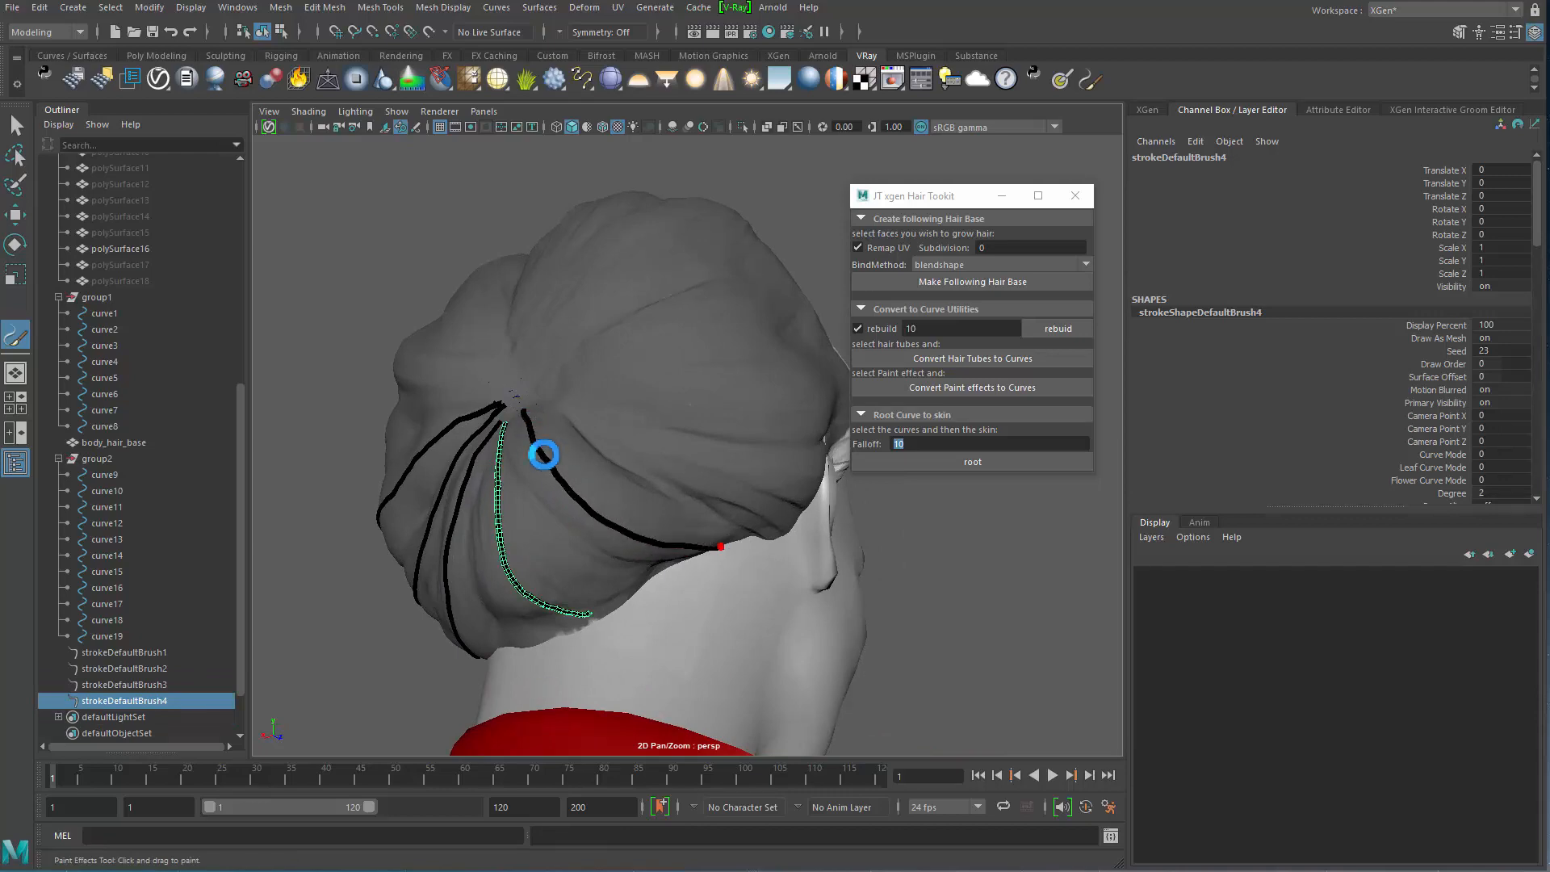
mouse_move(544, 454)
left_mouse_down("alt")
mouse_move(675, 484)
mouse_move(588, 547)
mouse_move(729, 518)
left_mouse_up("alt")
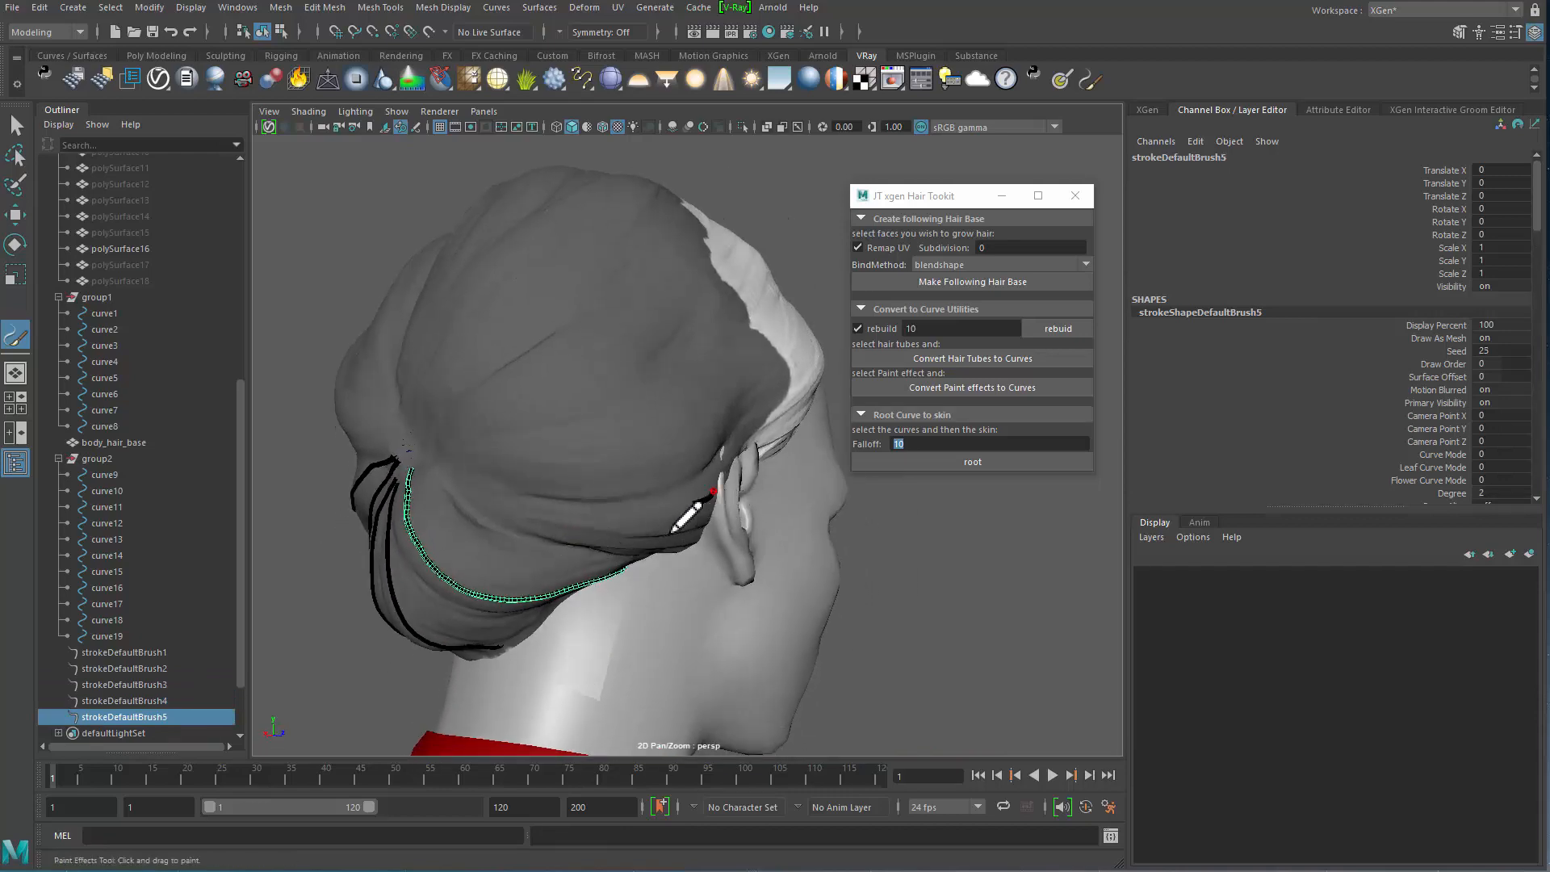
mouse_move(502, 448)
left_mouse_down("alt")
mouse_move(689, 453)
mouse_move(529, 453)
mouse_move(509, 411)
left_mouse_up("alt")
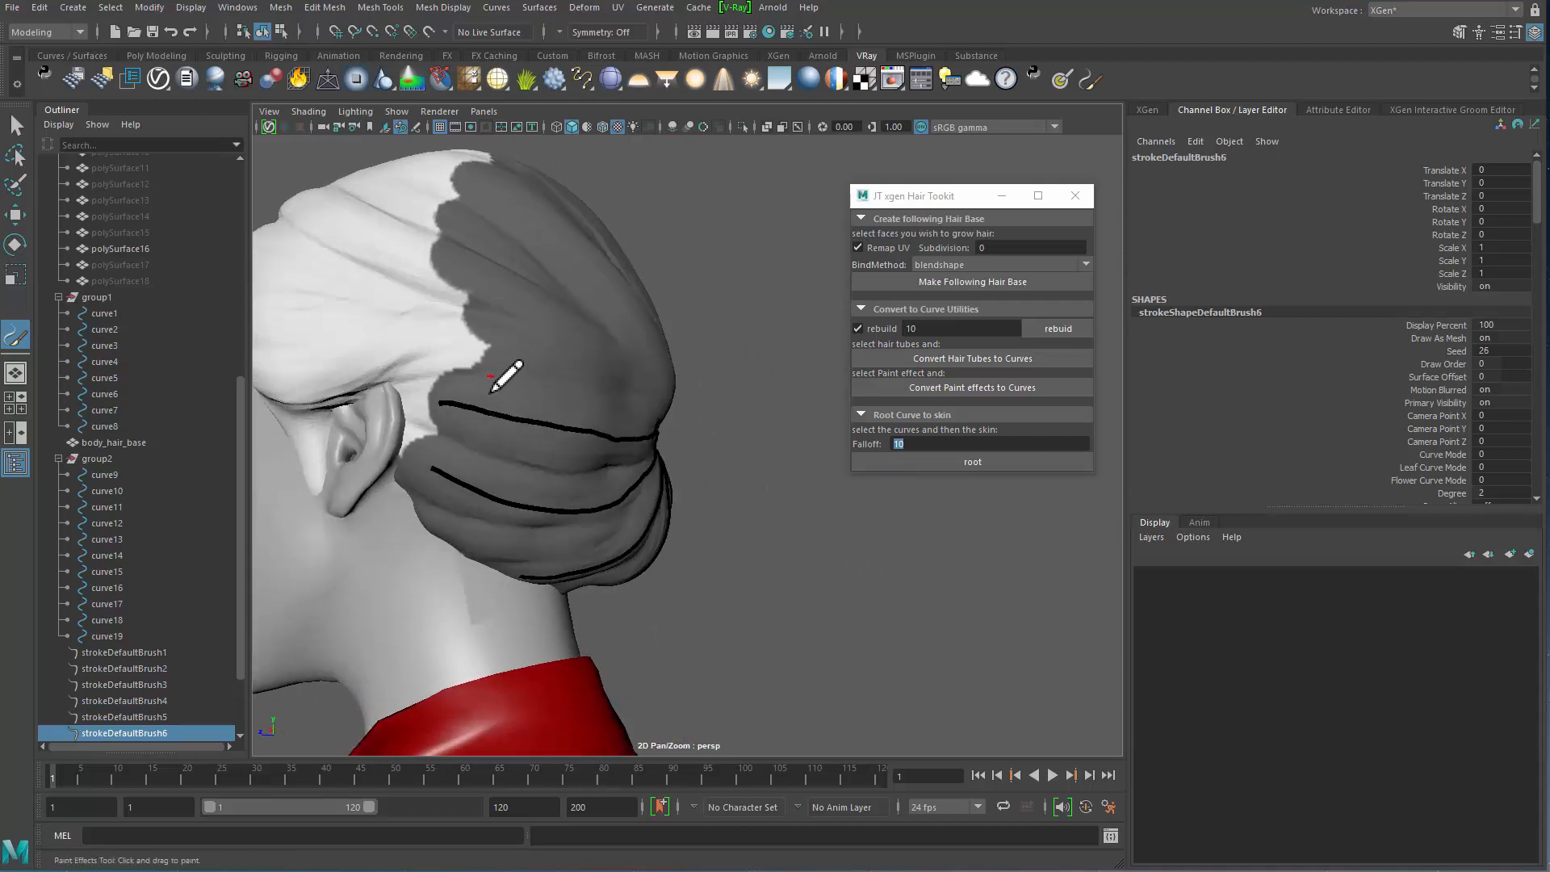
Step: Draw two Paint Effects strokes from the grey edge above the left ear to the gathering point
mouse_move(741, 519)
left_mouse_down("alt")
mouse_move(605, 519)
mouse_move(472, 465)
left_mouse_up("alt")
left_click_drag(397, 402, 372, 465, "alt")
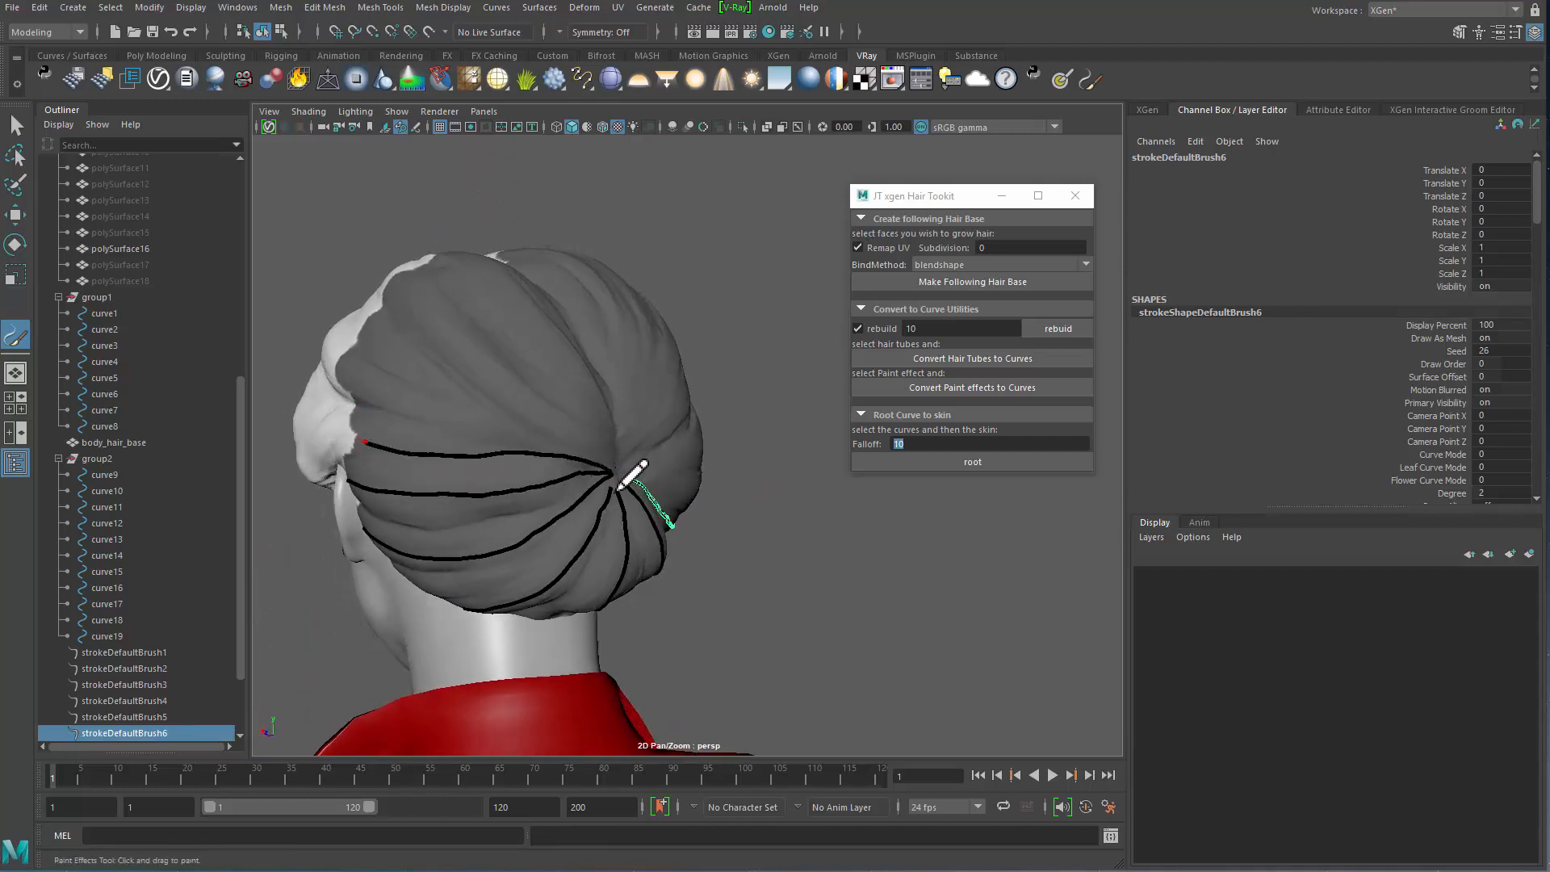
left_click_drag(662, 431, 508, 368, "alt")
left_click_drag(404, 368, 430, 369, "alt")
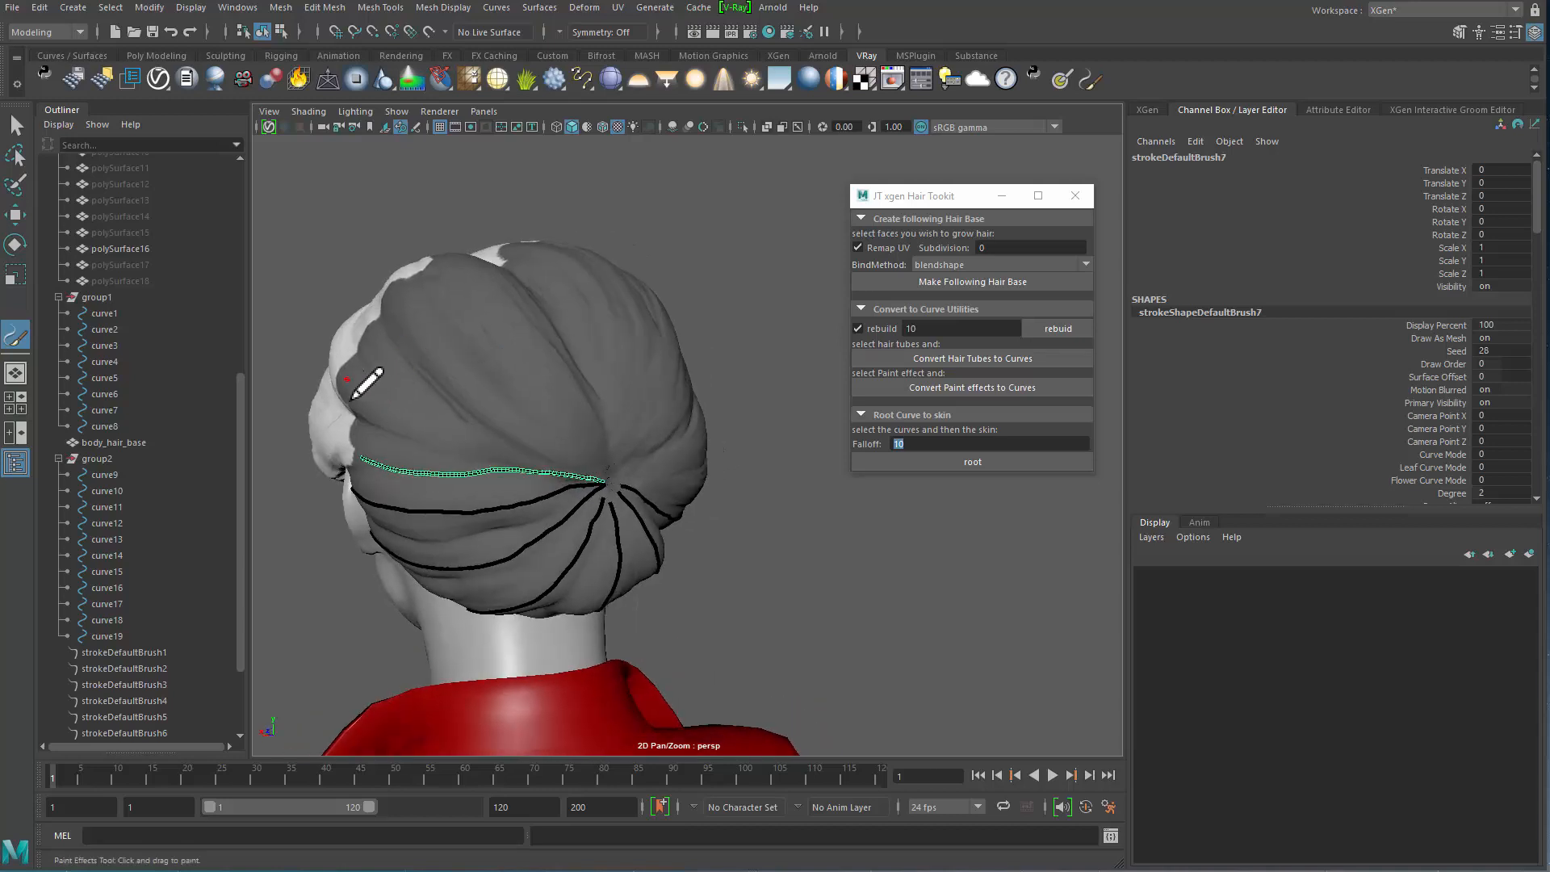
left_click_drag(524, 354, 473, 353, "alt")
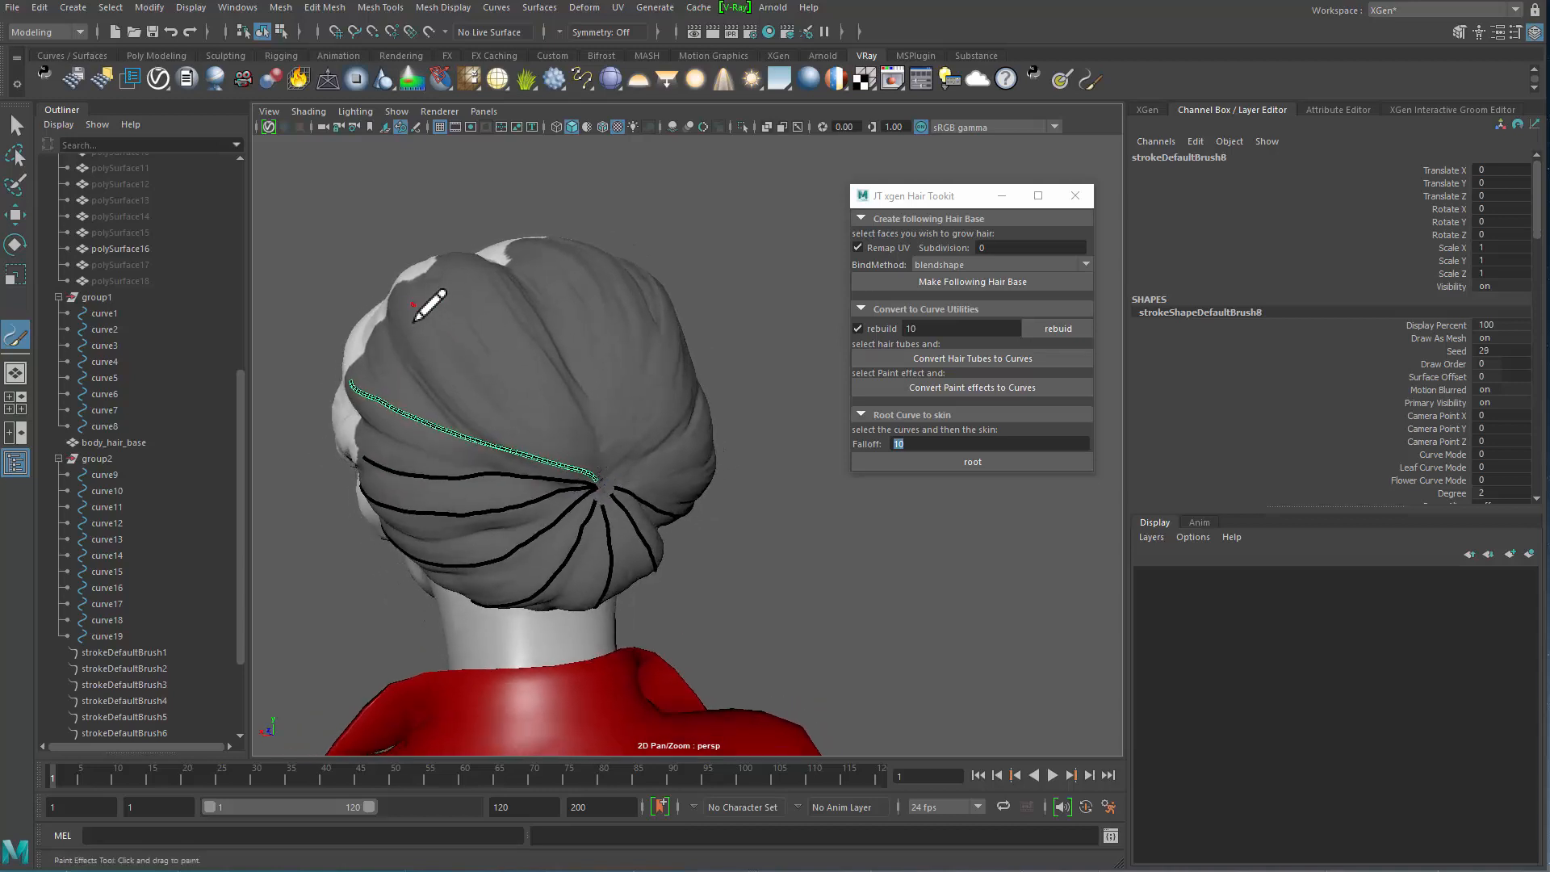
left_click_drag(598, 484, 485, 275)
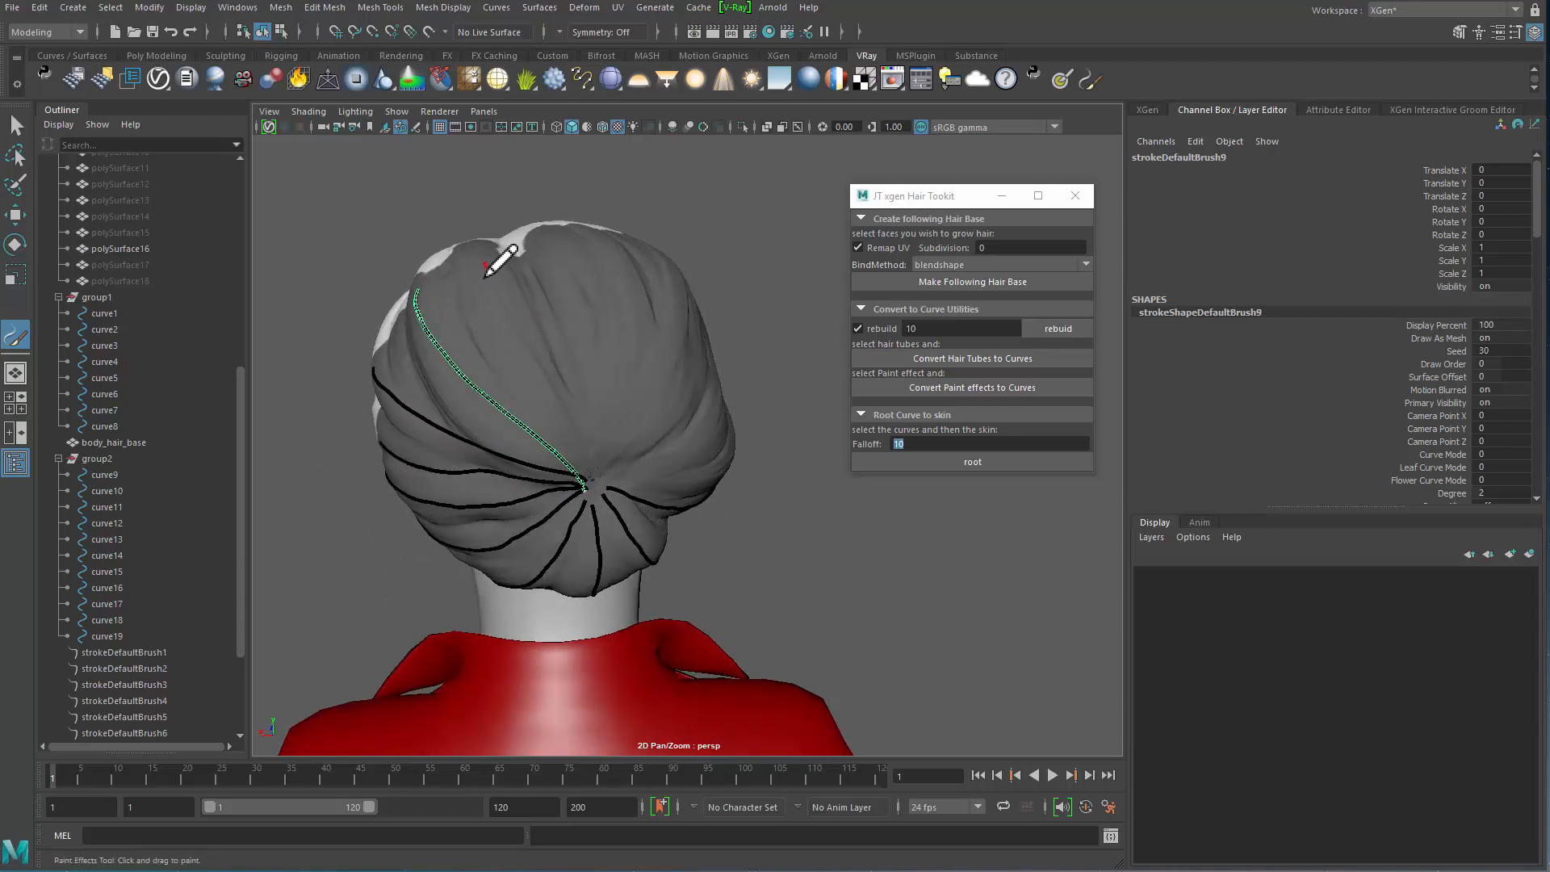
mouse_move(542, 317)
left_mouse_down("alt")
mouse_move(585, 380)
mouse_move(533, 356)
mouse_move(621, 374)
mouse_move(601, 368)
left_mouse_up("alt")
key("ctrl+z")
key("ctrl+z")
Step: Draw two Paint Effects strokes from the upper left grey edge down the back of the head to the gathering point
left_click_drag(484, 423, 436, 373, "alt")
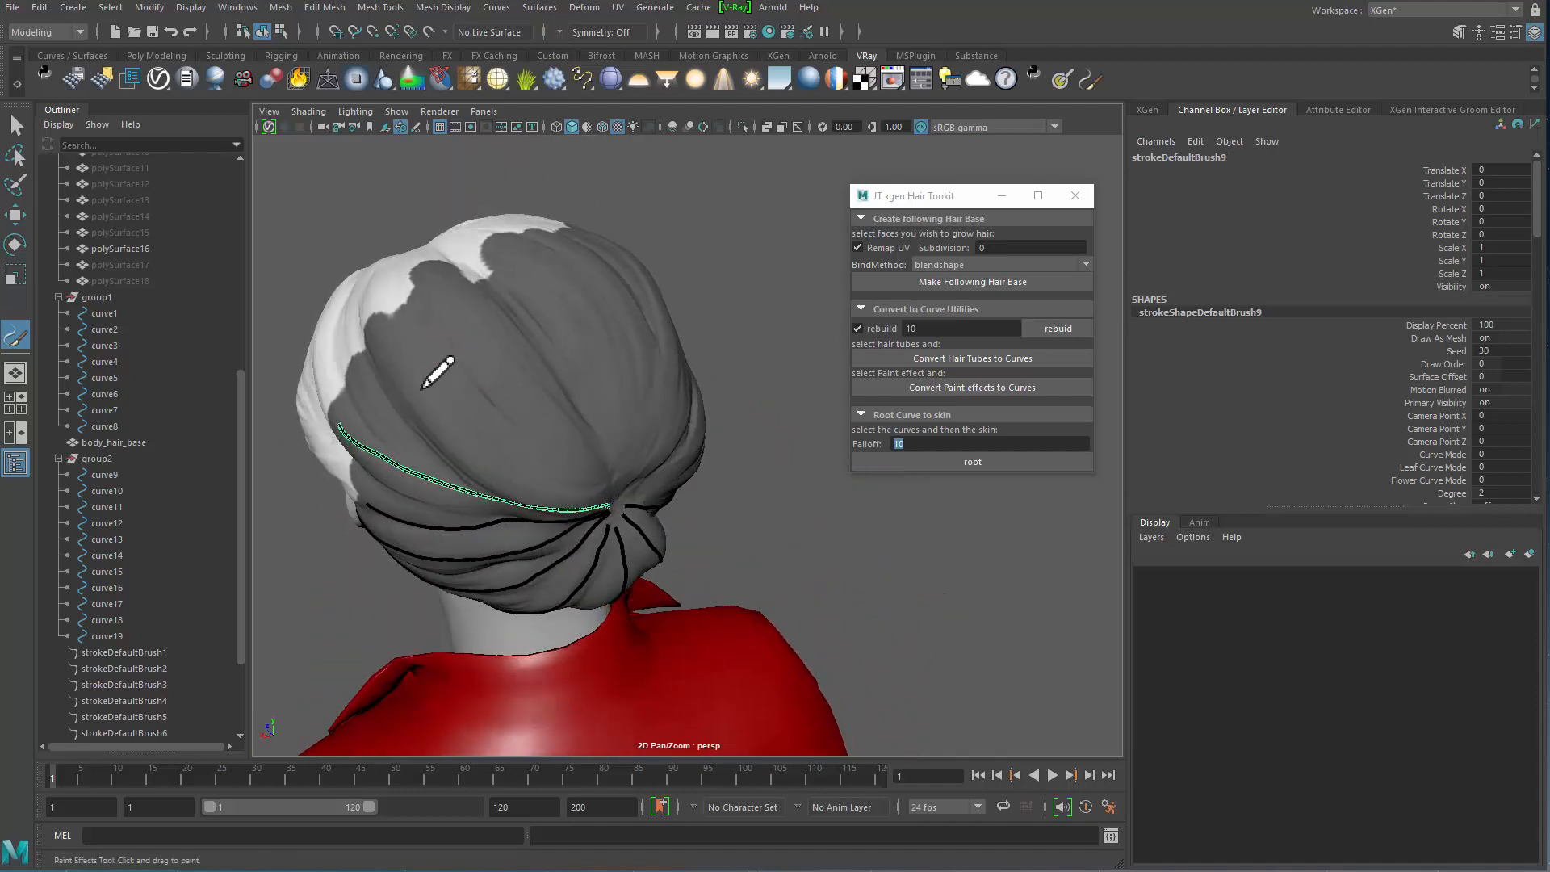
mouse_move(611, 522)
left_mouse_down()
mouse_move(565, 355)
mouse_move(537, 371)
mouse_move(487, 293)
left_mouse_up()
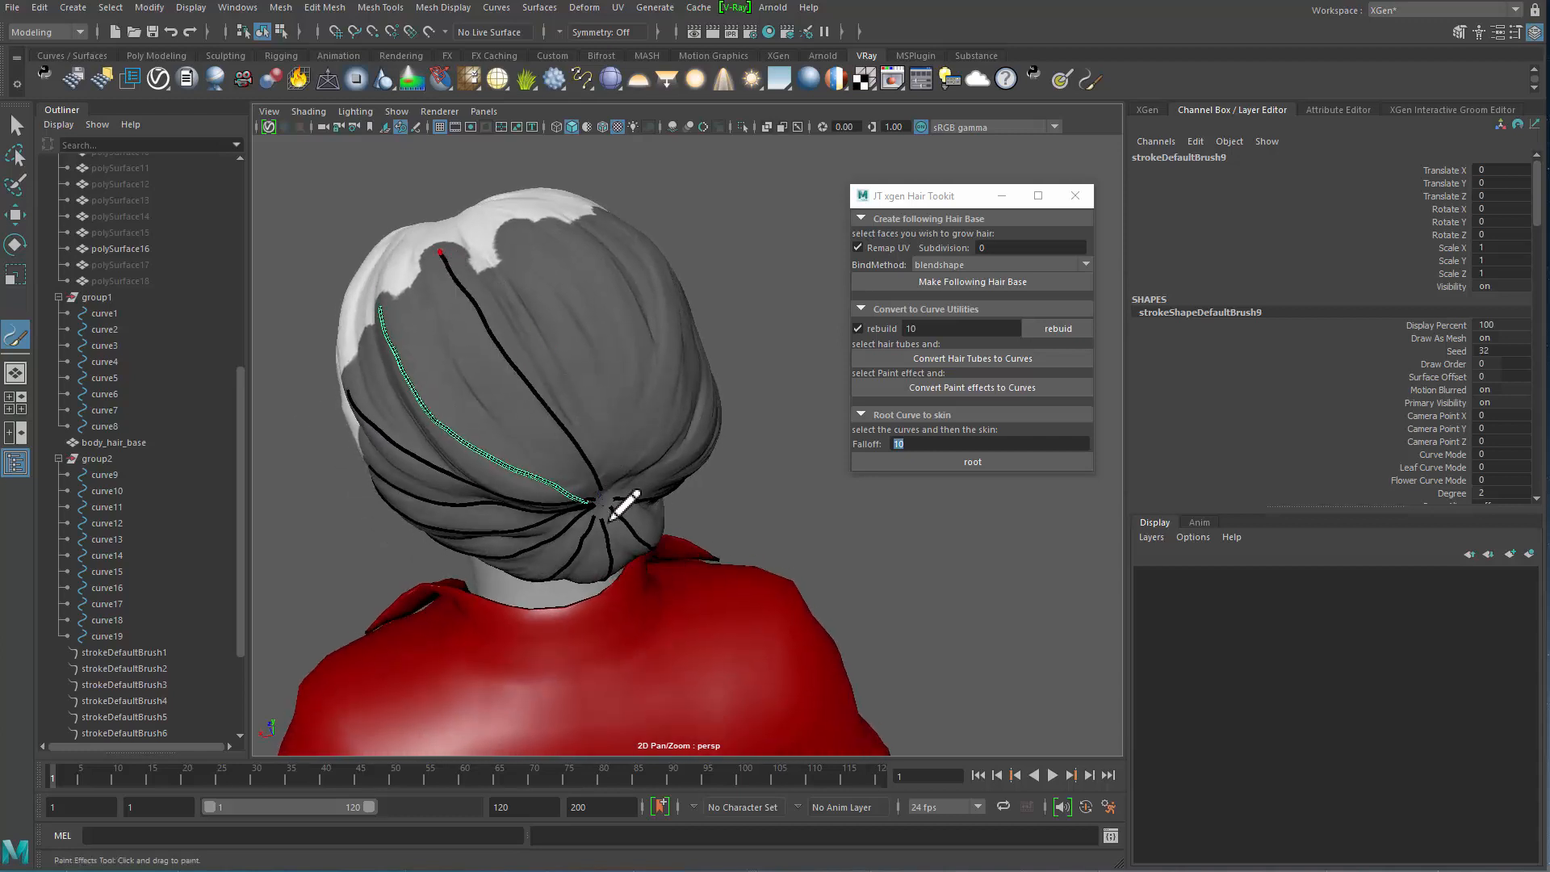
left_click_drag(611, 515, 442, 251)
left_click_drag(686, 328, 630, 299, "alt")
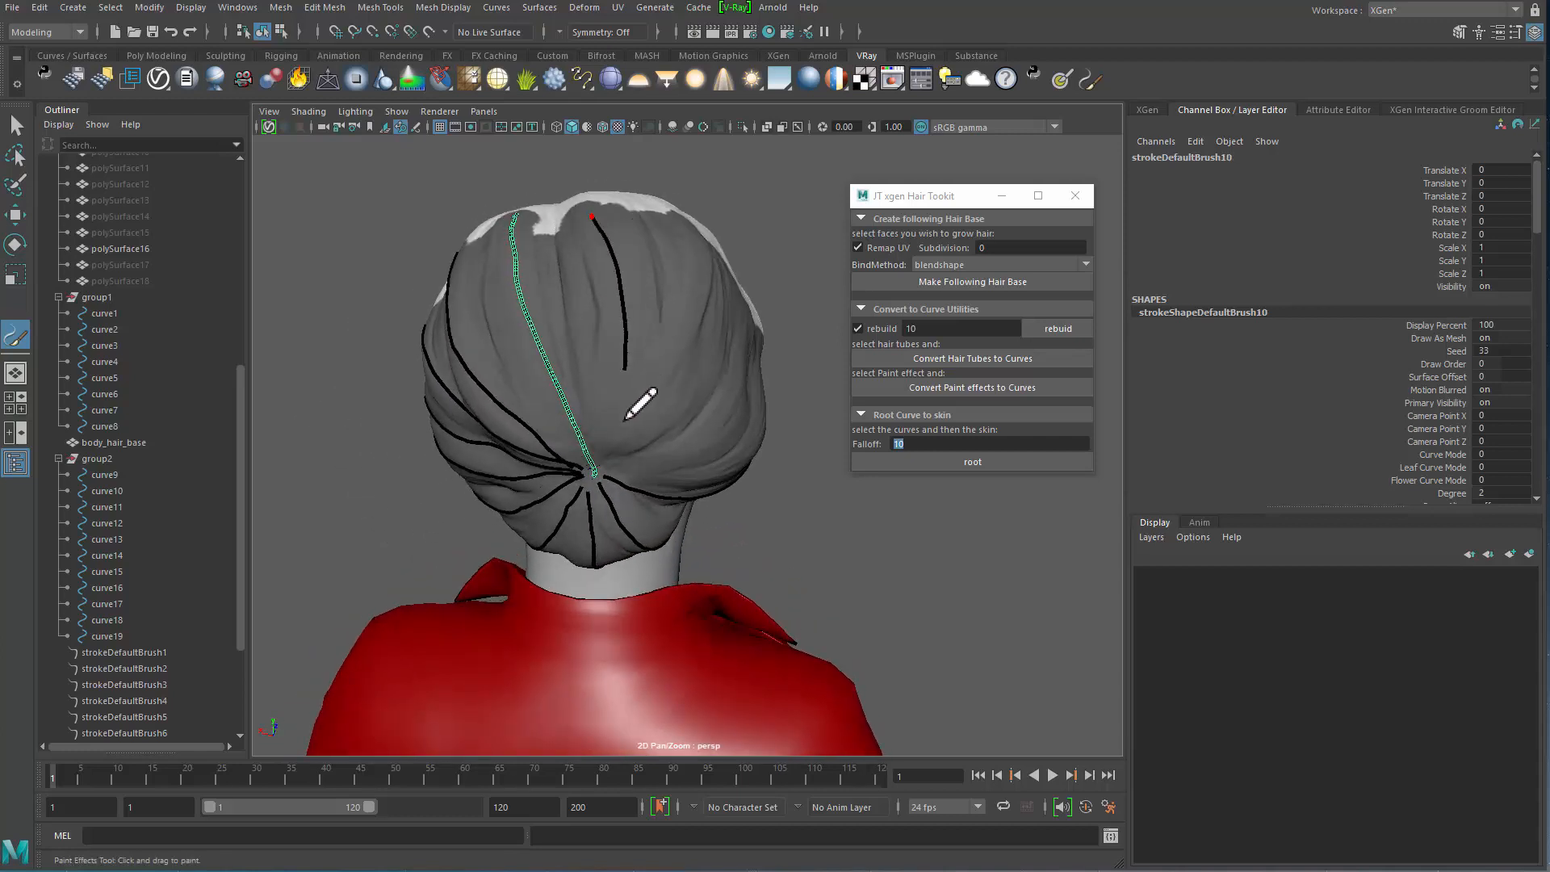
Step: Draw four Paint Effects strokes fanning from the crown and the right side of the head to the gathering point
left_click_drag(604, 475, 736, 261, "alt")
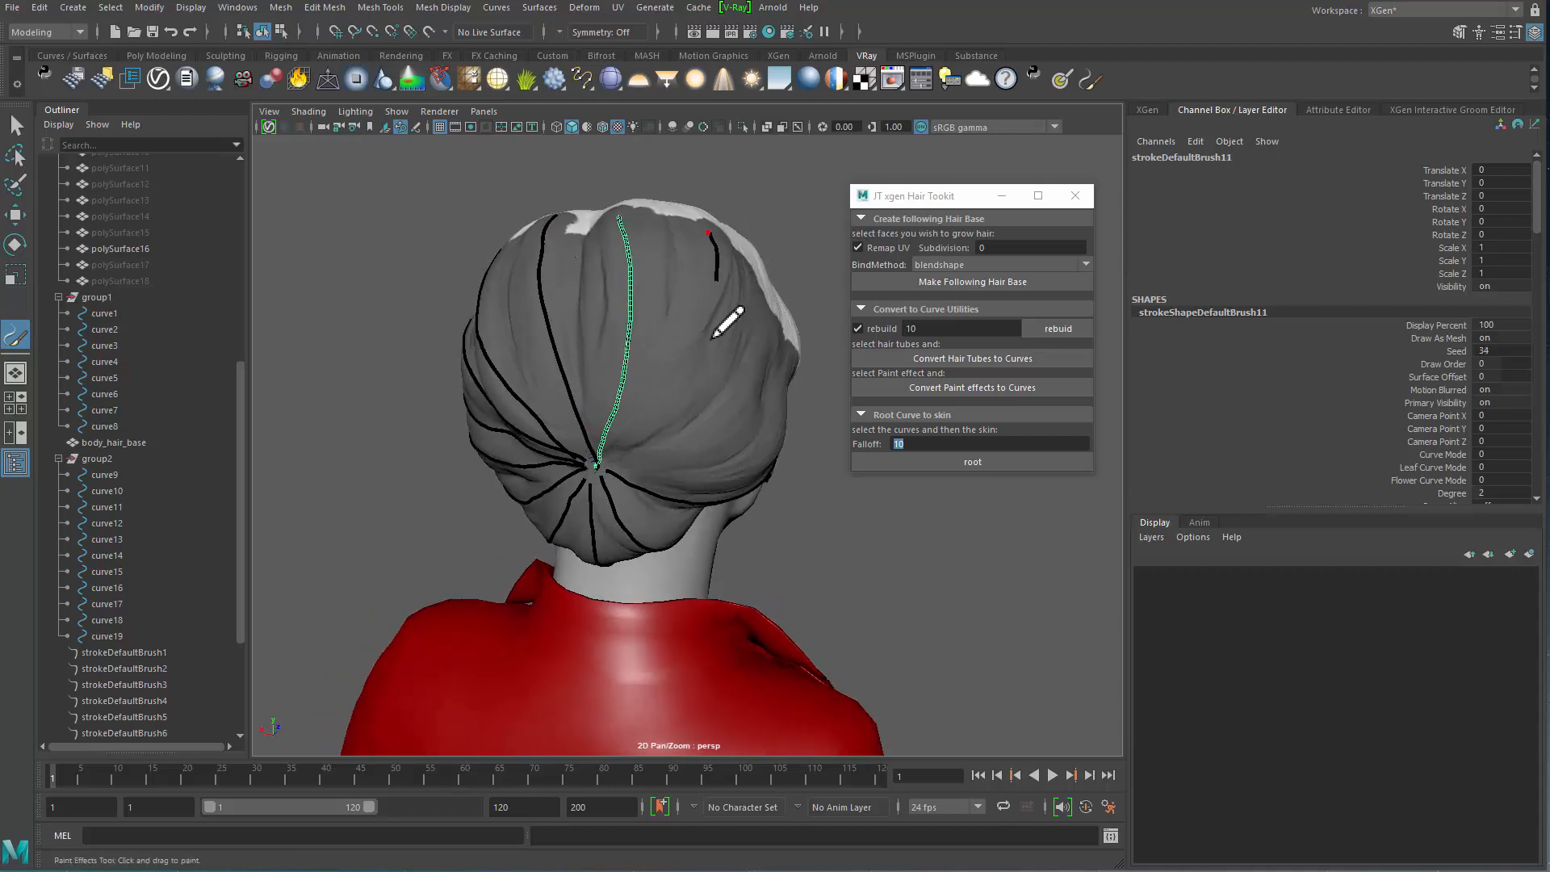
left_click_drag(605, 477, 718, 216)
left_click_drag(716, 433, 775, 401, "alt")
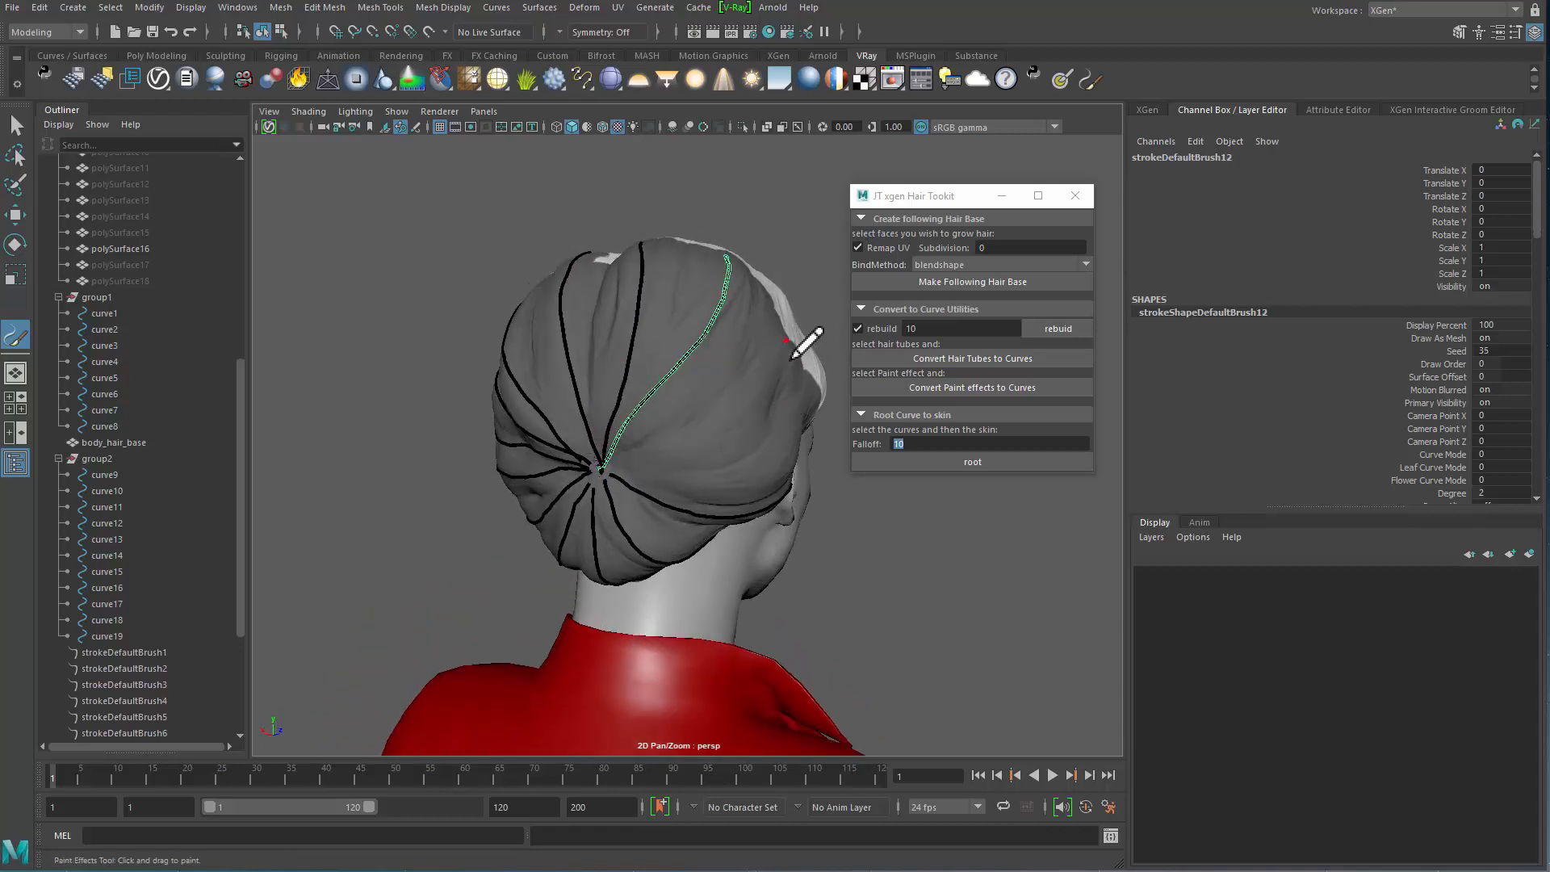
left_click_drag(603, 491, 752, 452)
mouse_move(752, 452)
left_mouse_down("alt")
mouse_move(547, 474)
mouse_move(707, 461)
mouse_move(727, 430)
left_mouse_up("alt")
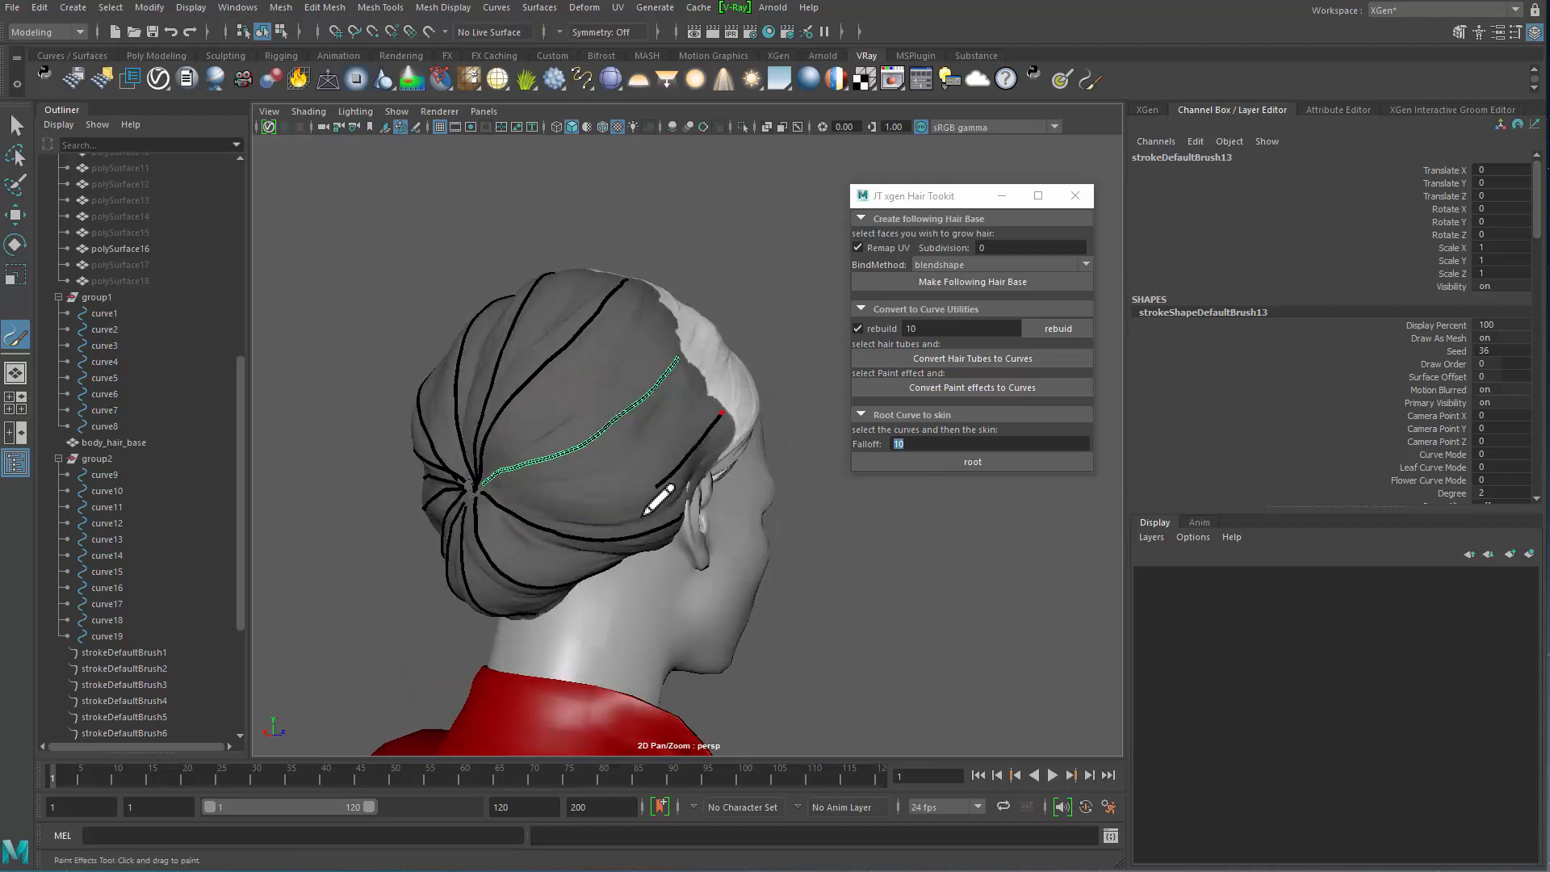
mouse_move(480, 486)
left_mouse_down()
mouse_move(443, 512)
mouse_move(565, 517)
left_mouse_up()
Step: Select strokeDefaultBrush1 through strokeDefaultBrush14 and convert these Paint Effects strokes to curves with rebuild set to 10
scroll(105, 682, "down", 5)
key("q")
left_click(168, 427)
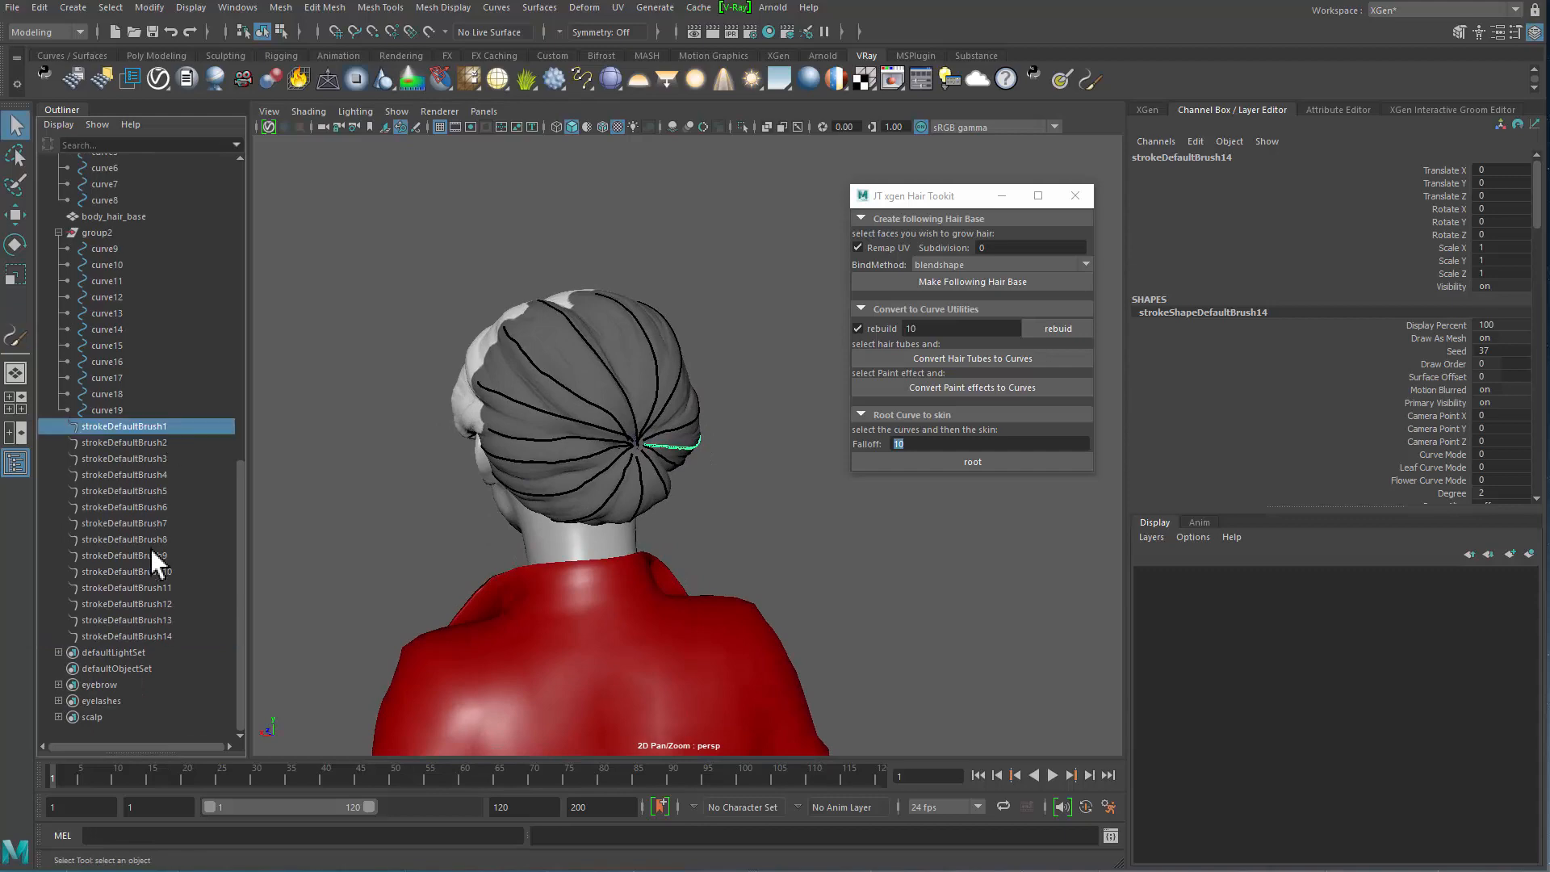
left_click(168, 635, "shift")
mouse_move(533, 533)
left_mouse_down("alt")
mouse_move(565, 496)
mouse_move(659, 487)
mouse_move(677, 530)
mouse_move(737, 504)
left_mouse_up("alt")
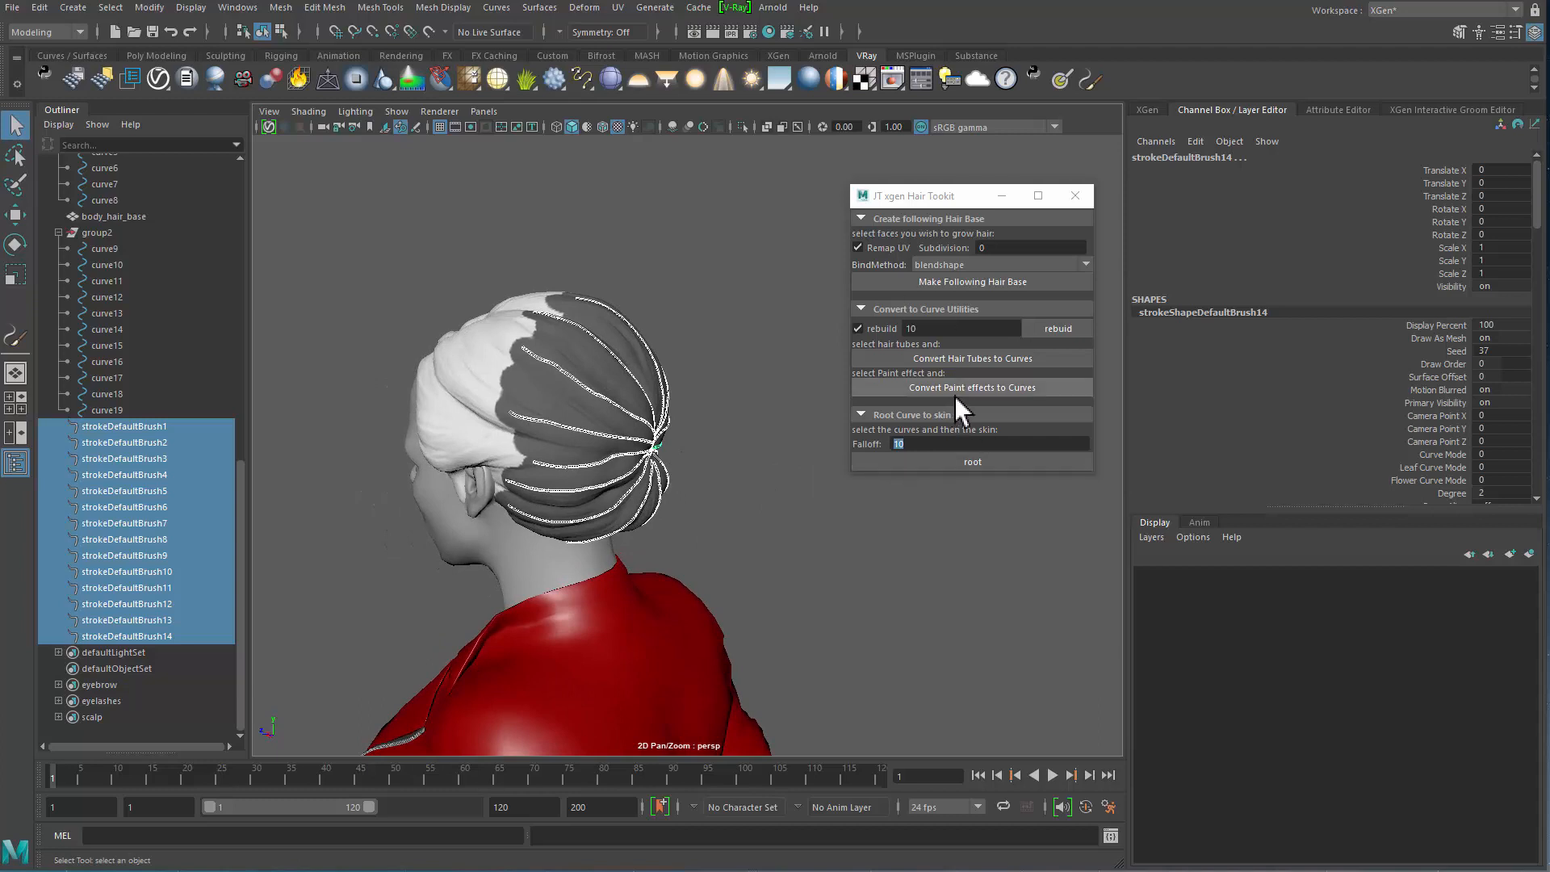
left_click(860, 390)
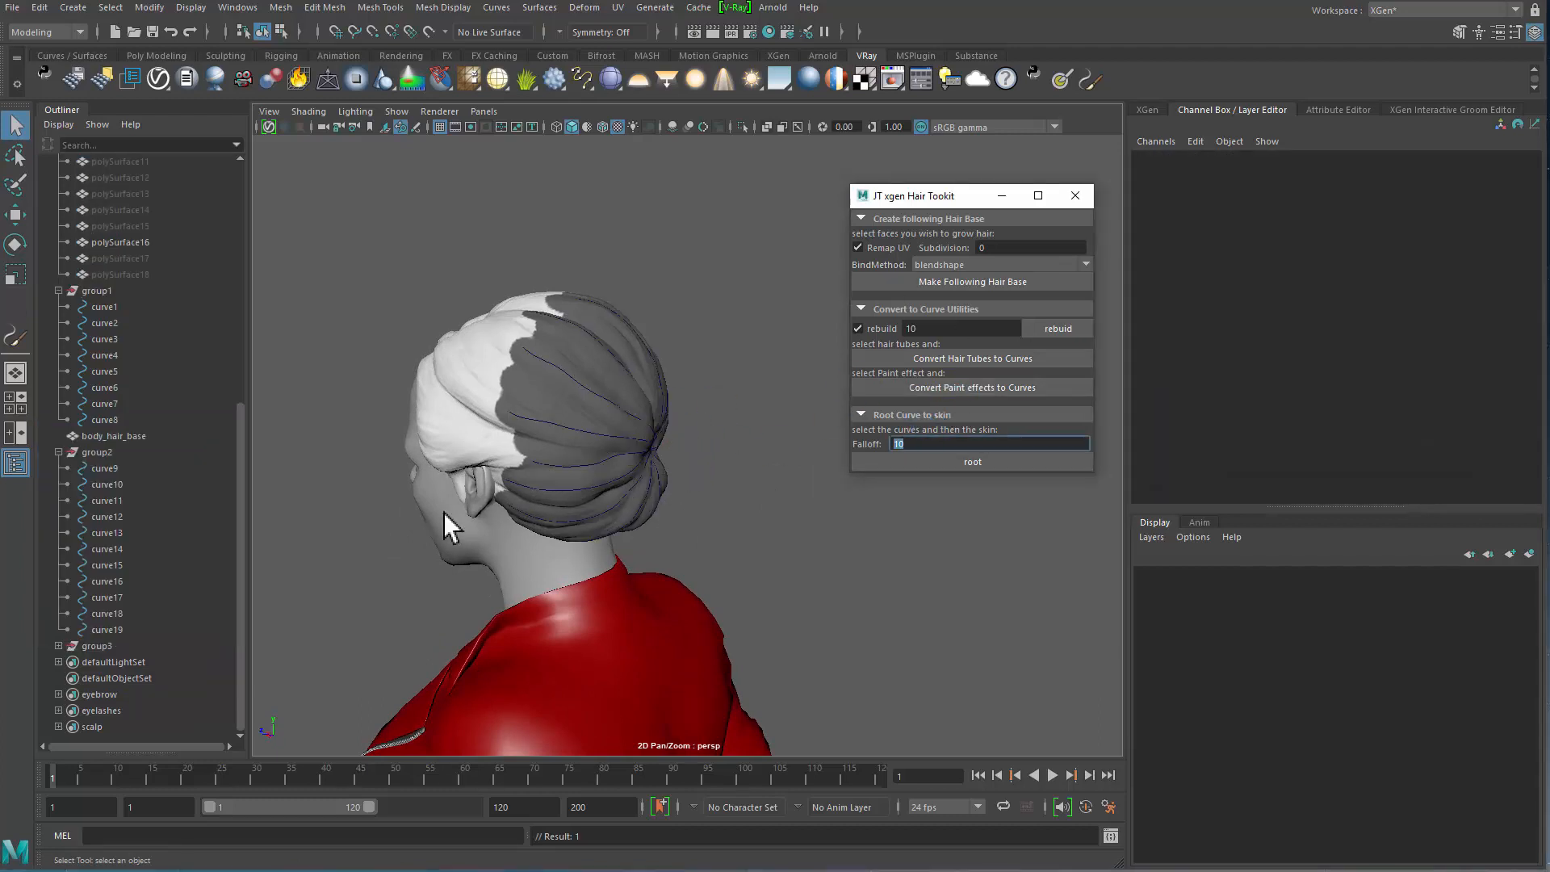
Step: Expand group3, select curve20 through curve33, and apply the Smooth operation to them
left_click(95, 636)
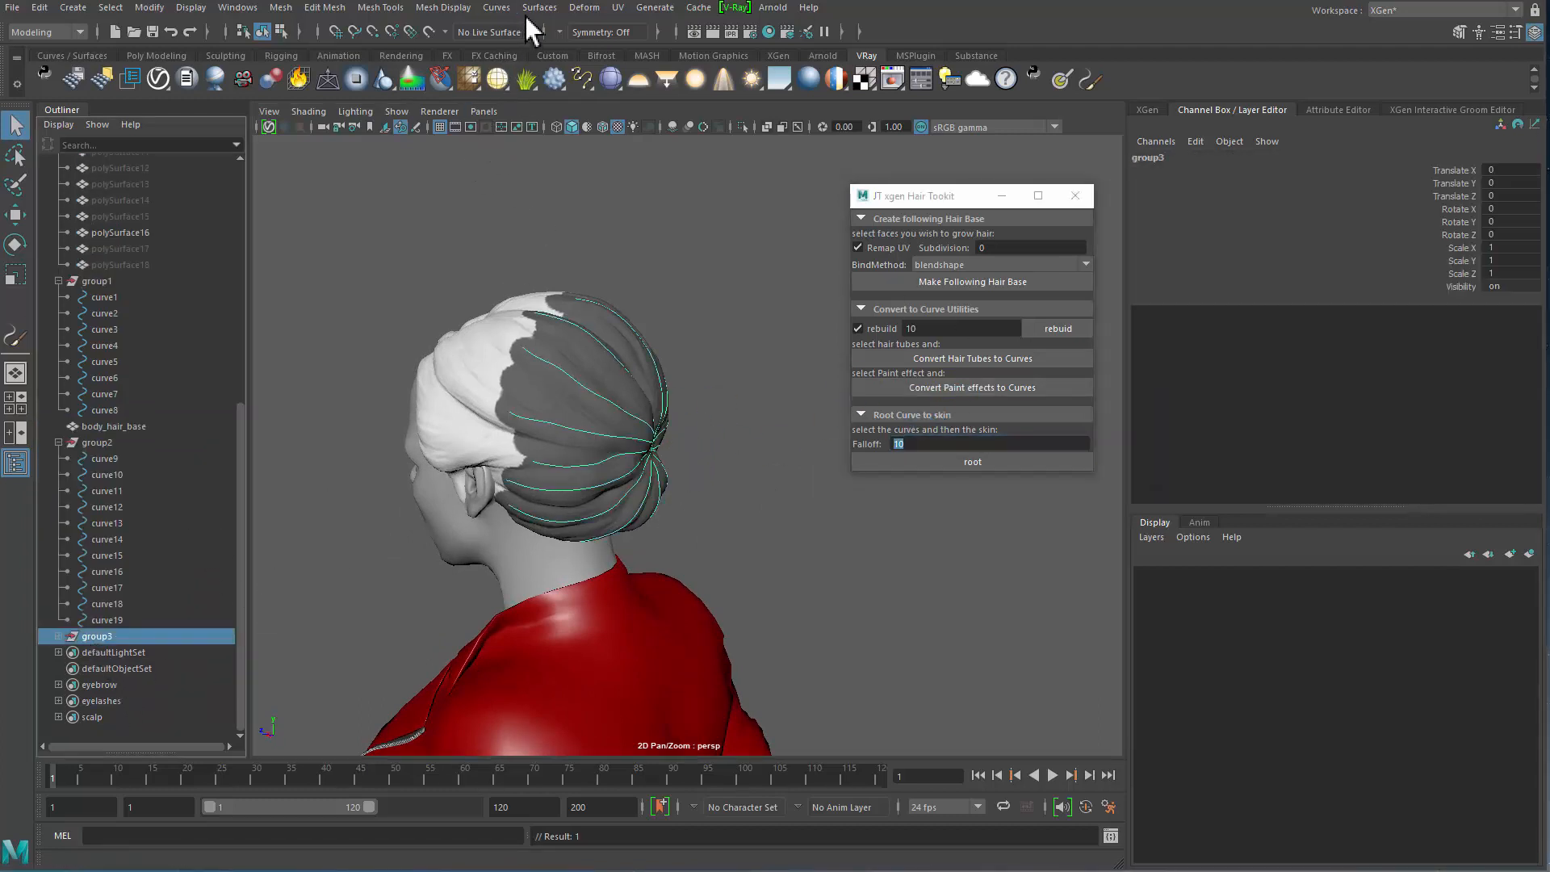
left_click(499, 8)
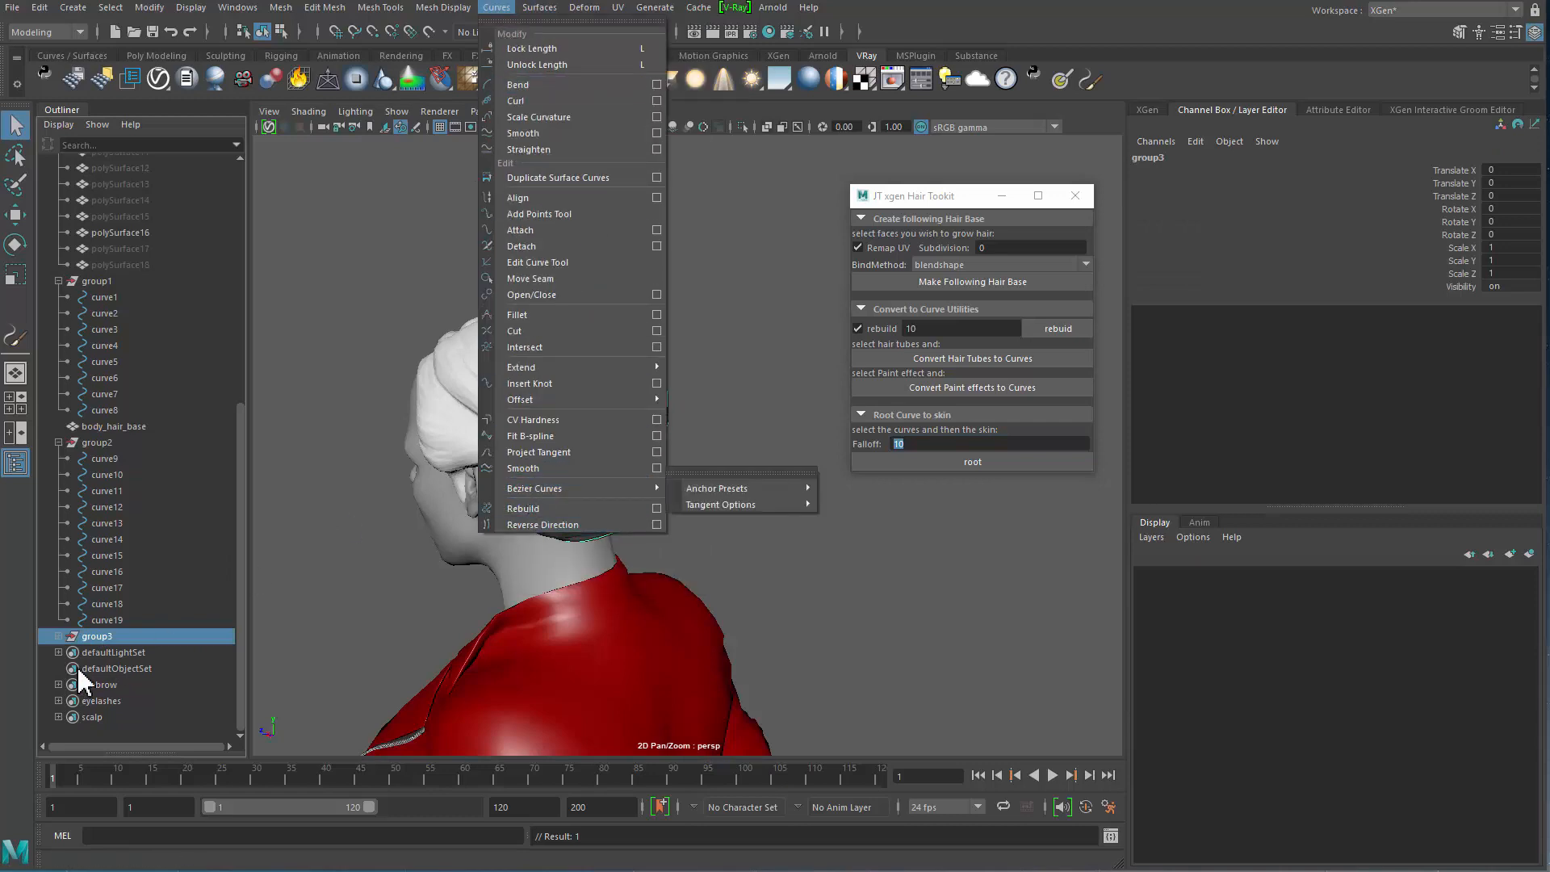
left_click(65, 644)
left_click(59, 636)
scroll(105, 639, "down", 5)
left_click(139, 634)
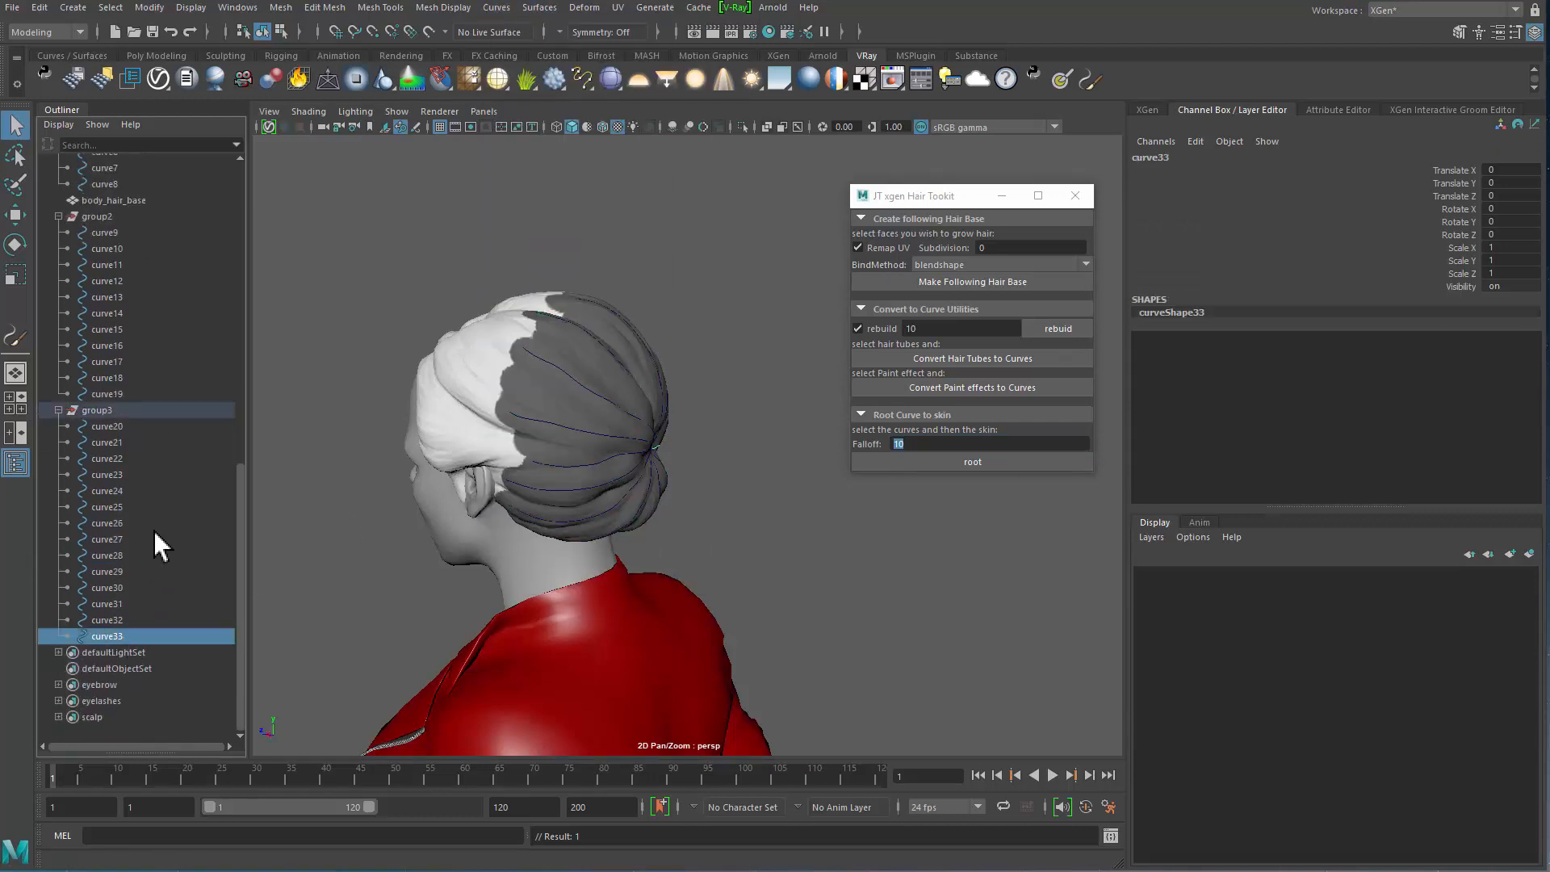
left_click(132, 440, "shift")
left_click(126, 427)
left_click(148, 638, "shift")
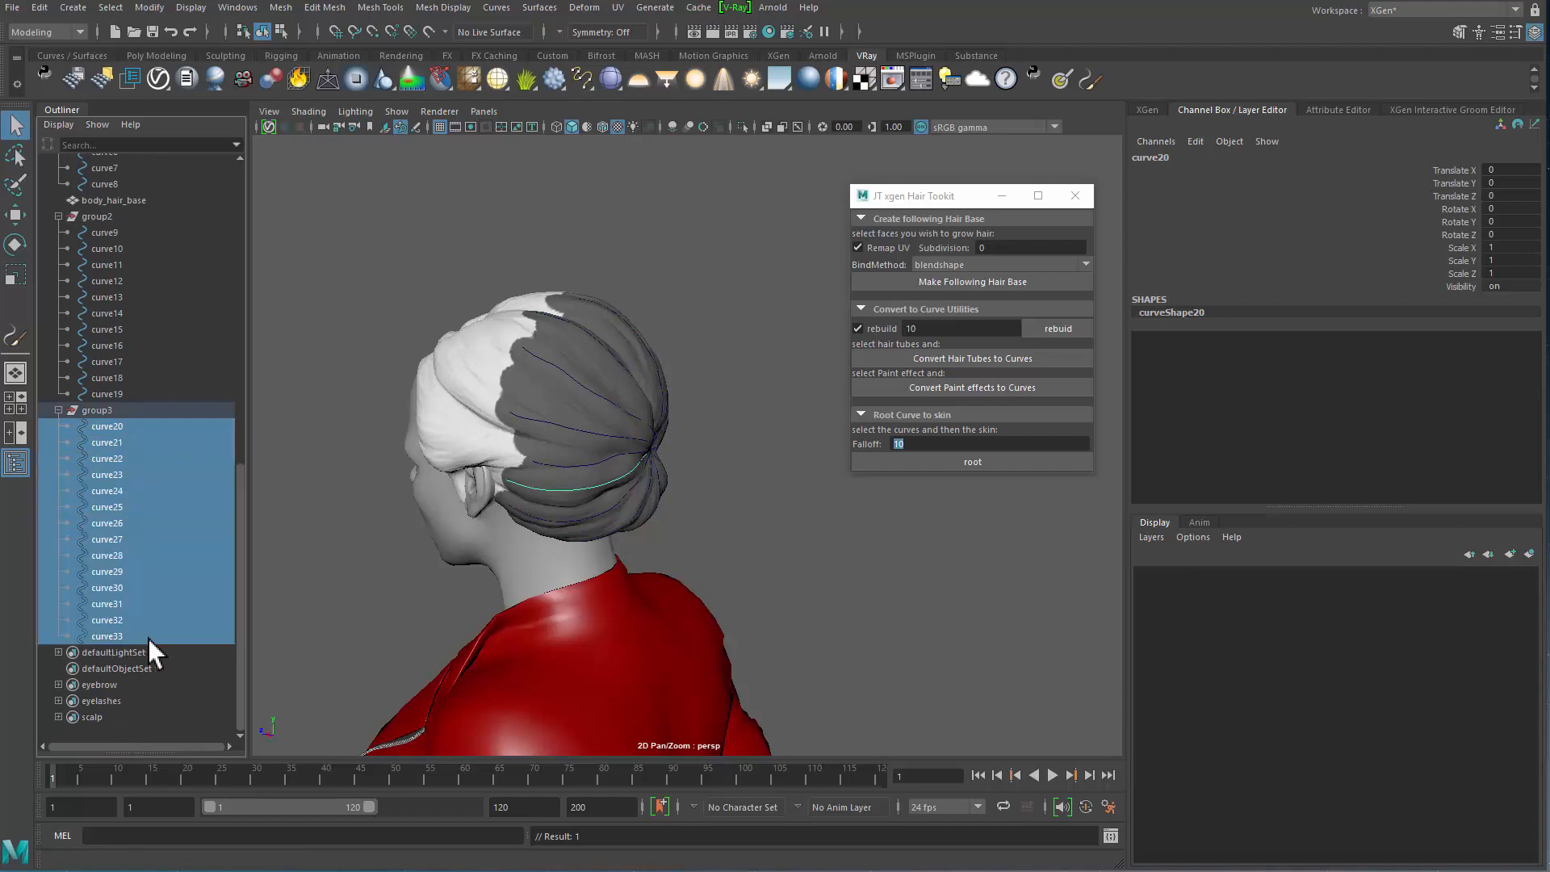
middle_click_drag(610, 379, 593, 394, "alt")
left_click(538, 8)
mouse_move(497, 7)
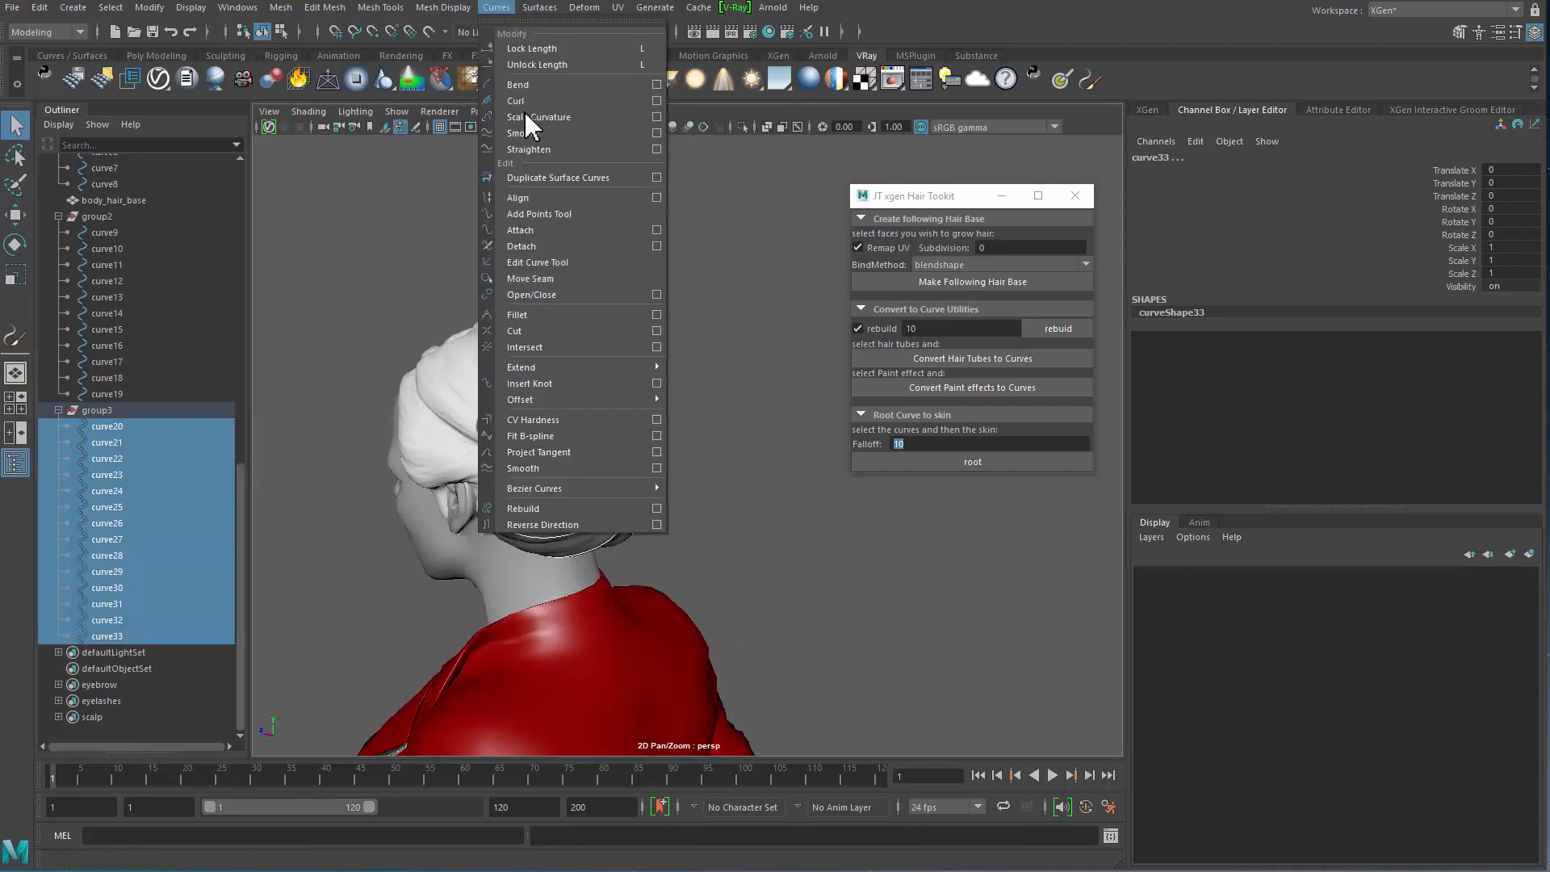
left_click(571, 472)
Step: Isolate the selected curves together with body_hair_base, root them to the skin with a falloff of 10, and reselect the curves
left_click_drag(650, 487, 577, 461, "alt")
scroll(146, 331, "up", 3)
left_click(134, 337, "ctrl")
key("ctrl+1")
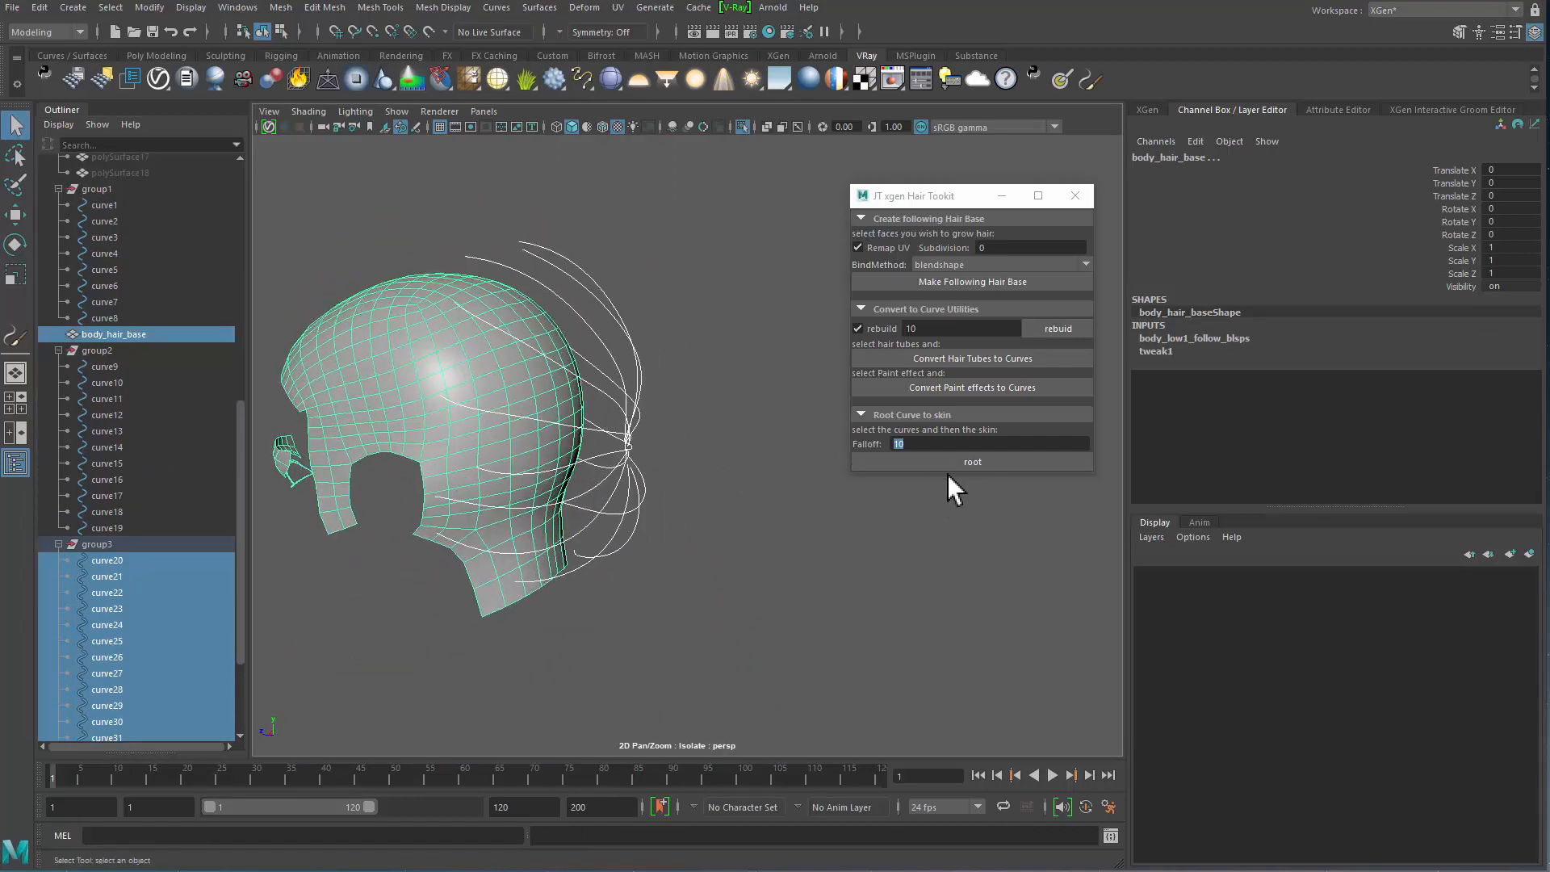
left_click(933, 468)
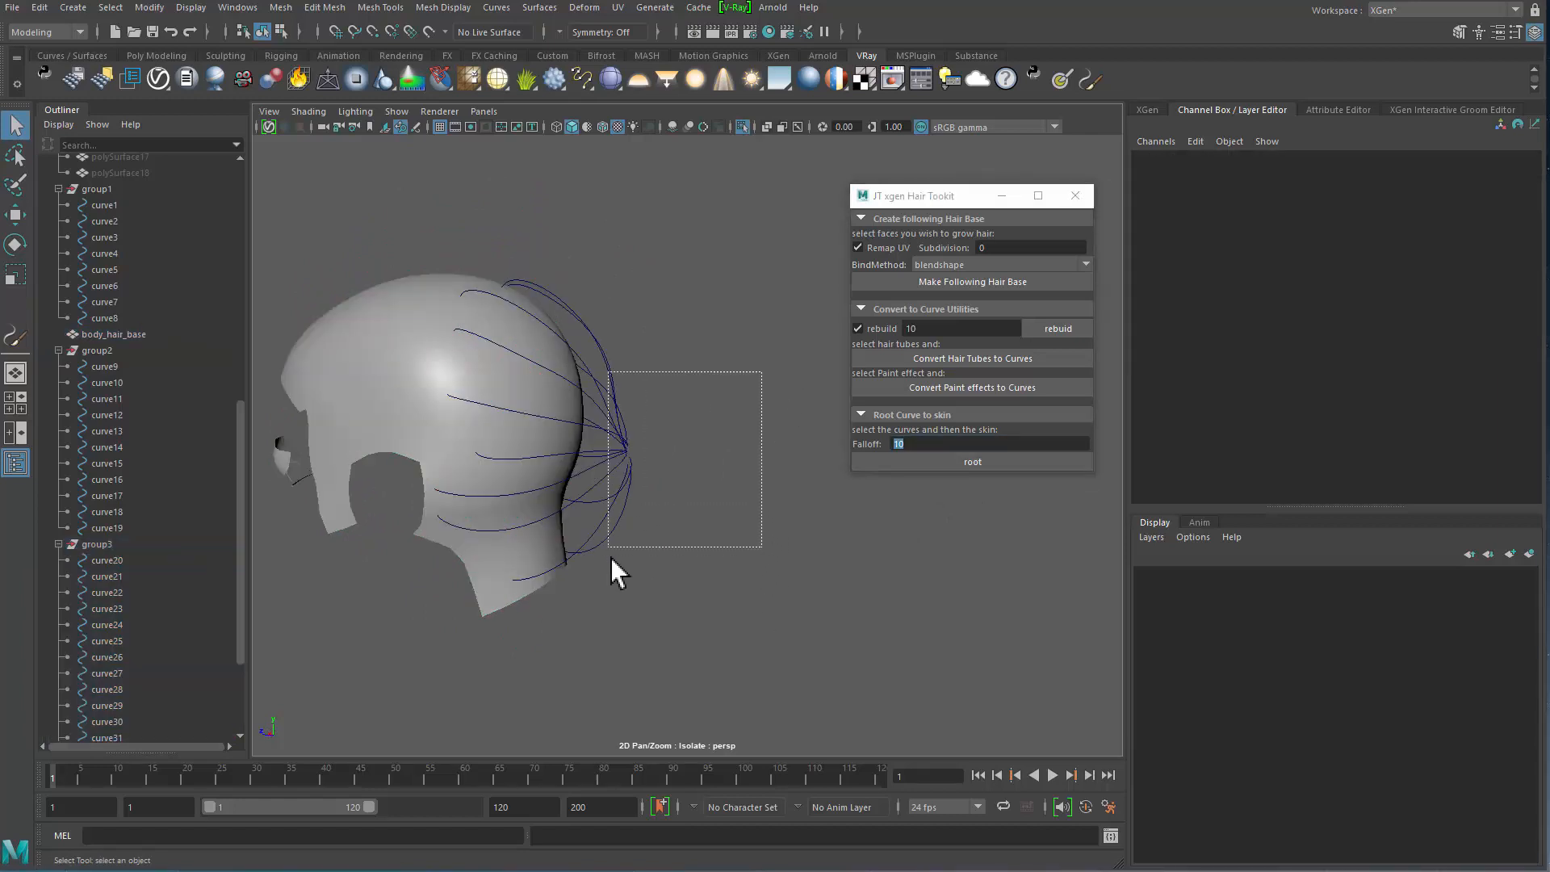
left_click_drag(611, 557, 613, 554)
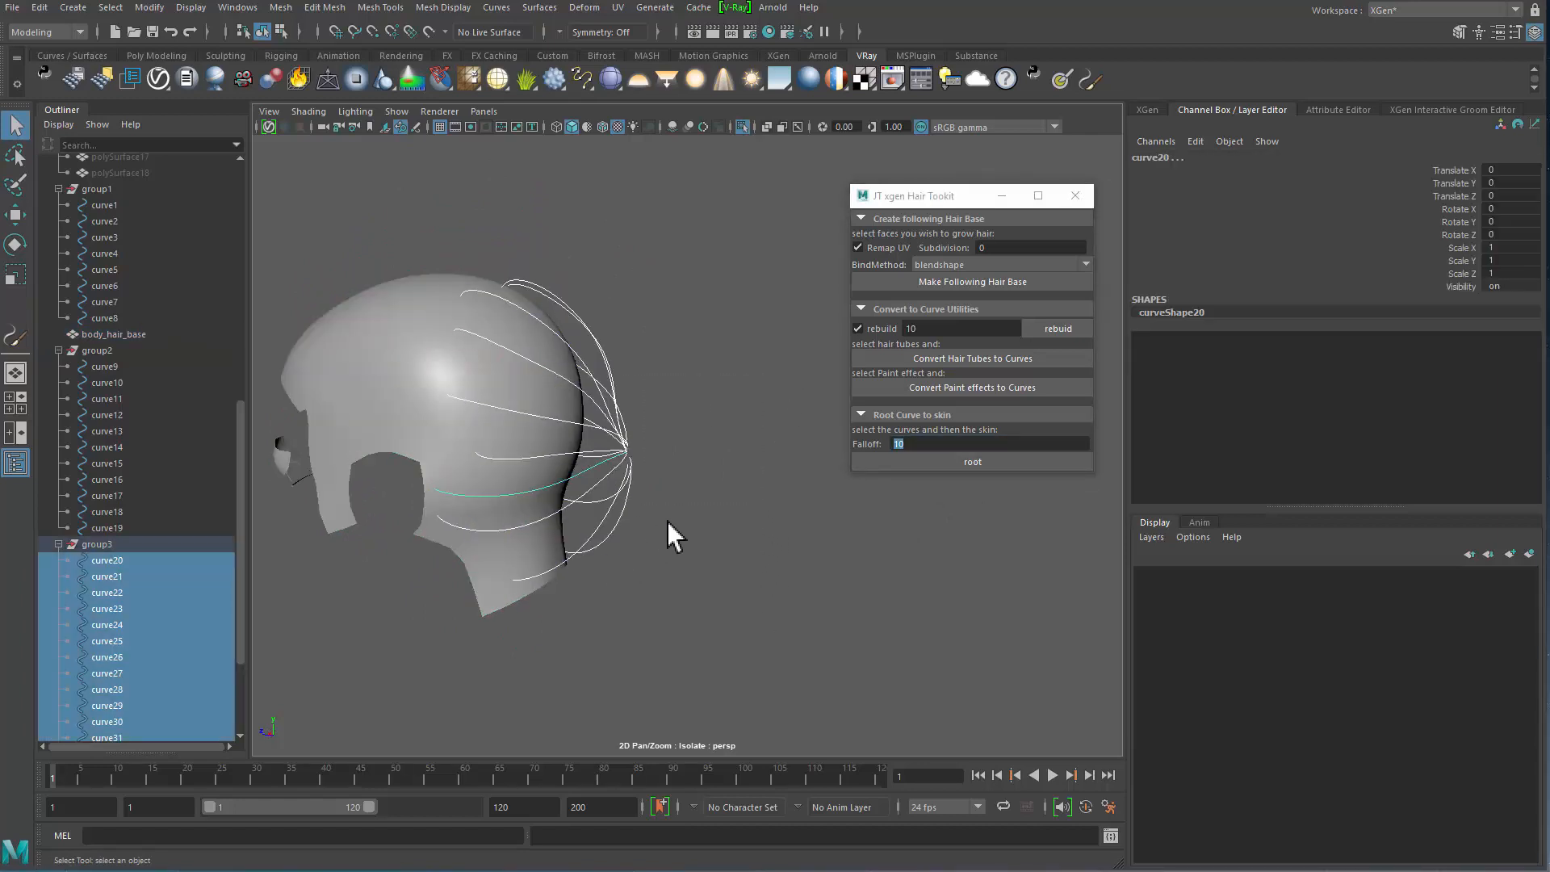
Step: Isolate group1, group2 and group3 to examine how all the guide curves run together around the head
left_click(121, 352)
left_click(112, 545, "ctrl")
left_click(118, 190, "ctrl")
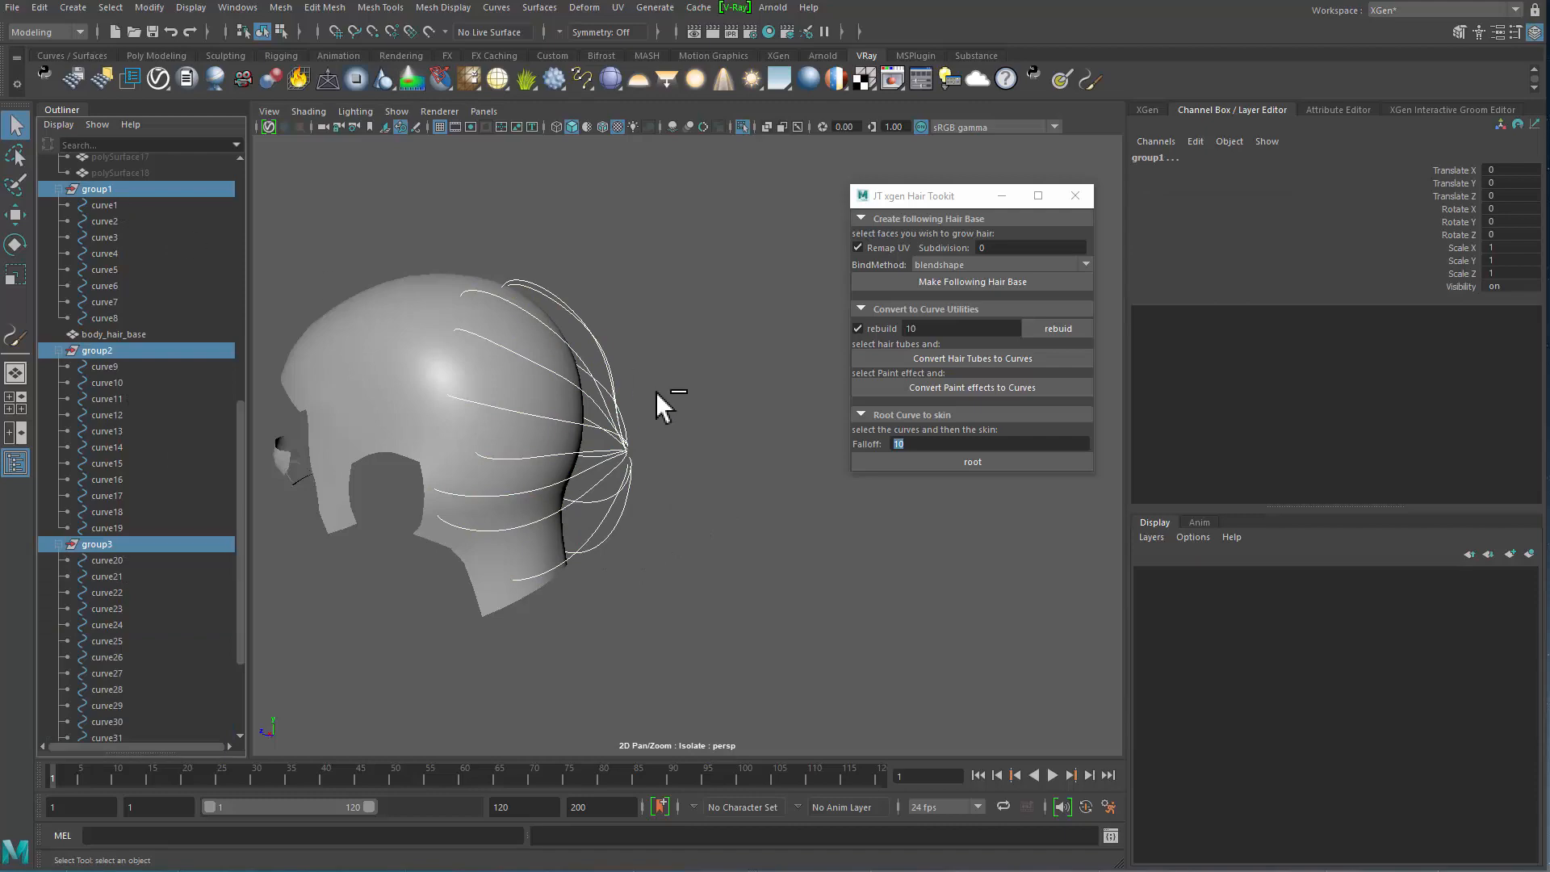
key("ctrl+1")
key("ctrl+1")
left_click(726, 416)
right_click_drag(743, 422, 561, 282, "alt")
left_click_drag(561, 282, 646, 302, "alt")
left_click_drag(674, 302, 452, 582)
key("ctrl+1")
Step: Paint the next band of the hair mesh dark with the 3D Paint Tool, extending it toward the front hairline on both sides
right_click_drag(672, 531, 549, 484, "alt")
mouse_move(453, 468)
left_mouse_down("alt")
mouse_move(515, 457)
mouse_move(552, 423)
mouse_move(595, 499)
left_mouse_up("alt")
left_click(552, 440)
left_click(552, 423)
right_click_drag(595, 498, 645, 505, "alt")
mouse_move(540, 506)
left_mouse_down("alt")
mouse_move(554, 511)
mouse_move(582, 439)
left_mouse_up("alt")
middle_click_drag(582, 440, 581, 479, "alt")
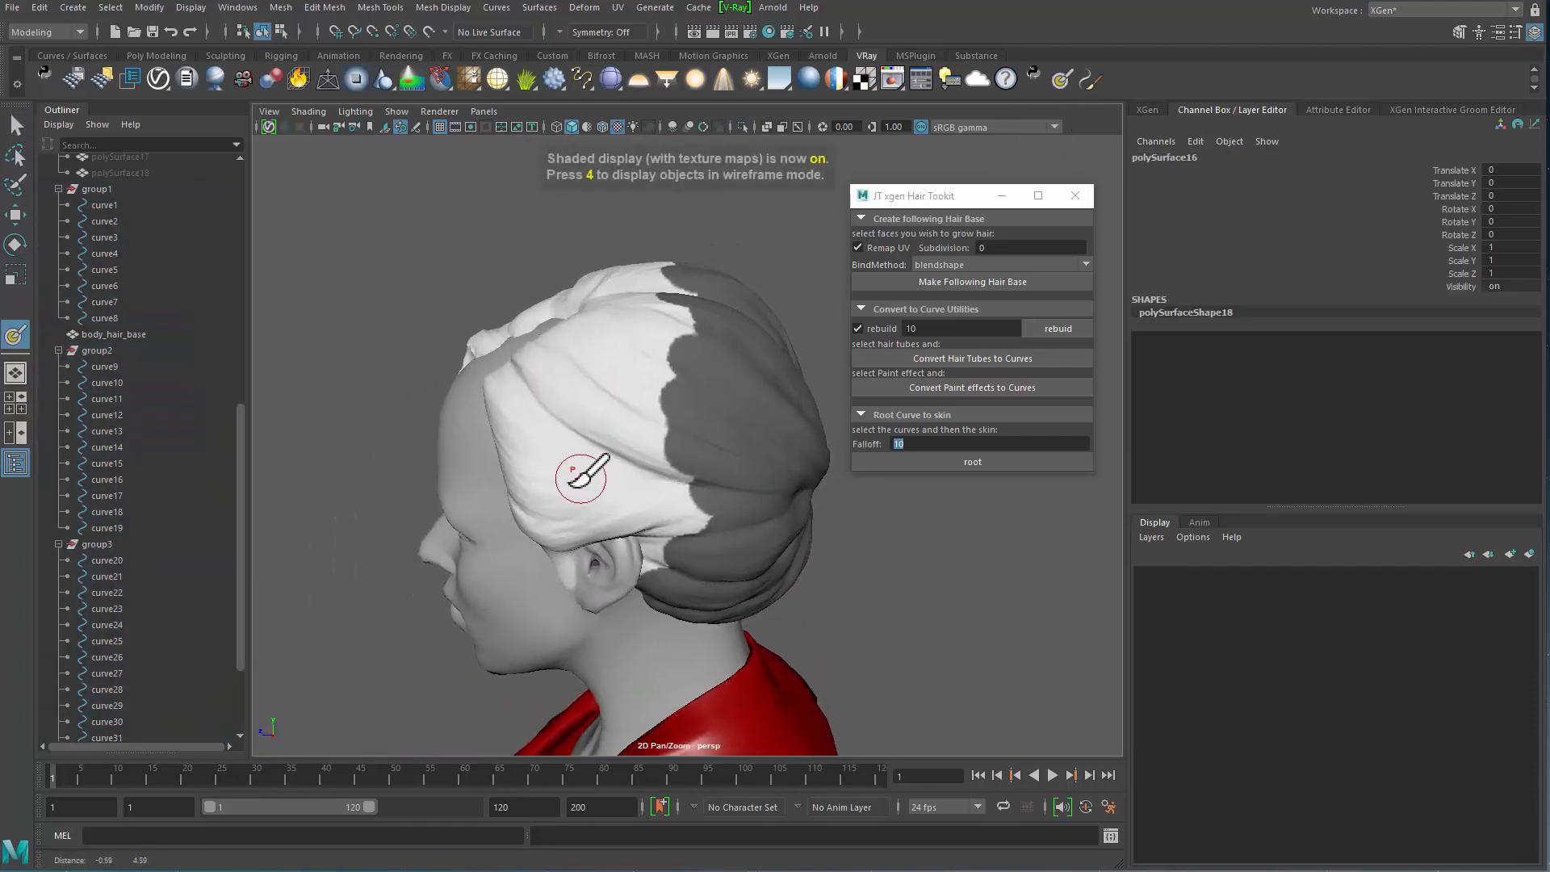
left_click_drag(581, 479, 622, 516, "alt")
middle_click_drag(622, 515, 614, 509, "alt")
mouse_move(578, 546)
left_mouse_down()
mouse_move(692, 571)
mouse_move(666, 604)
mouse_move(678, 554)
mouse_move(710, 540)
mouse_move(659, 409)
mouse_move(689, 359)
mouse_move(638, 344)
mouse_move(737, 398)
mouse_move(564, 481)
mouse_move(629, 541)
left_mouse_up()
mouse_move(629, 541)
left_mouse_down()
mouse_move(678, 506)
mouse_move(622, 561)
mouse_move(588, 536)
mouse_move(536, 595)
mouse_move(512, 526)
mouse_move(656, 396)
mouse_move(625, 568)
left_mouse_up()
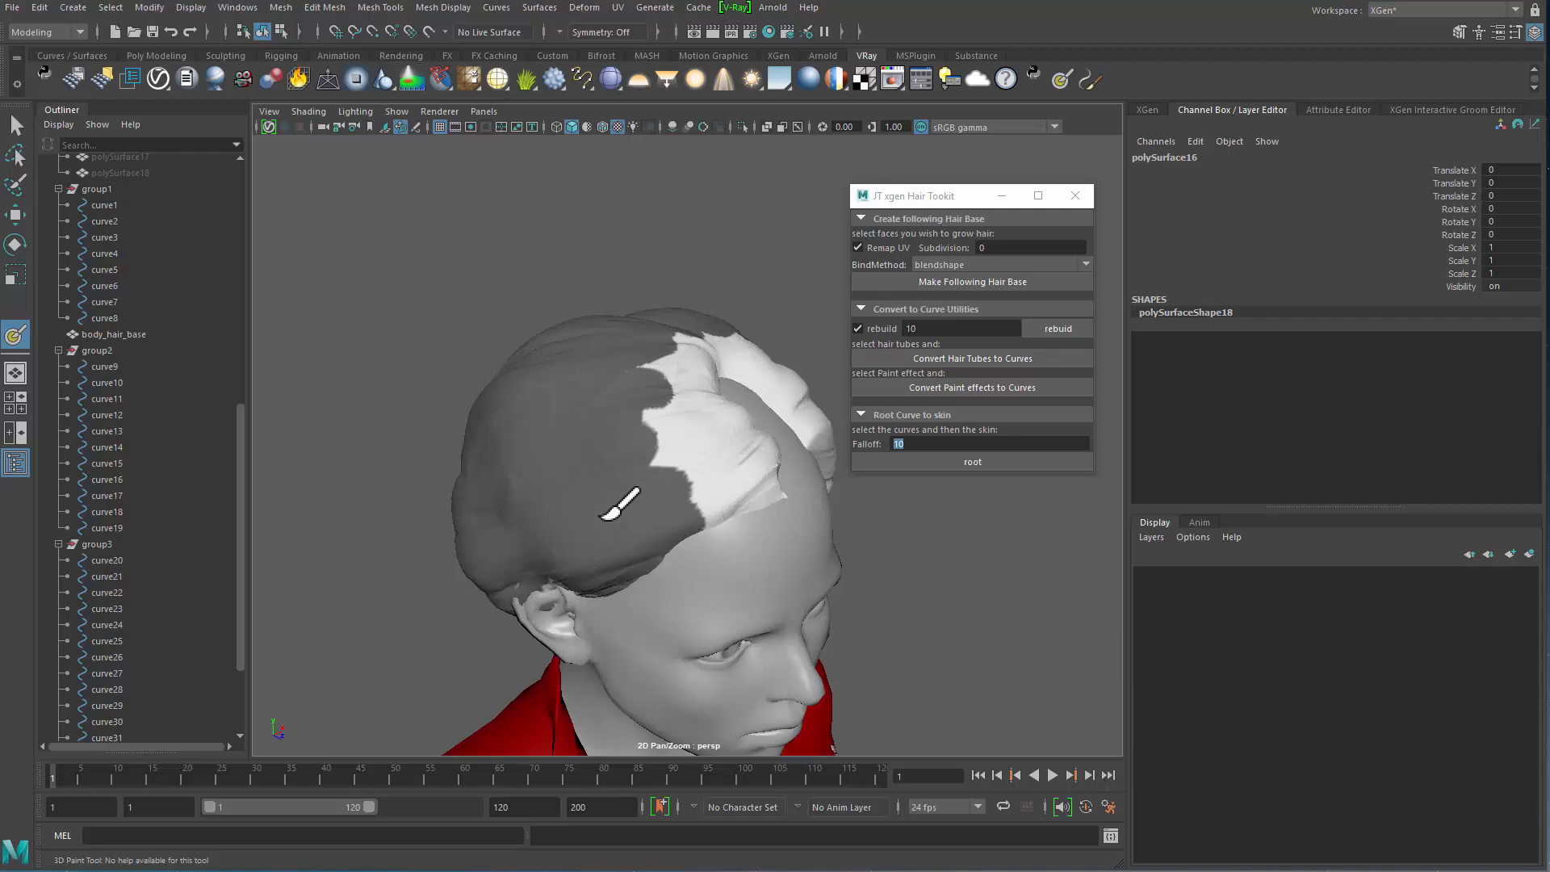
mouse_move(614, 508)
left_mouse_down("alt")
mouse_move(443, 508)
mouse_move(579, 440)
mouse_move(626, 467)
mouse_move(643, 512)
mouse_move(686, 541)
mouse_move(650, 548)
mouse_move(643, 518)
left_mouse_up("alt")
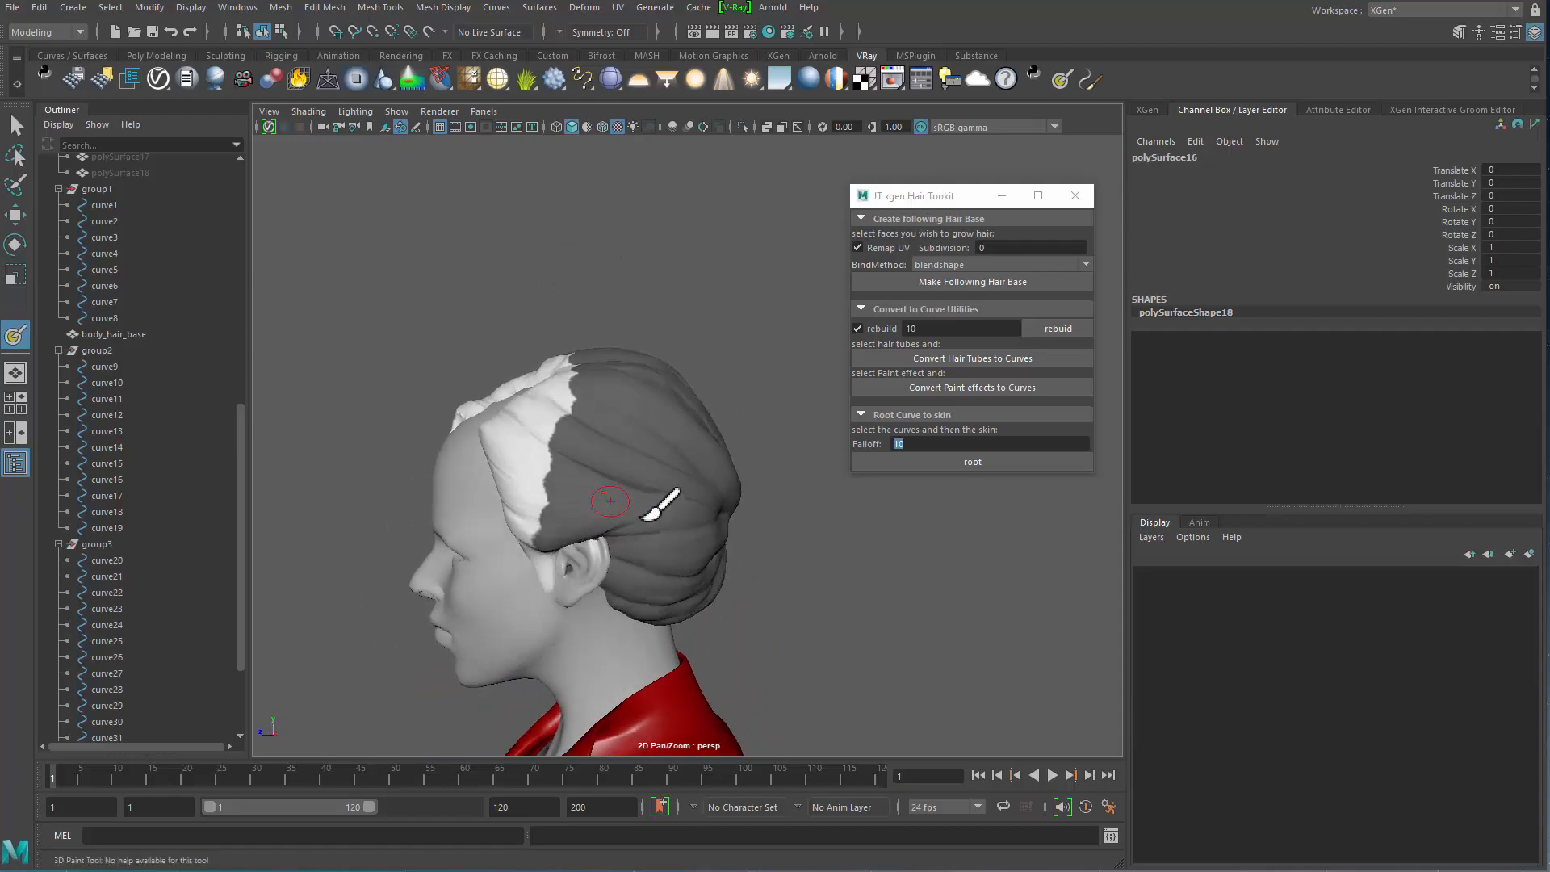
Step: Draw two Paint Effects strokes on the hair mesh from the left front edge of the painted area back to the gathering point
left_click(1089, 79)
left_click_drag(517, 543, 476, 549, "alt")
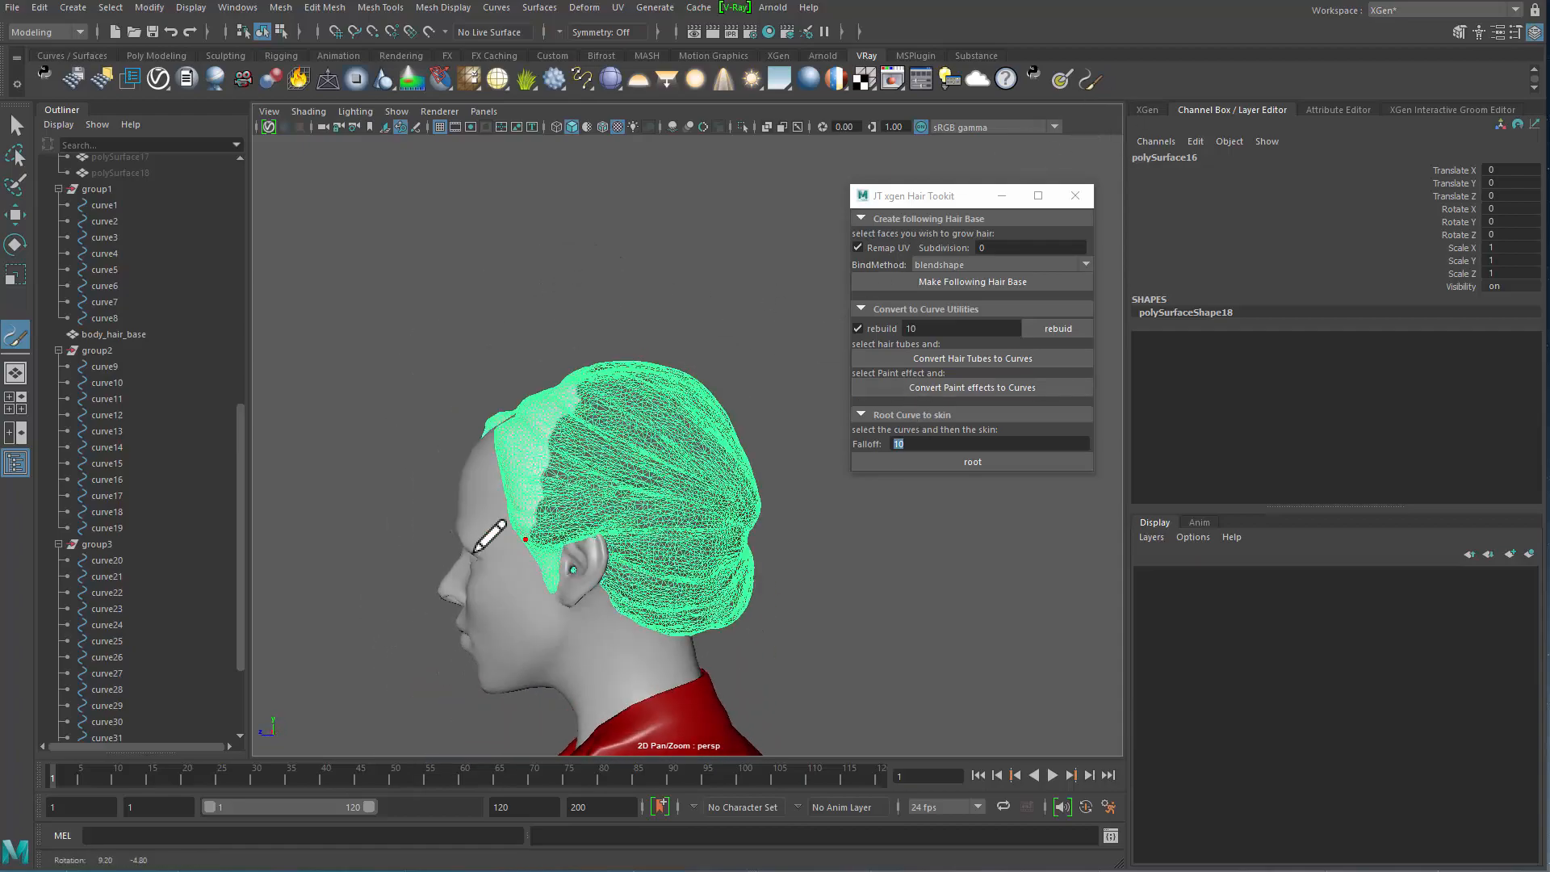
right_click_drag(477, 549, 536, 519, "alt")
middle_click_drag(536, 519, 491, 498, "alt")
mouse_move(452, 482)
left_mouse_down("alt")
mouse_move(487, 525)
mouse_move(365, 502)
left_mouse_up("alt")
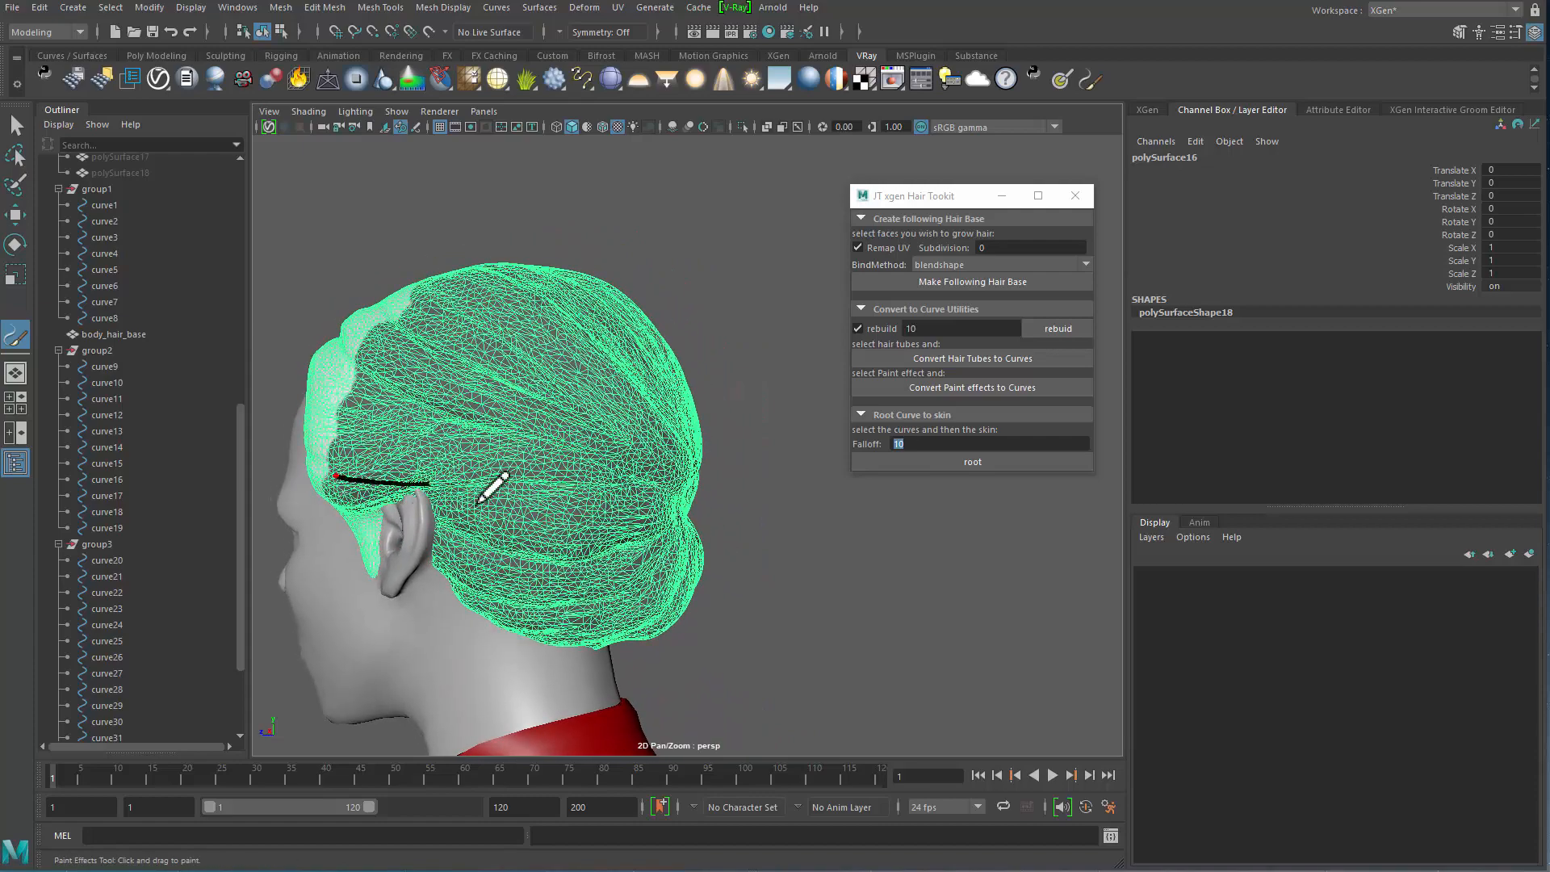
mouse_move(694, 515)
left_mouse_down("alt")
mouse_move(588, 467)
mouse_move(678, 474)
mouse_move(400, 486)
mouse_move(417, 492)
left_mouse_up("alt")
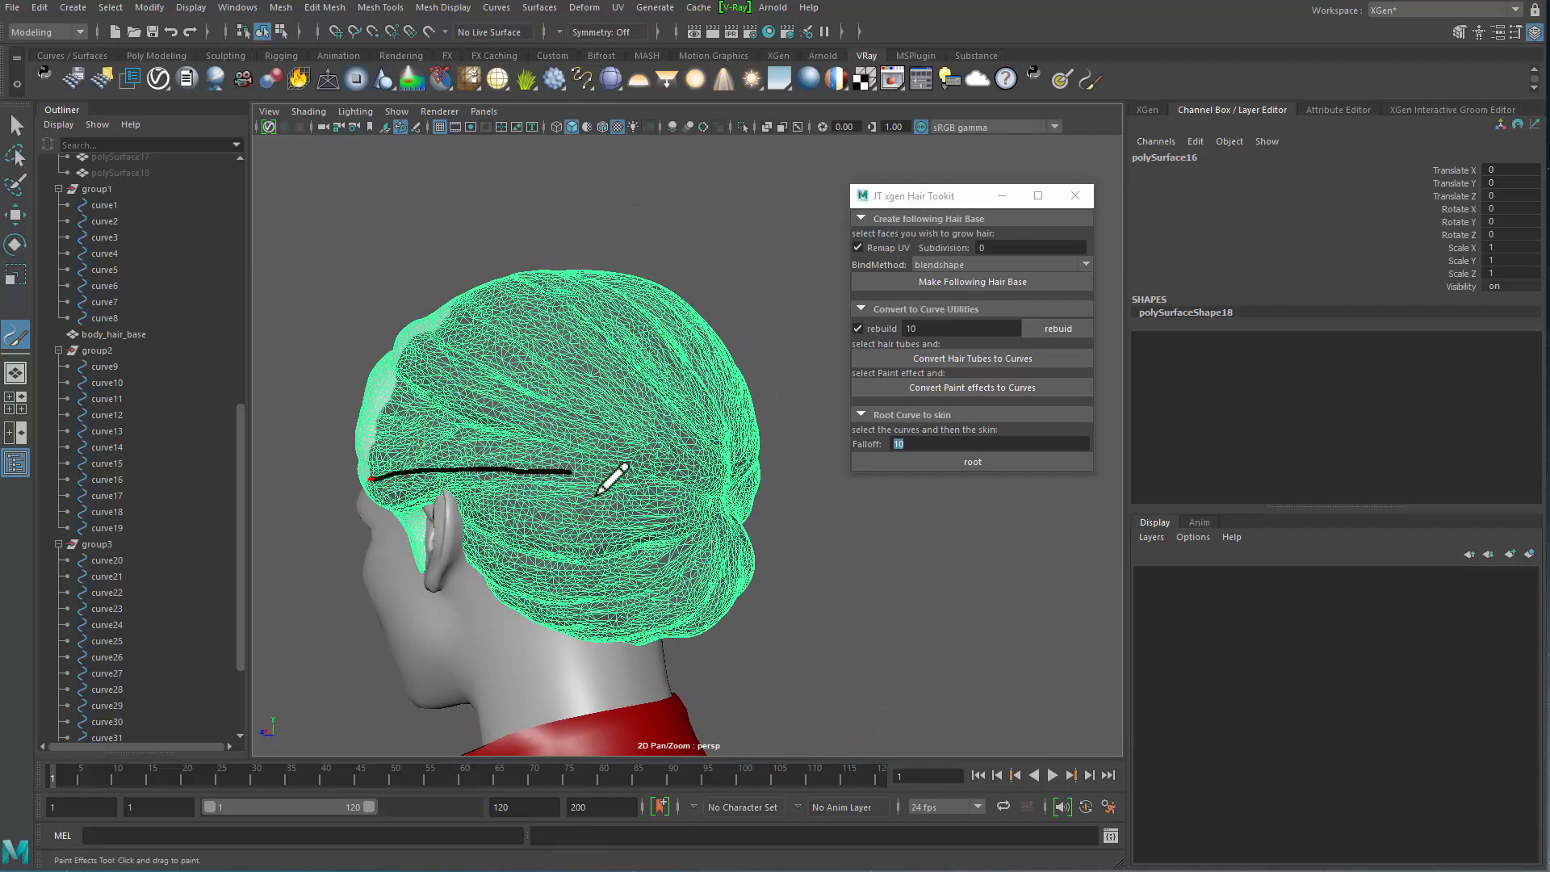
right_click_drag(424, 420, 453, 462, "alt")
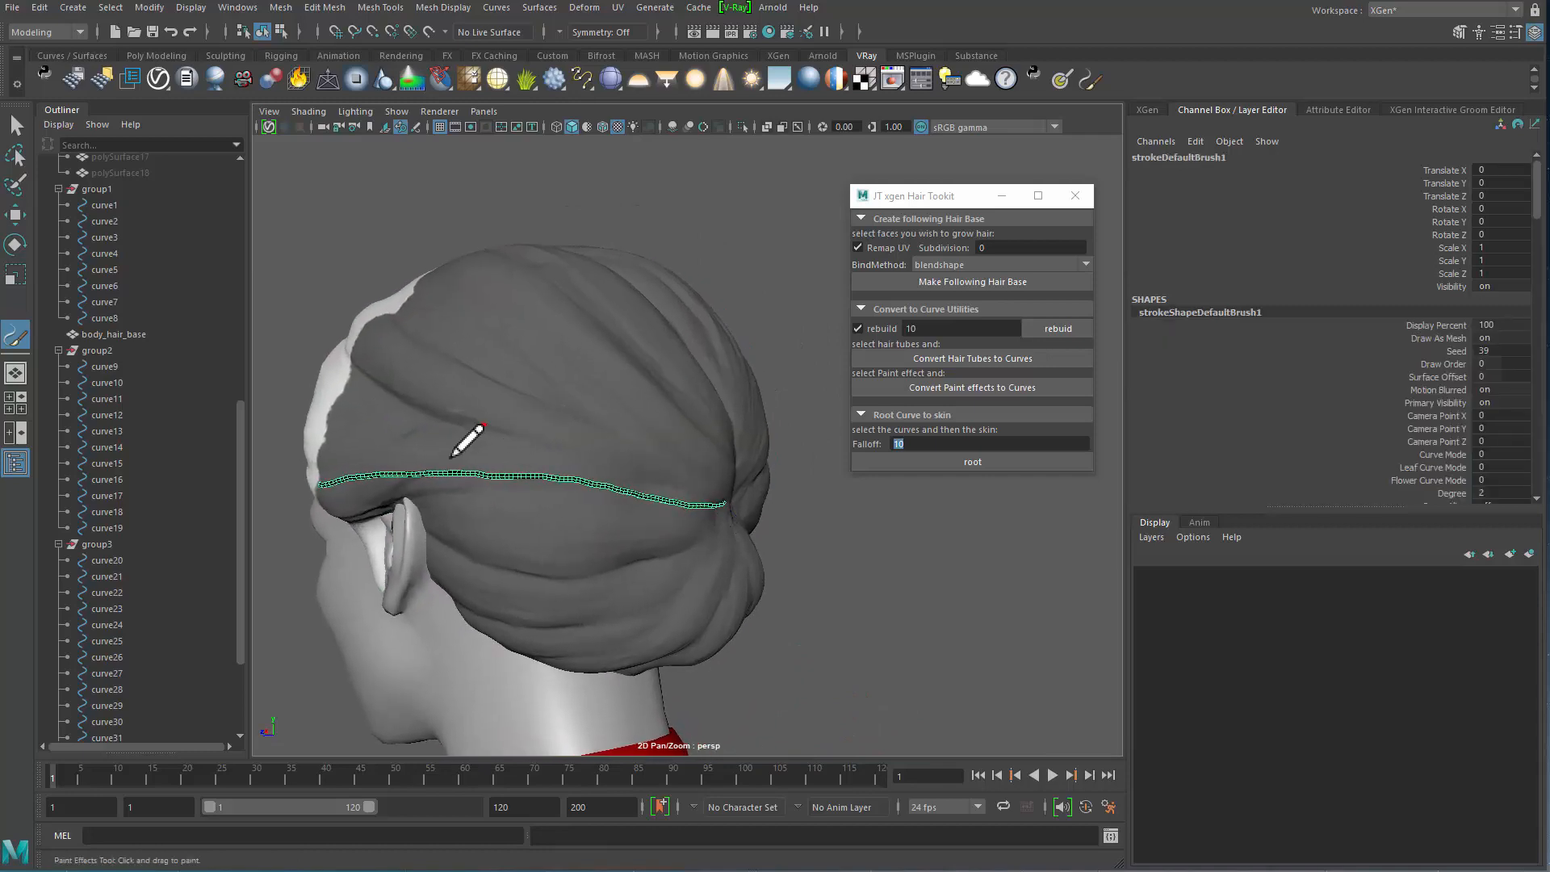
mouse_move(446, 438)
left_mouse_down("alt")
mouse_move(525, 404)
mouse_move(407, 536)
left_mouse_up("alt")
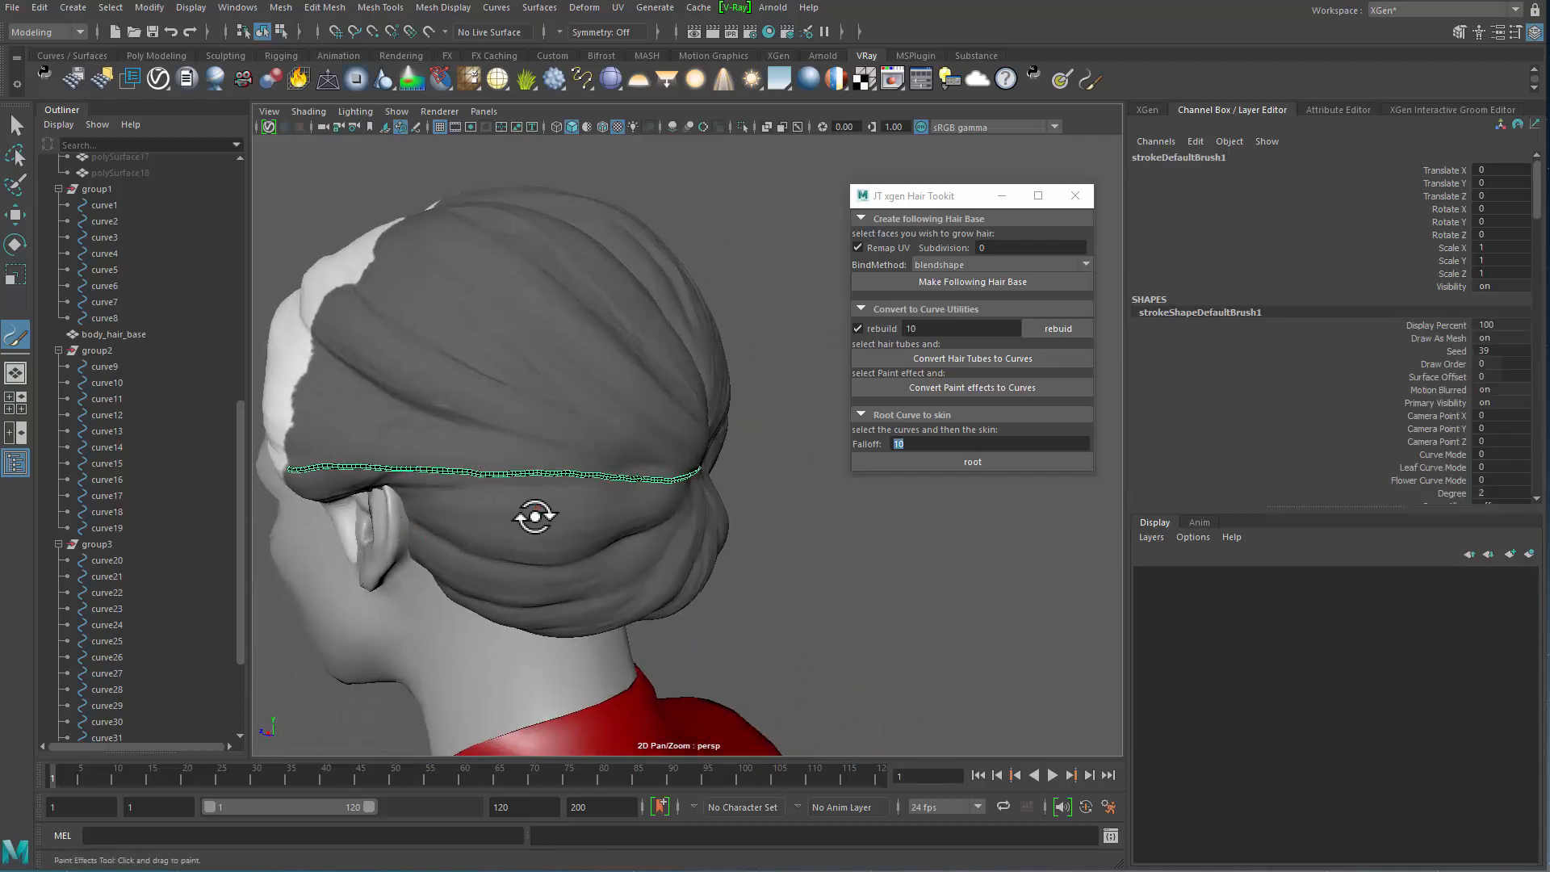
mouse_move(534, 517)
left_mouse_down("alt")
mouse_move(471, 534)
mouse_move(436, 501)
left_mouse_up("alt")
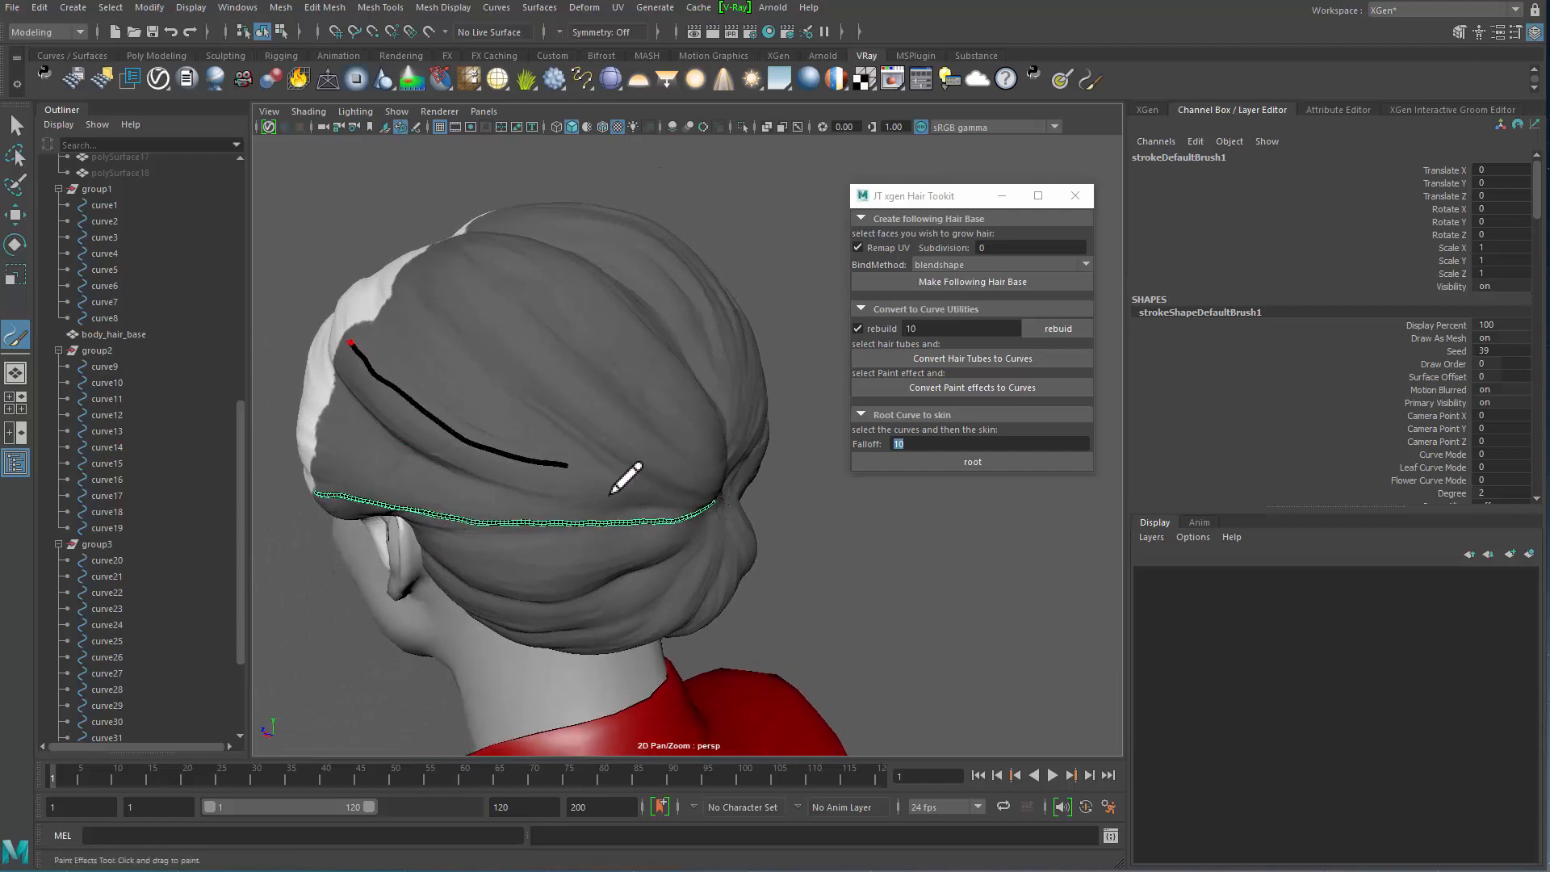
Step: Draw three Paint Effects strokes from the front edge of the painted area over the crown to the gathering point
left_click_drag(650, 393, 581, 381, "alt")
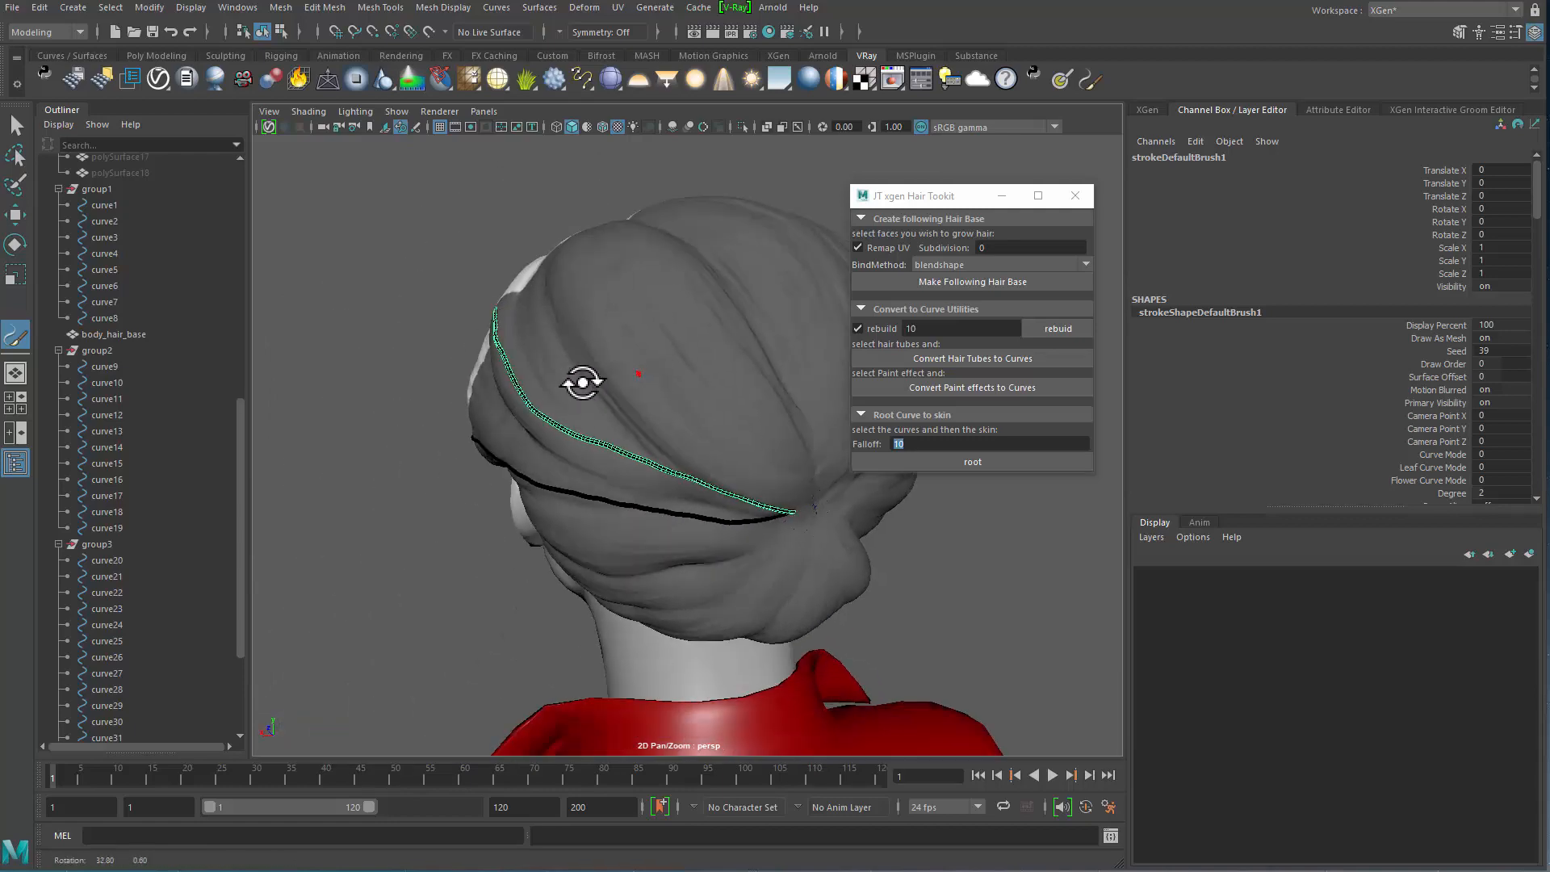
middle_click_drag(581, 381, 543, 477, "alt")
left_click_drag(543, 477, 539, 524, "alt")
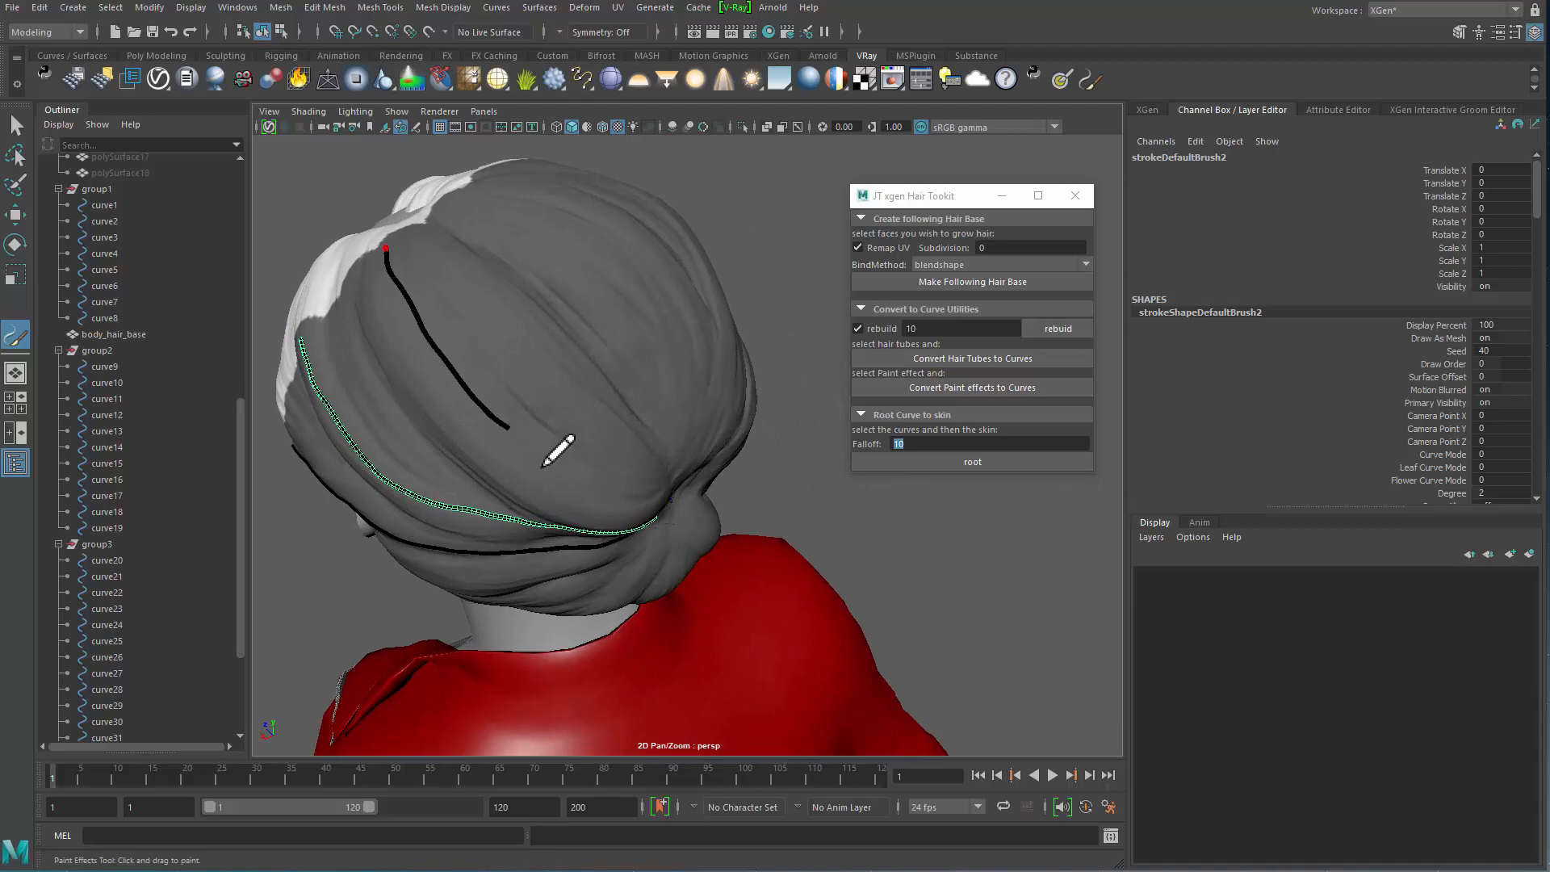
mouse_move(699, 436)
left_mouse_down("alt")
mouse_move(606, 390)
mouse_move(657, 405)
mouse_move(502, 457)
mouse_move(550, 391)
mouse_move(595, 408)
mouse_move(494, 235)
left_mouse_up("alt")
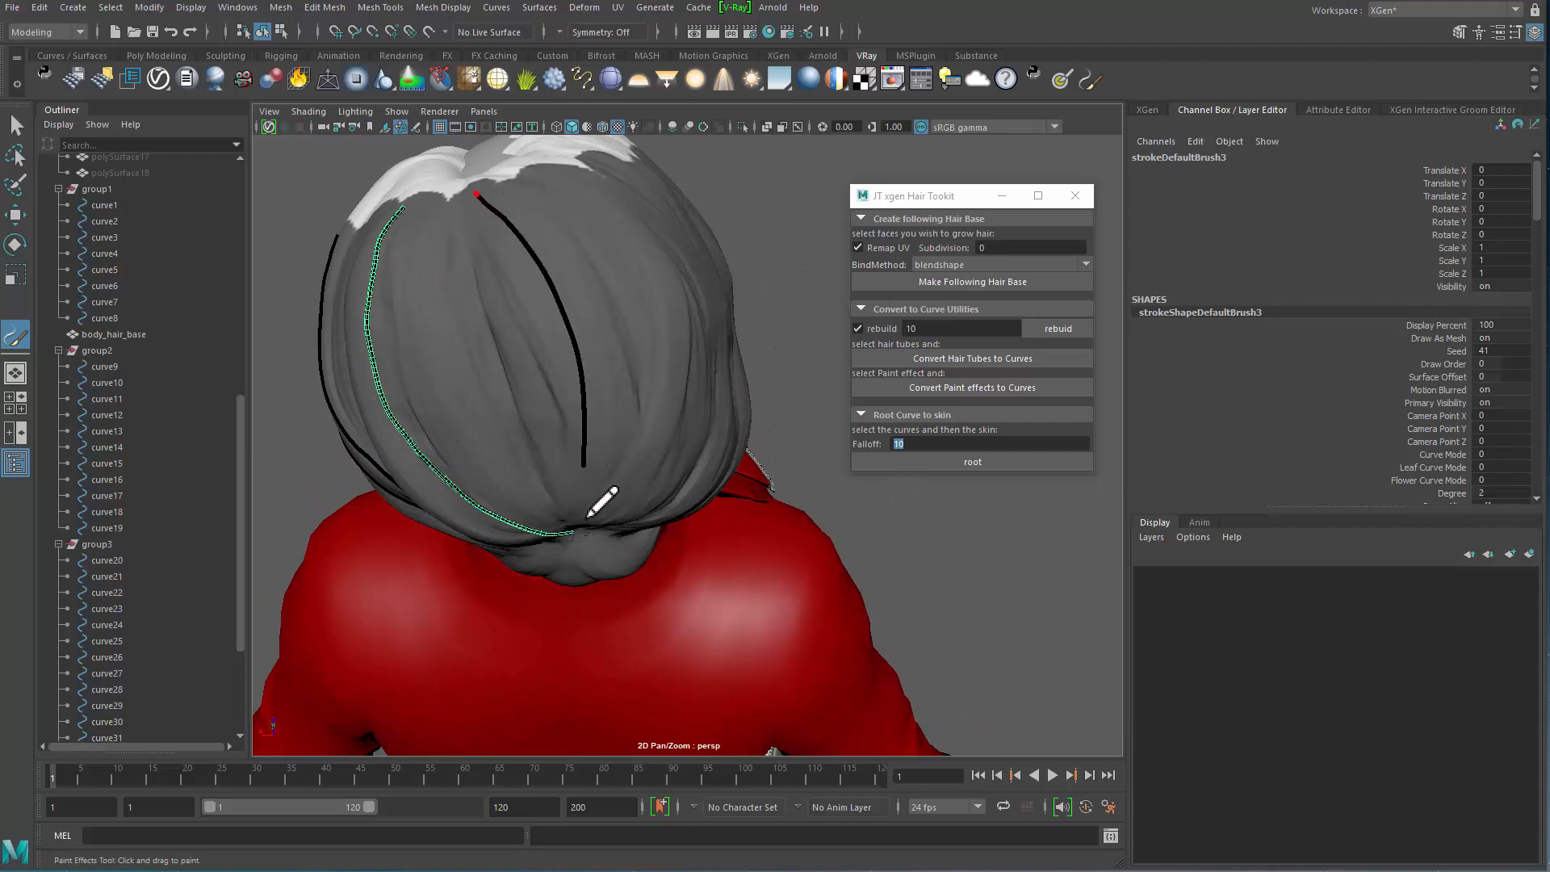
left_click_drag(691, 530, 549, 438, "alt")
mouse_move(595, 239)
left_mouse_down("alt")
mouse_move(544, 243)
mouse_move(608, 247)
left_mouse_up("alt")
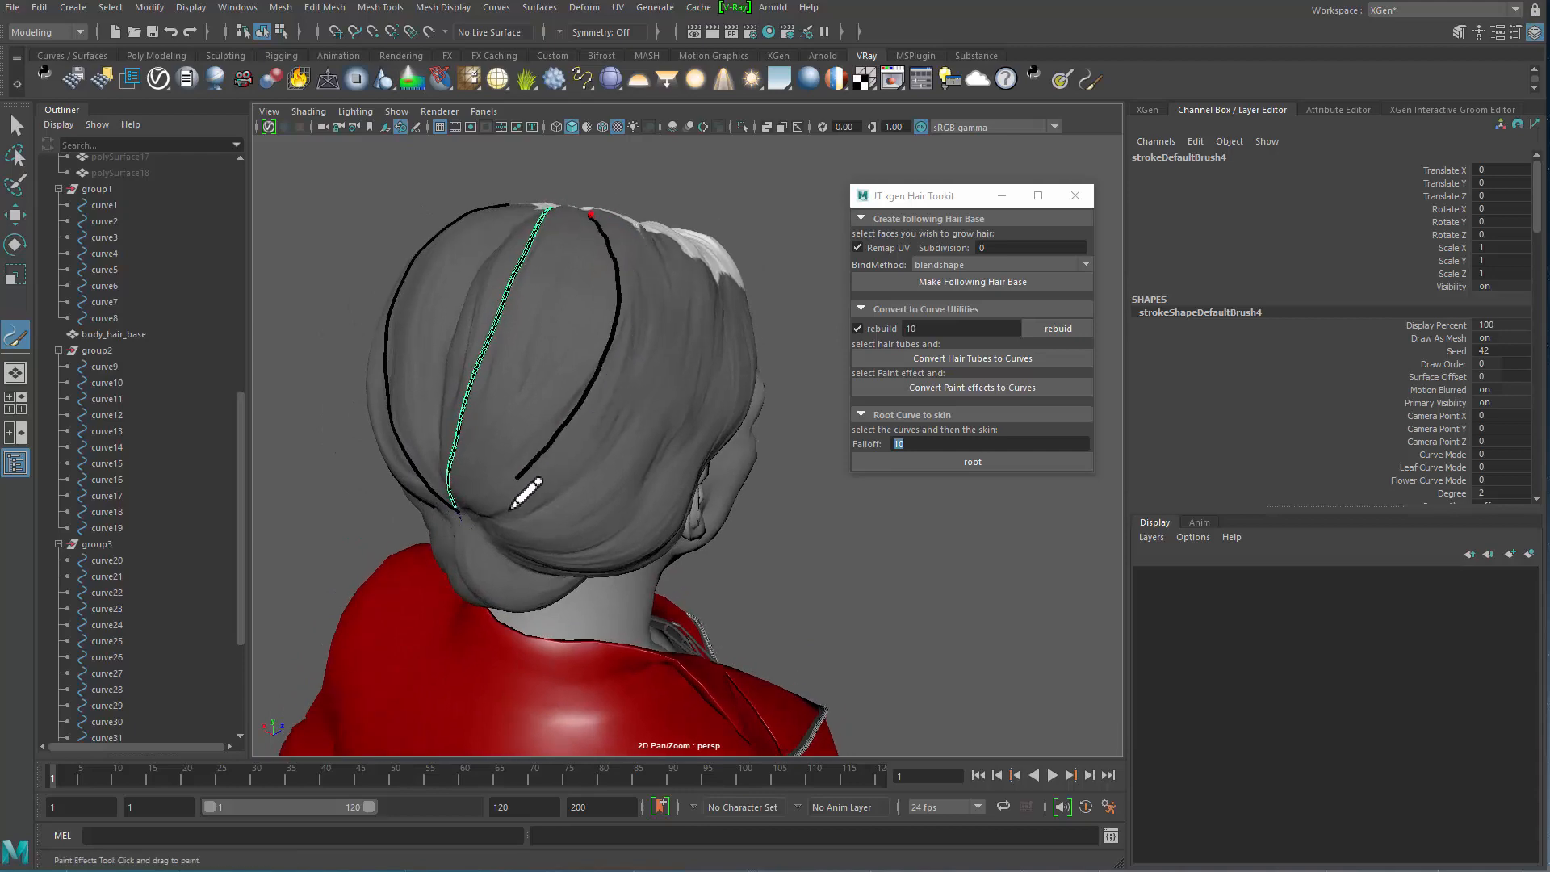
left_click_drag(468, 525, 470, 523)
Step: Draw three Paint Effects strokes down the right side of the head and one along the lower left hairline to the gathering point
mouse_move(678, 488)
left_mouse_down("alt")
mouse_move(651, 449)
mouse_move(519, 443)
mouse_move(557, 527)
mouse_move(719, 405)
mouse_move(726, 425)
mouse_move(606, 505)
mouse_move(637, 471)
mouse_move(644, 516)
mouse_move(614, 565)
mouse_move(637, 419)
mouse_move(676, 348)
left_mouse_up("alt")
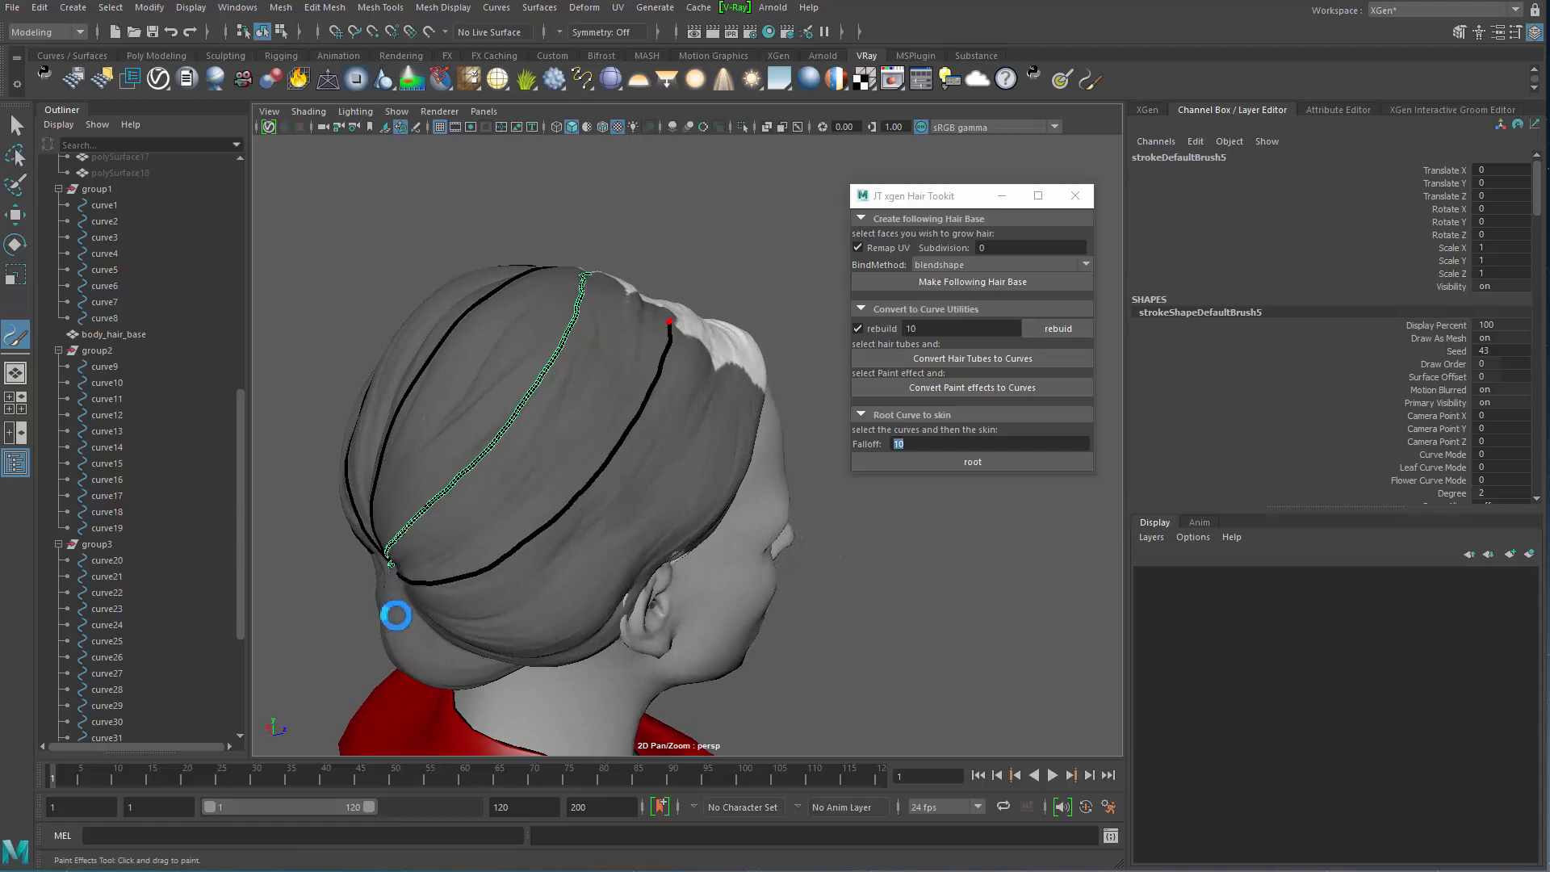
mouse_move(414, 653)
left_mouse_down("alt")
mouse_move(497, 647)
mouse_move(495, 623)
mouse_move(578, 547)
mouse_move(640, 540)
mouse_move(680, 347)
left_mouse_up("alt")
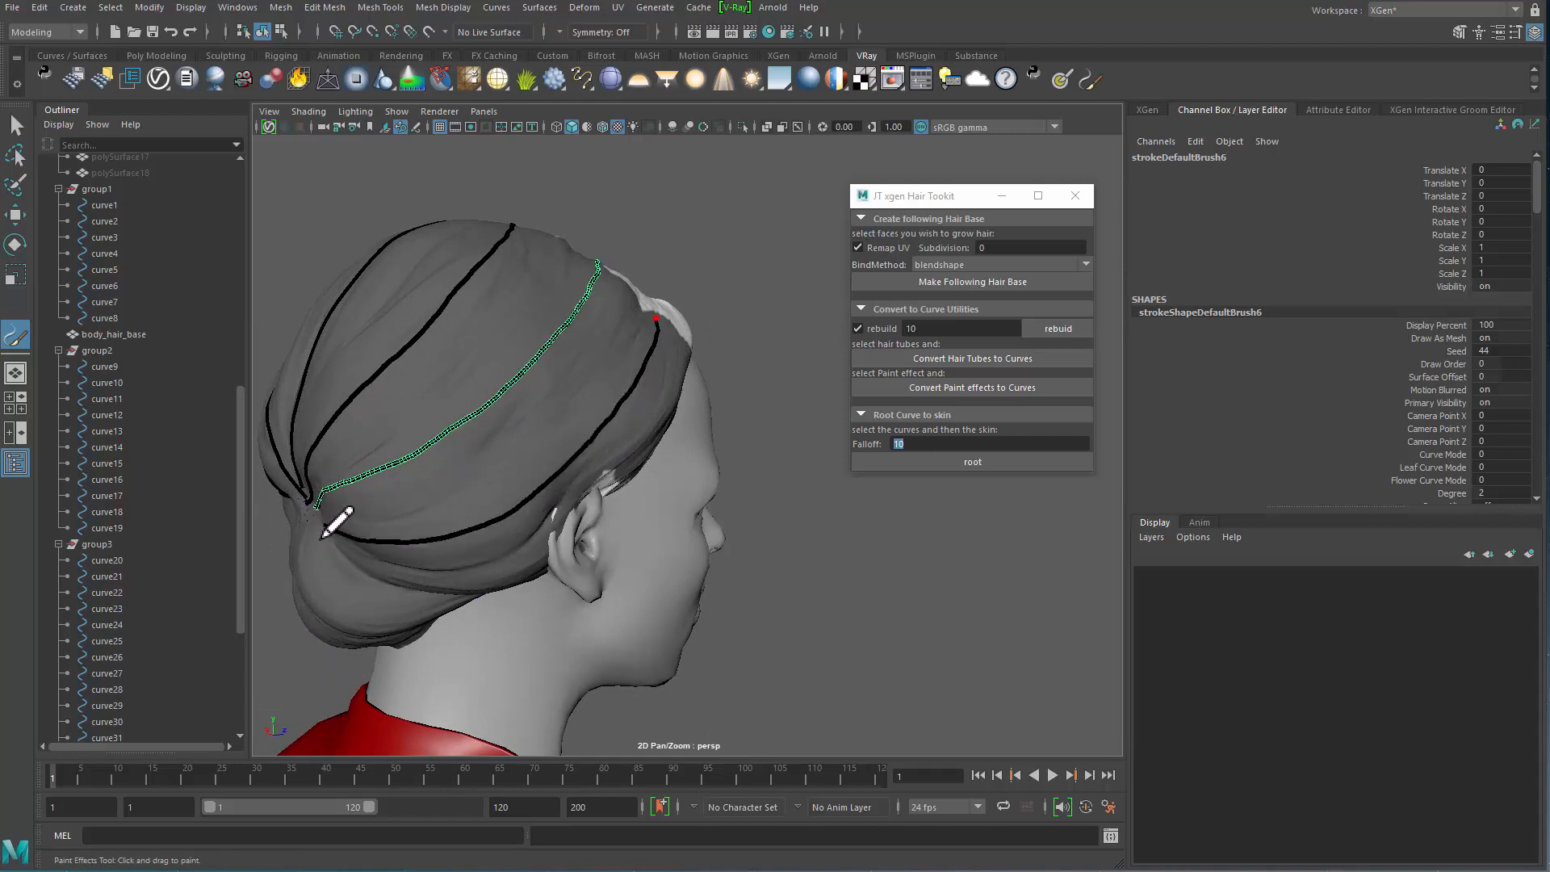
left_click_drag(704, 390, 670, 397, "alt")
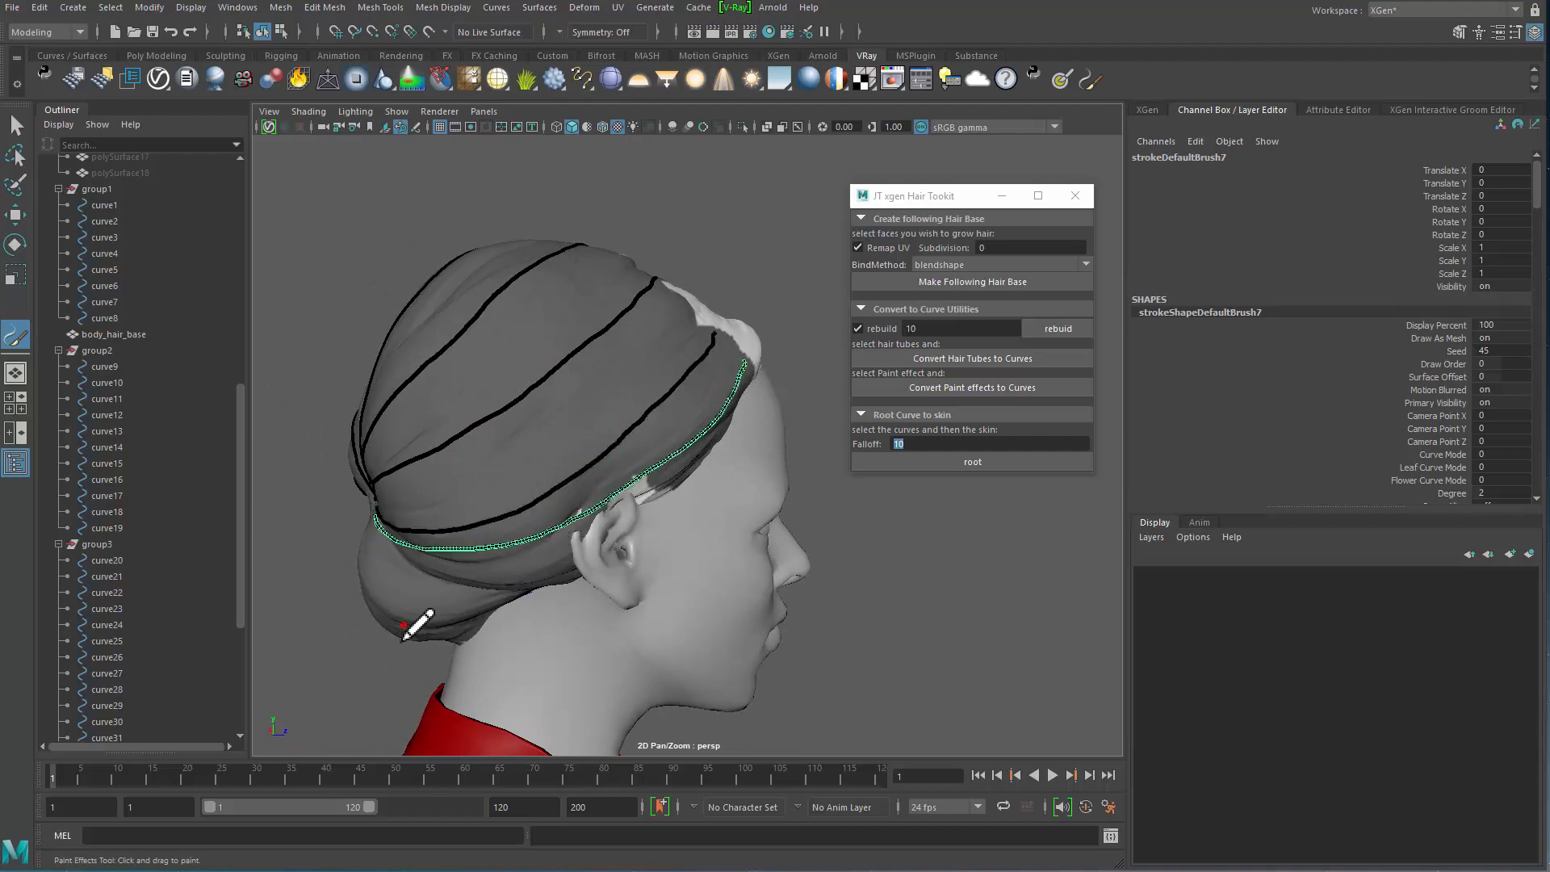
mouse_move(415, 622)
left_mouse_down("alt")
mouse_move(710, 525)
mouse_move(502, 520)
mouse_move(627, 523)
mouse_move(512, 477)
mouse_move(492, 447)
mouse_move(321, 430)
left_mouse_up("alt")
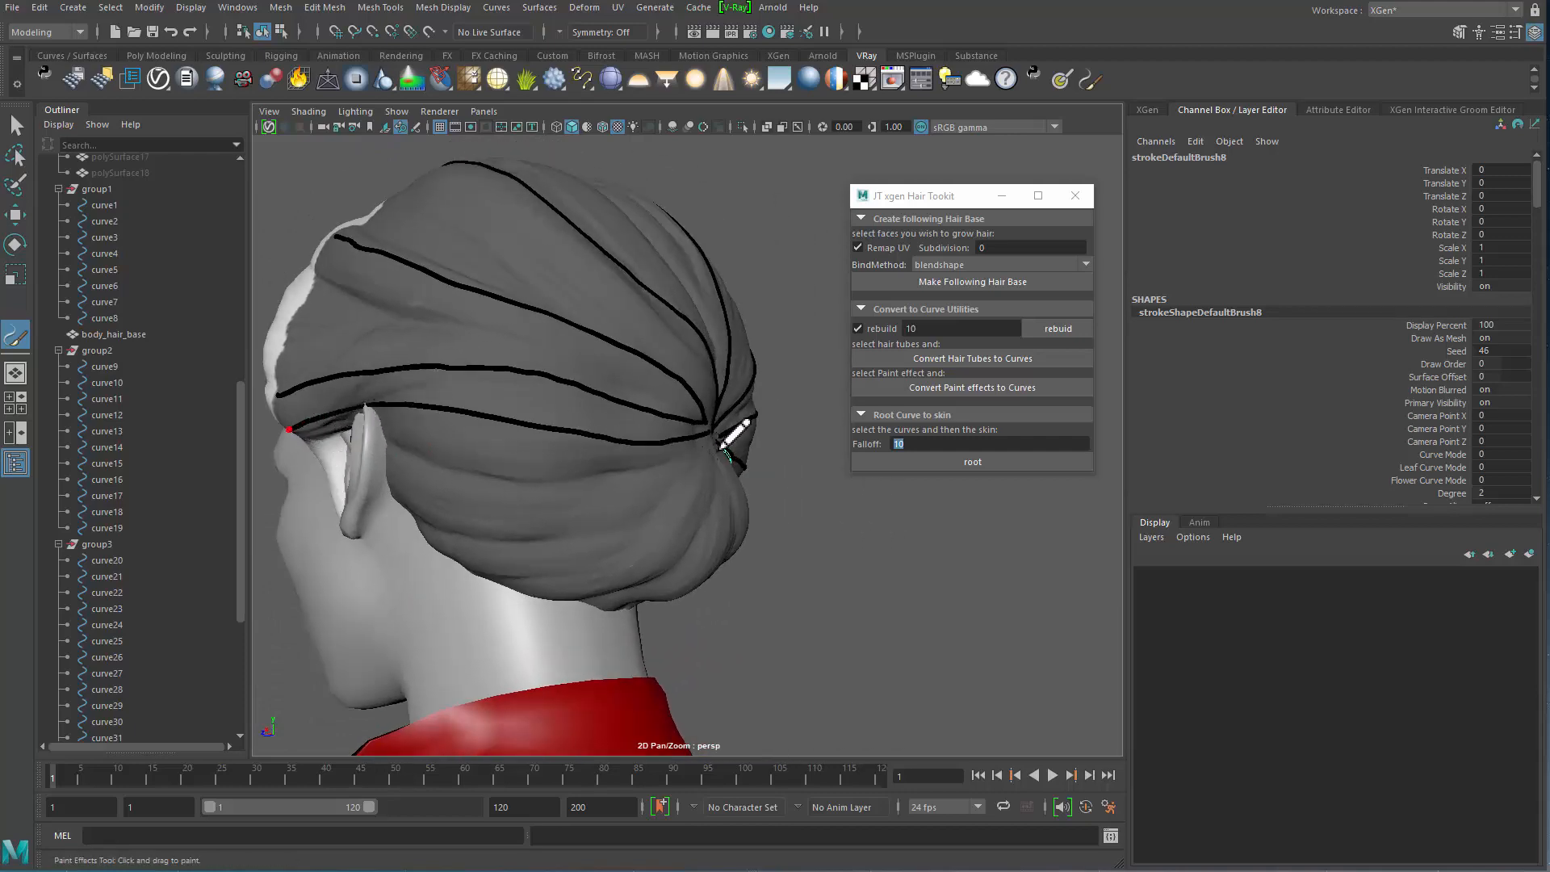
mouse_move(684, 567)
left_mouse_down("alt")
mouse_move(571, 443)
mouse_move(269, 607)
left_mouse_up("alt")
scroll(154, 582, "down", 6)
left_click(150, 507)
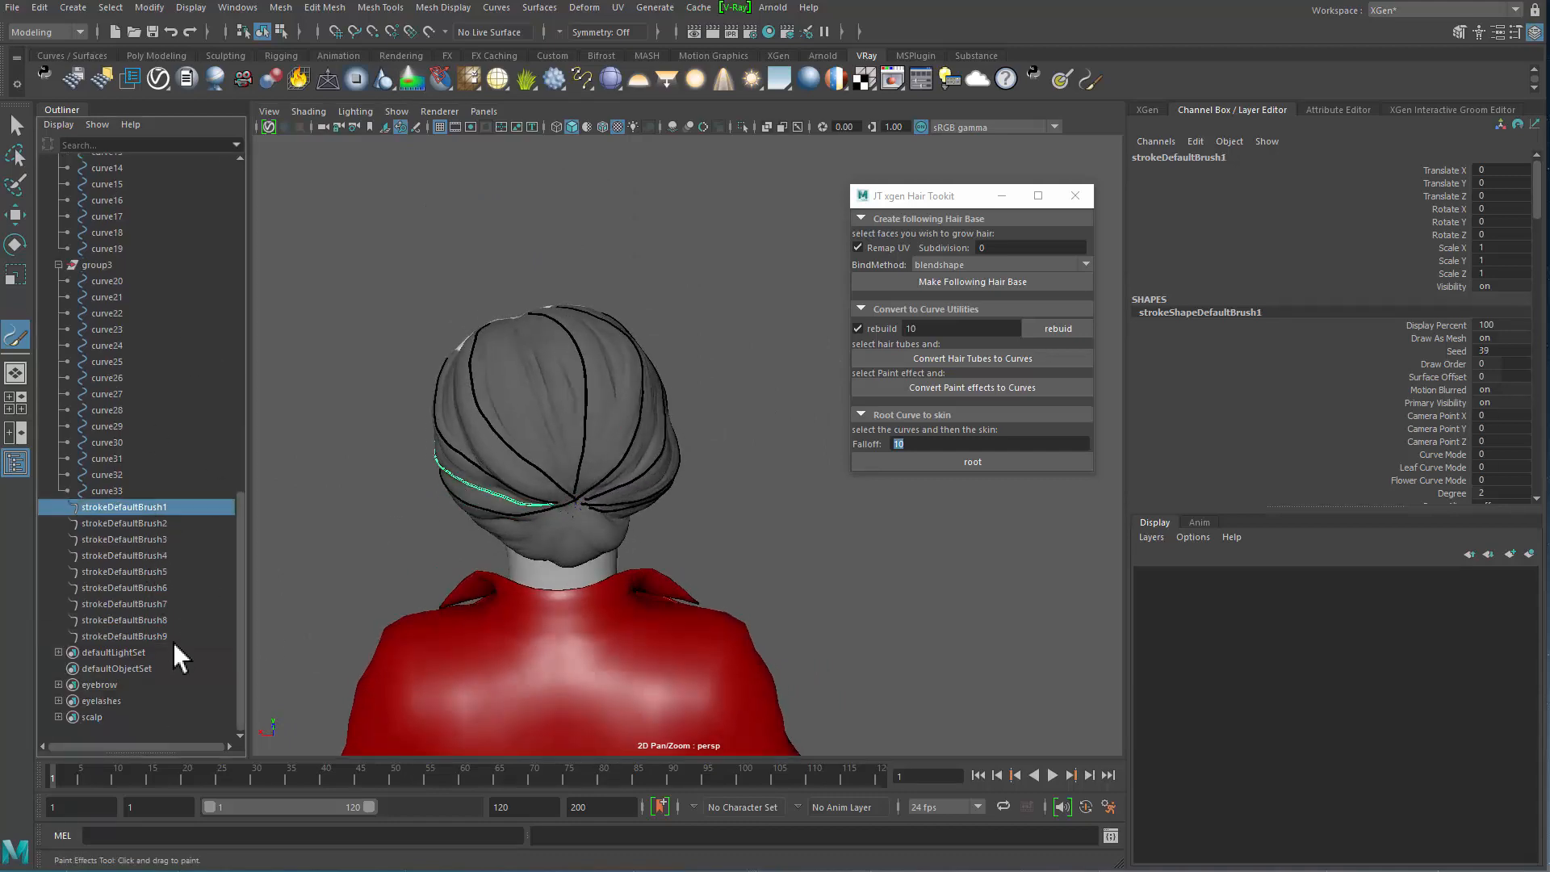
left_click(170, 636, "shift")
left_click_drag(665, 528, 787, 488, "alt")
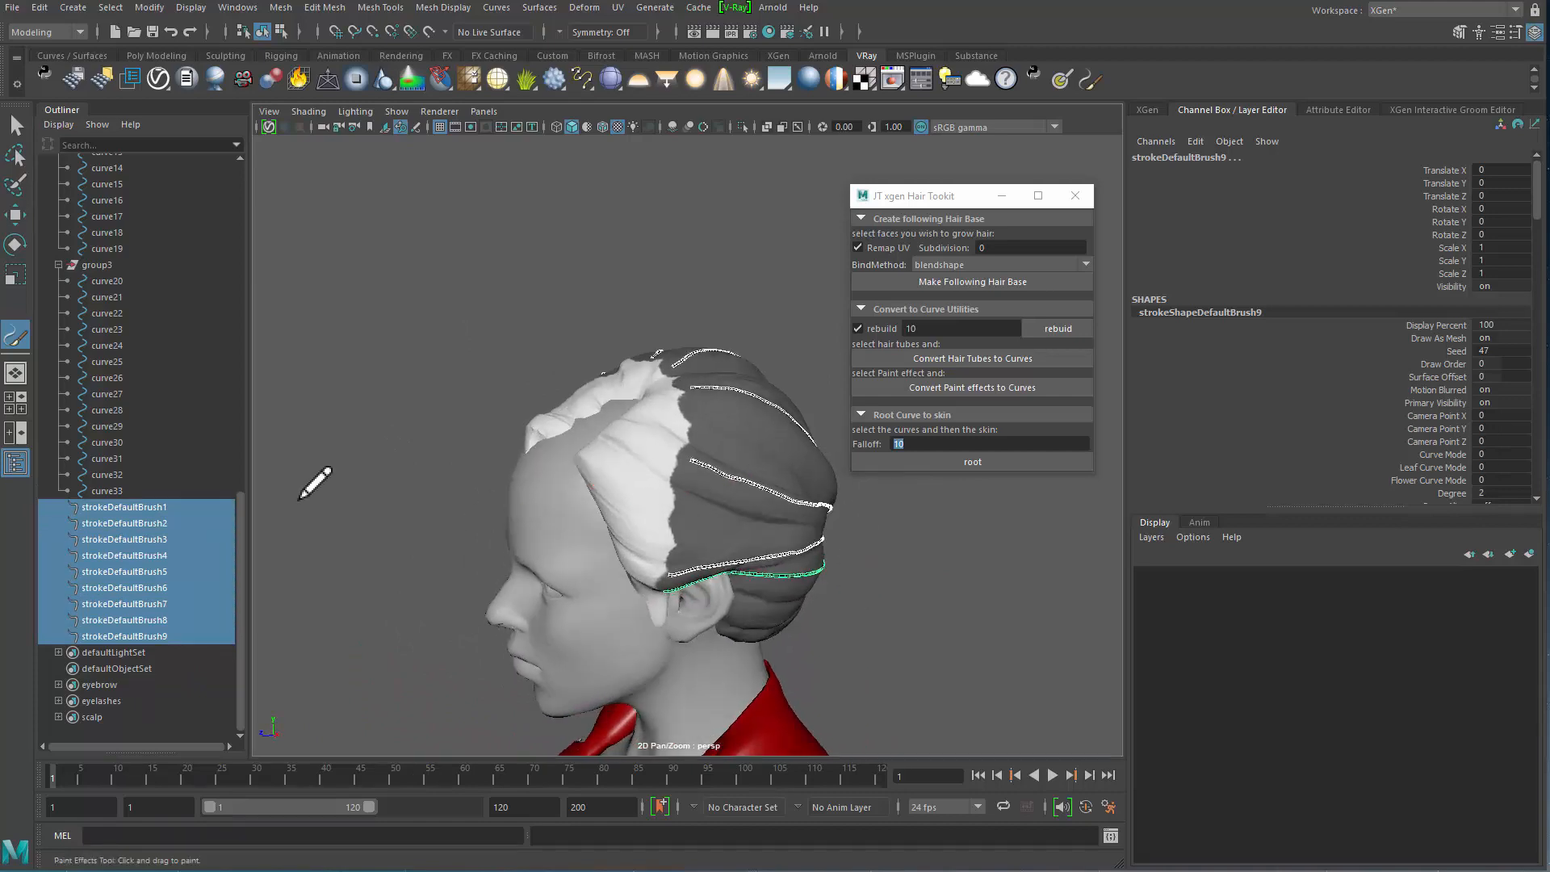
scroll(165, 356, "up", 6)
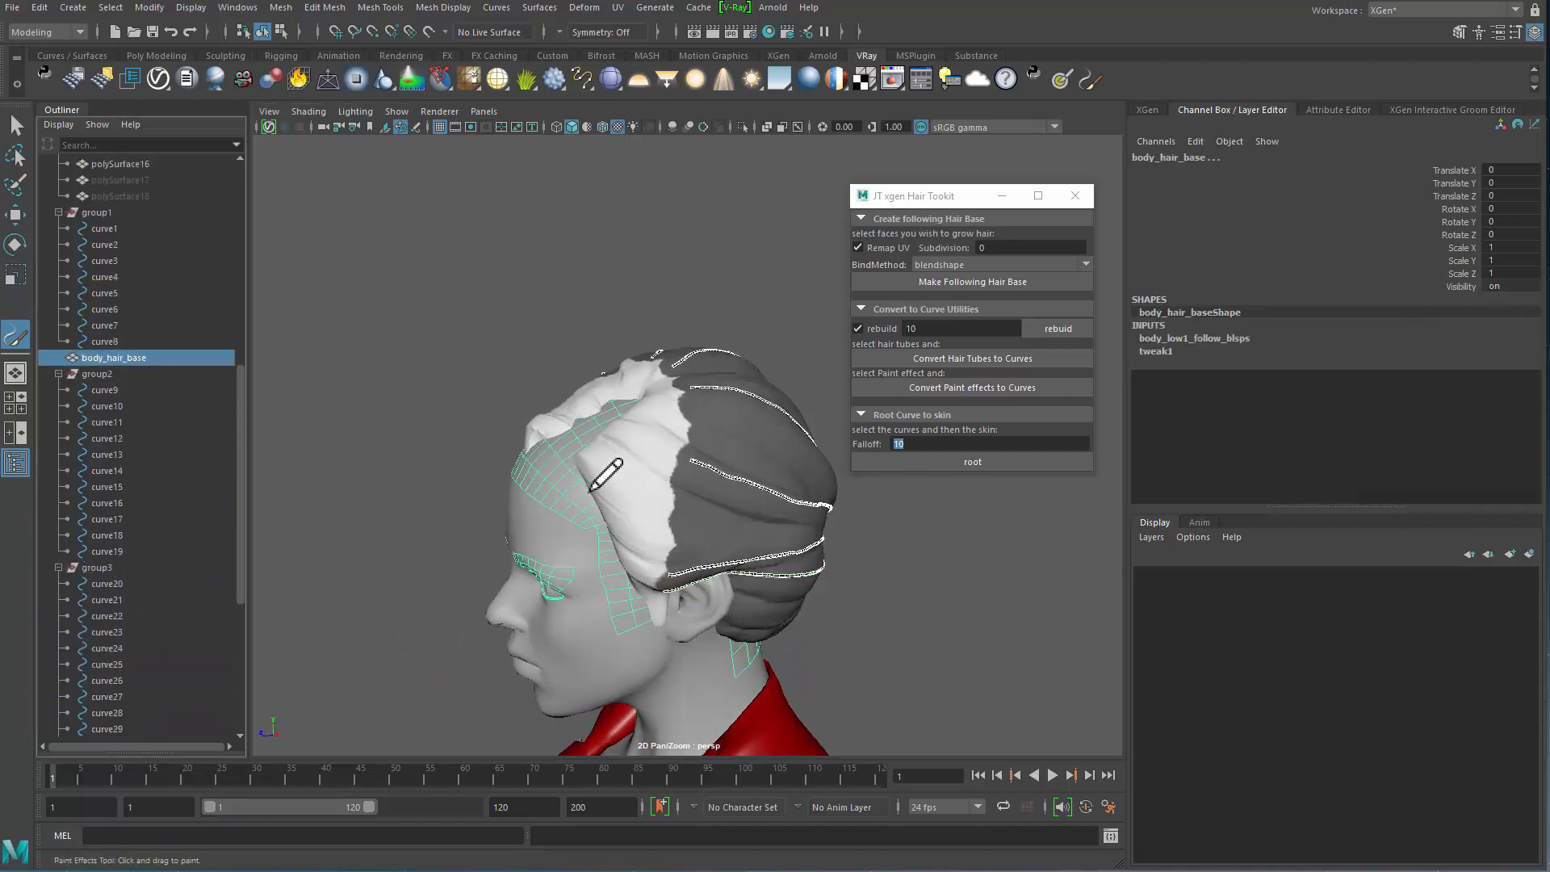
middle_click_drag(578, 526, 615, 461, "alt")
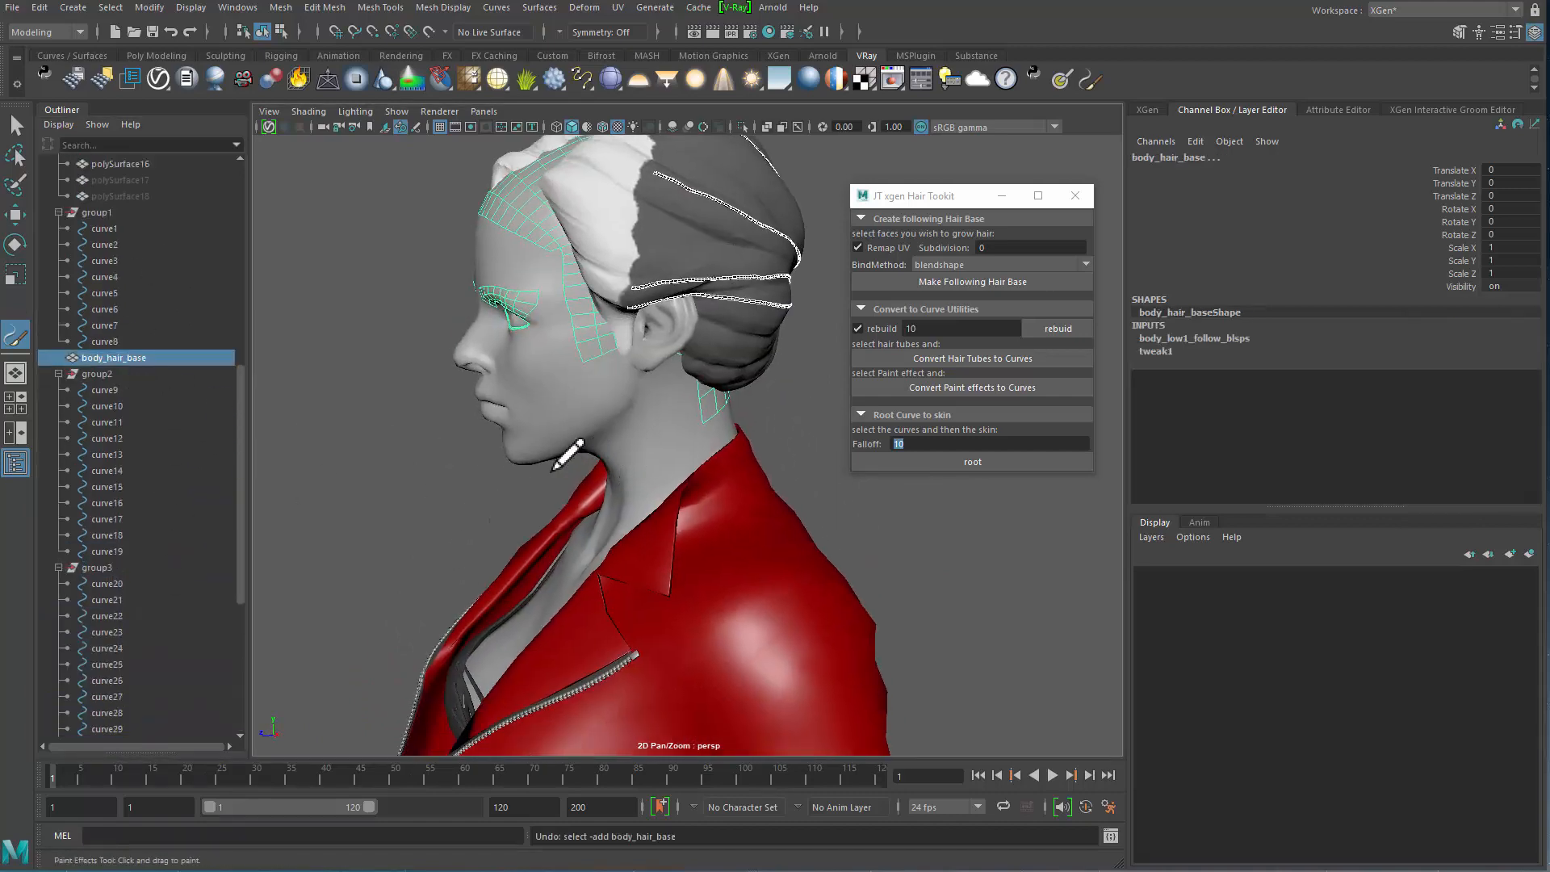
Step: Select strokeDefaultBrush1 through strokeDefaultBrush9 and convert these Paint Effects strokes to curves with rebuild set to 10
key("q")
middle_click_drag(428, 638, 394, 504, "alt")
left_click_drag(394, 504, 389, 527, "alt")
scroll(197, 516, "down", 6)
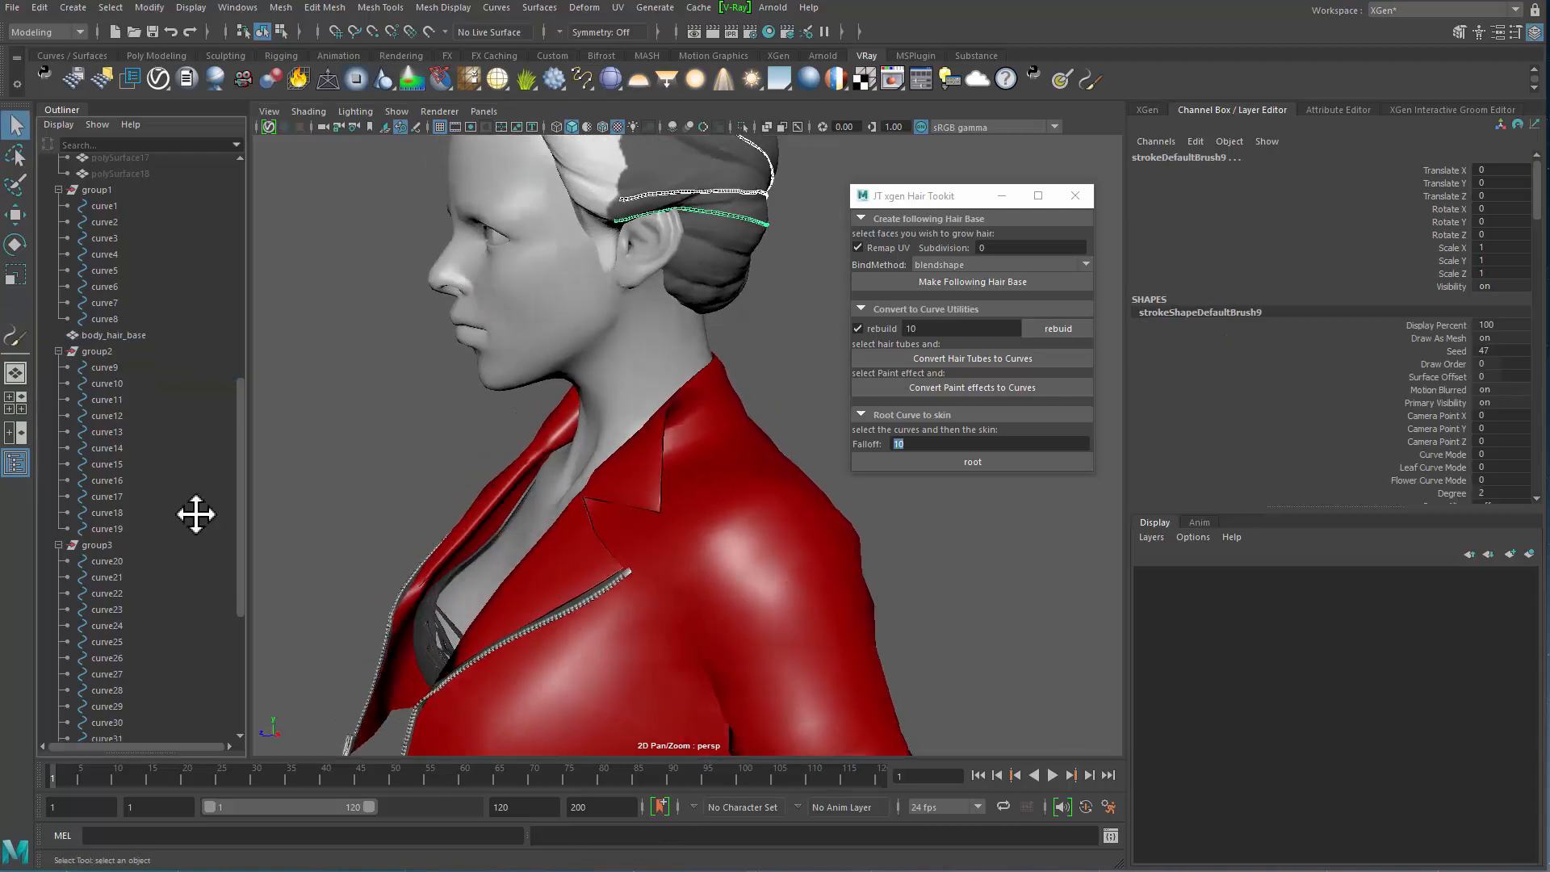
left_click(155, 512)
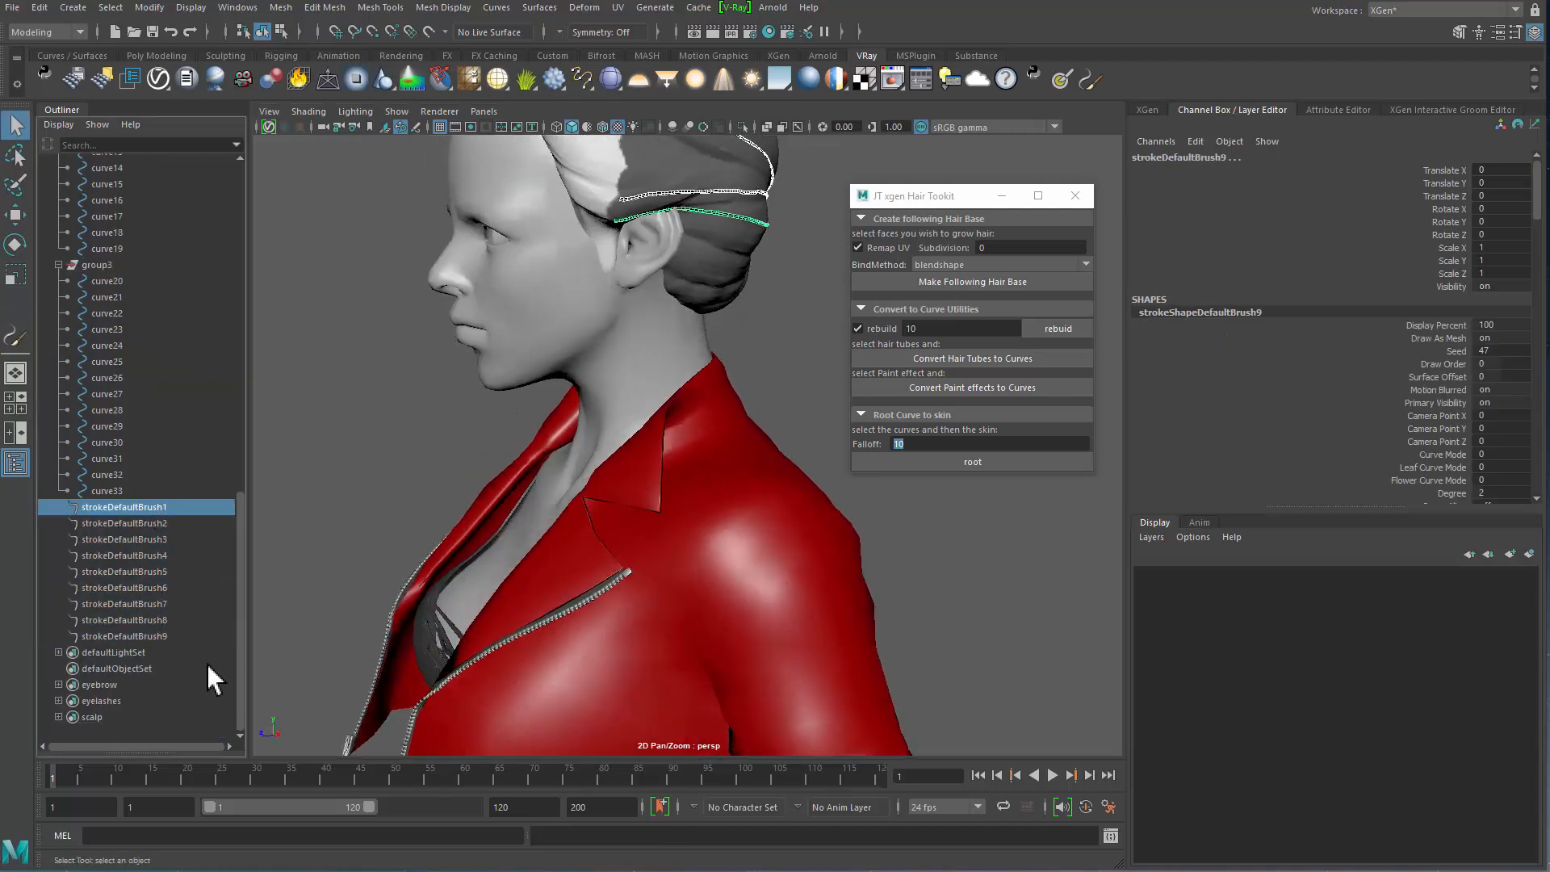
left_click(145, 636, "shift")
left_click(959, 391)
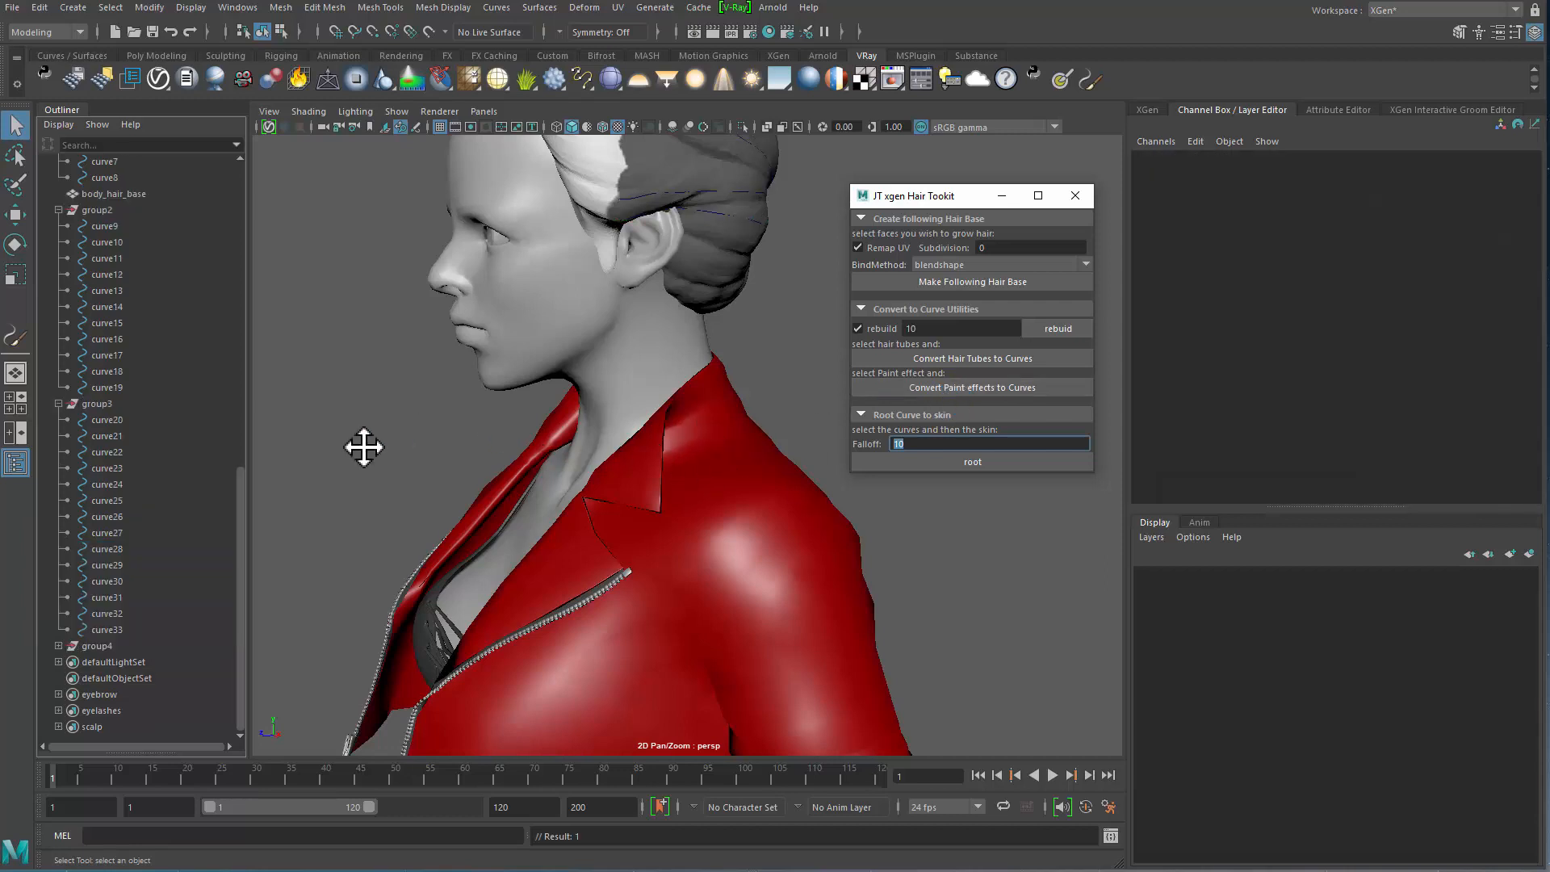
Step: Select curve34 through curve42 in group4, add the Smooth command to the shelf, and smooth these curves with it
middle_click_drag(364, 446, 247, 542, "alt")
left_click(66, 650)
left_click(59, 648)
scroll(135, 646, "down", 3)
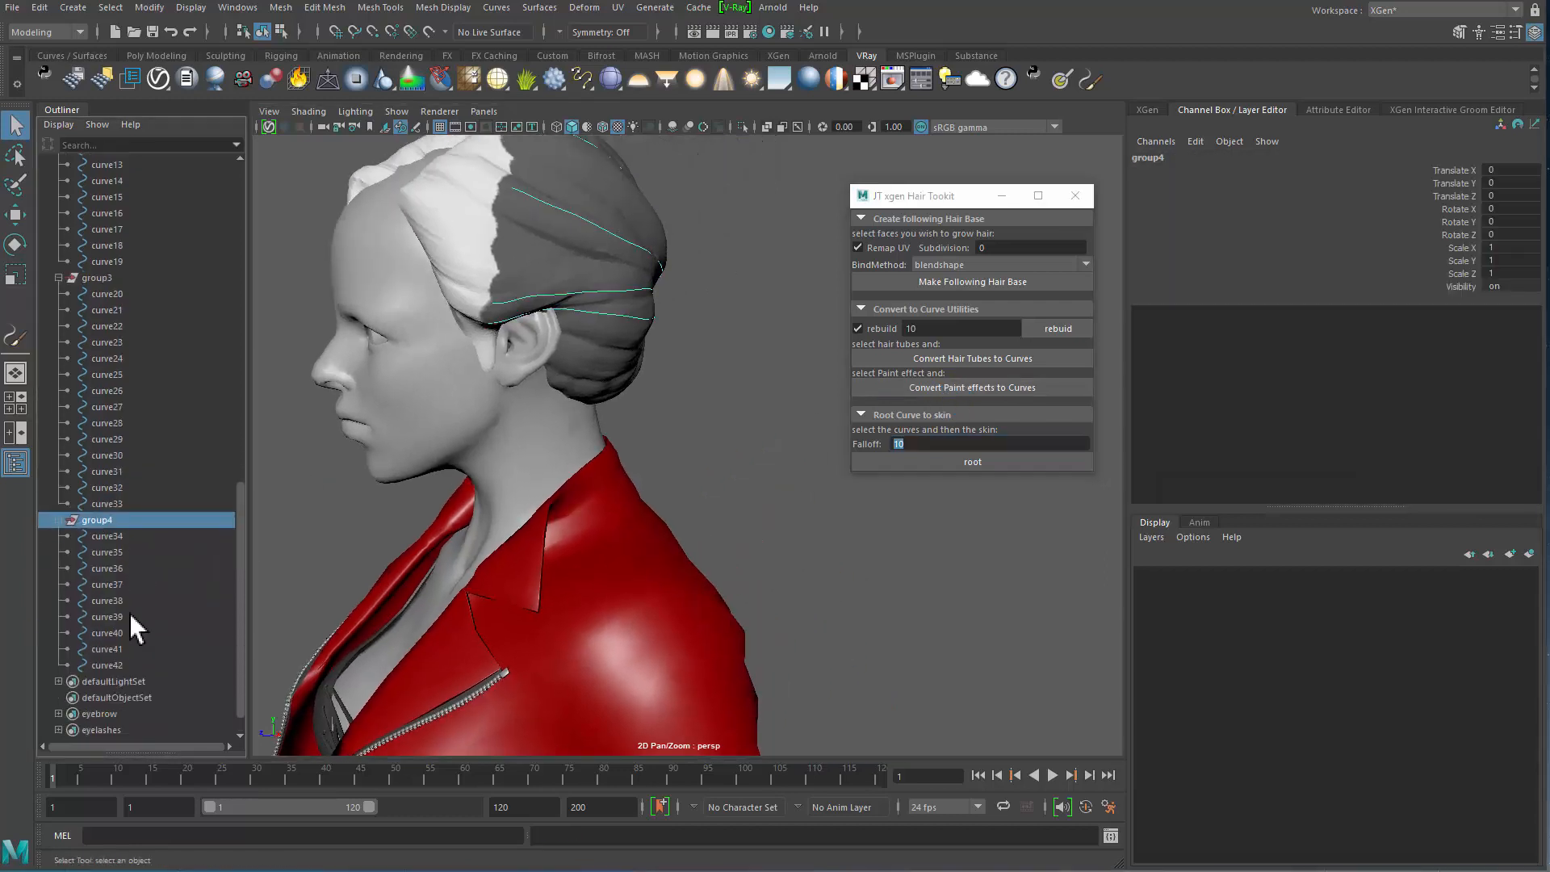
left_click(132, 538)
left_click(127, 666, "shift")
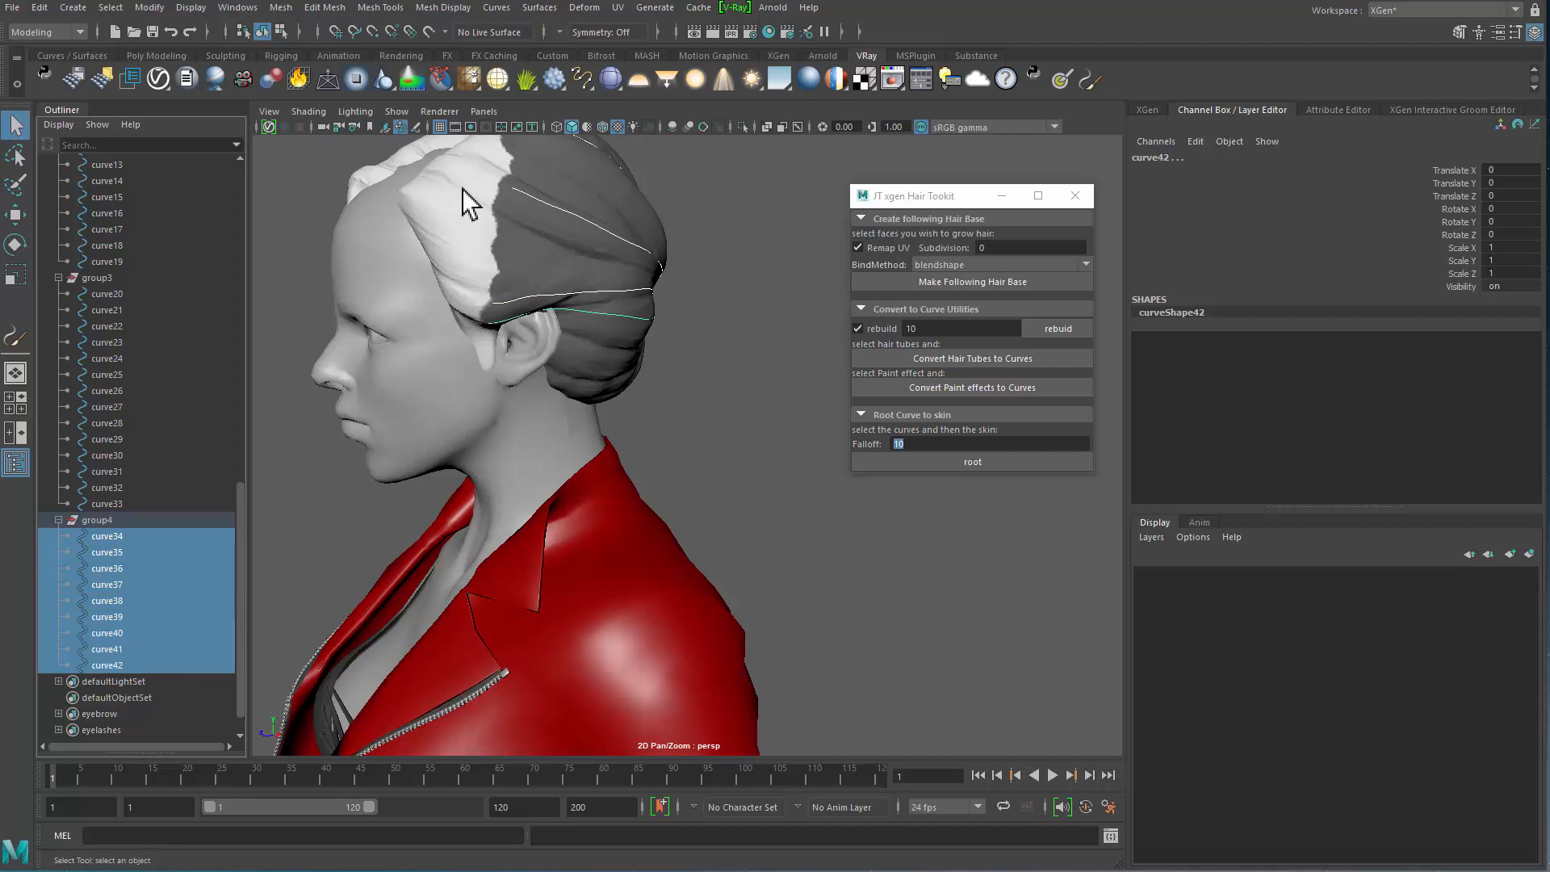
left_click(497, 8)
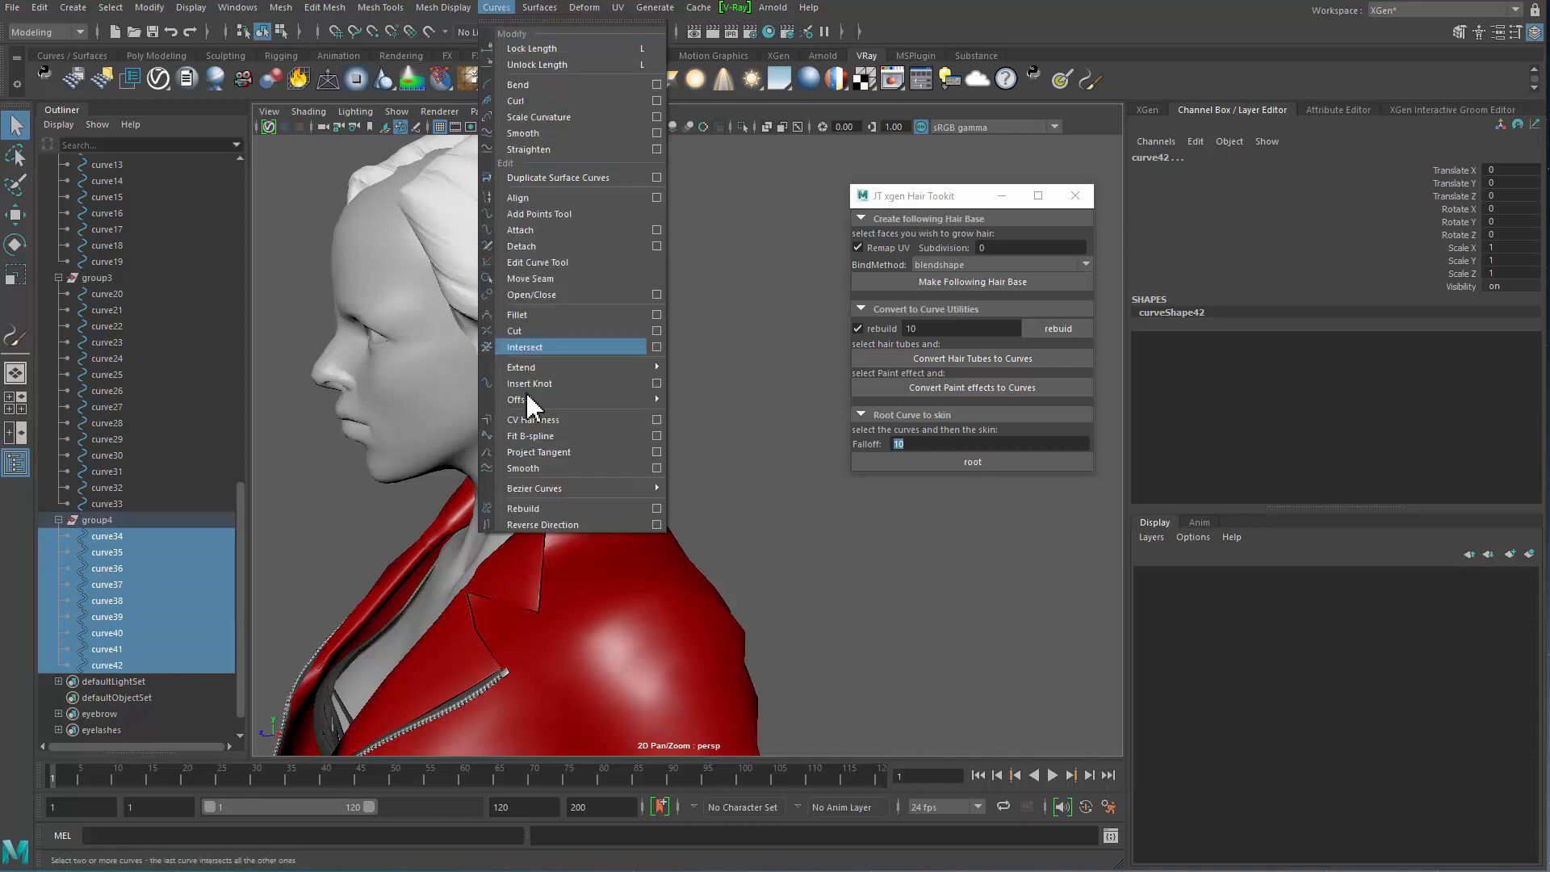
left_click(538, 469, "ctrl+shift")
left_click(1126, 93)
Step: Add body_hair_base to the selected curves and isolate them together in the viewport
left_click_drag(662, 452, 757, 393, "alt")
key("ctrl+1")
left_click_drag(609, 439, 527, 451, "alt")
scroll(141, 428, "up", 5)
left_click(137, 307)
key("ctrl+1")
key("ctrl+1")
middle_click_drag(528, 450, 537, 460, "alt")
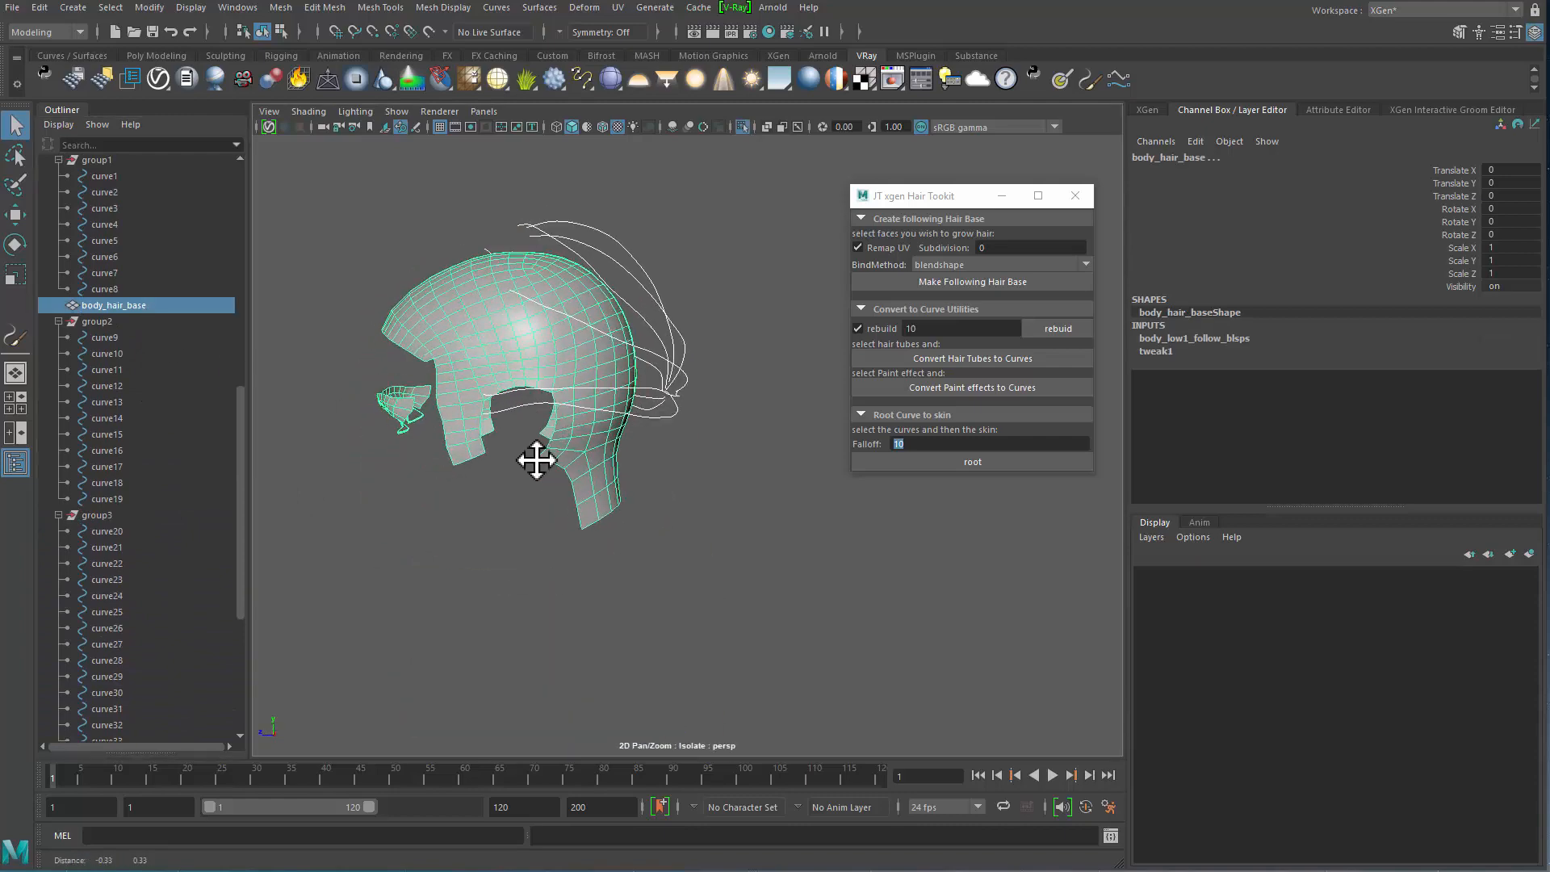
Step: Root the selected curves to body_hair_base with a falloff of 5 and show the full character again
left_click_drag(537, 460, 889, 487, "alt")
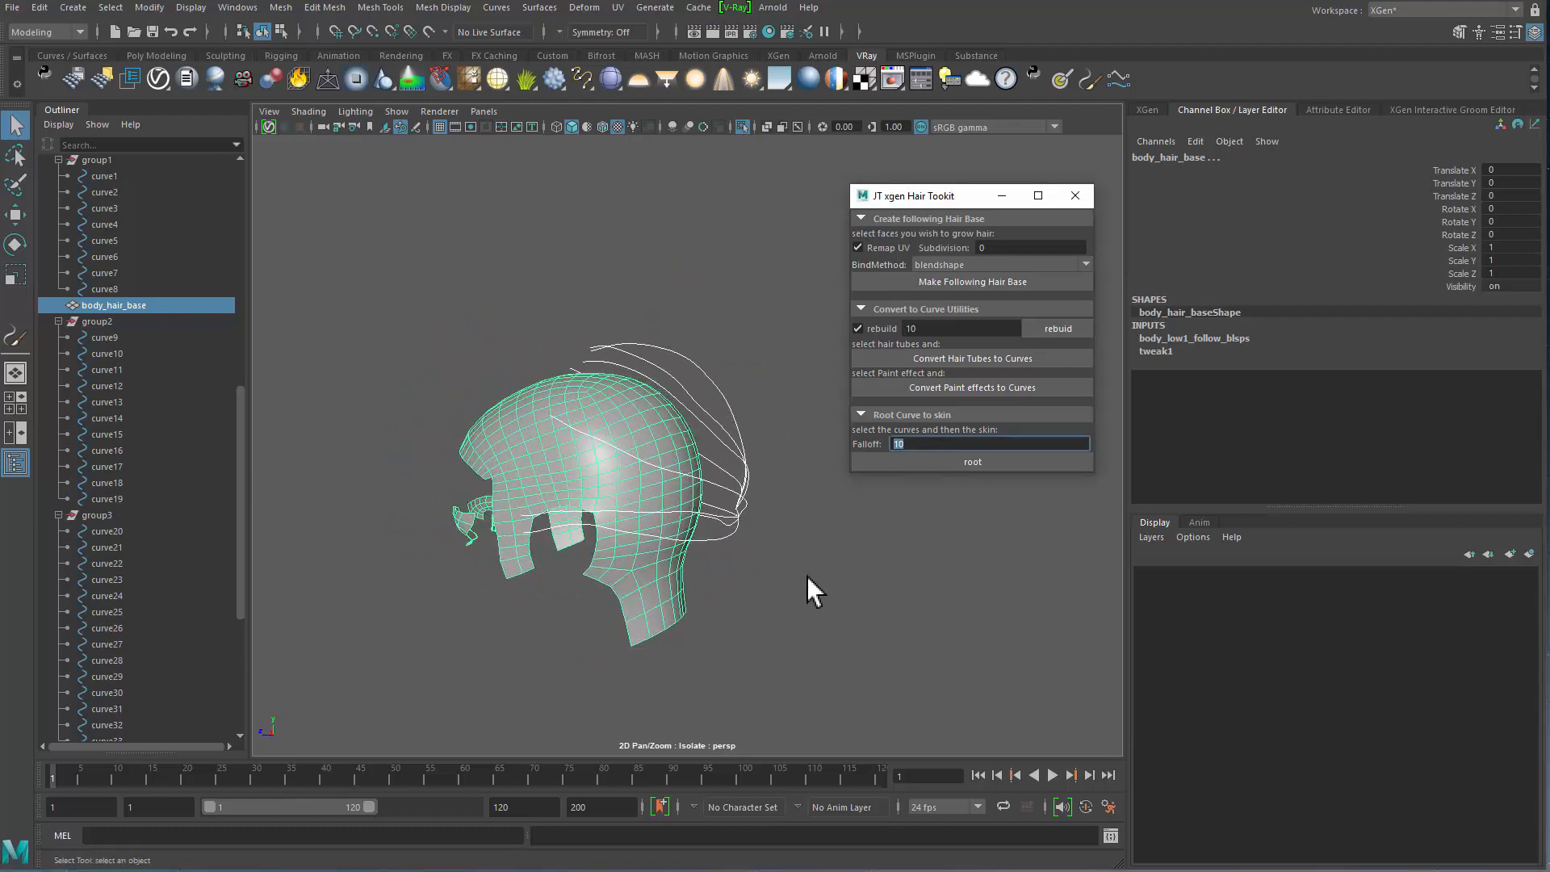
type("5")
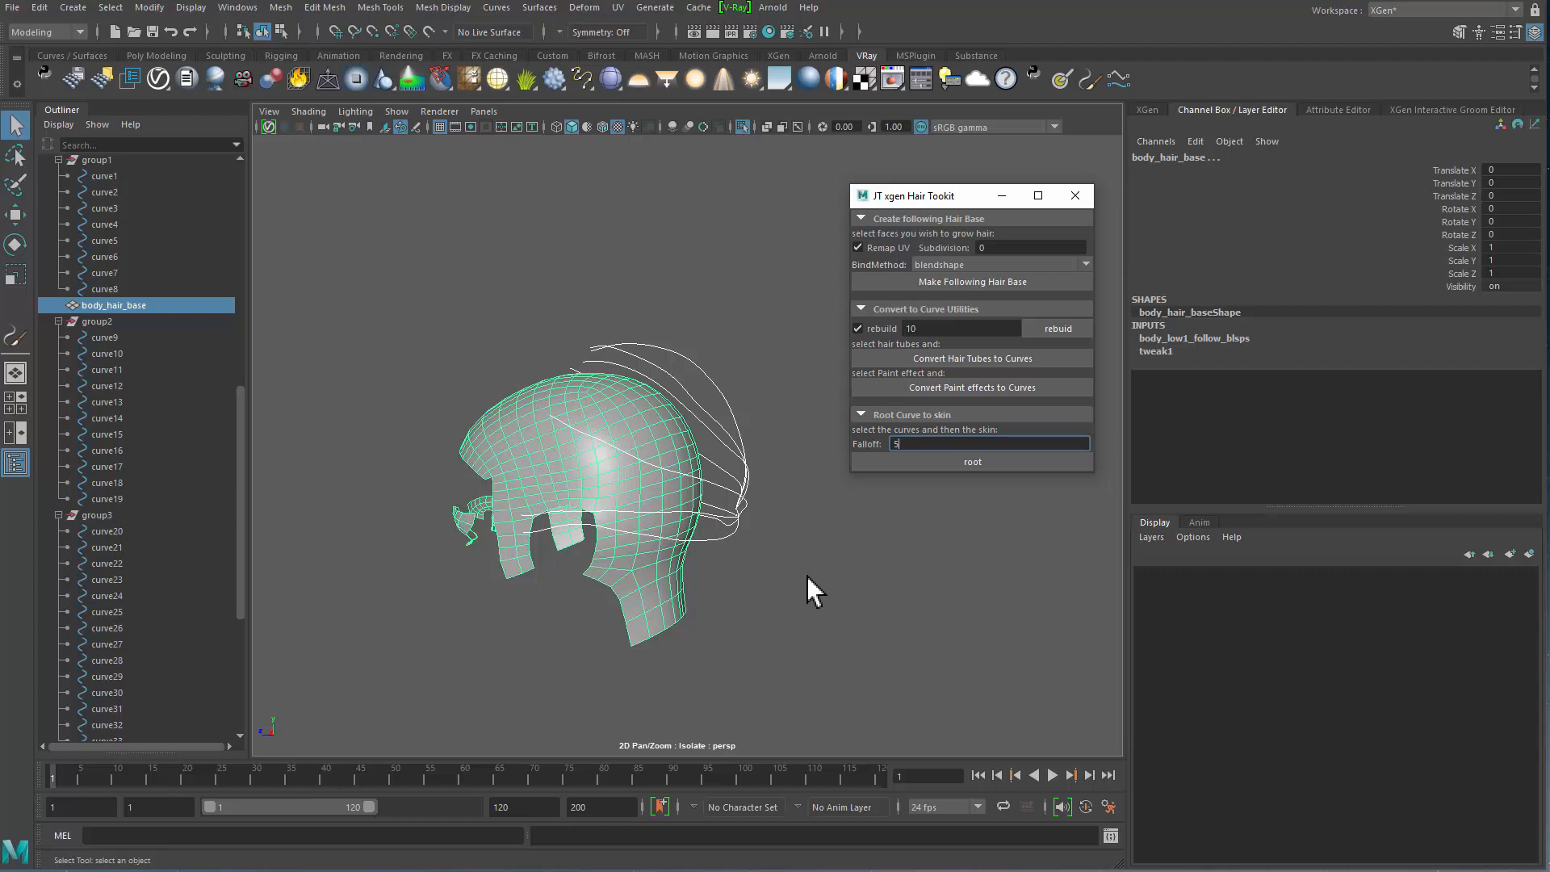
left_click(933, 467)
left_click_drag(792, 493, 747, 589, "alt")
key("ctrl+1")
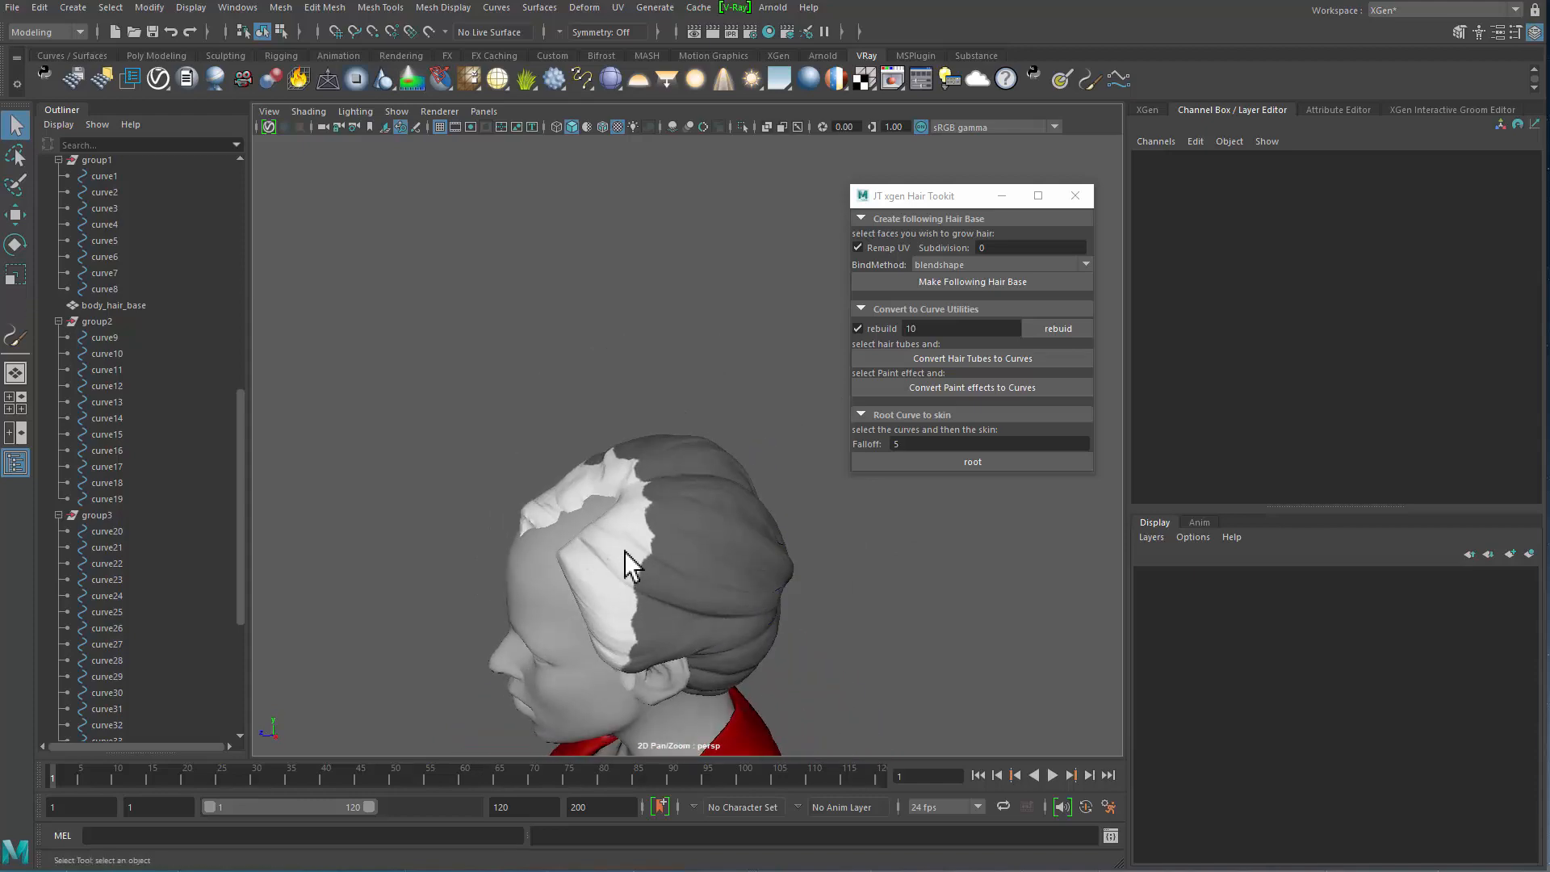
Step: Try to paint a Paint Effects stroke on polySurface16 from the temple hairline across the side hair
left_click_drag(629, 565, 679, 497, "alt")
left_click(627, 516)
left_click(1065, 80)
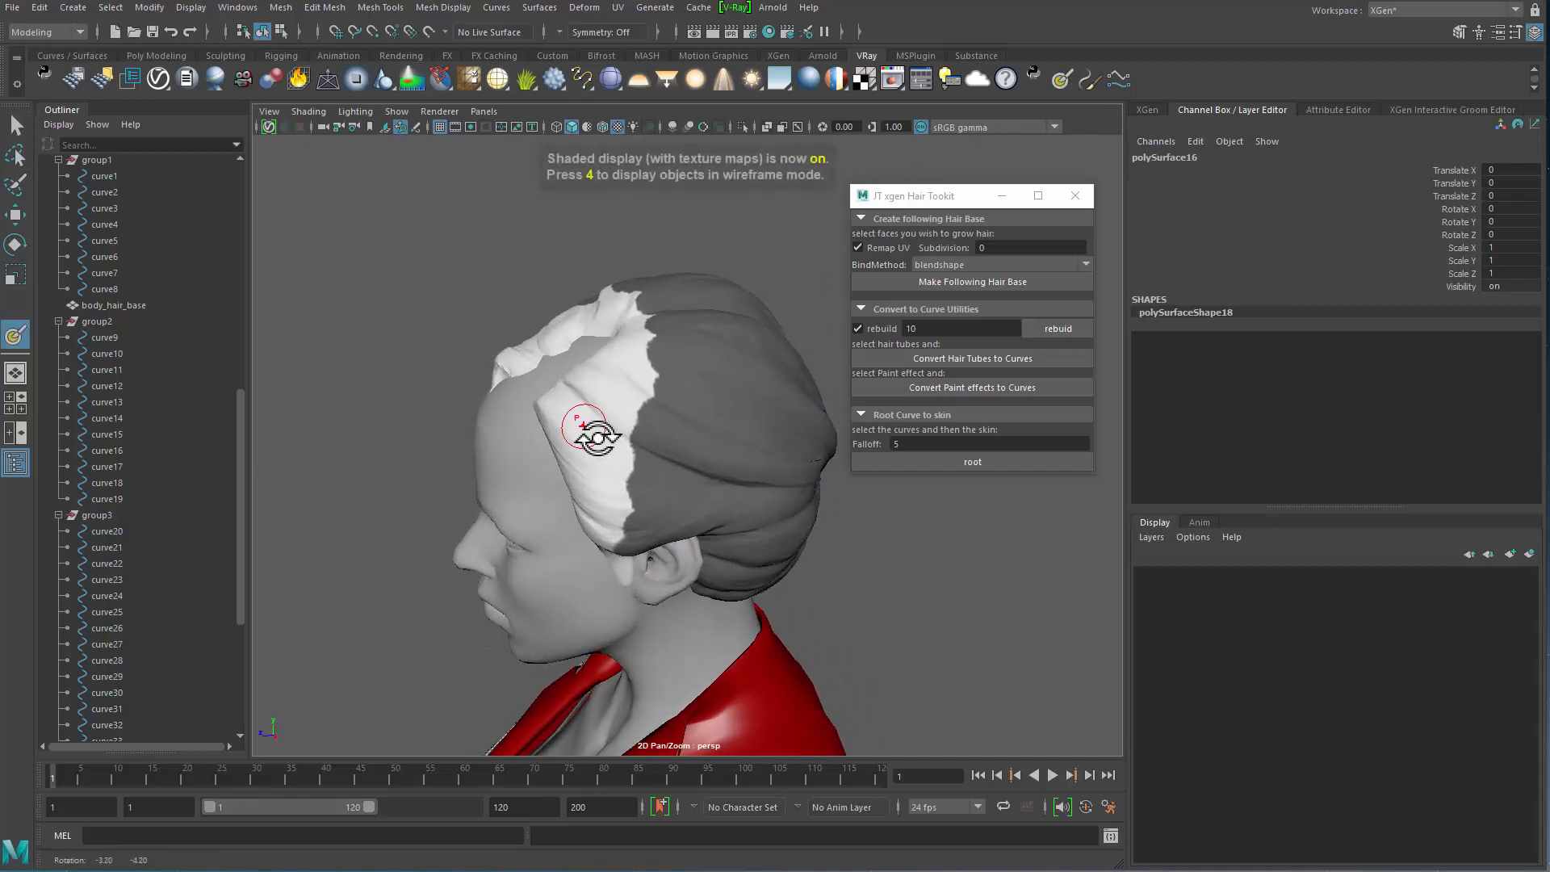
left_click(1092, 81)
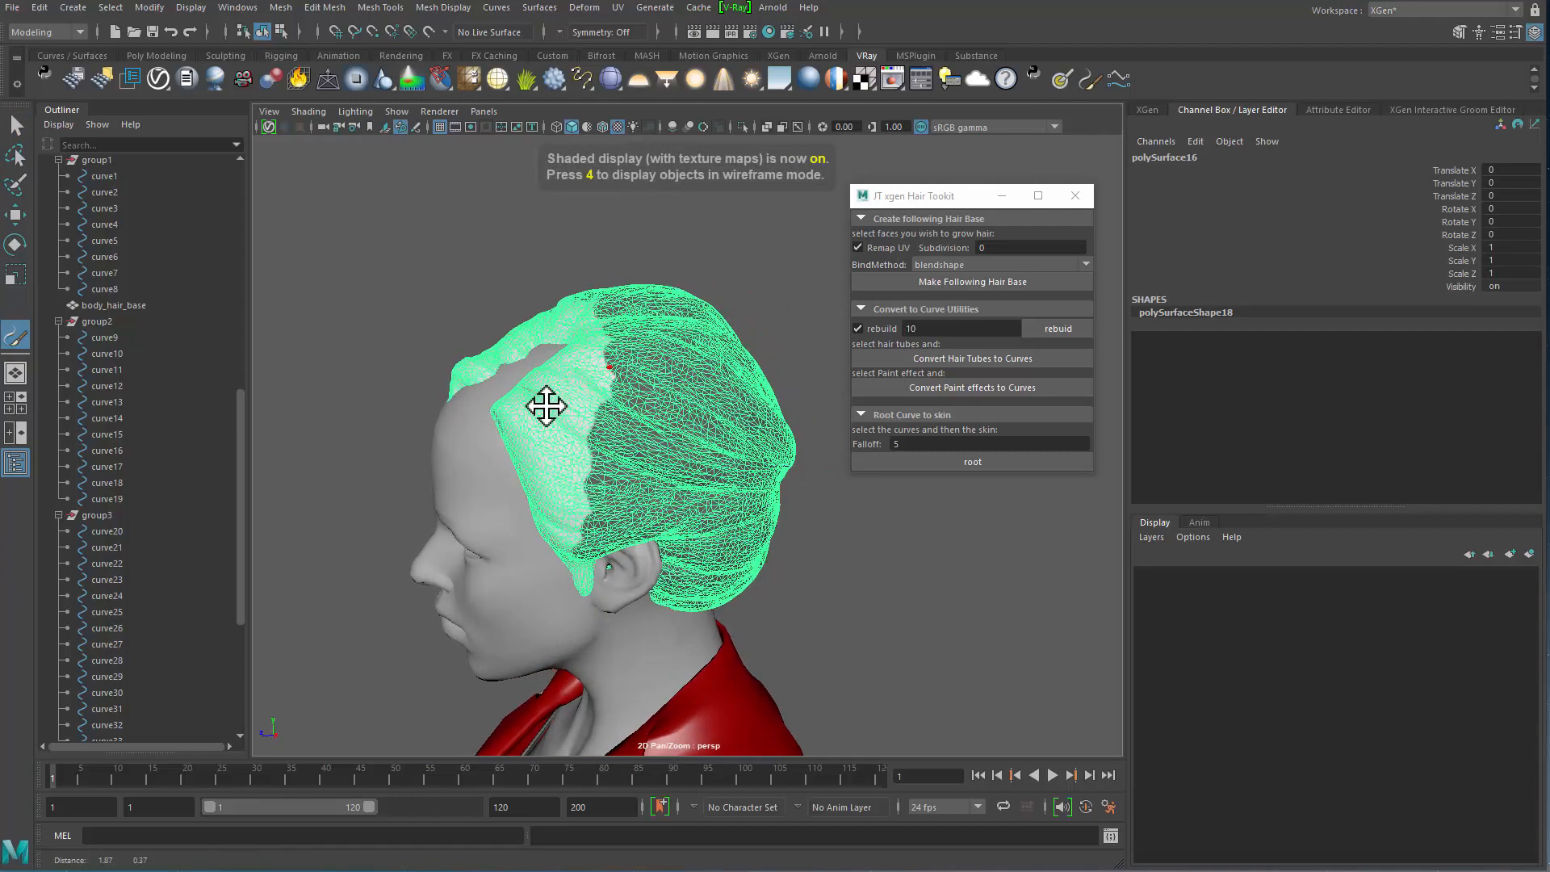
mouse_move(546, 404)
left_mouse_down("alt")
mouse_move(512, 443)
mouse_move(471, 443)
mouse_move(452, 498)
left_mouse_up("alt")
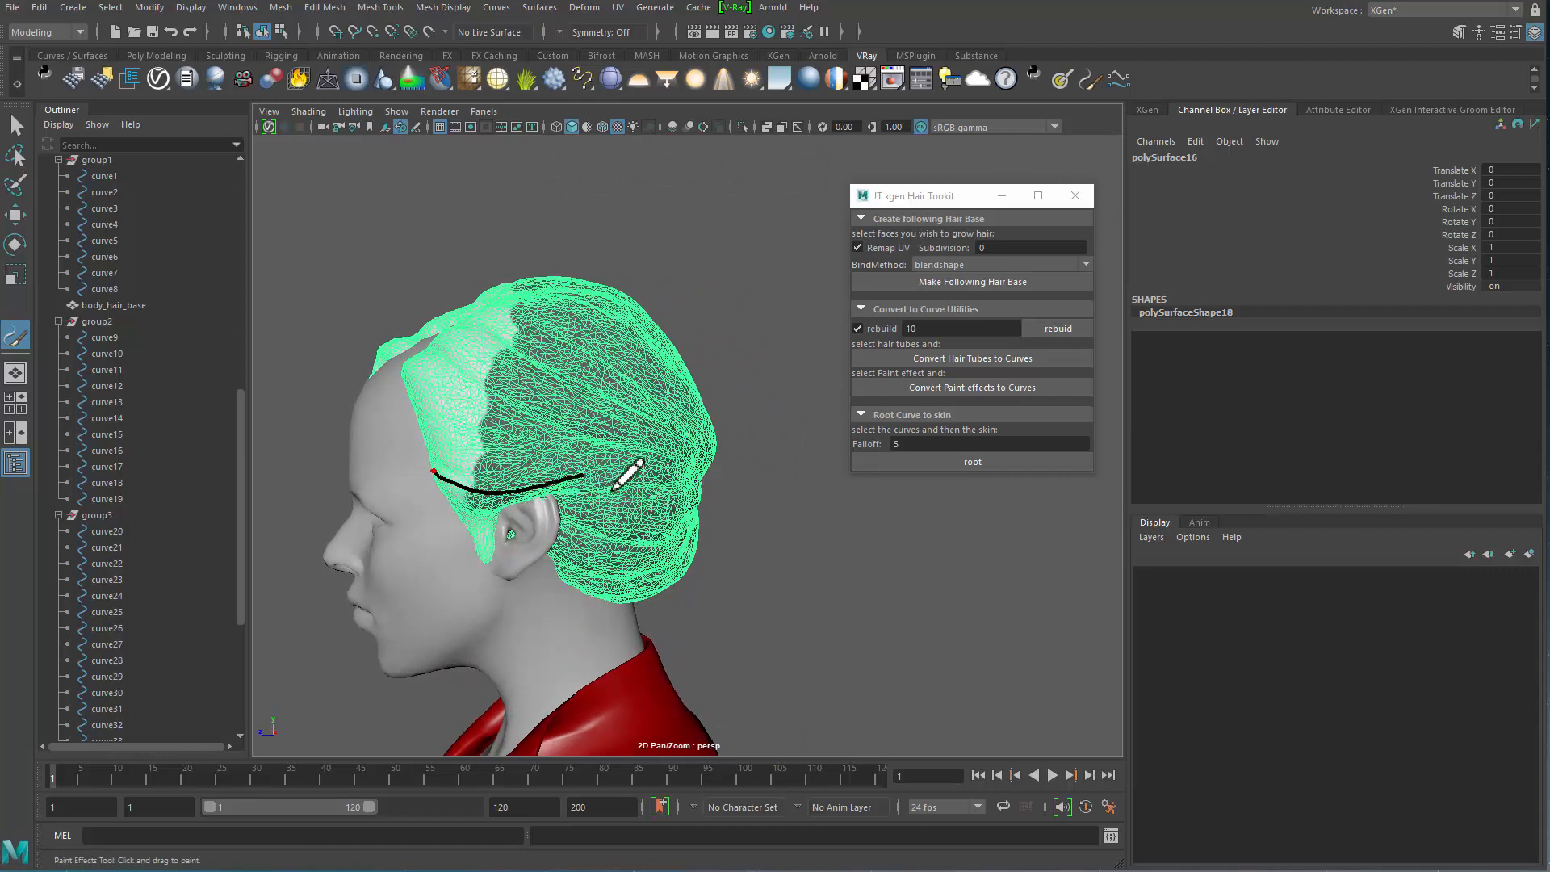
left_click_drag(703, 498, 707, 495)
mouse_move(754, 543)
left_mouse_down("alt")
mouse_move(588, 554)
mouse_move(543, 519)
mouse_move(657, 512)
mouse_move(622, 495)
mouse_move(688, 543)
mouse_move(785, 519)
mouse_move(671, 526)
left_mouse_up("alt")
middle_click_drag(670, 525, 628, 500, "alt")
mouse_move(627, 501)
left_mouse_down("alt")
mouse_move(710, 519)
mouse_move(599, 460)
left_mouse_up("alt")
key("ctrl+z")
Step: Make polySurface16 the live surface and activate the EP Curve Tool for drawing directly on the hair mesh
mouse_move(678, 547)
left_mouse_down("alt")
mouse_move(820, 544)
mouse_move(560, 456)
mouse_move(789, 460)
mouse_move(674, 363)
left_mouse_up("alt")
key("q")
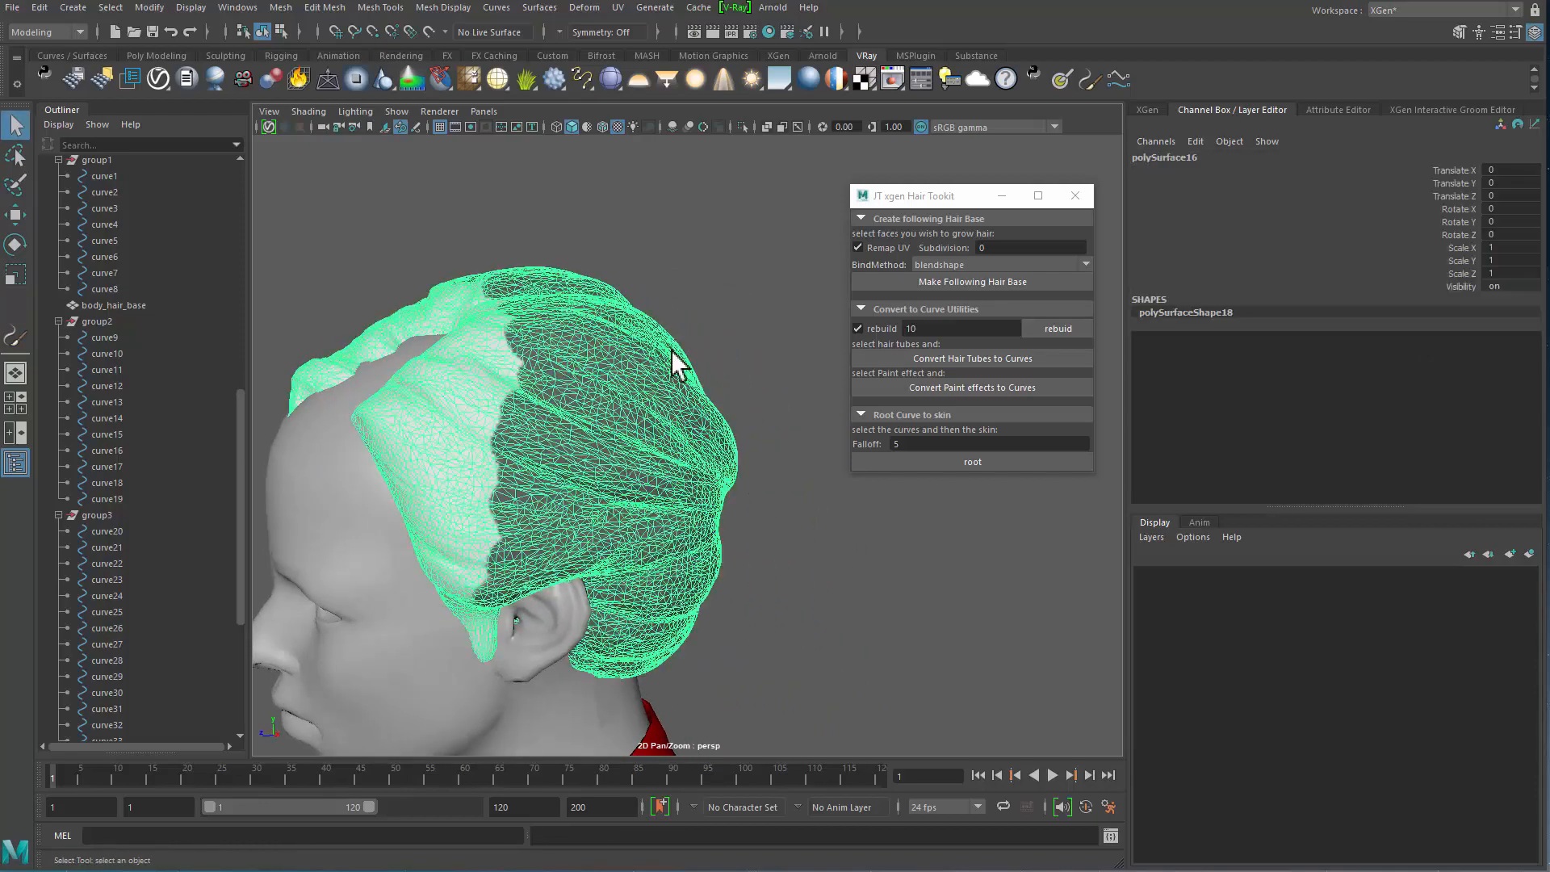
left_click(429, 33)
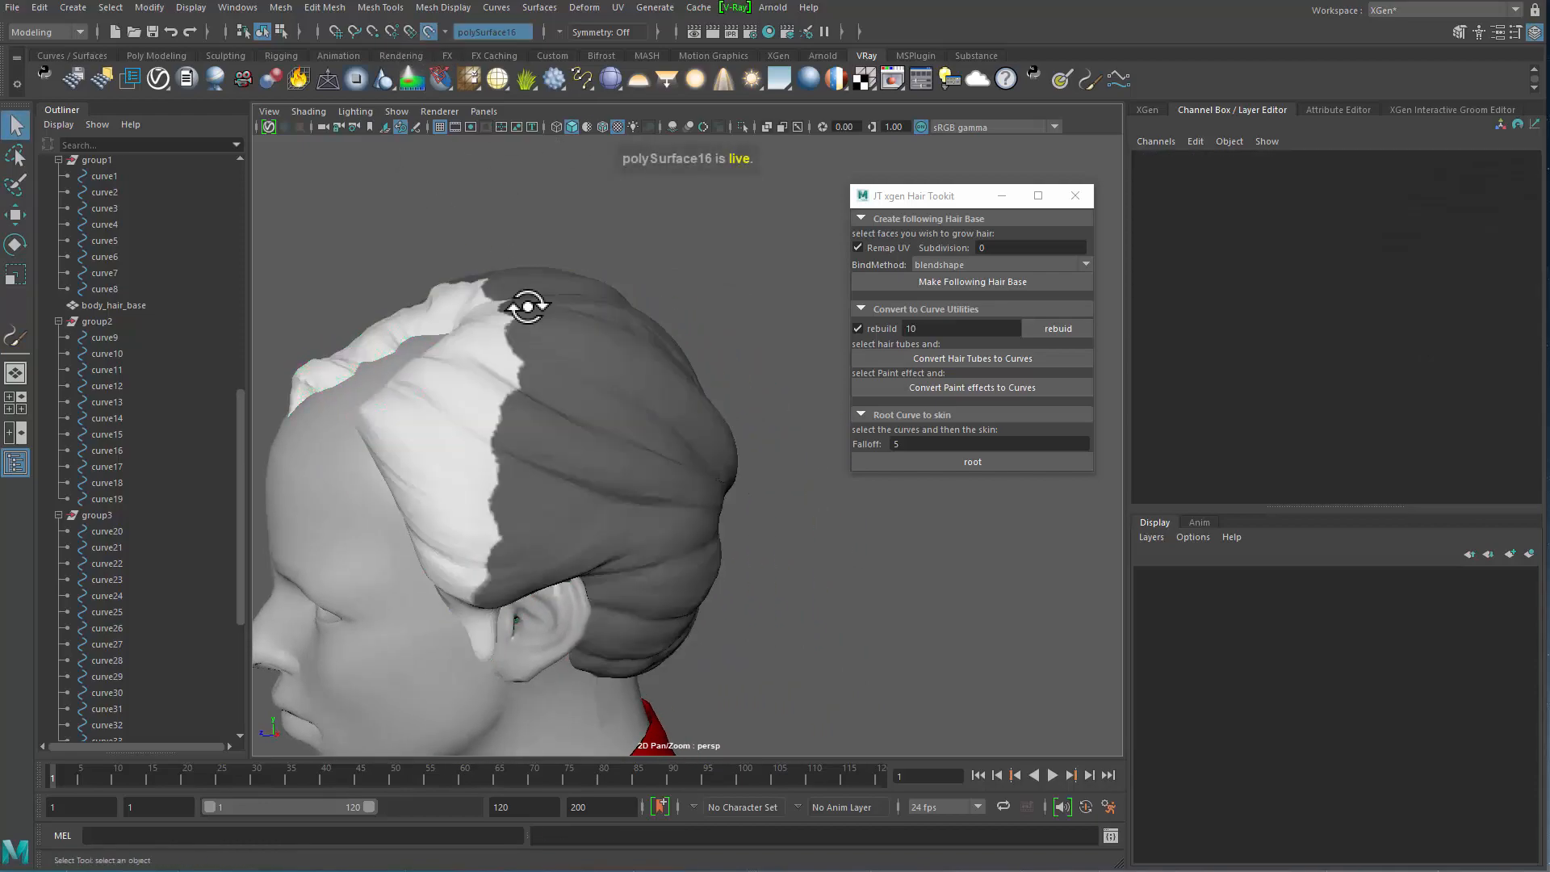
left_click_drag(525, 302, 436, 121, "alt")
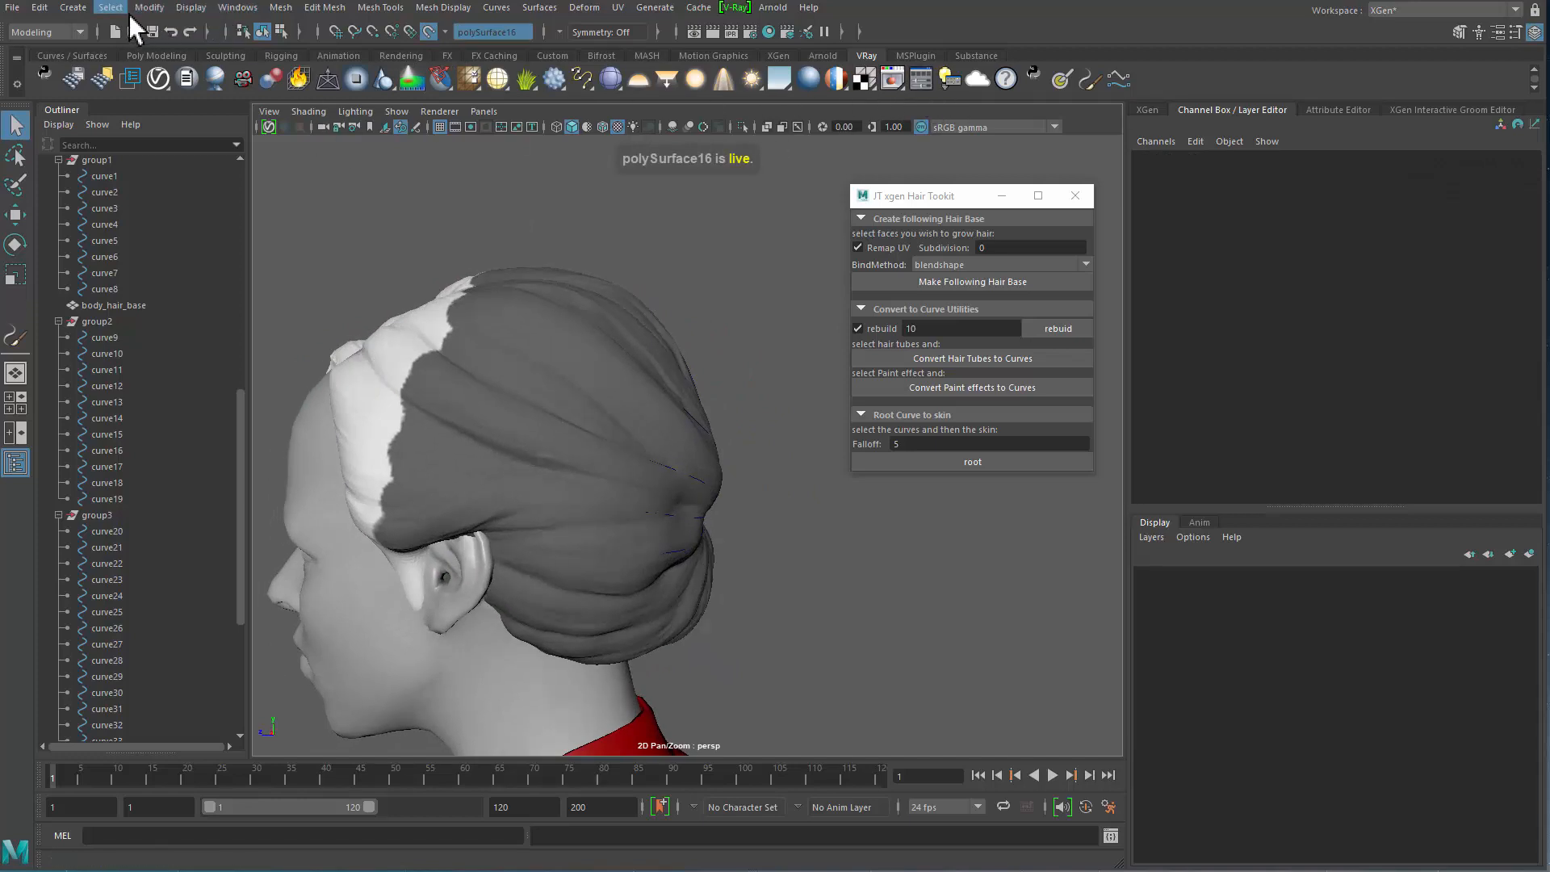
left_click(84, 10)
mouse_move(159, 131)
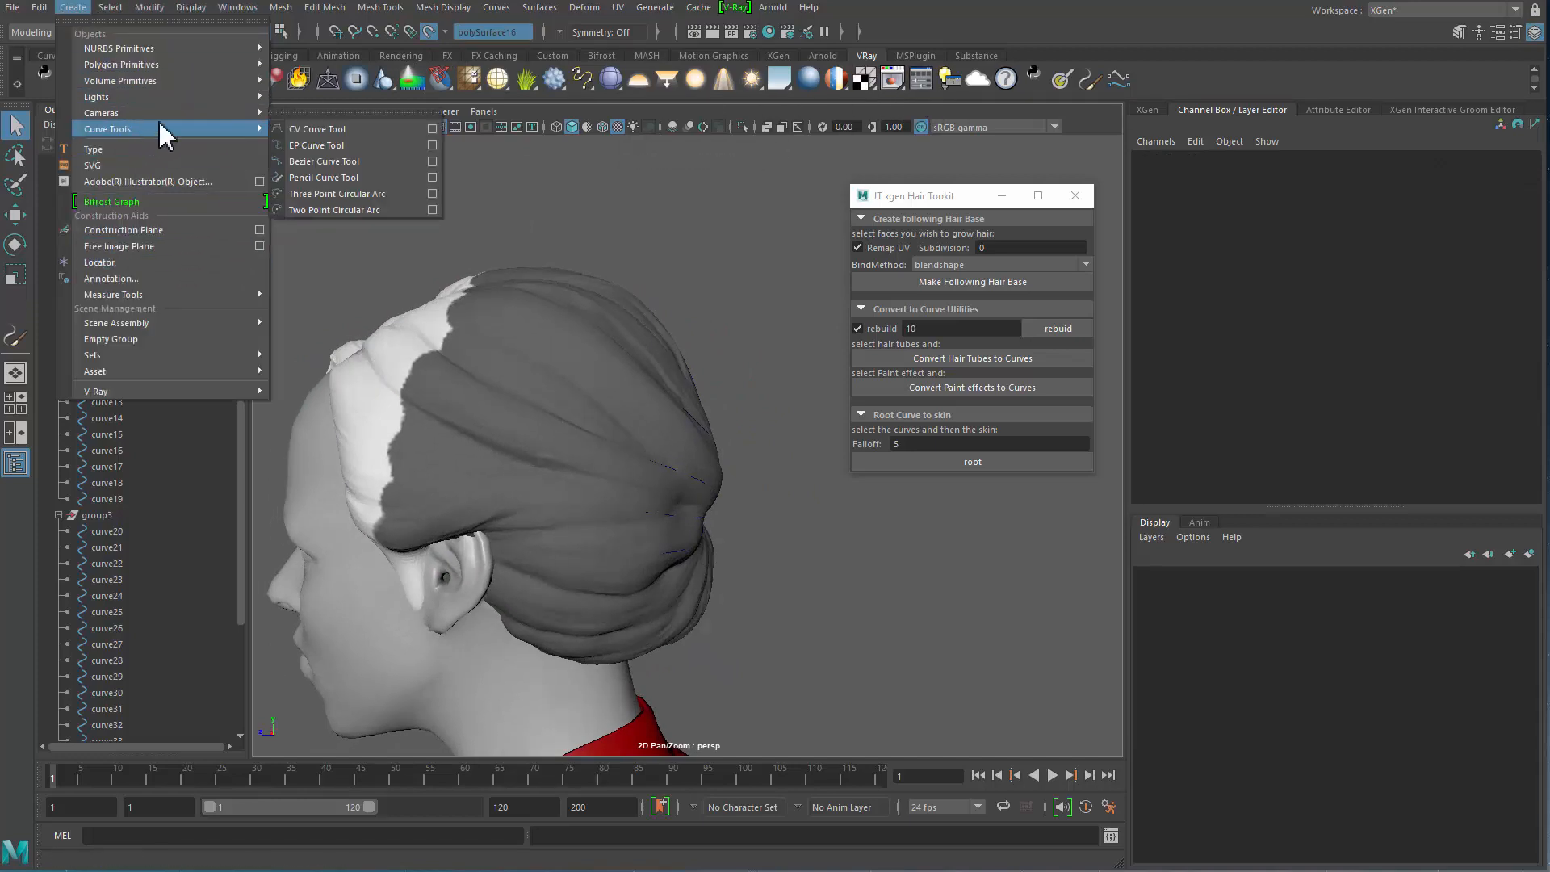
left_click(349, 146)
Step: Draw two EP curves on the character's left side, from the temple hairline back to the gathering point behind the head
left_click_drag(477, 519, 533, 518, "alt")
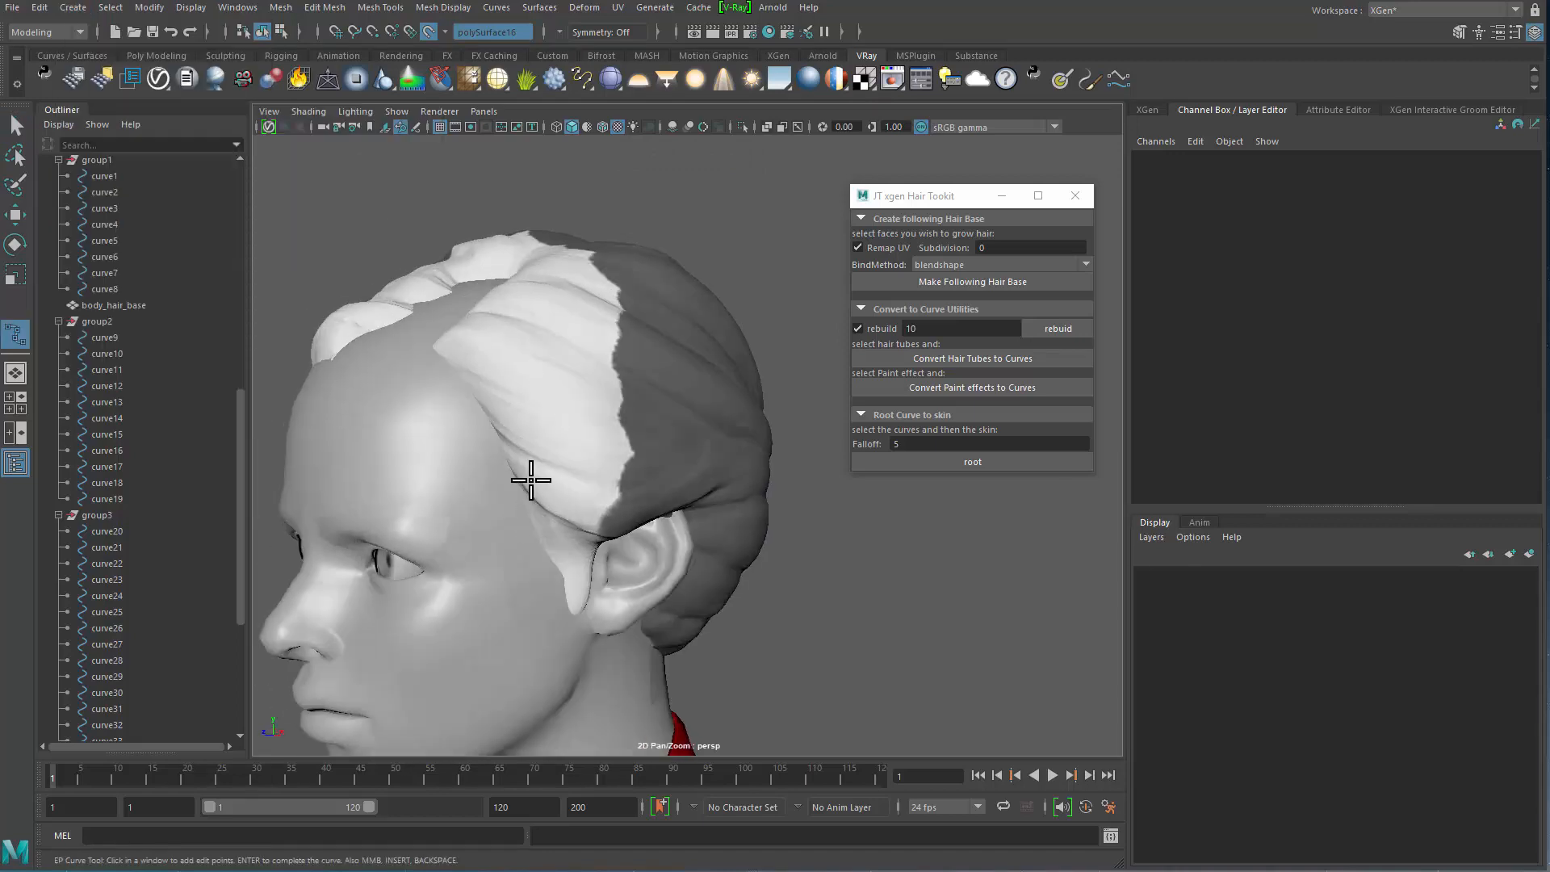
left_click(510, 465)
left_click_drag(639, 519, 595, 505, "alt")
left_click_drag(700, 514, 688, 499, "alt")
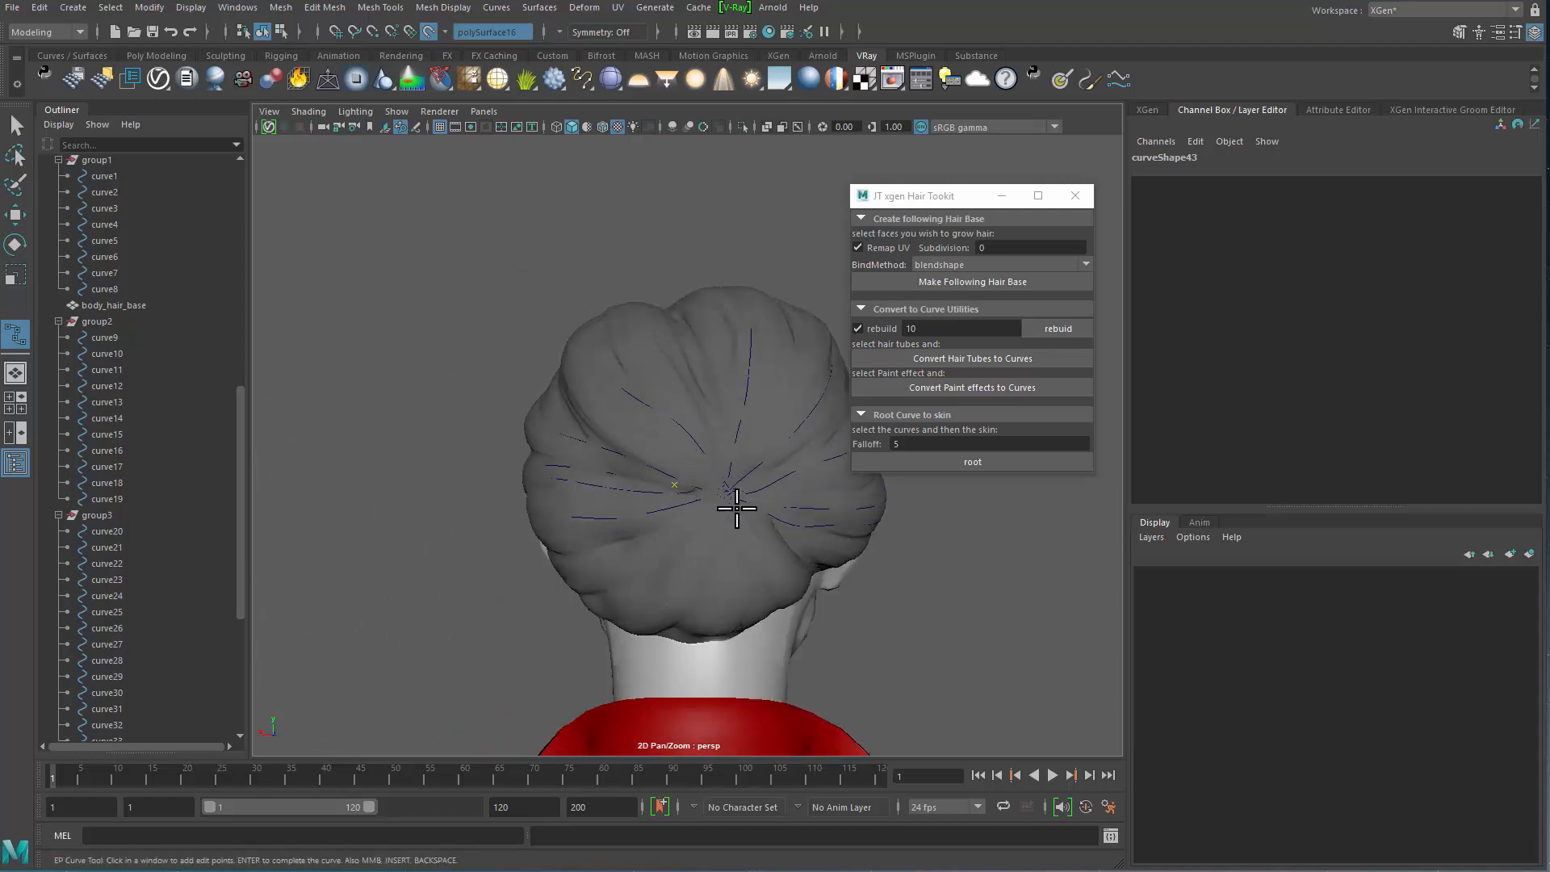
left_click_drag(721, 597, 474, 474, "alt")
left_click(468, 469)
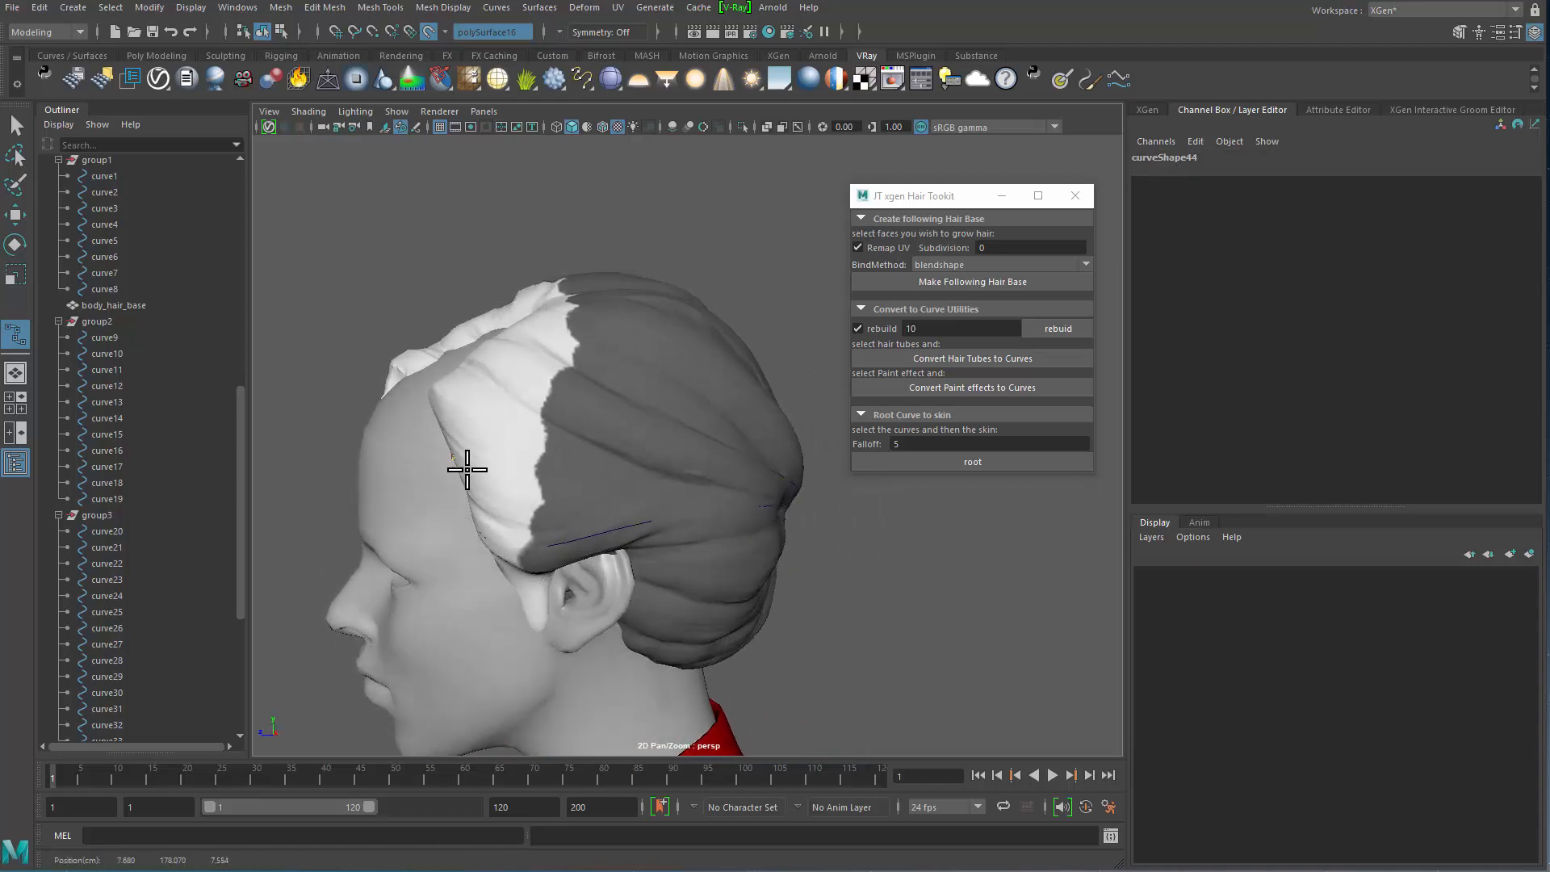
left_click_drag(619, 514, 702, 515, "alt")
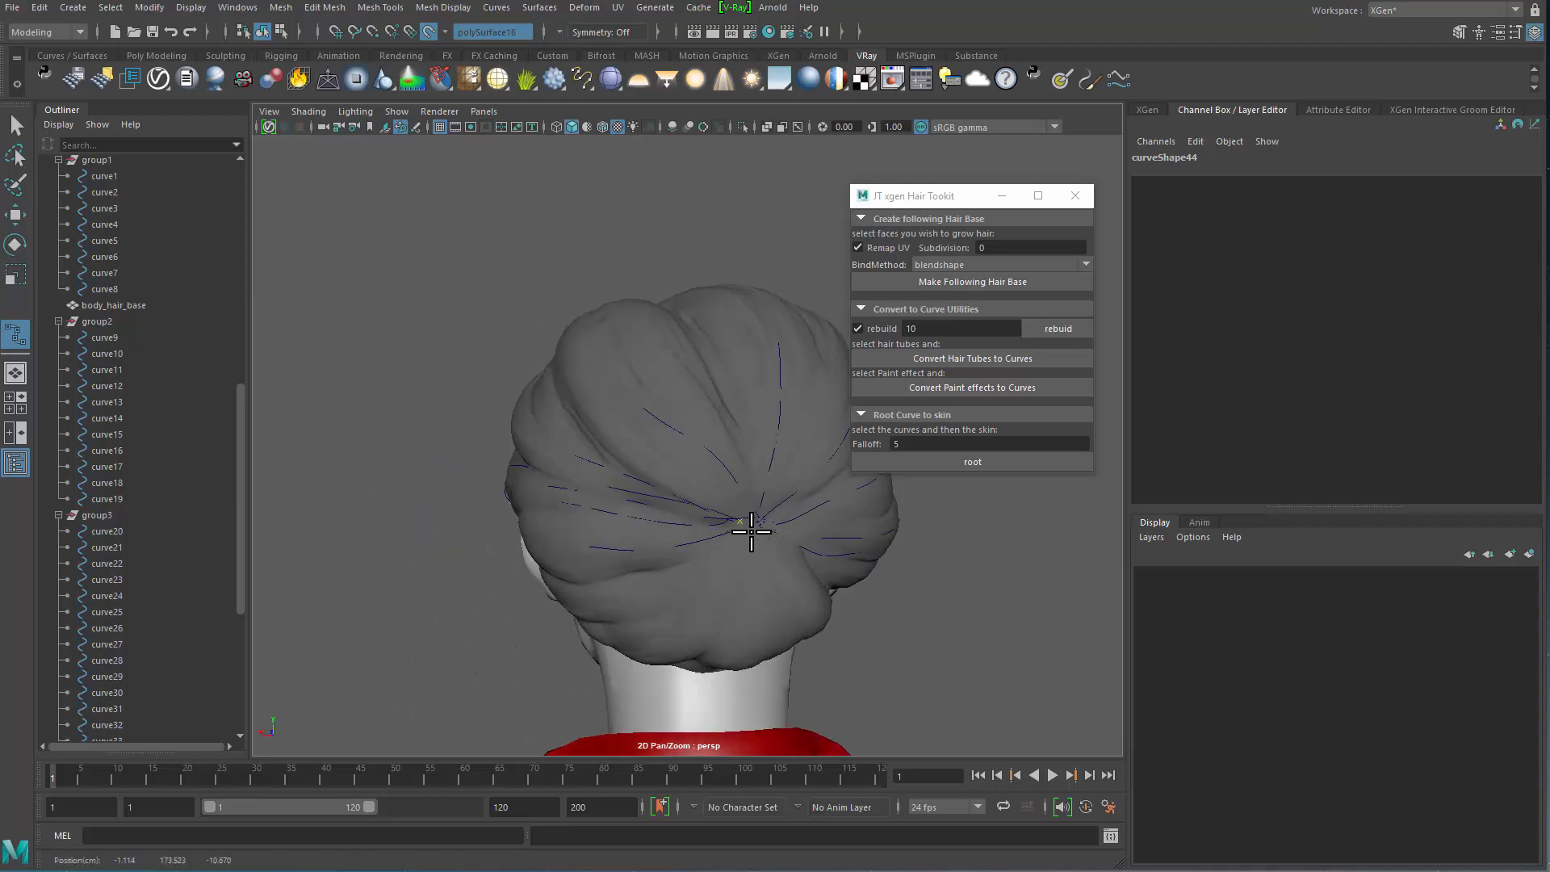
Step: Draw another EP curve from the upper left hairline to the back gathering point, undoing and re-placing a misplaced point
left_click_drag(506, 446, 580, 471, "alt")
left_click_drag(476, 444, 475, 462, "alt")
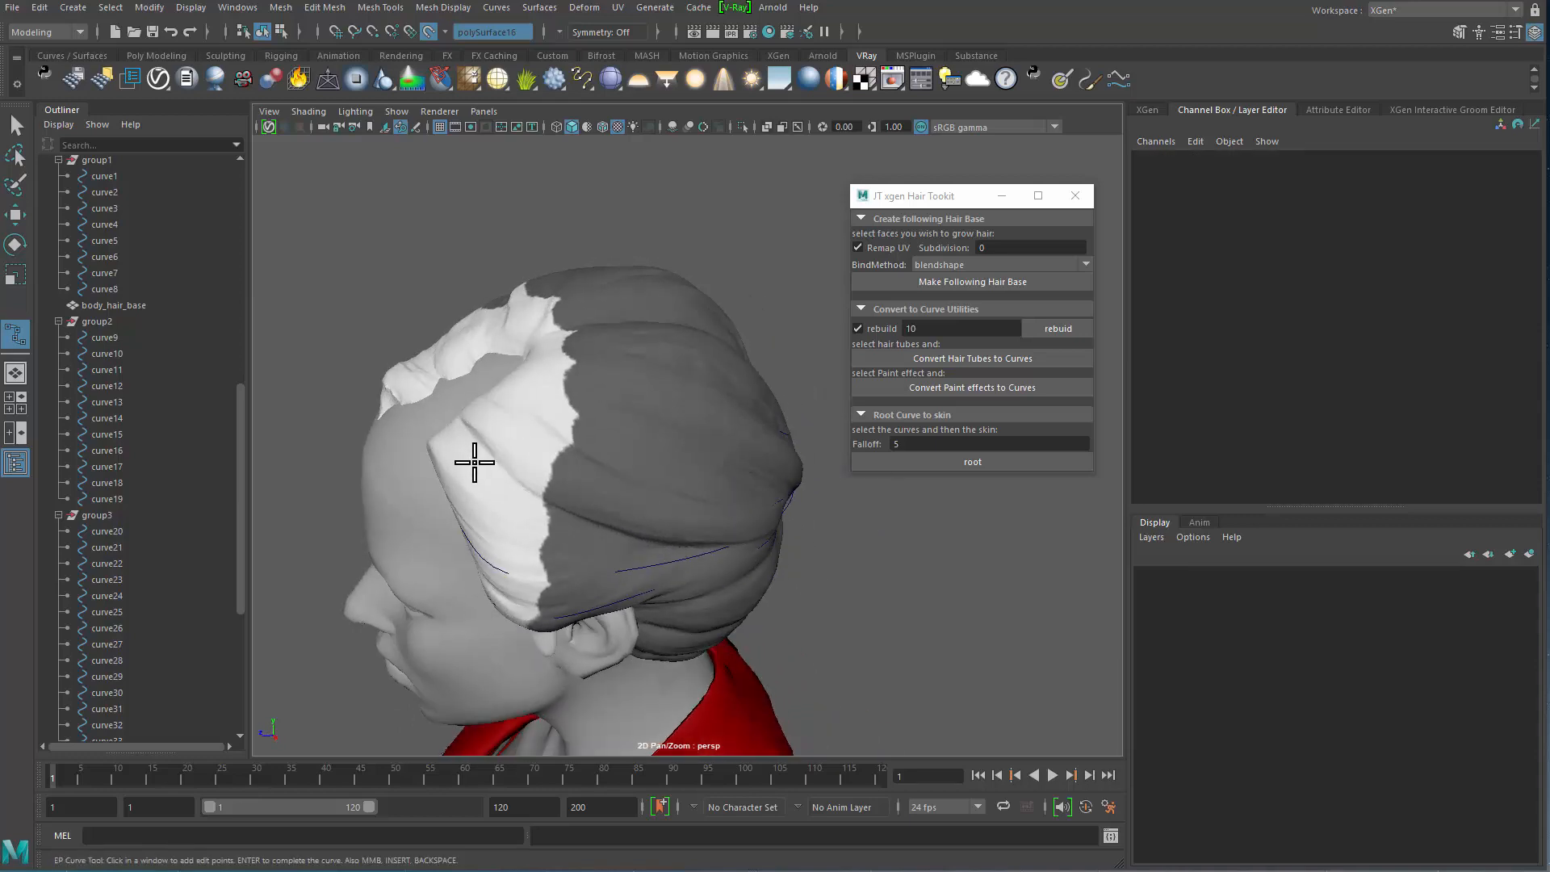
left_click(442, 458)
left_click_drag(614, 525, 605, 512, "alt")
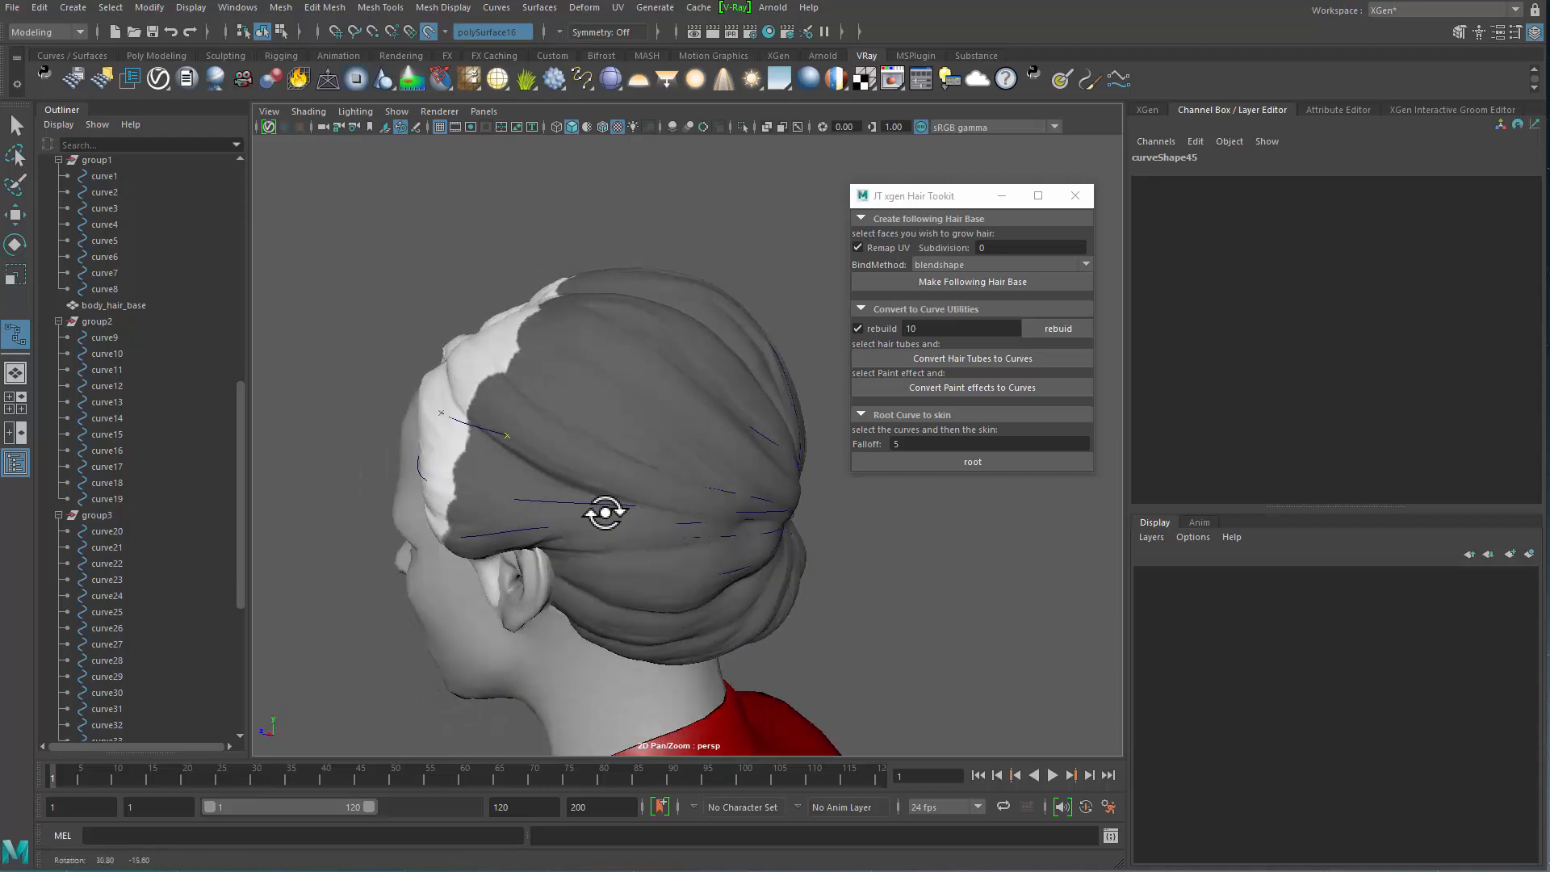
left_click_drag(481, 510, 609, 490, "alt")
key("ctrl+z")
left_click(638, 474)
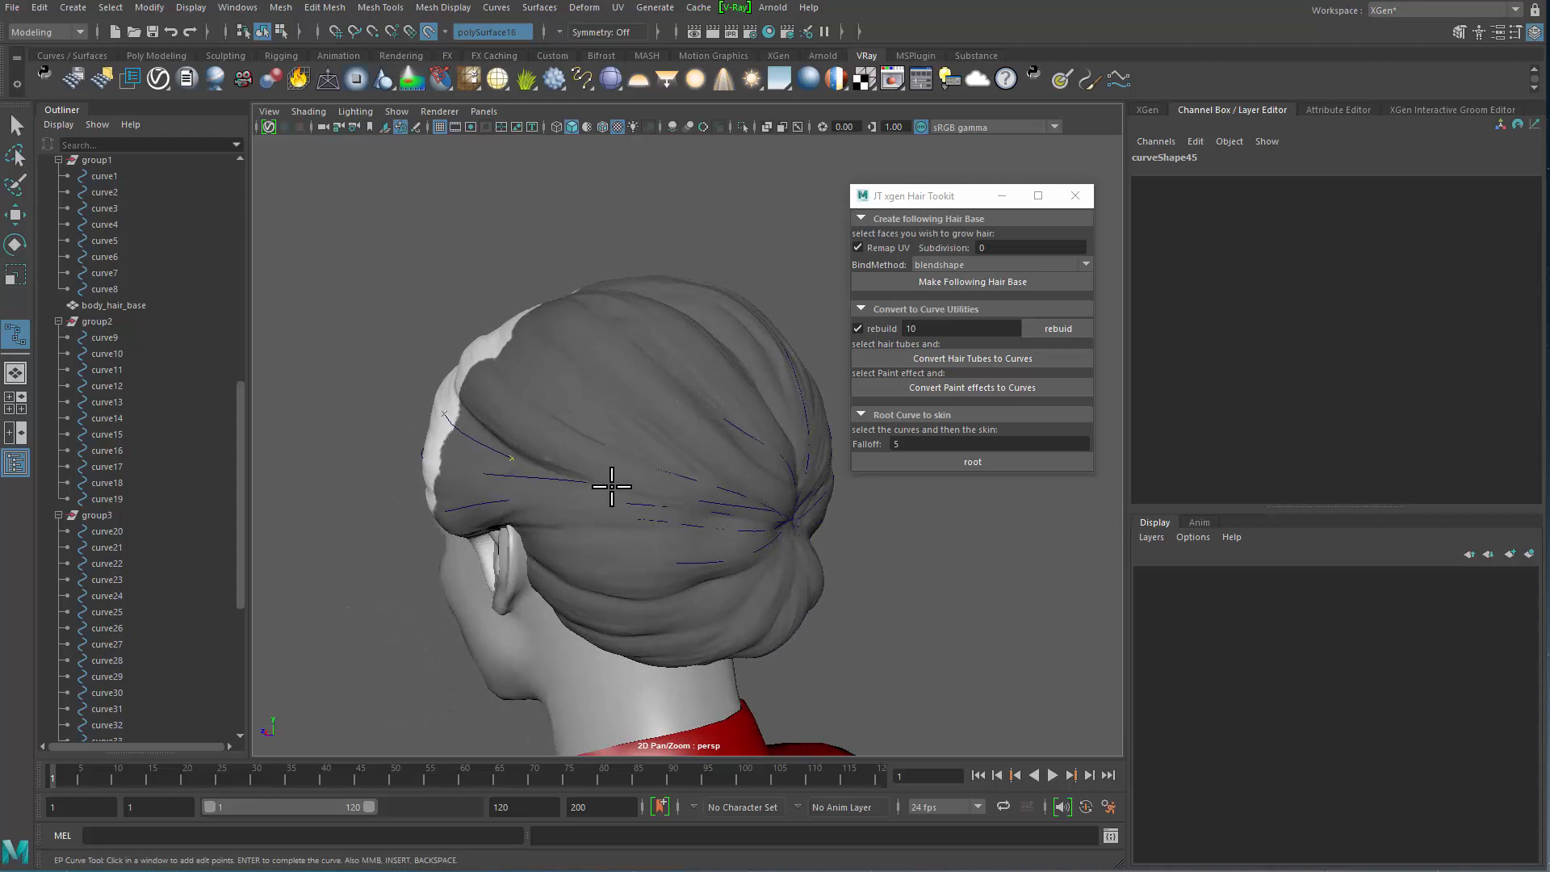
left_click_drag(704, 506, 699, 499, "alt")
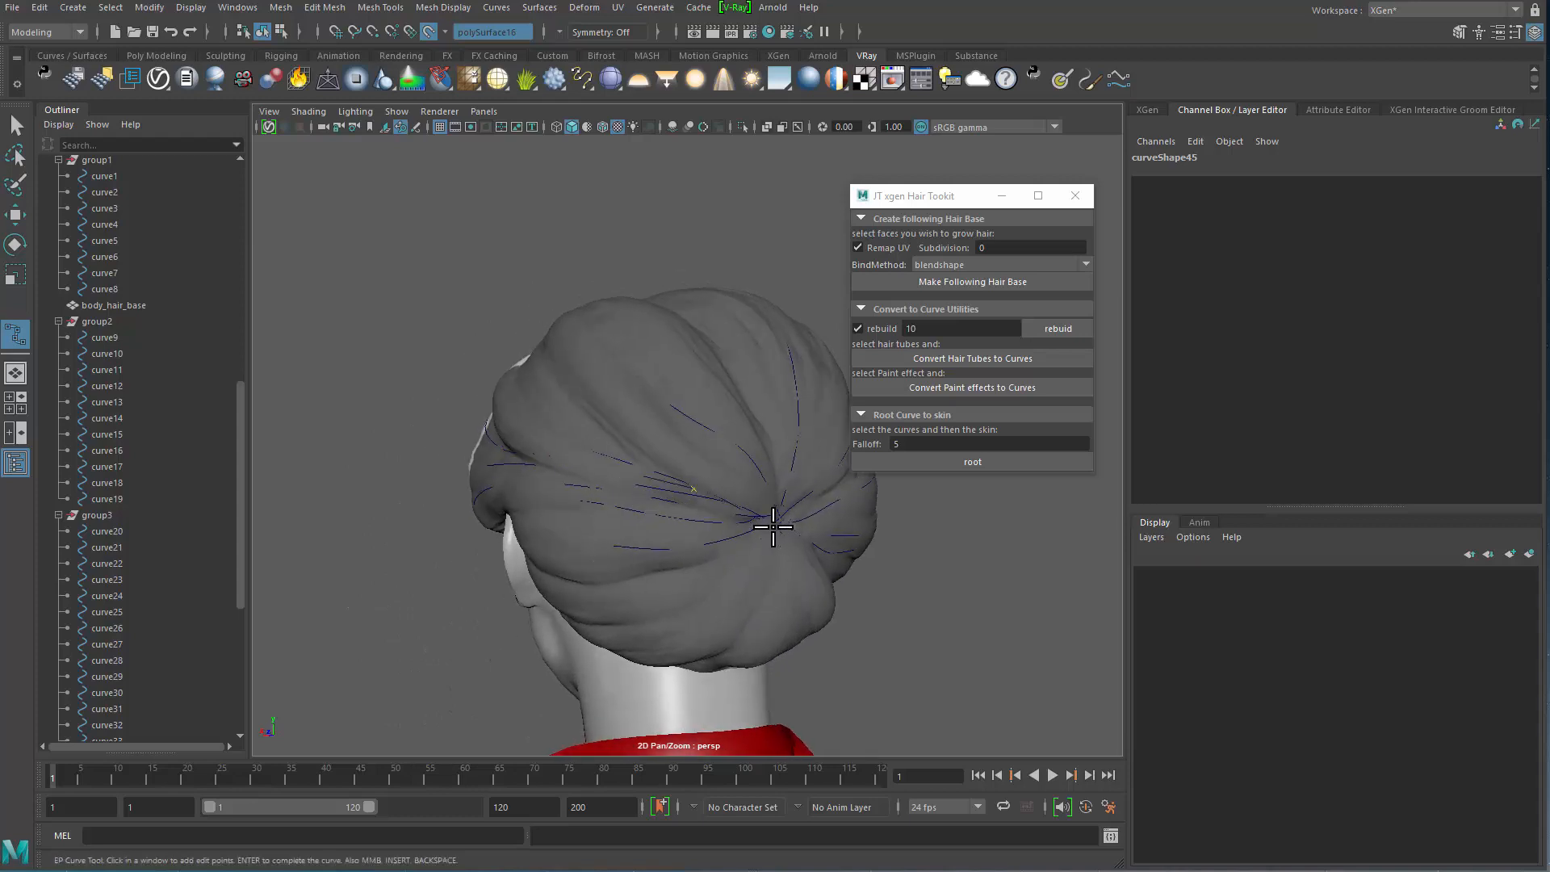
Step: Draw two more EP curves from the upper left hairline, spaced toward the parting and ending at the back gathering point
left_click_drag(809, 571, 537, 514, "alt")
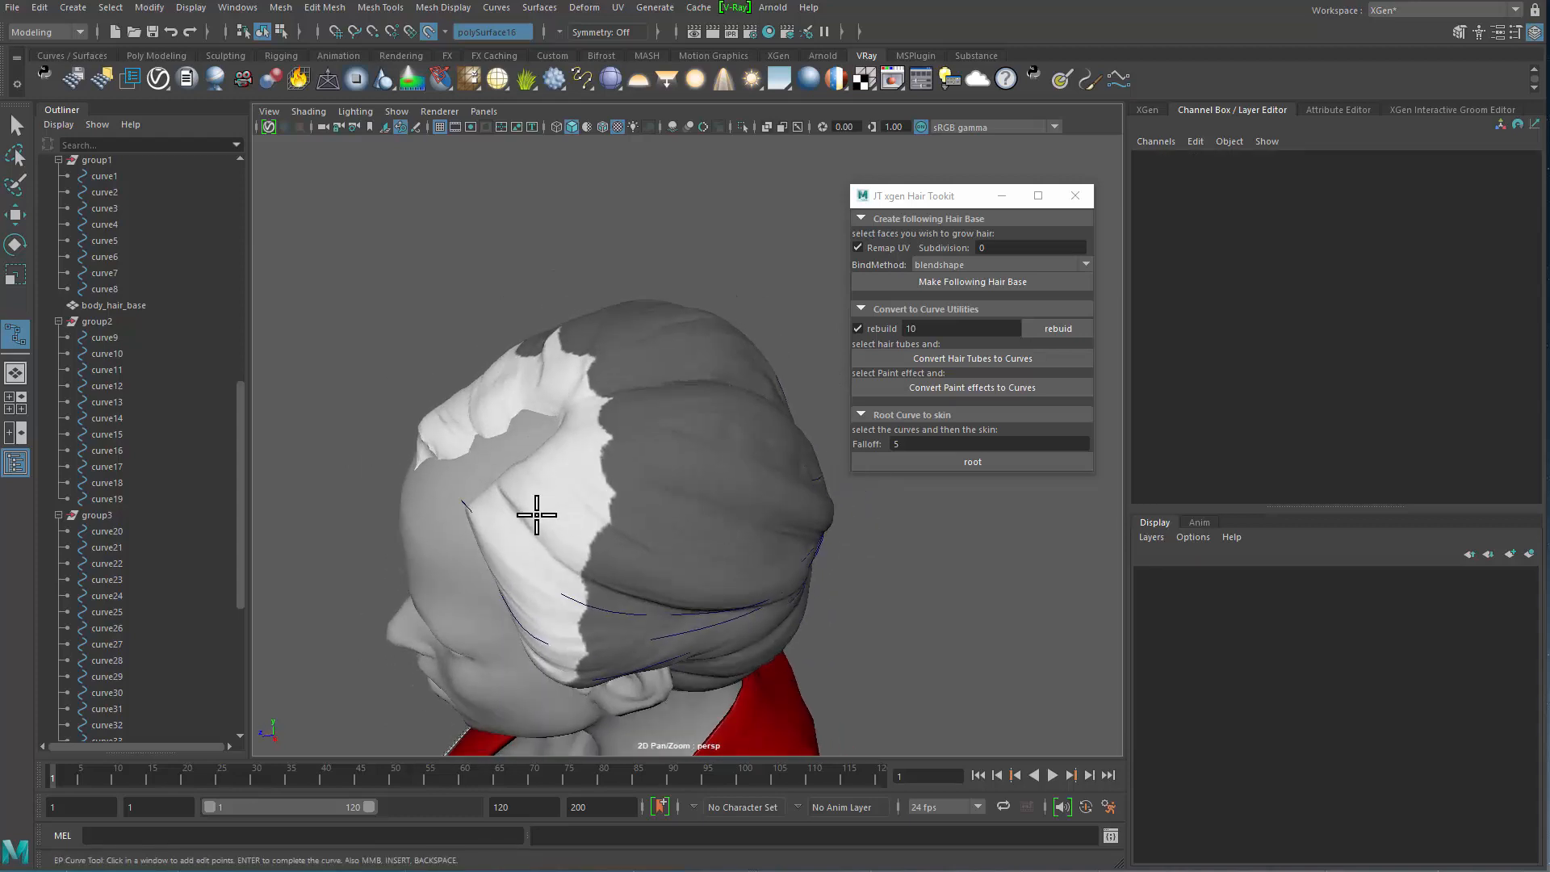
left_click(491, 490)
left_click_drag(596, 564, 703, 536, "alt")
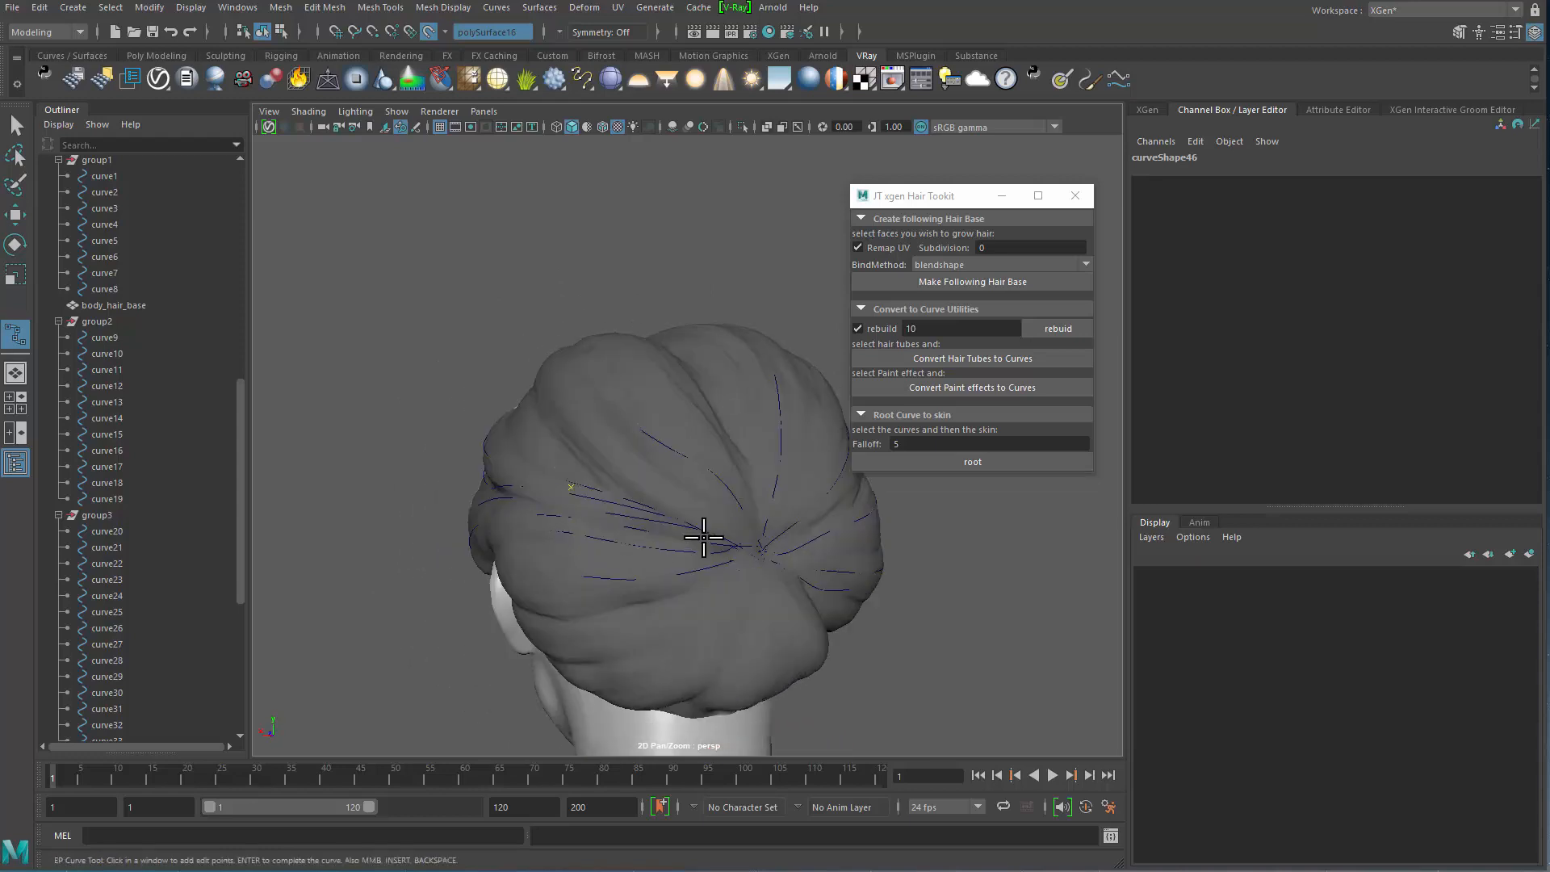
left_click_drag(571, 444, 614, 481, "alt")
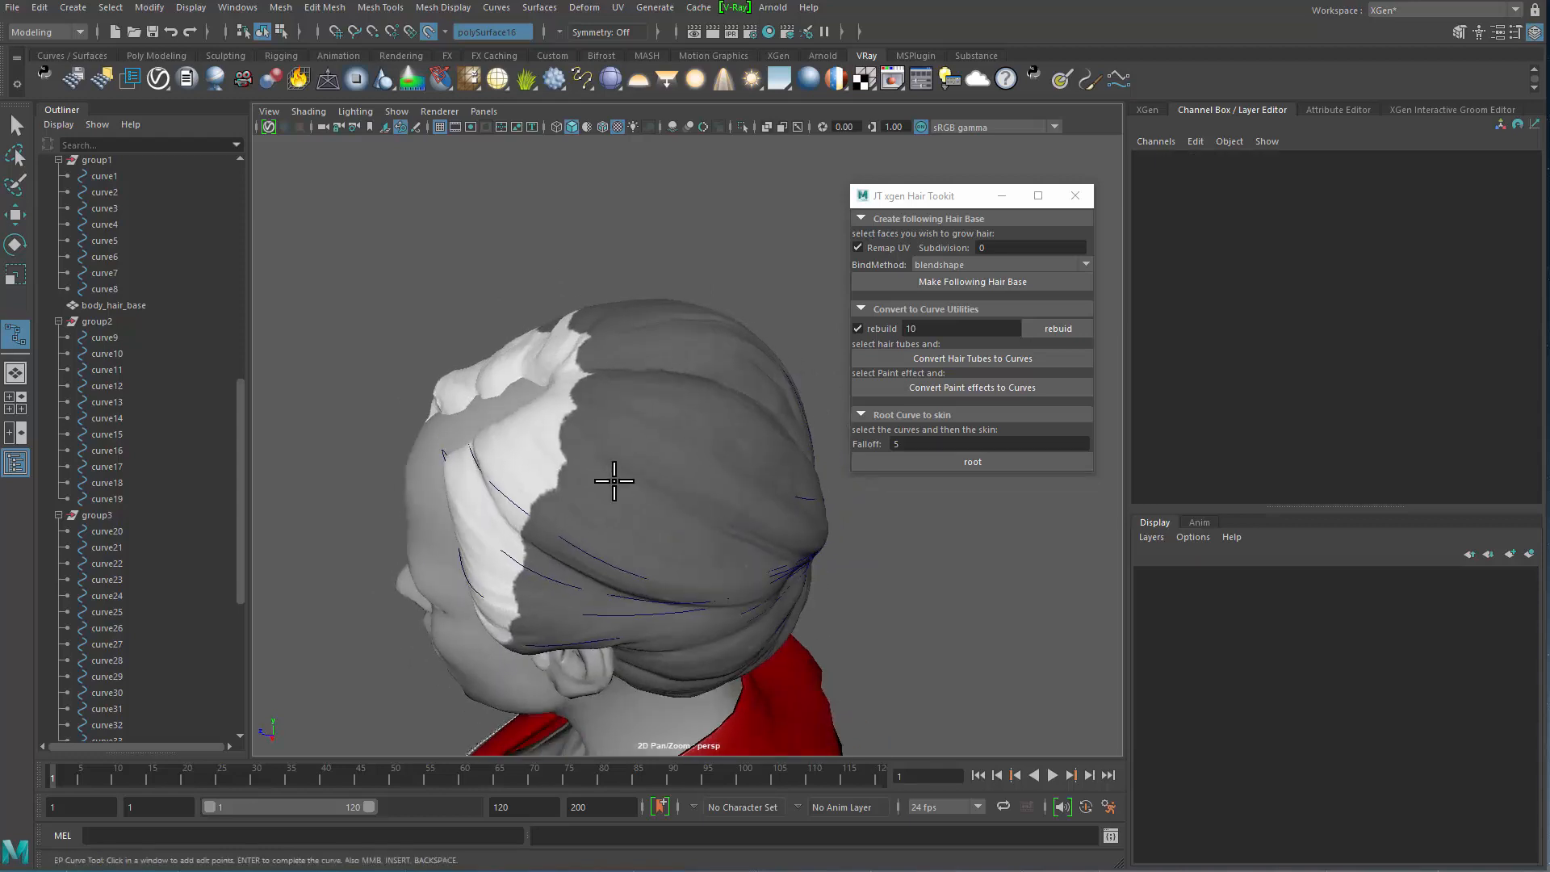
left_click_drag(533, 452, 526, 469, "alt")
left_click(526, 469)
left_click_drag(662, 553, 683, 523, "alt")
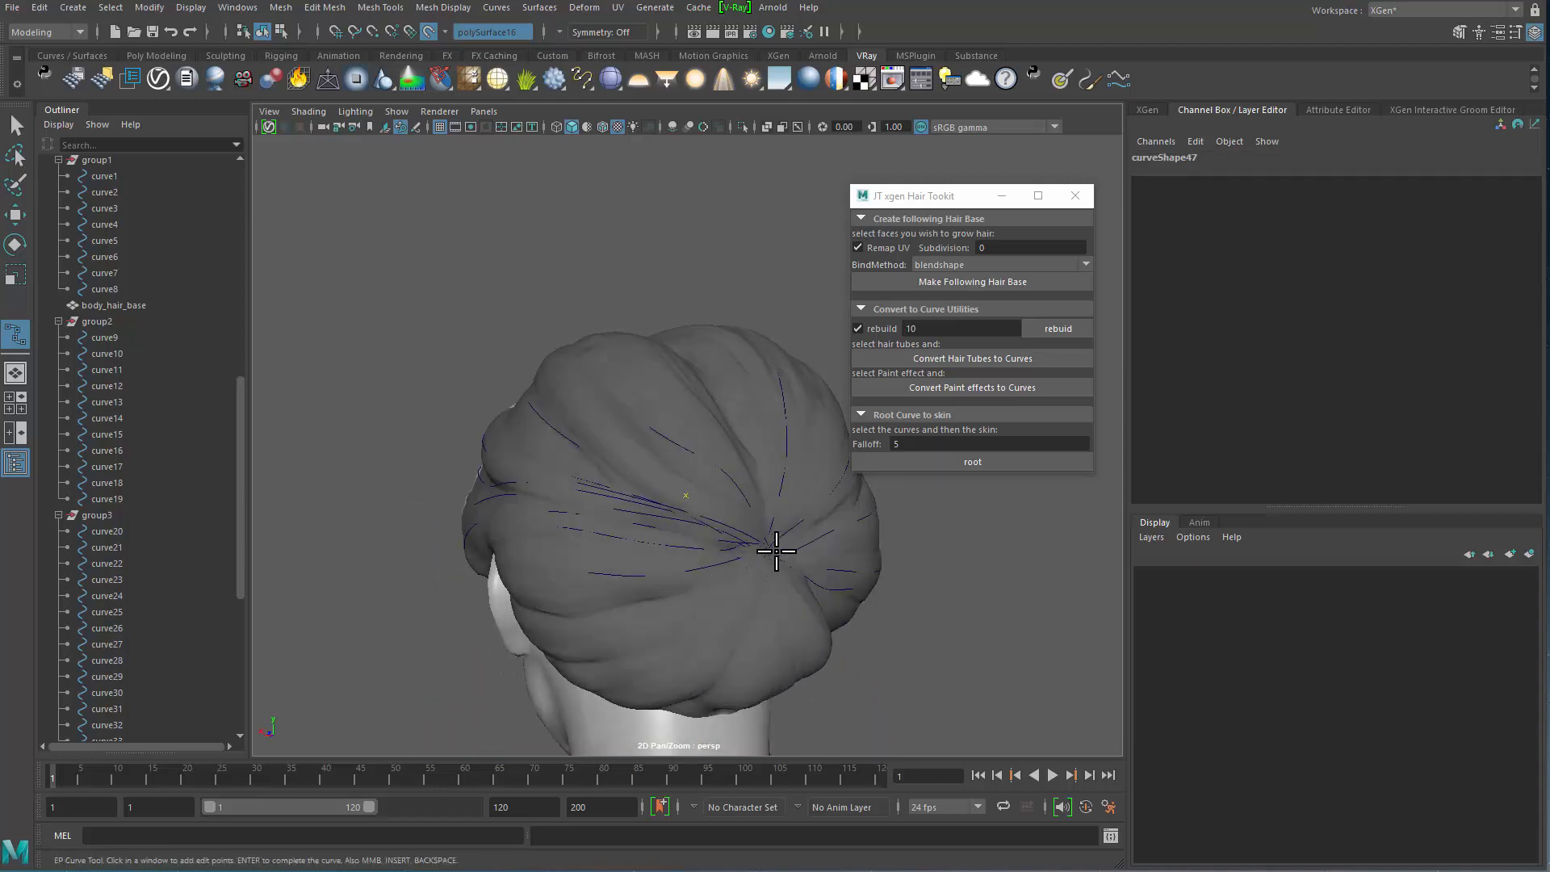
Step: Draw two EP curves beside the parting on the left half of the hair, running over the crown to the back gathering point
left_click_drag(544, 415, 553, 485, "alt")
left_click(616, 529)
left_click_drag(616, 528, 690, 548, "alt")
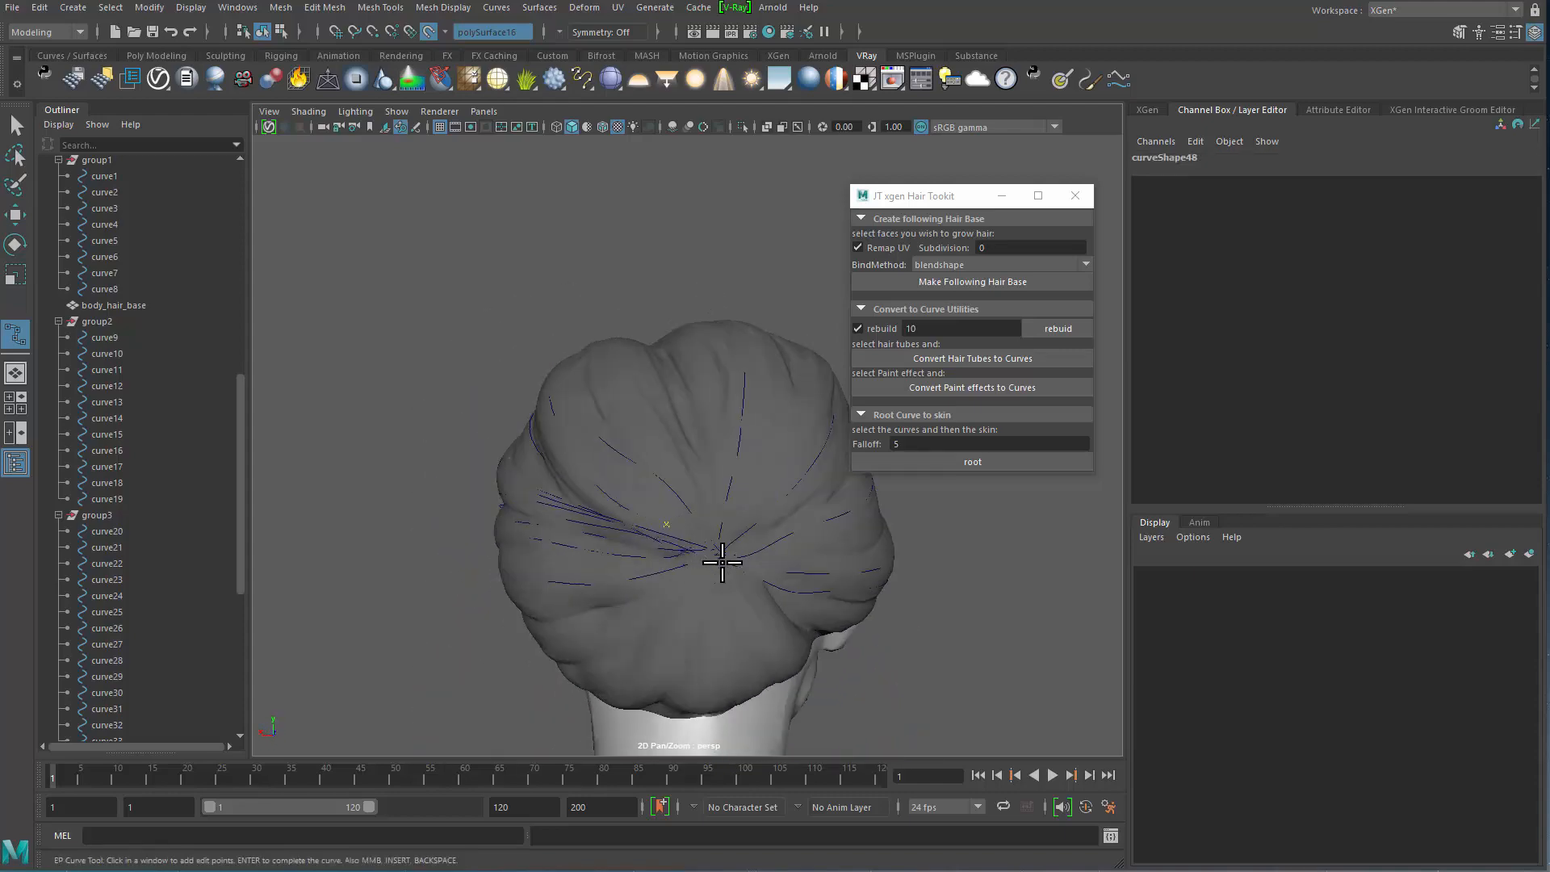
left_click_drag(633, 387, 553, 425, "alt")
left_click(562, 432)
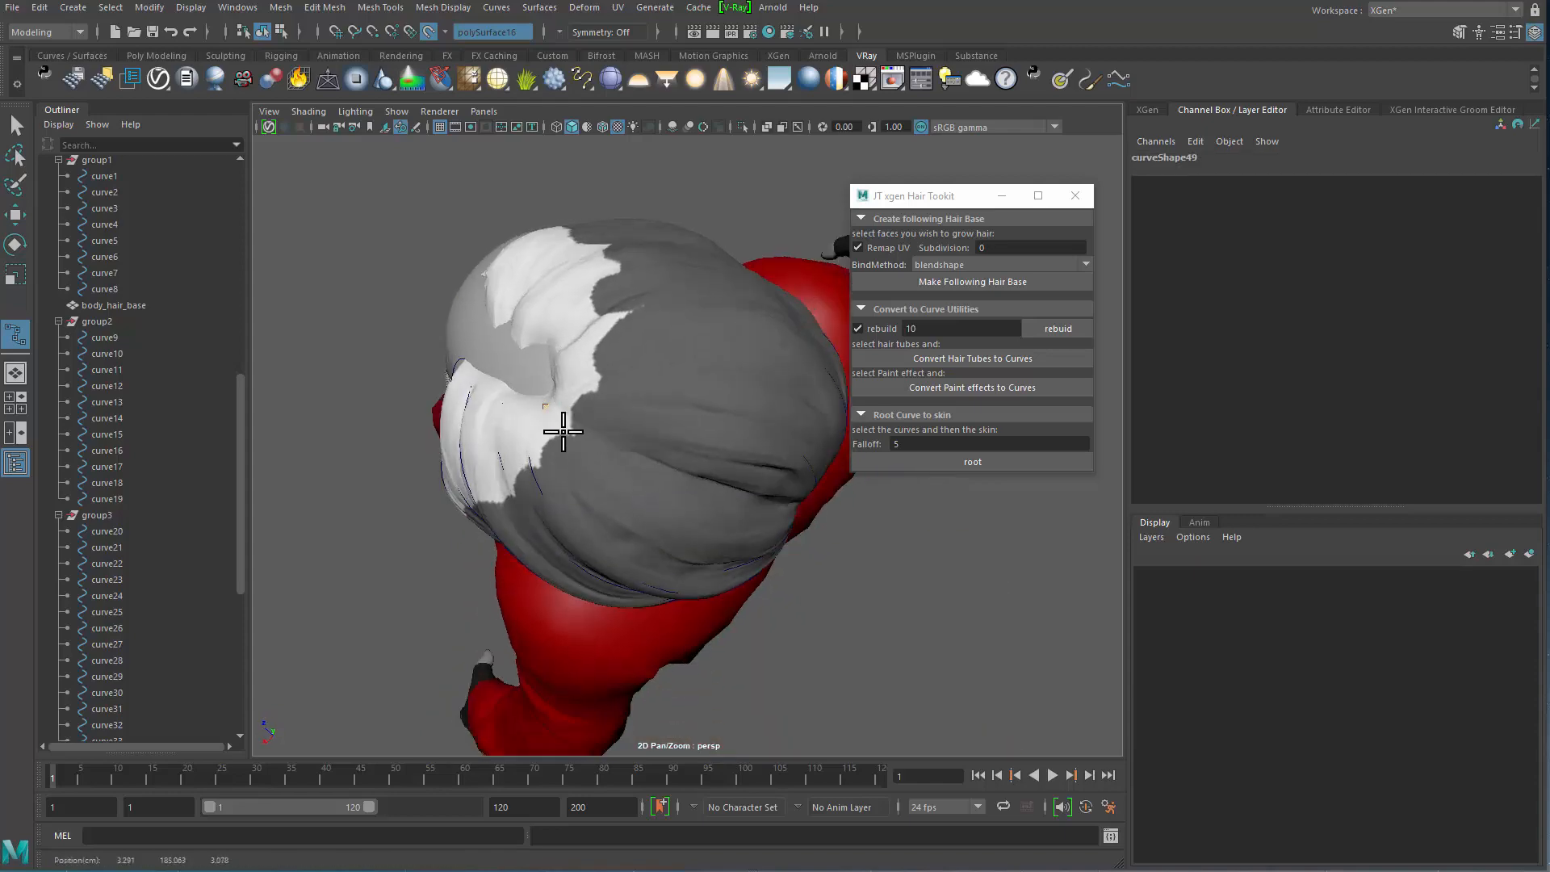
left_click_drag(672, 532, 647, 460, "alt")
left_click_drag(670, 458, 683, 532, "alt")
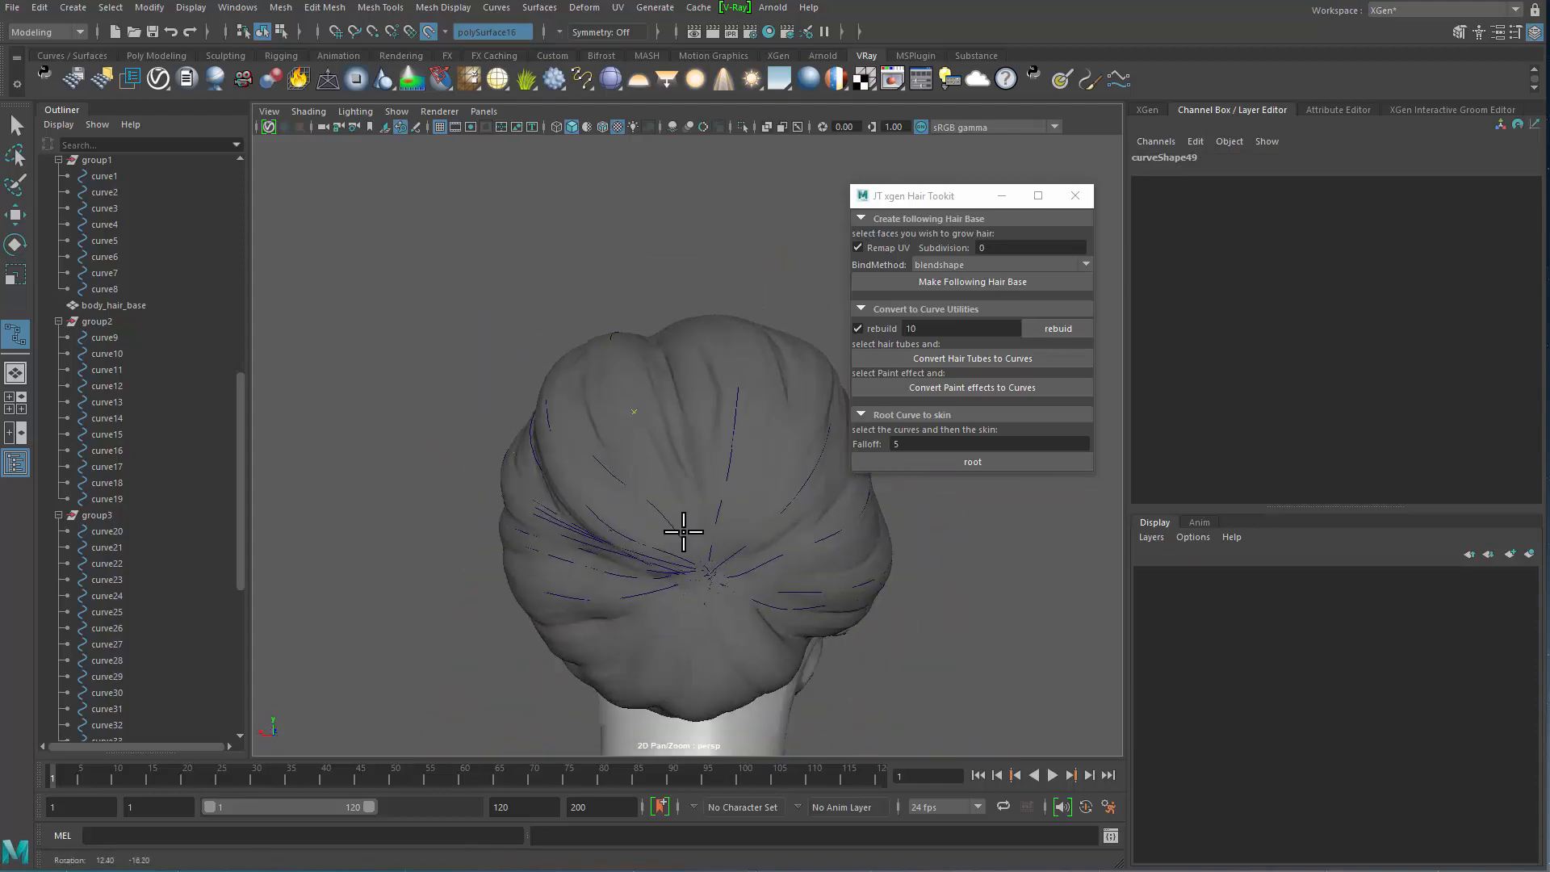
Step: Draw two EP curves, one over the middle of the crown and one on its right side, down to the gathering point
left_click_drag(751, 294, 620, 399, "alt")
mouse_move(663, 493)
left_mouse_down("alt")
mouse_move(685, 536)
mouse_move(685, 464)
mouse_move(663, 498)
left_mouse_up("alt")
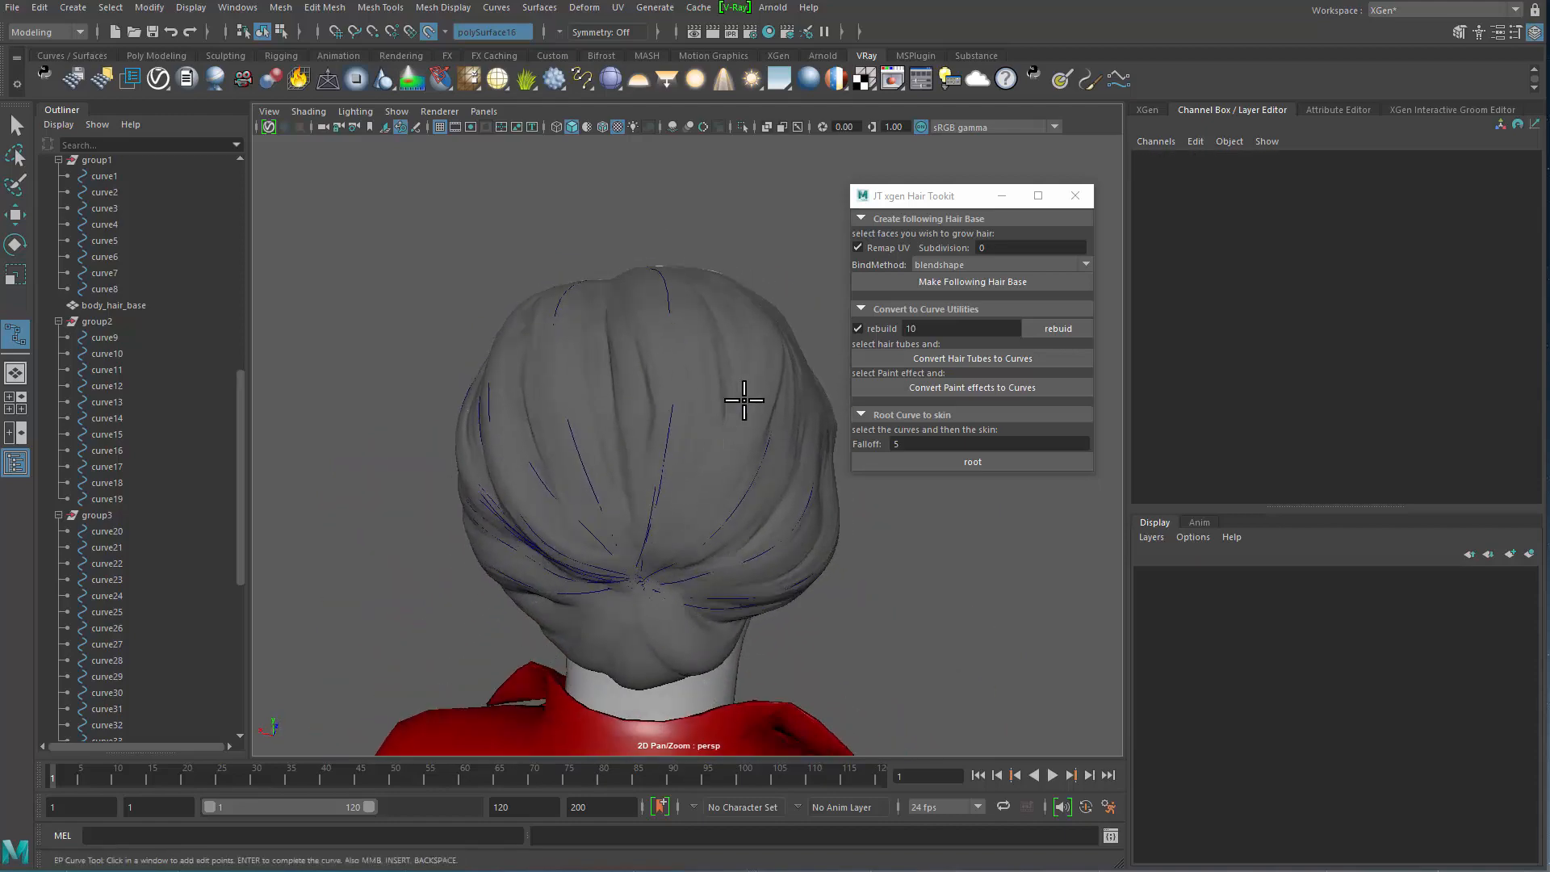
left_click_drag(741, 401, 625, 465, "alt")
left_click(590, 385)
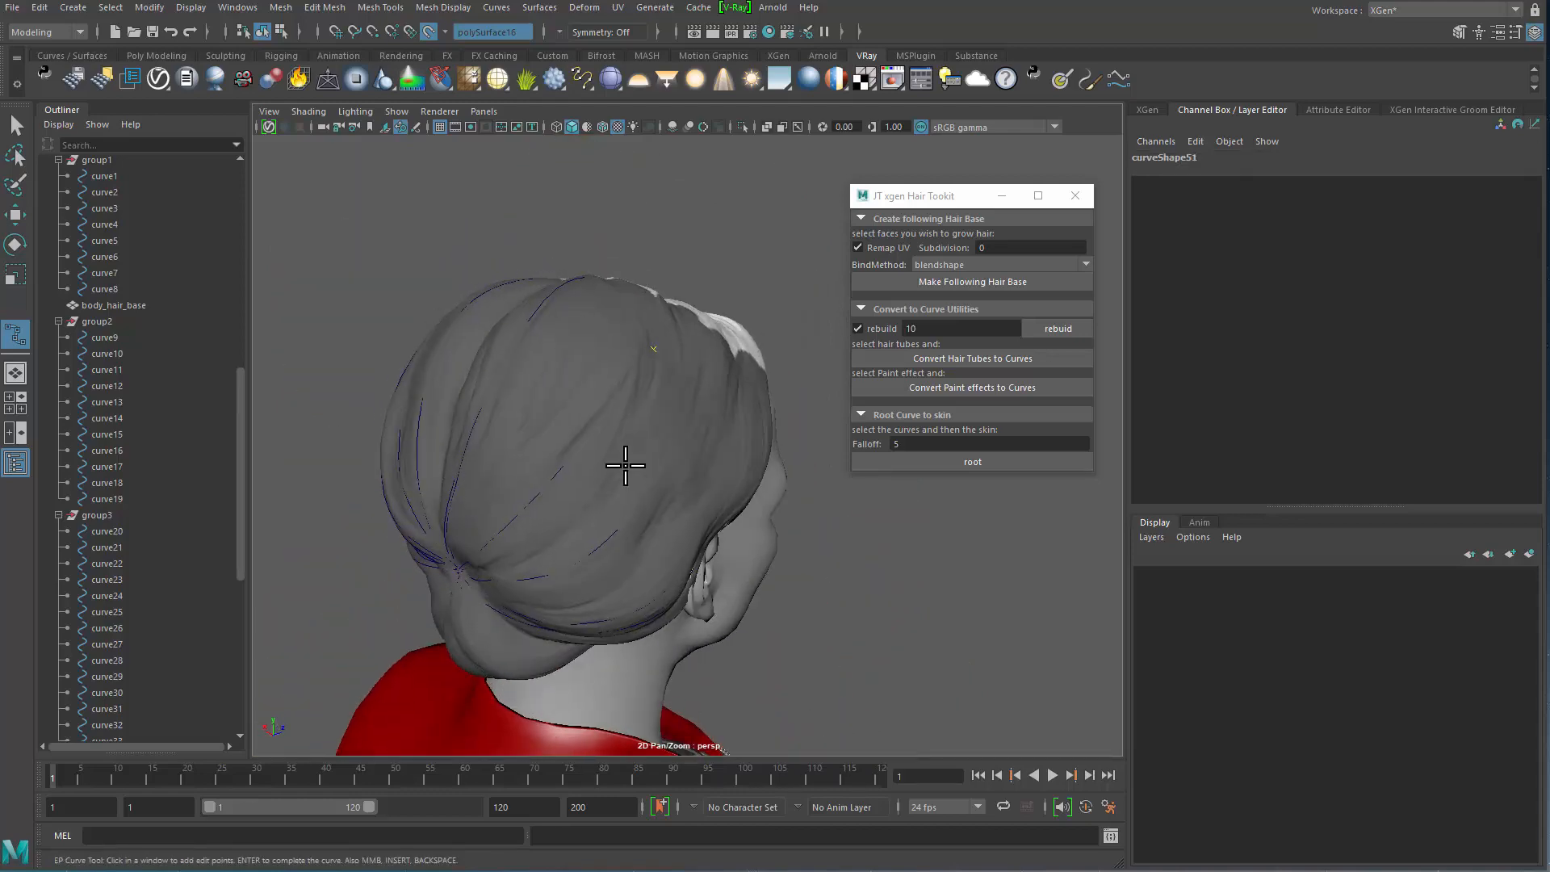
left_click_drag(568, 532, 622, 509, "alt")
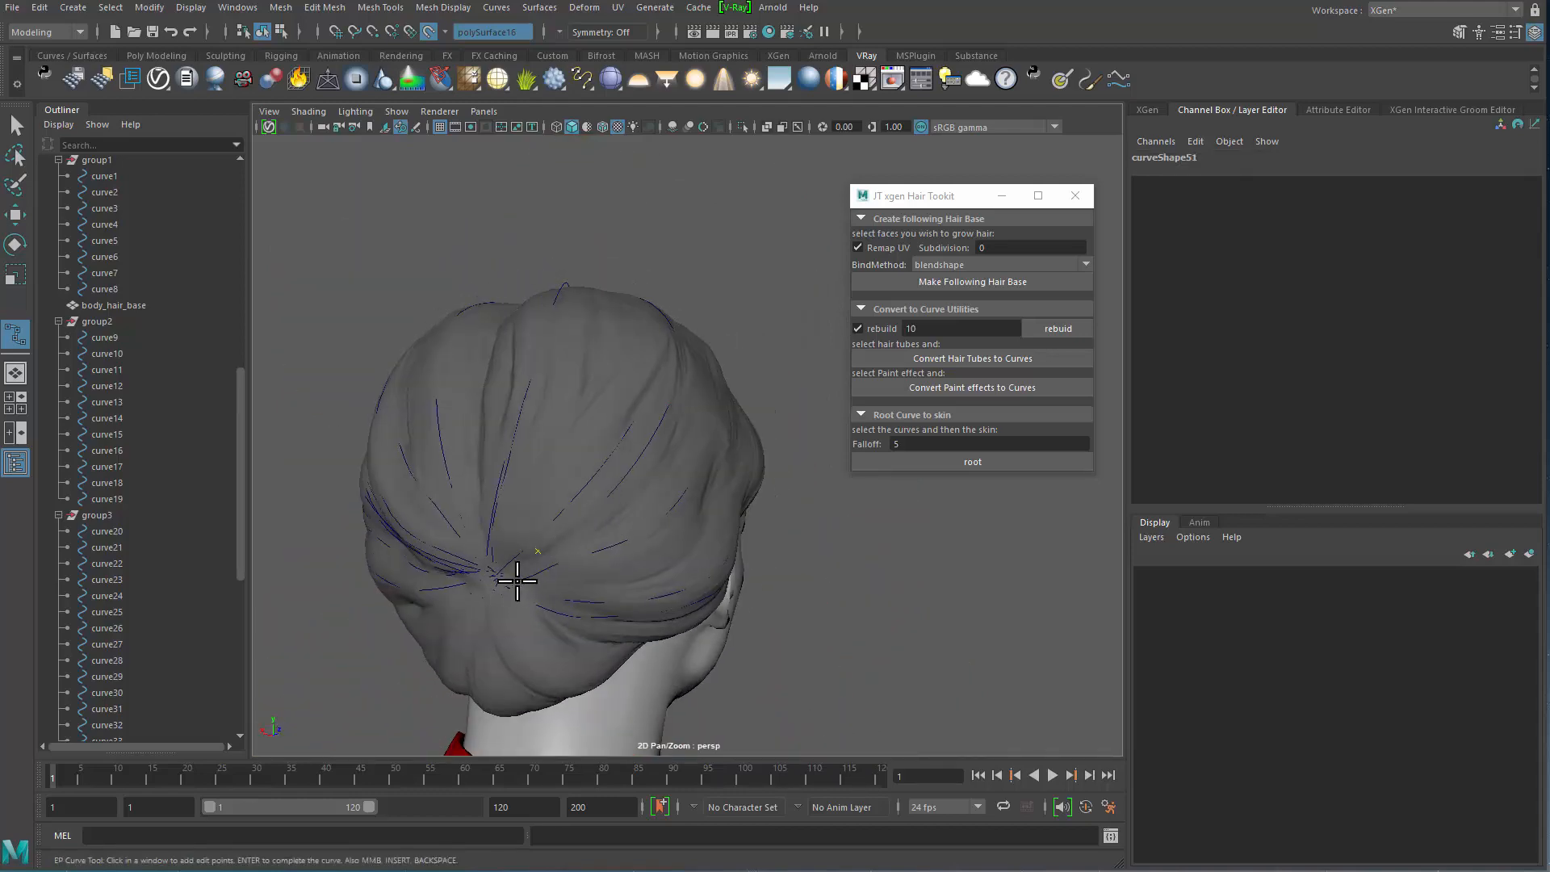
Step: Draw an EP curve from the right side of the parting across the right half of the hair to the gathering point
left_click_drag(719, 390, 578, 384, "alt")
left_click(569, 373)
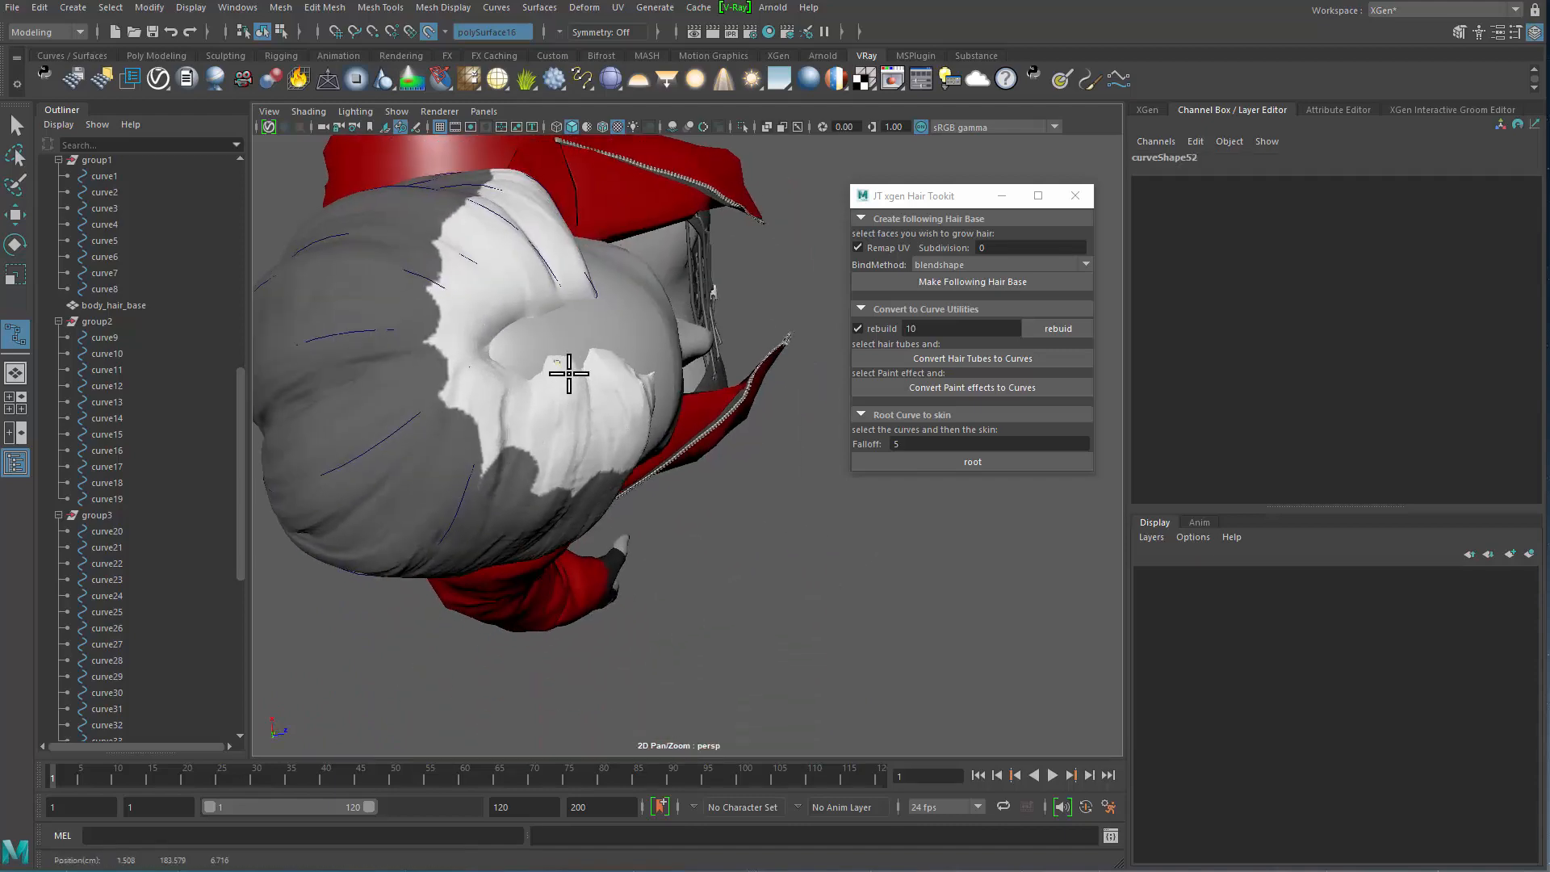
left_click_drag(572, 467, 495, 509, "alt")
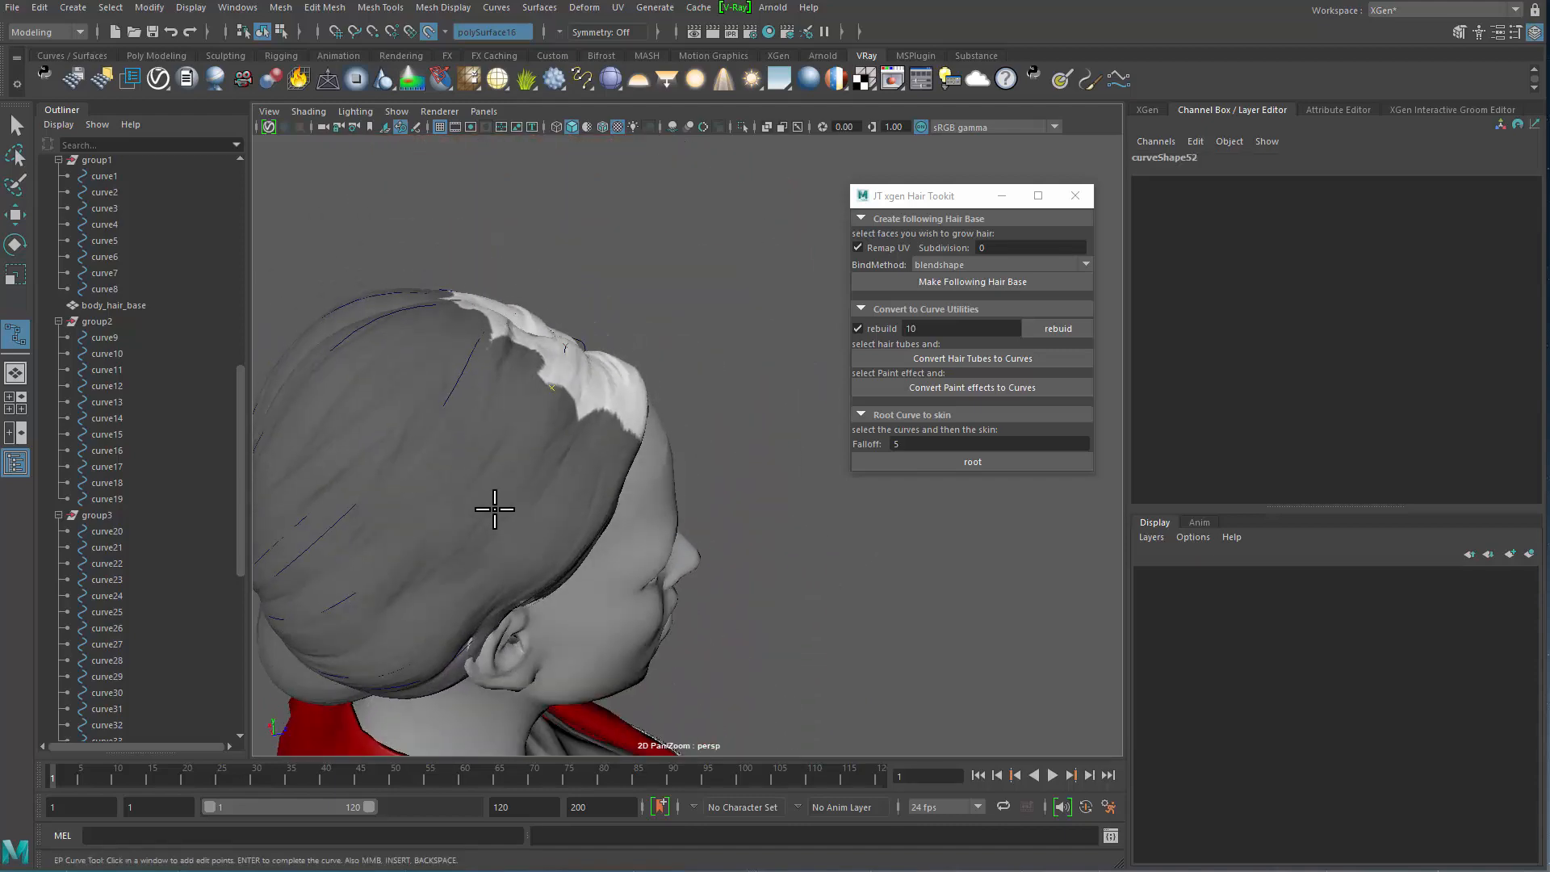
middle_click_drag(495, 508, 557, 523, "alt")
left_click_drag(558, 524, 625, 529, "alt")
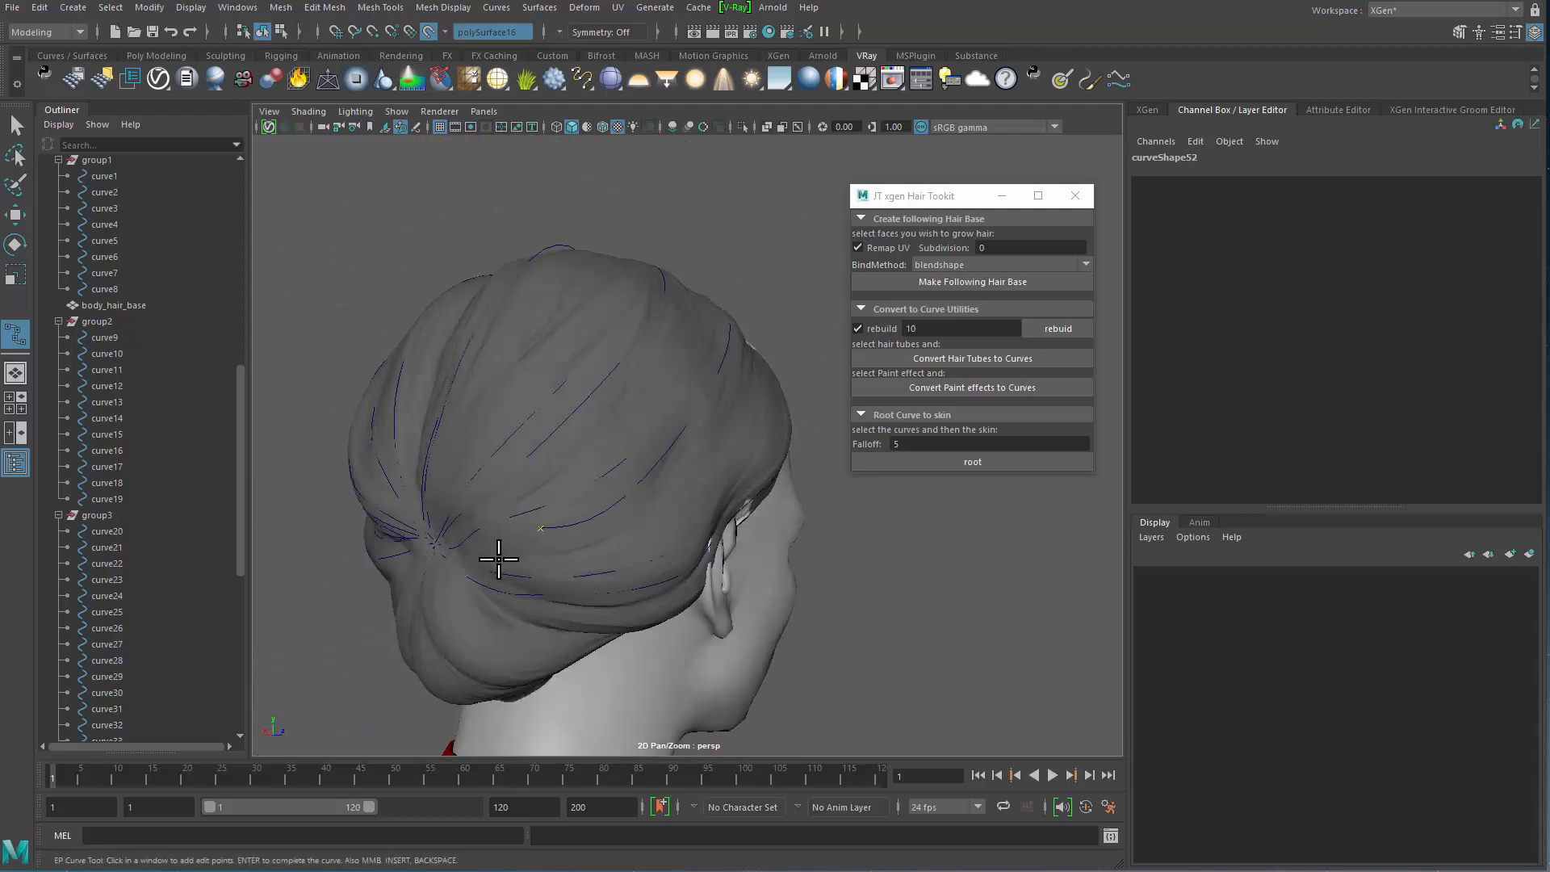
Step: Draw an EP curve from the right front hairline along the character's right side to the back gathering point
left_click_drag(685, 474, 640, 443, "alt")
middle_click_drag(640, 444, 501, 487, "alt")
left_click_drag(501, 487, 598, 442, "alt")
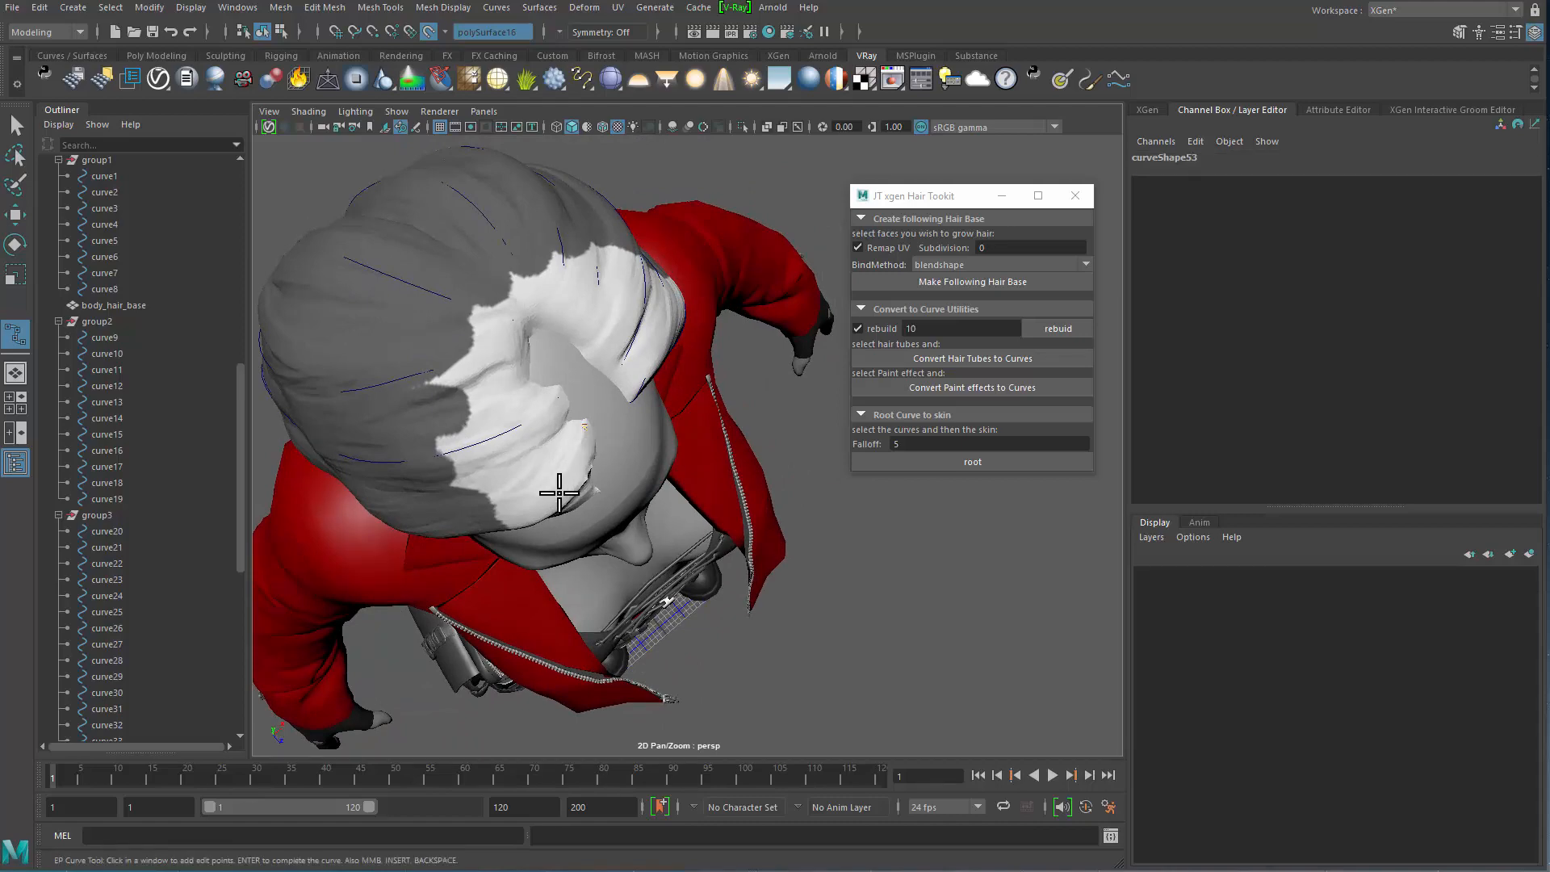
left_click_drag(480, 533, 531, 512, "alt")
Step: Draw a last EP curve from the lower right forehead hairline, above the ear, to the back gathering point
left_click_drag(546, 442, 641, 379, "alt")
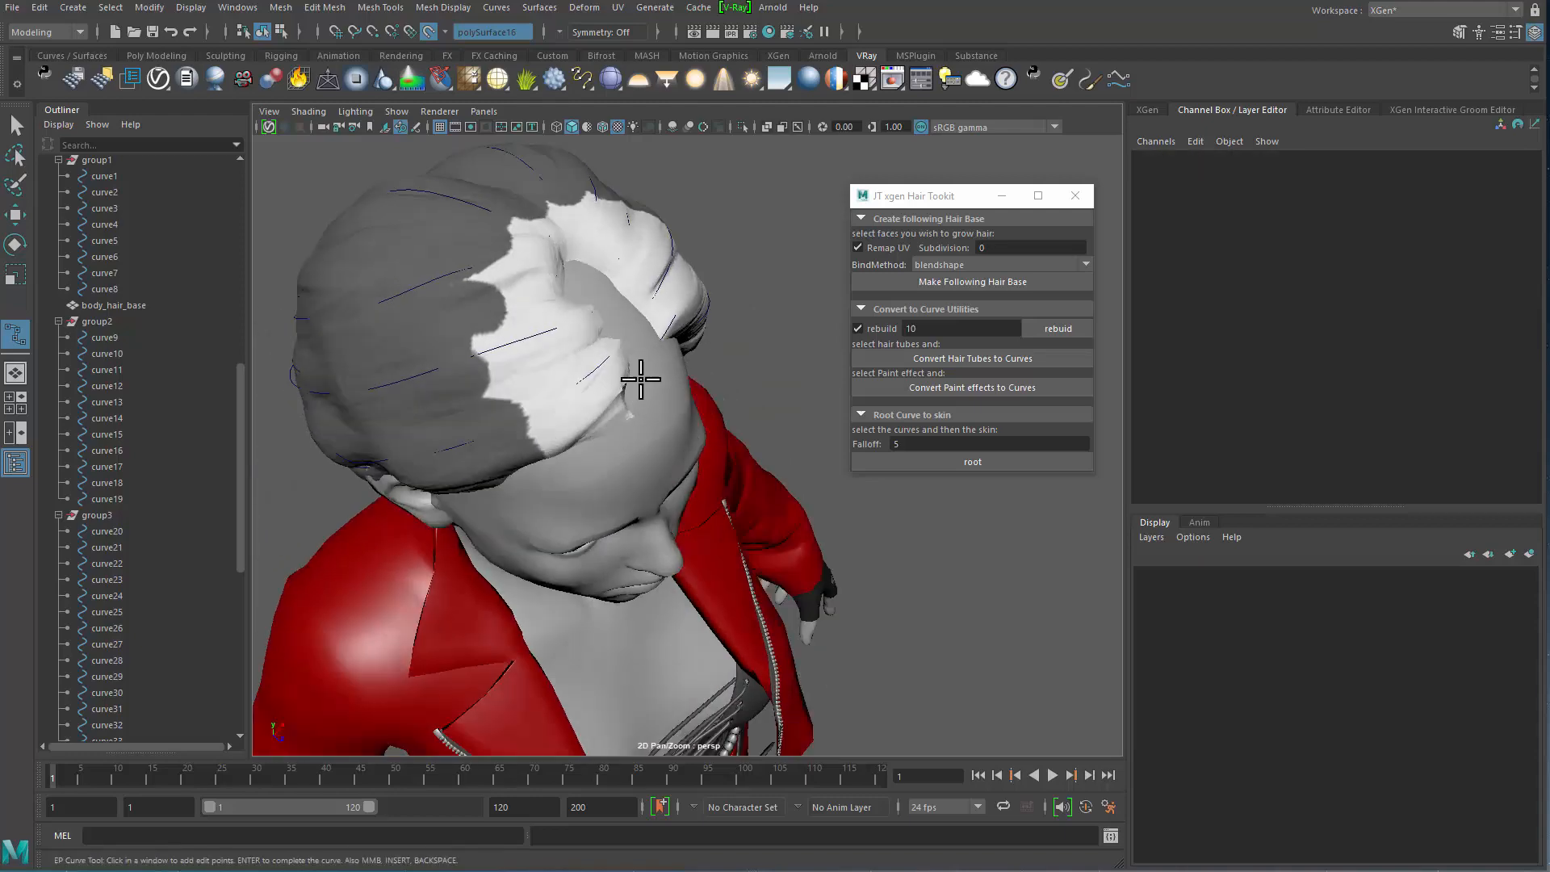
left_click(641, 376)
left_click_drag(588, 461, 539, 476, "alt")
middle_click_drag(539, 476, 597, 557, "alt")
right_click_drag(597, 557, 687, 475, "alt")
left_click(620, 494)
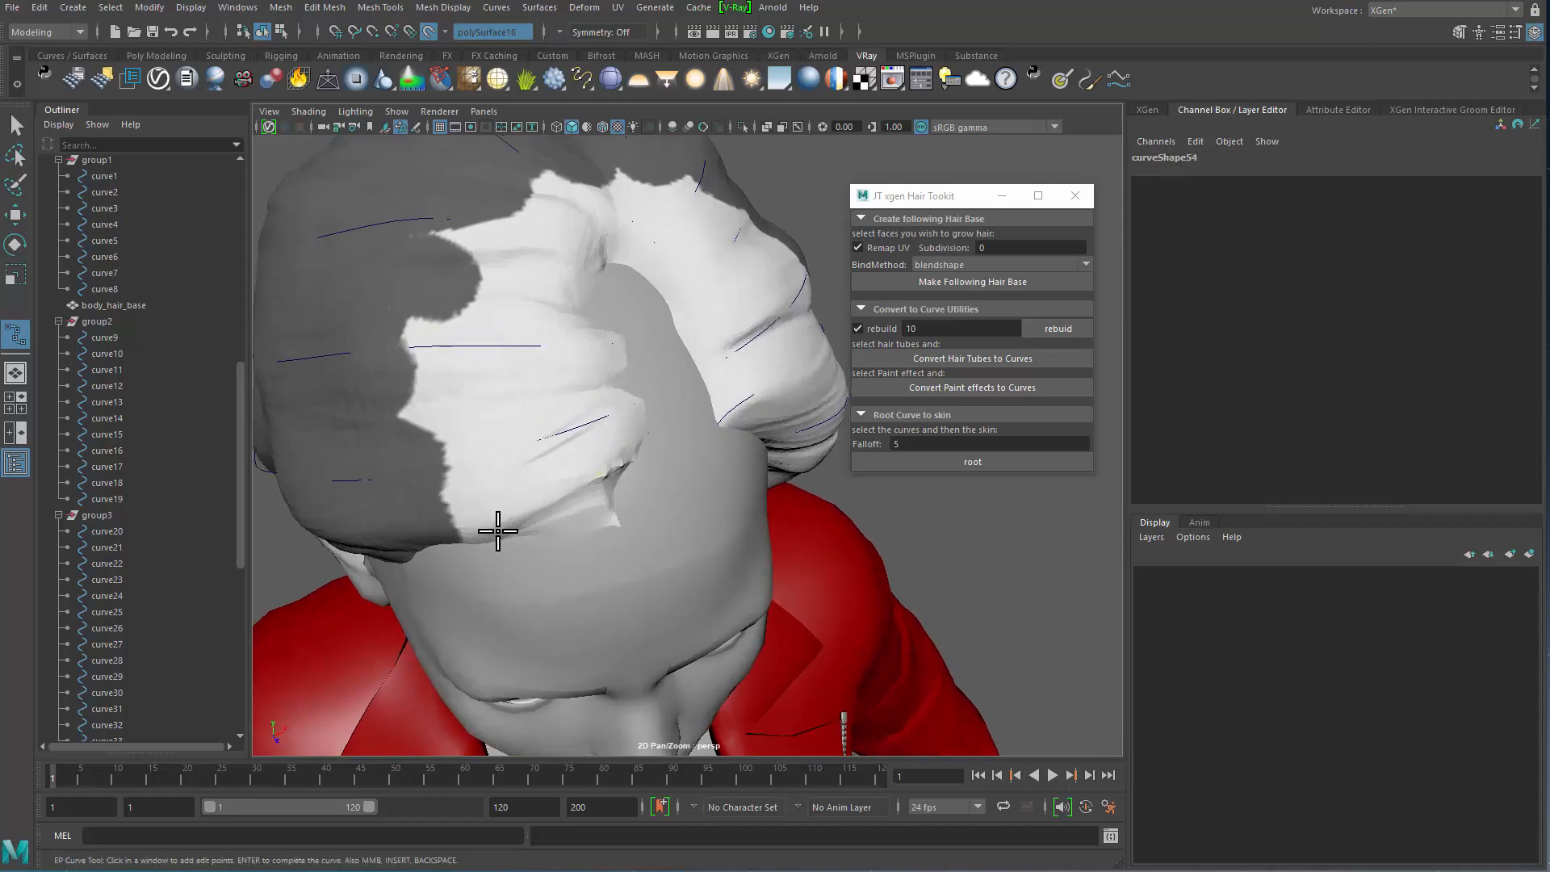
left_click_drag(499, 530, 577, 528, "alt")
left_click_drag(500, 582, 654, 505, "alt")
left_click_drag(520, 560, 682, 519, "alt")
left_click_drag(549, 554, 259, 598, "alt")
Step: Gather all the hair guide curves, curve1 through curve54, from the old groups and the loose list into one new group
scroll(207, 474, "down", 10)
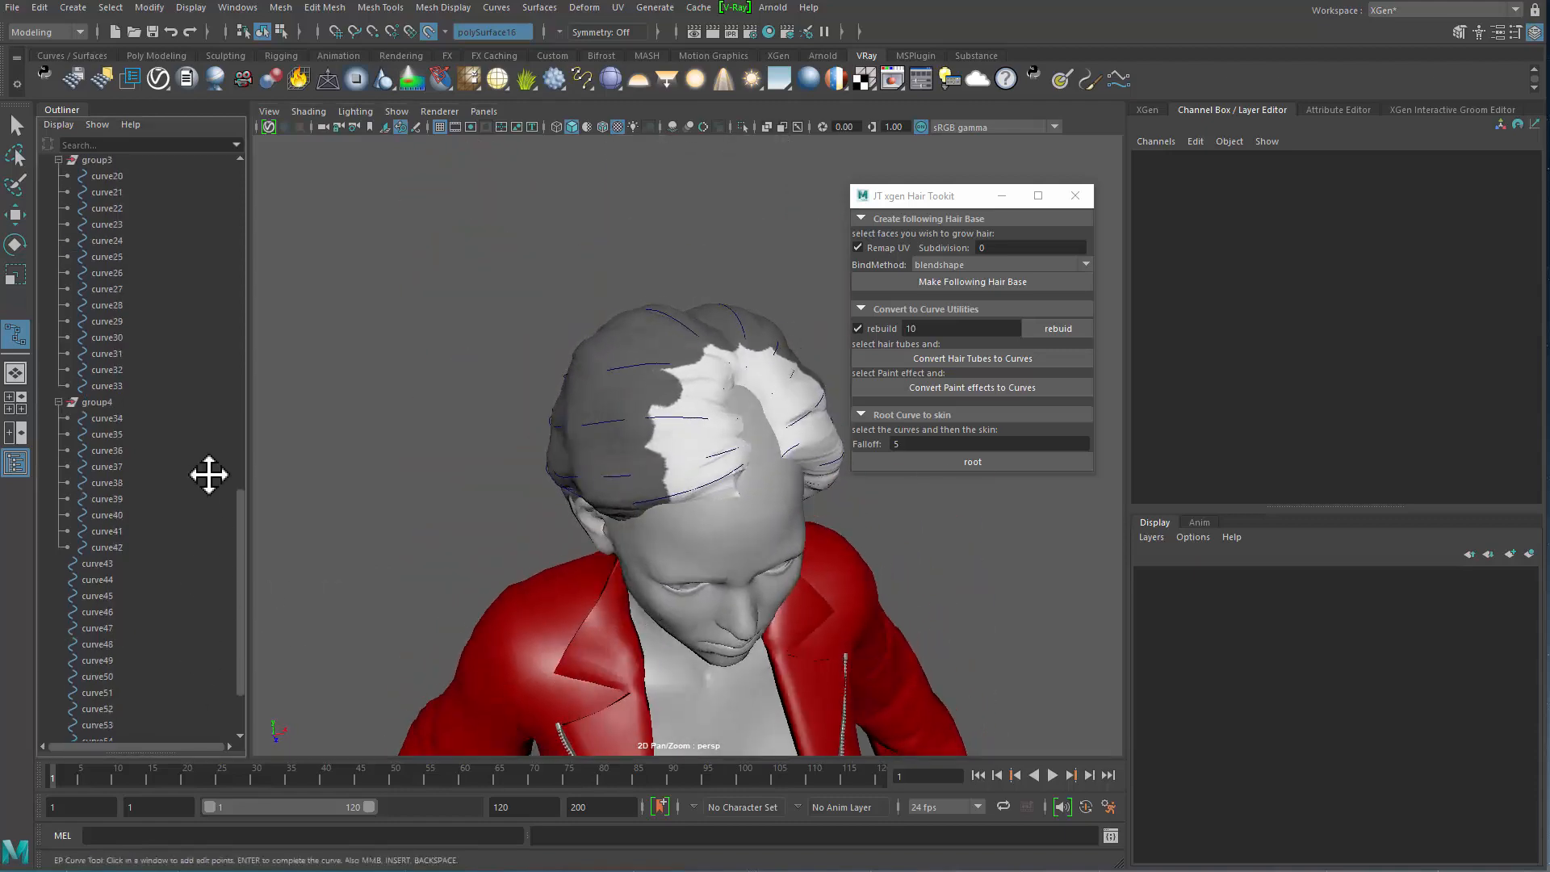
left_click(138, 459)
left_click(129, 635, "shift")
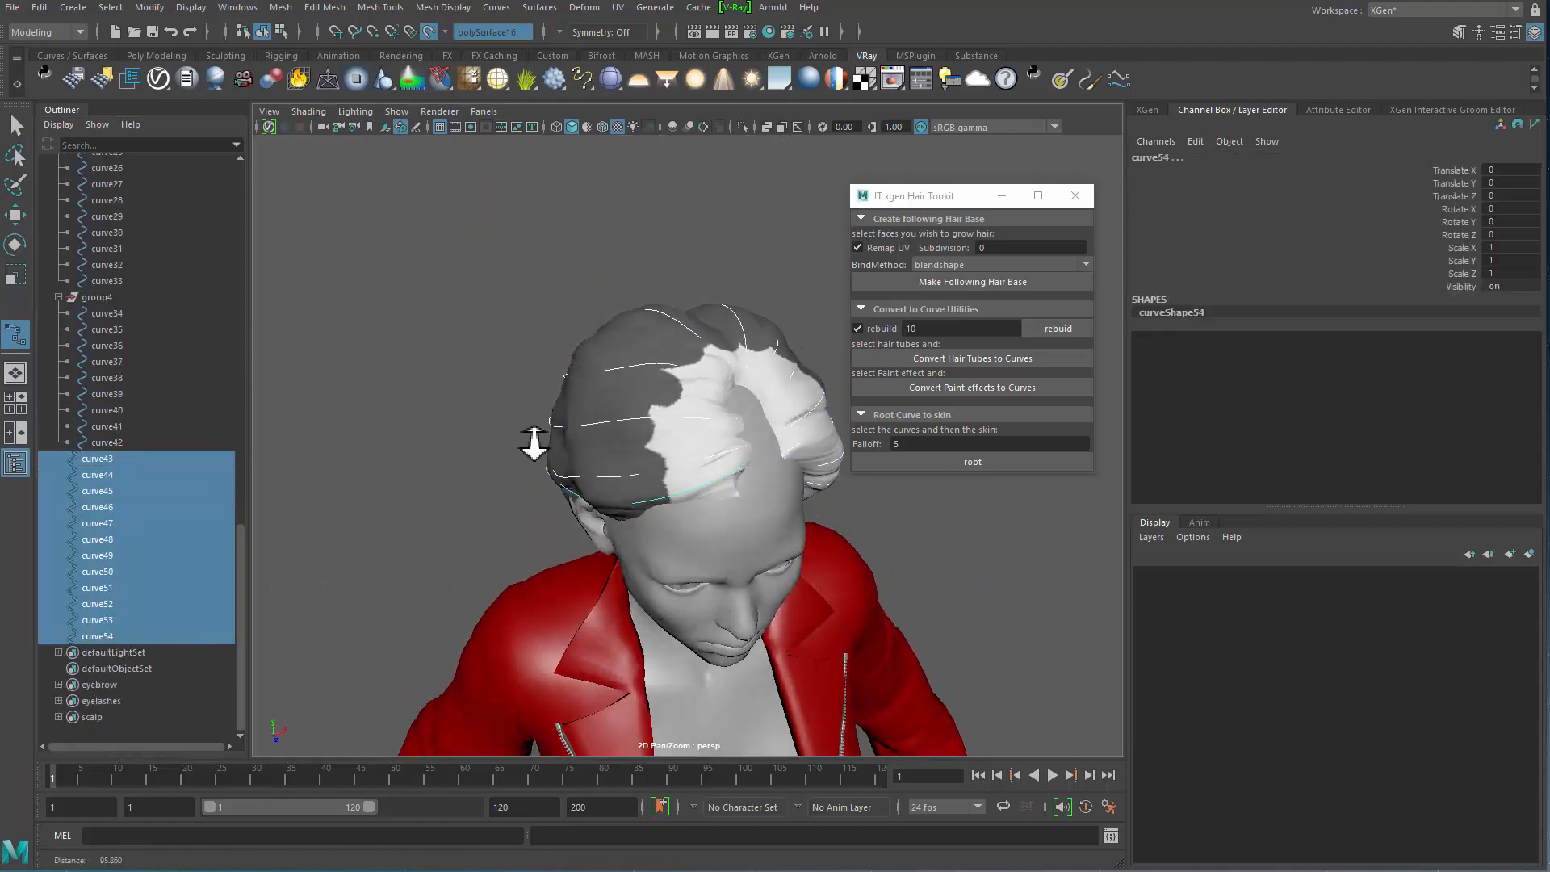
left_click_drag(533, 439, 802, 443, "alt")
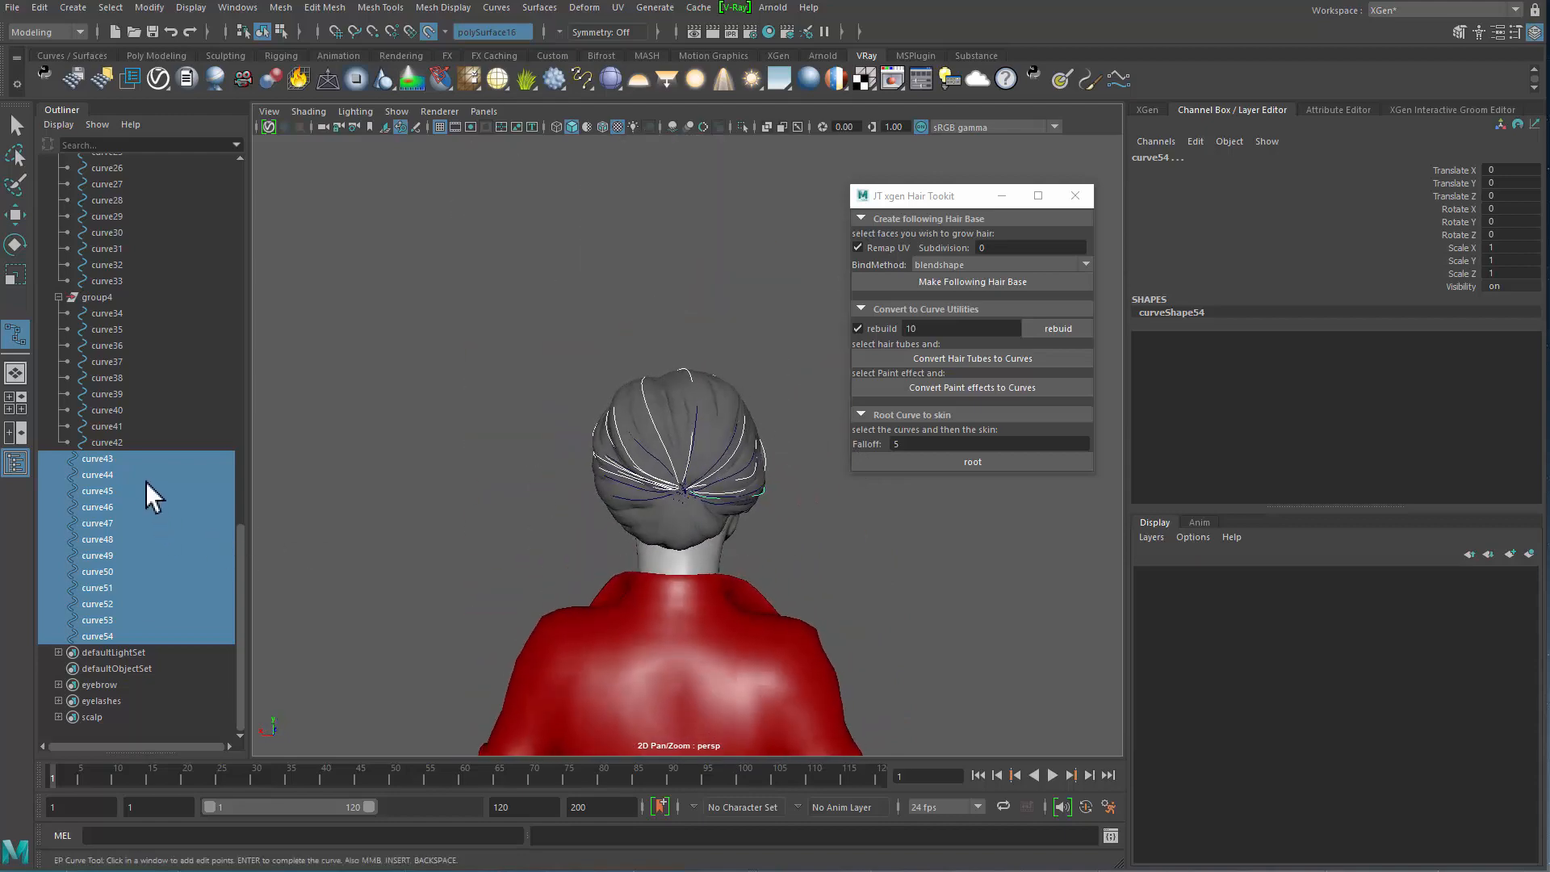
middle_click_drag(152, 507, 175, 624, "alt")
left_click(126, 431, "shift")
middle_click_drag(133, 444, 129, 525, "alt")
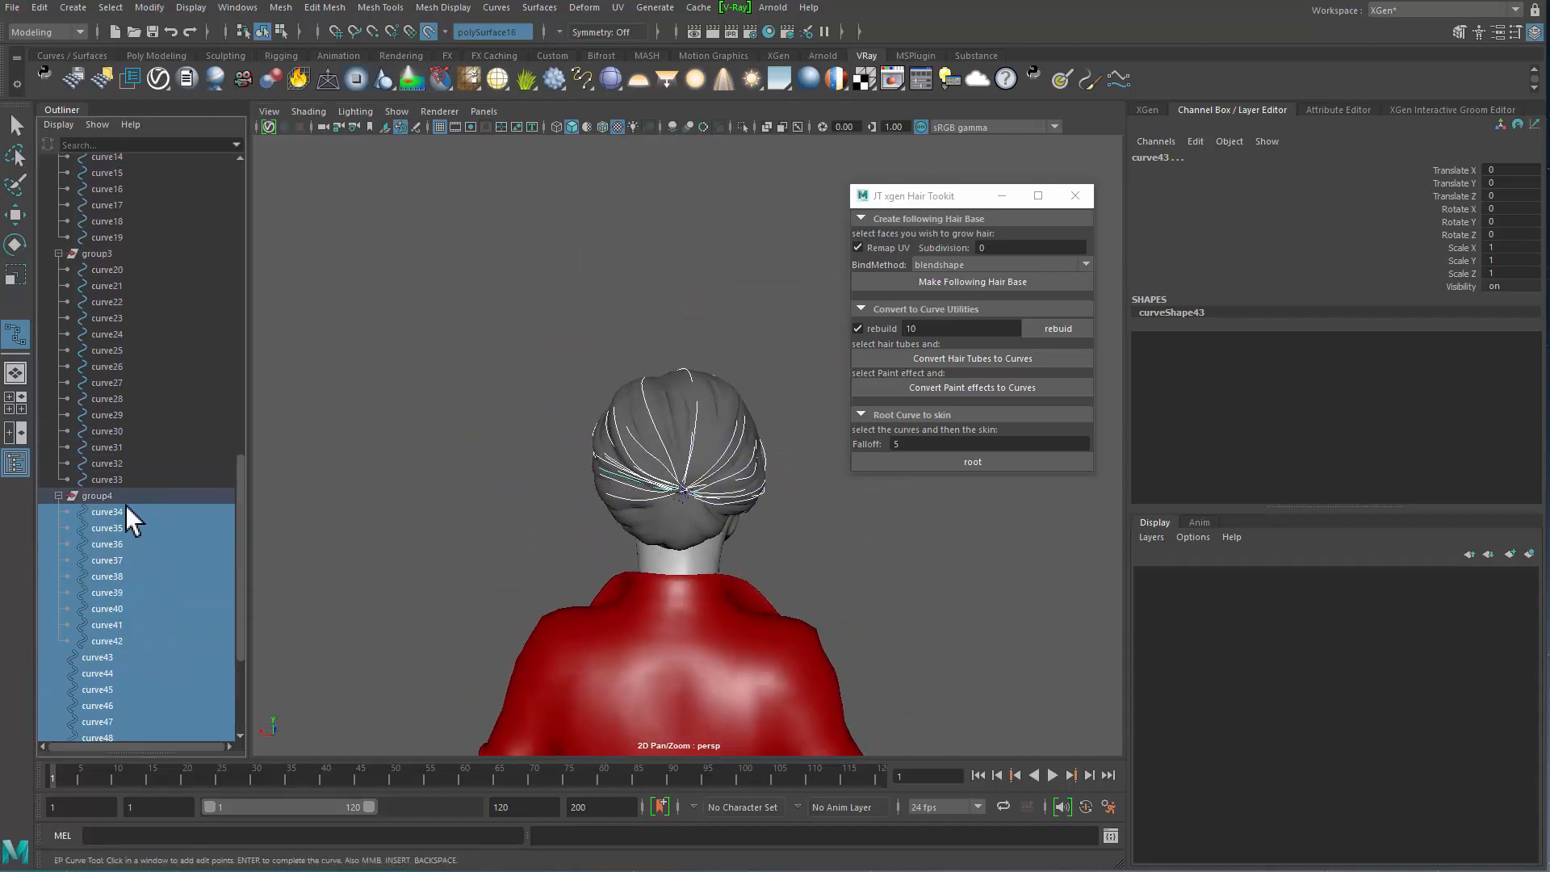
left_click(145, 273, "shift")
middle_click_drag(158, 440, 166, 655, "alt")
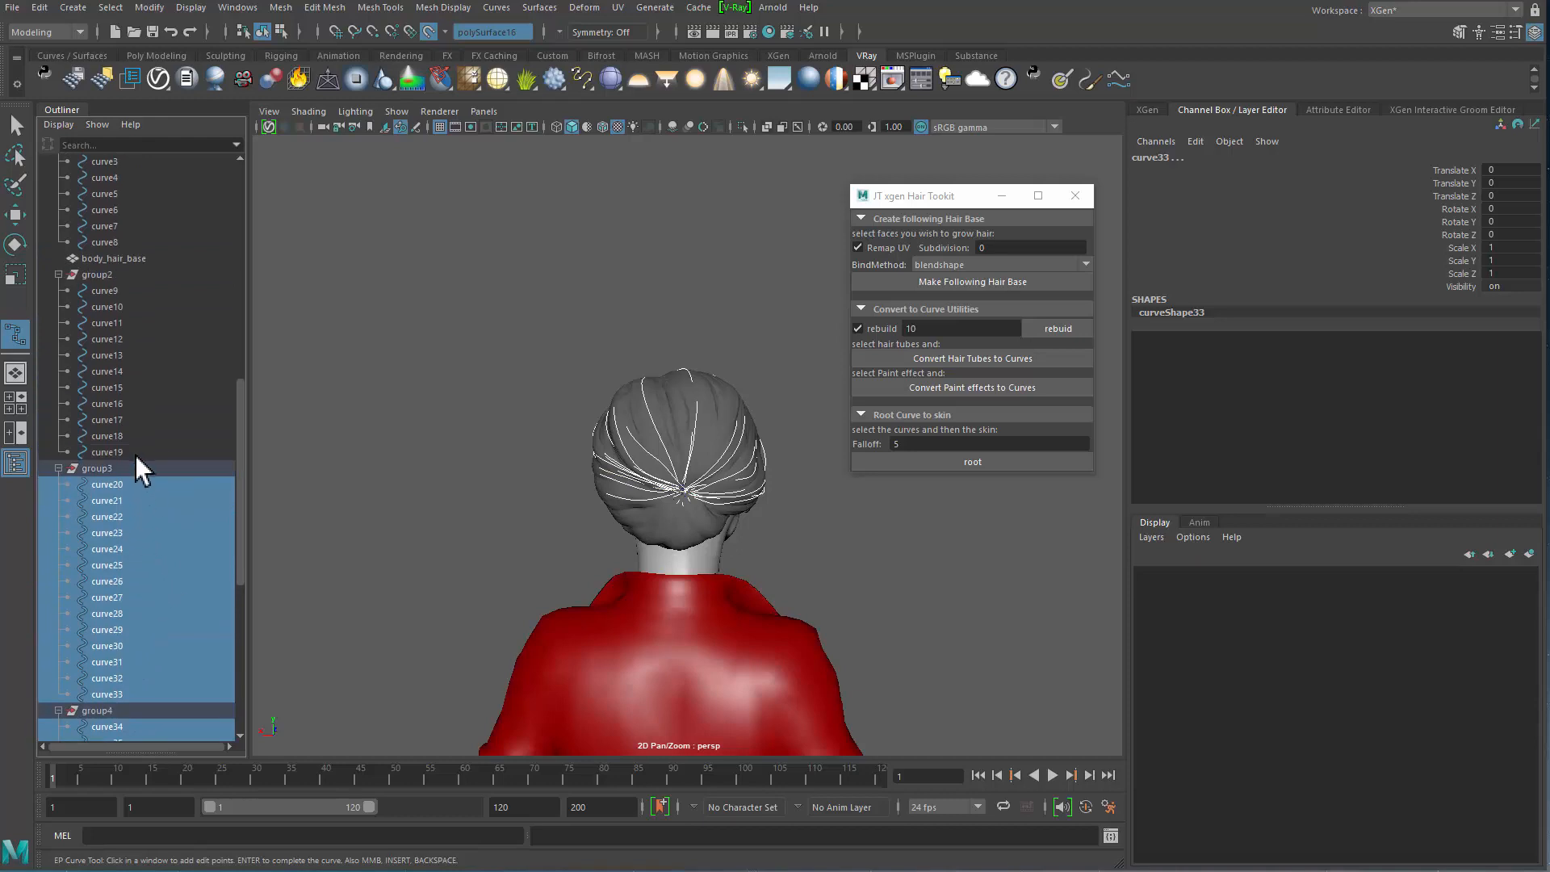
left_click(134, 452, "shift")
left_click(145, 292, "shift")
middle_click_drag(147, 317, 149, 549, "alt")
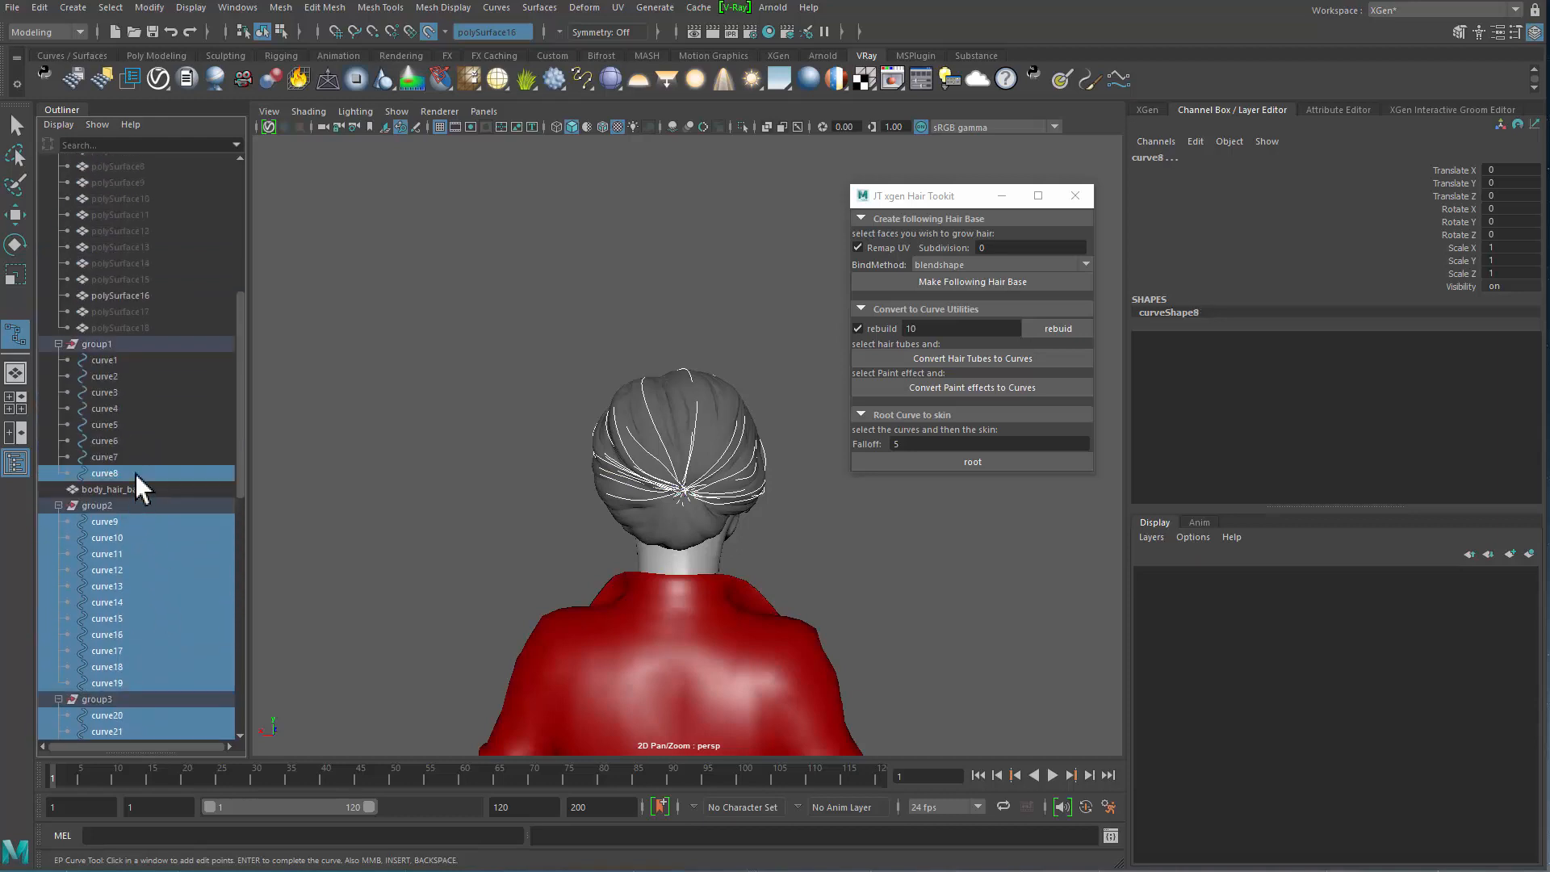
left_click(137, 367, "shift")
key("ctrl+g")
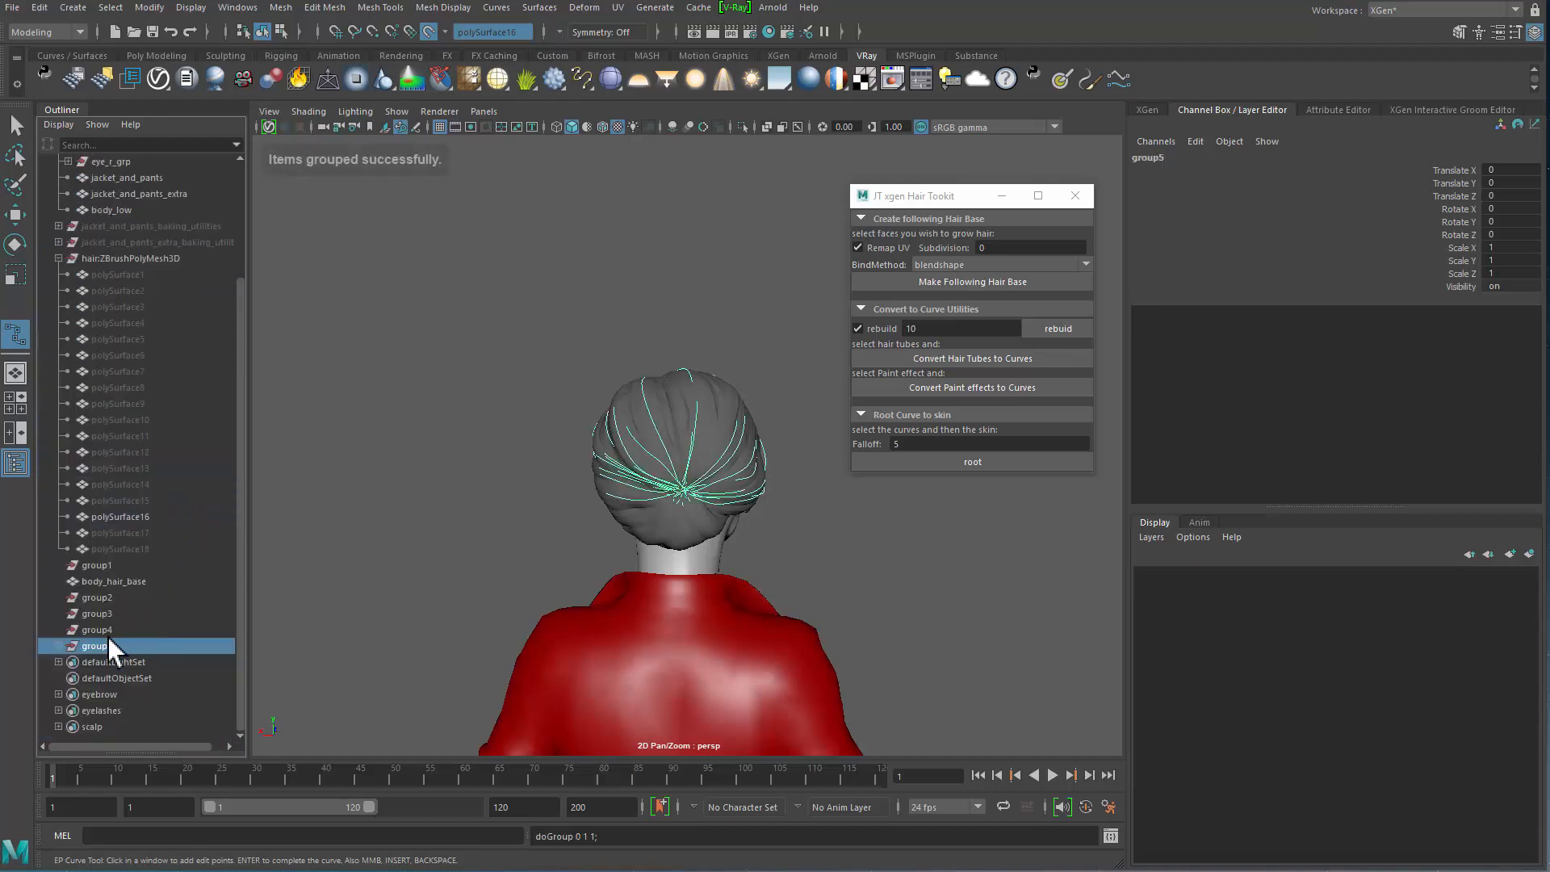
Step: Delete the emptied groups group1 through group4 while keeping body_hair_base
left_click(110, 636)
left_click(123, 597, "shift")
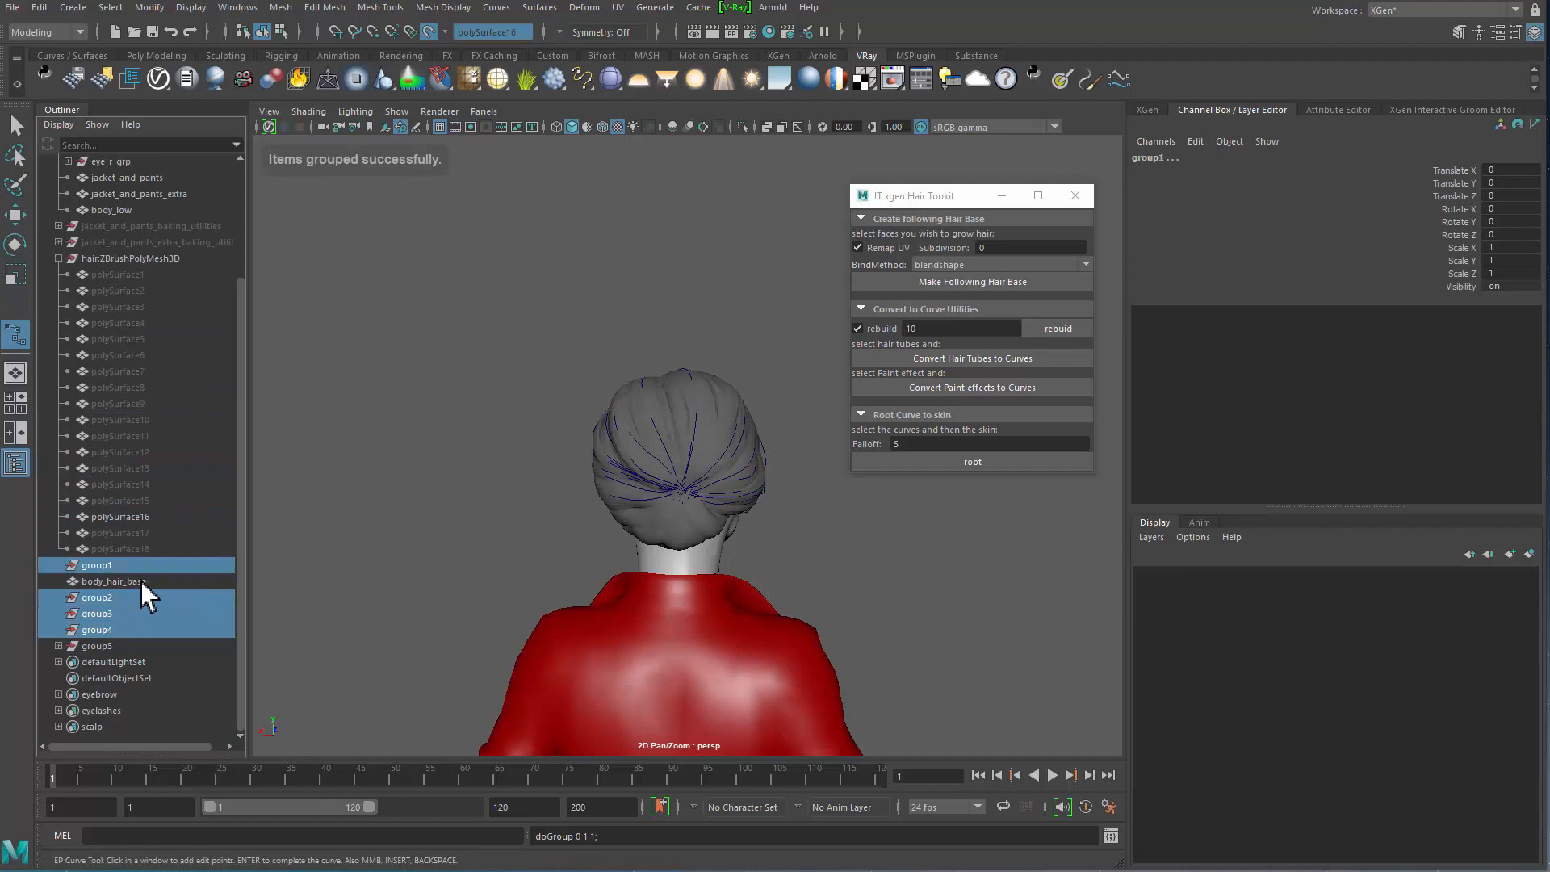
key("Delete")
Step: Isolate group5 to examine its guide curves from the side, and switch to the Select tool
left_click(124, 646)
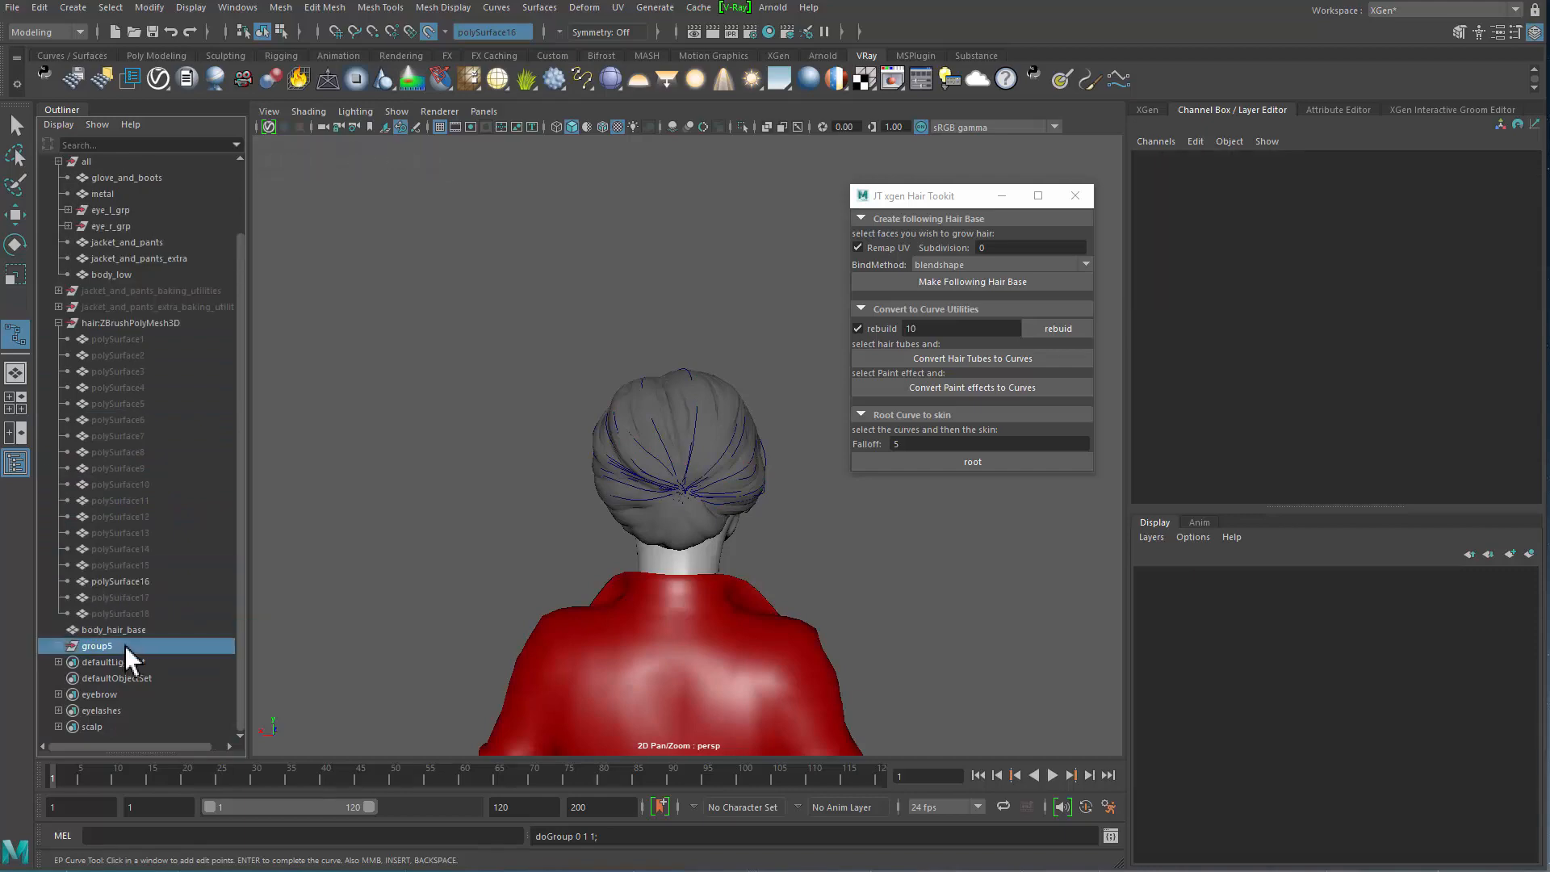
left_click_drag(741, 597, 609, 562, "alt")
key("ctrl+1")
right_click_drag(609, 563, 706, 664, "alt")
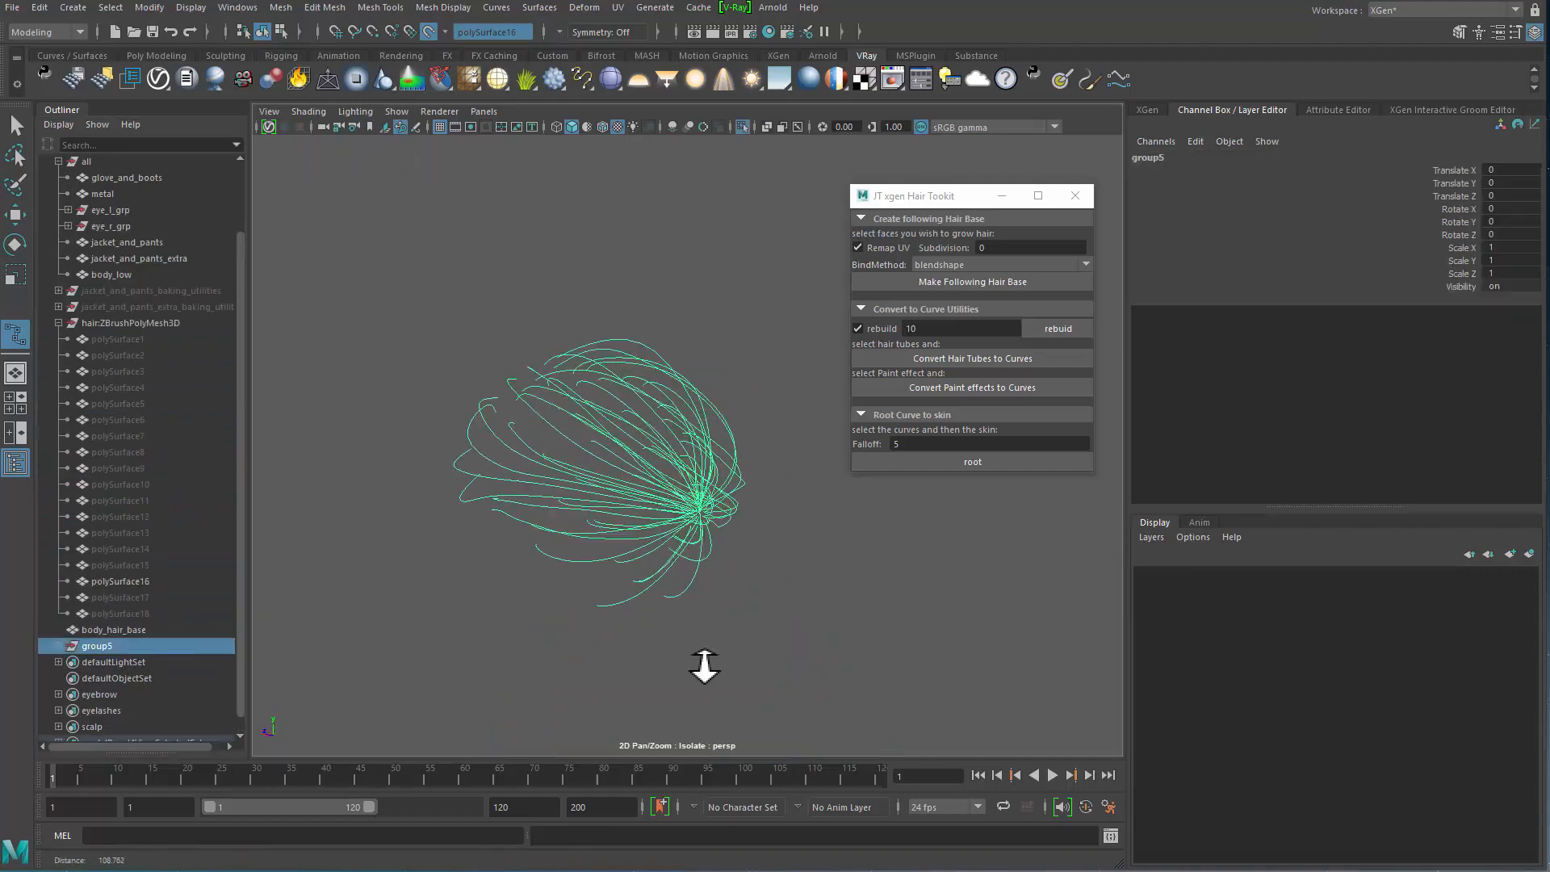
left_click_drag(705, 664, 566, 650, "alt")
left_click(705, 609)
key("q")
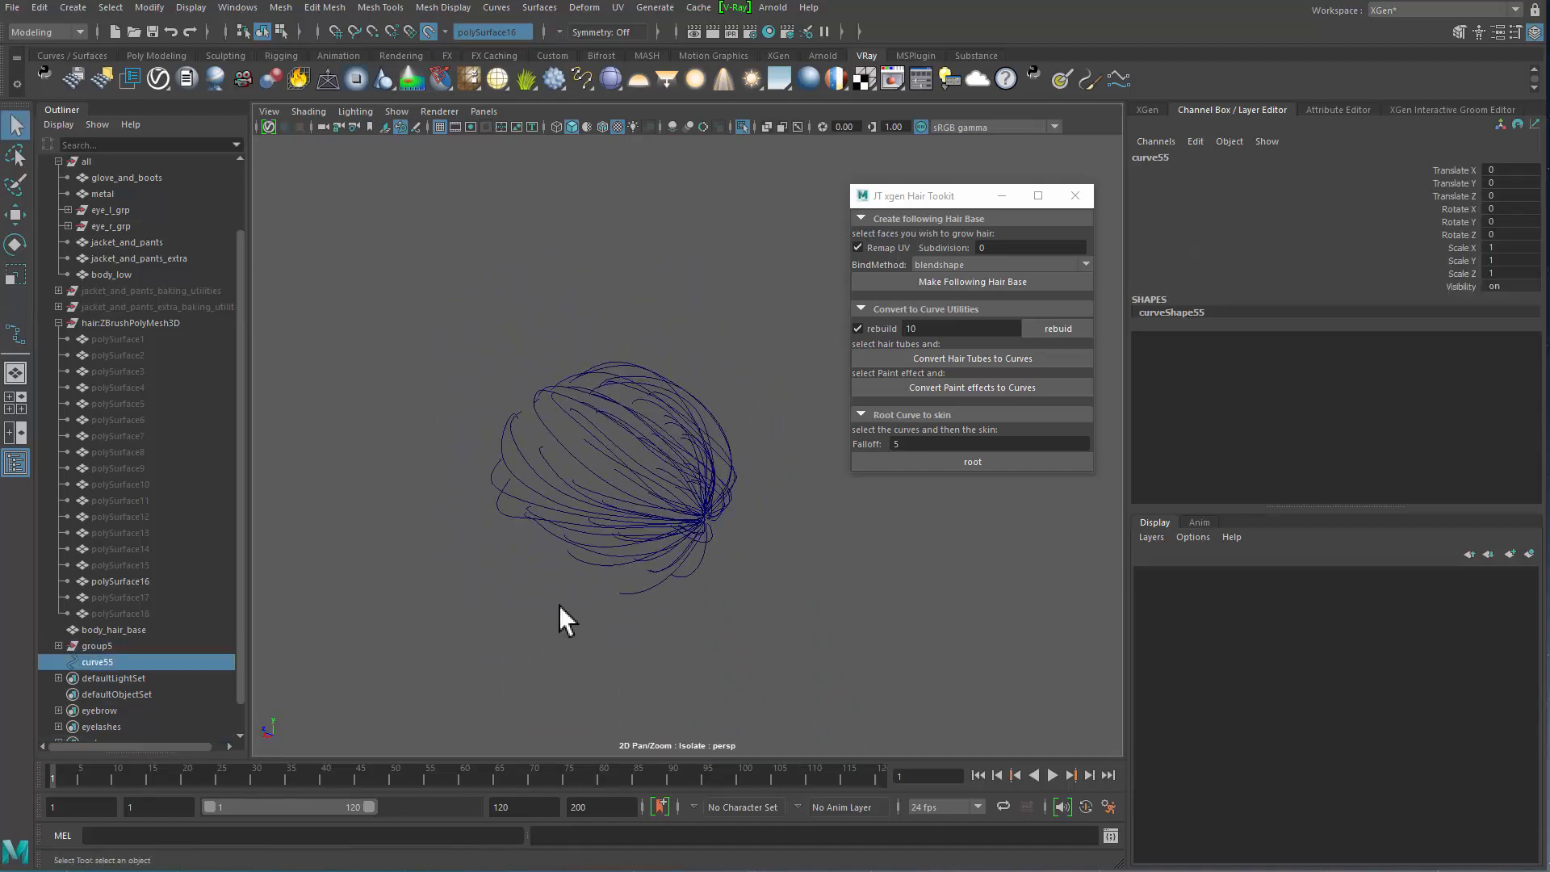
Step: Check the curve selection in the isolated view and remove the stray curve55 outside group5
left_click_drag(490, 314, 633, 616)
middle_click_drag(633, 616, 589, 567, "alt")
left_click_drag(589, 567, 529, 624, "alt")
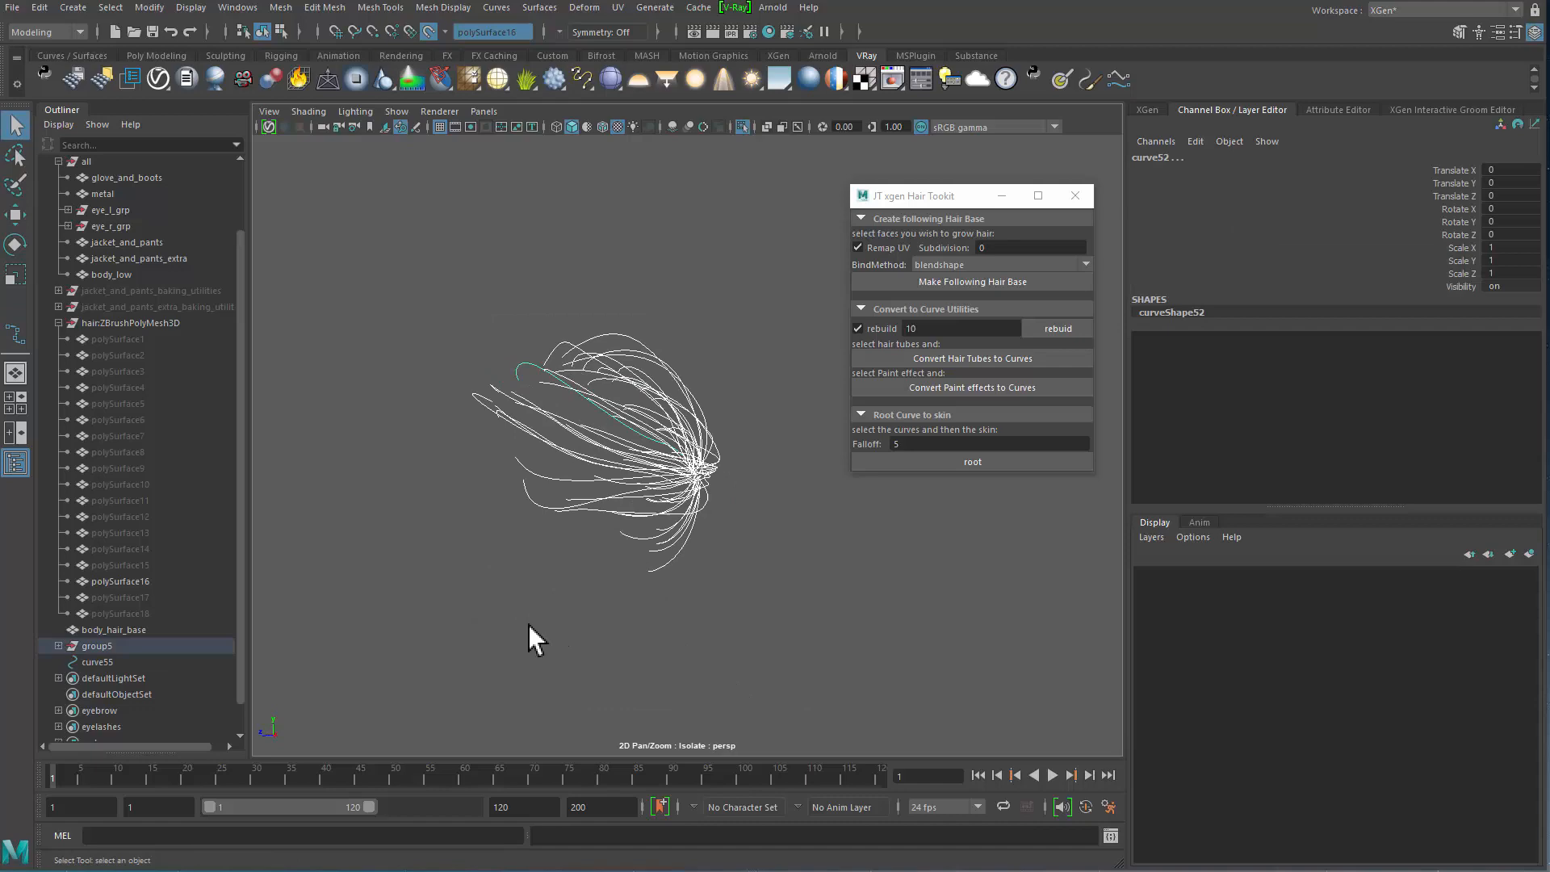
left_click(148, 660)
key("ctrl+z")
key("ctrl+z")
key("ctrl+z")
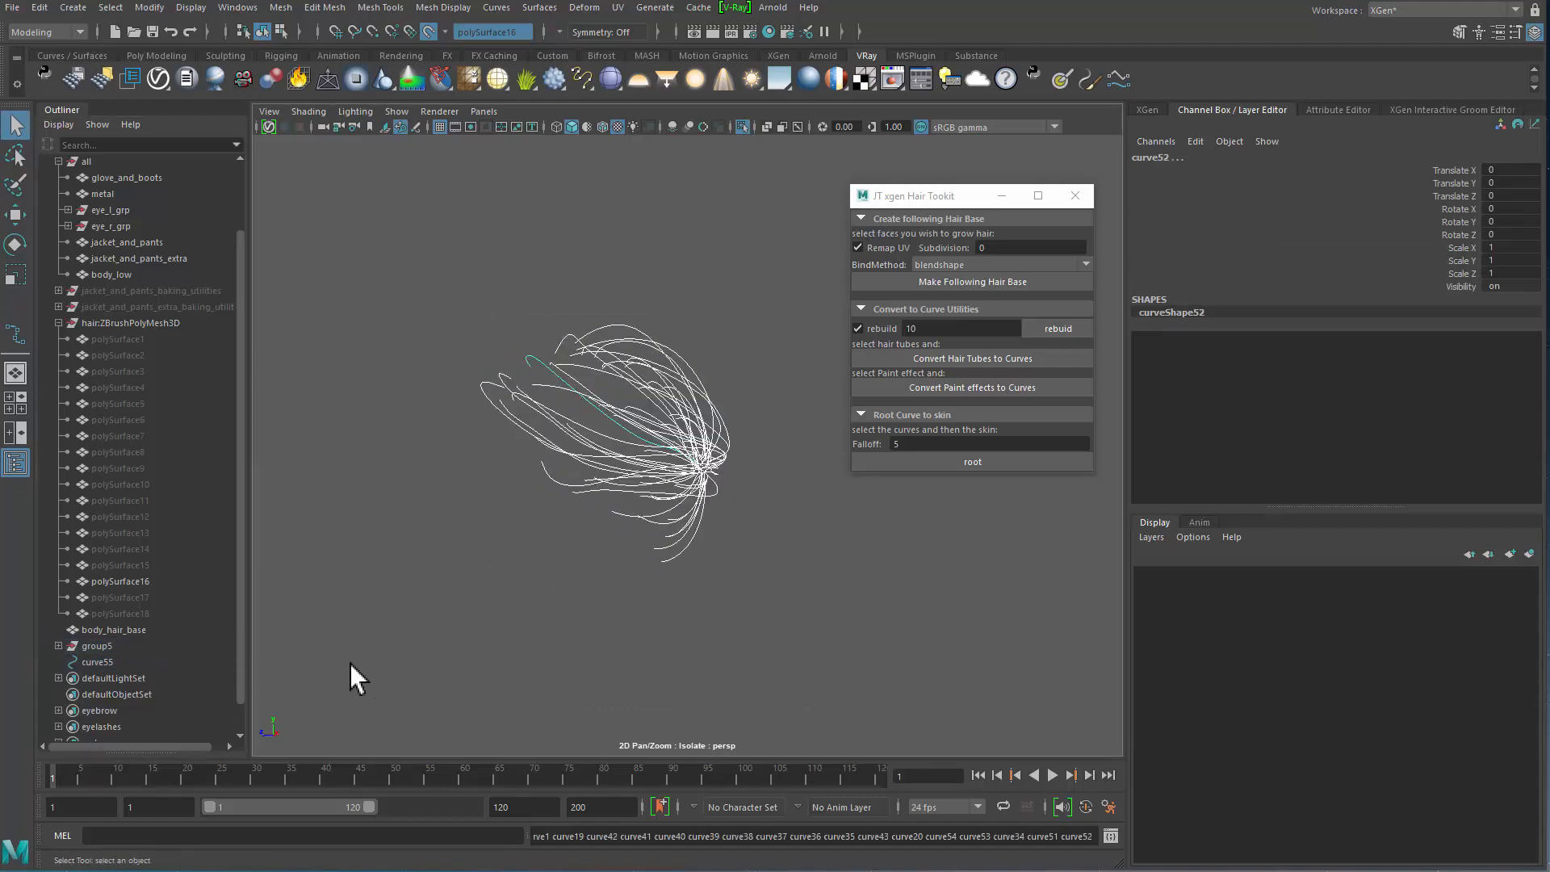
Step: Reselect the guide curves in the isolated view and show the whole character again
left_click(523, 602)
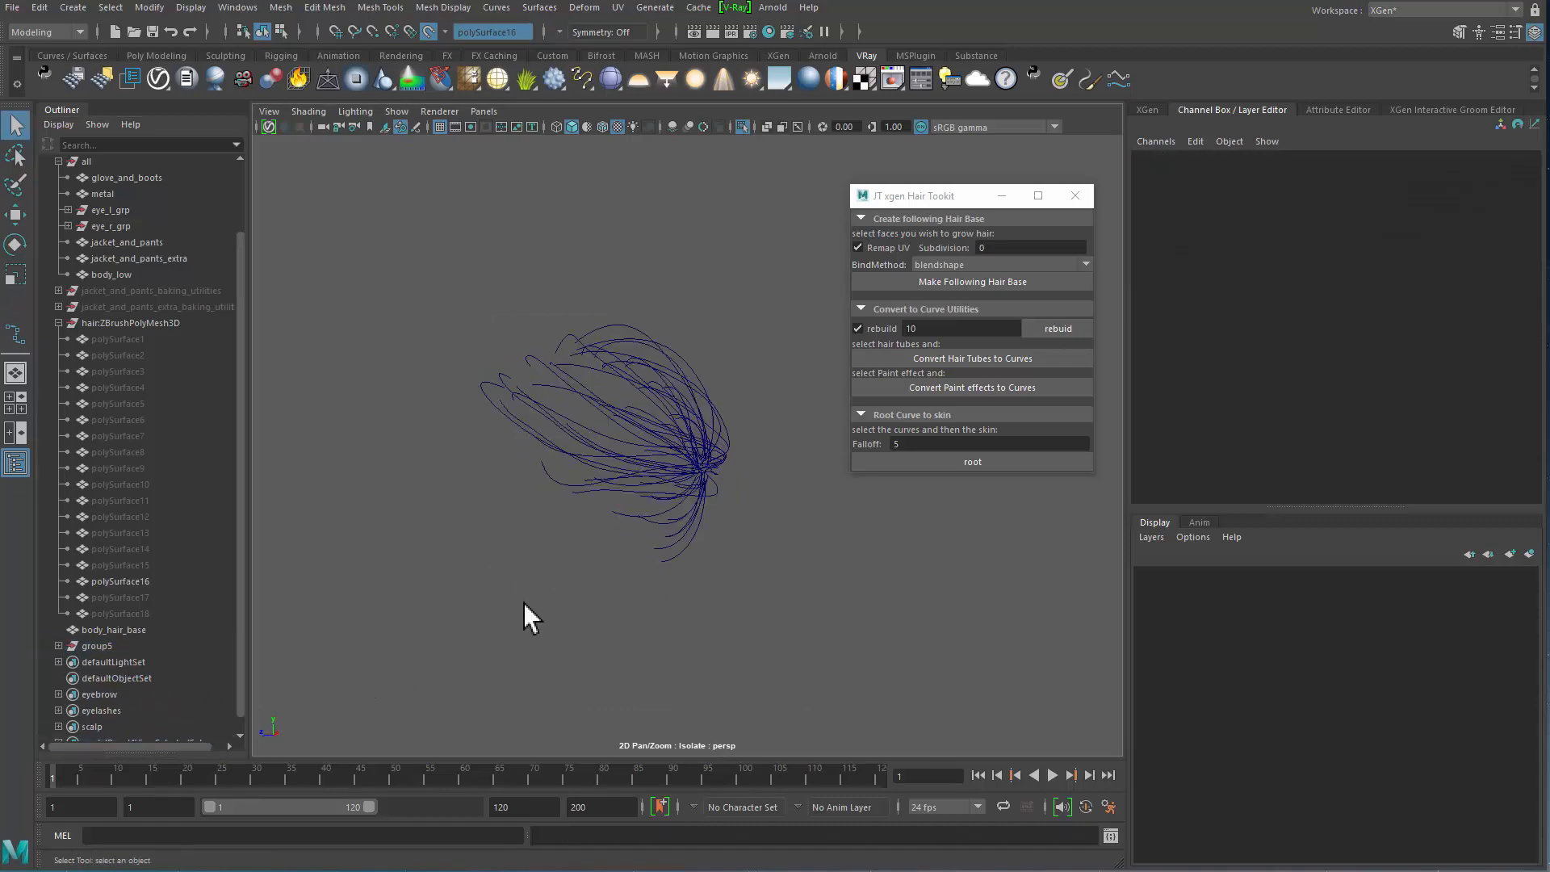
left_click_drag(497, 361, 651, 505)
key("ctrl+1")
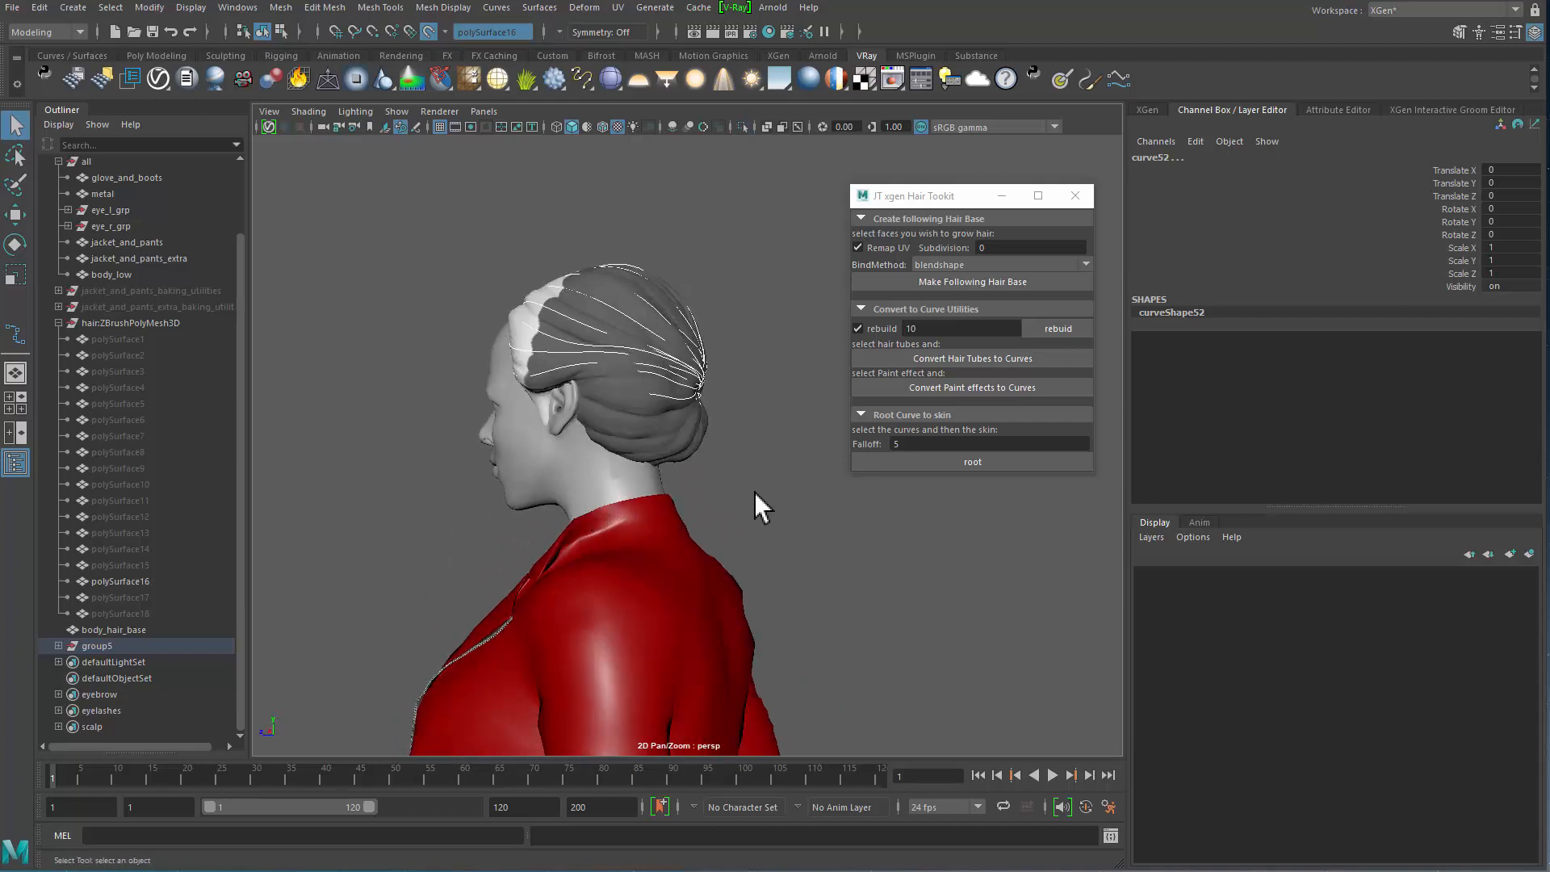